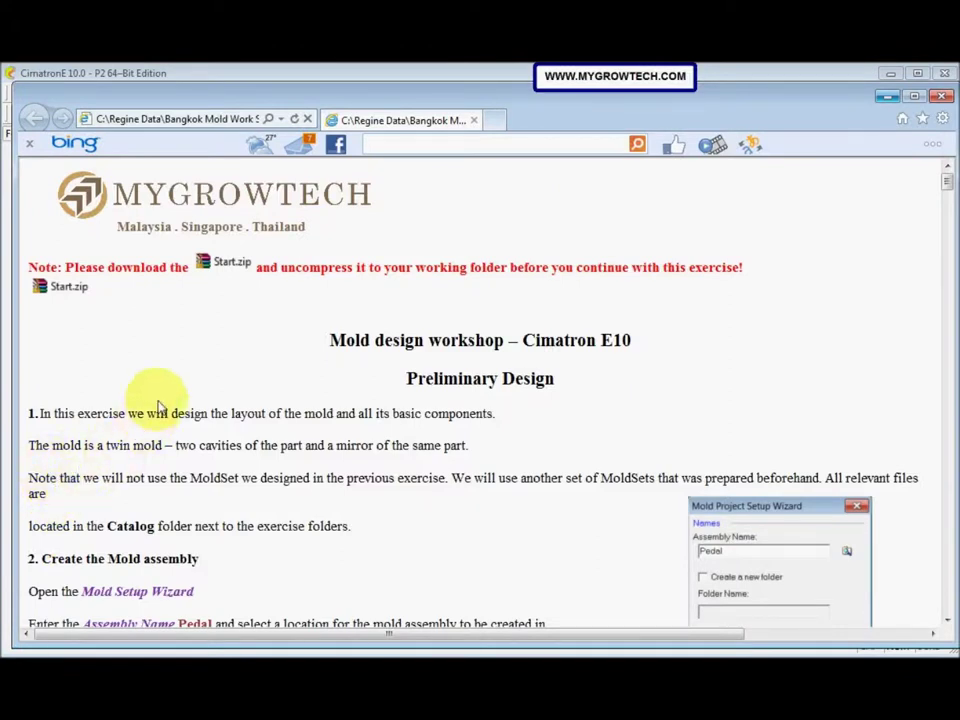
# Step: Save the linked Start.zip archive to the PreliminaryDesign folder in C:\Cimatron_Documents\Working Folder
pyautogui.rightClick(229, 270)
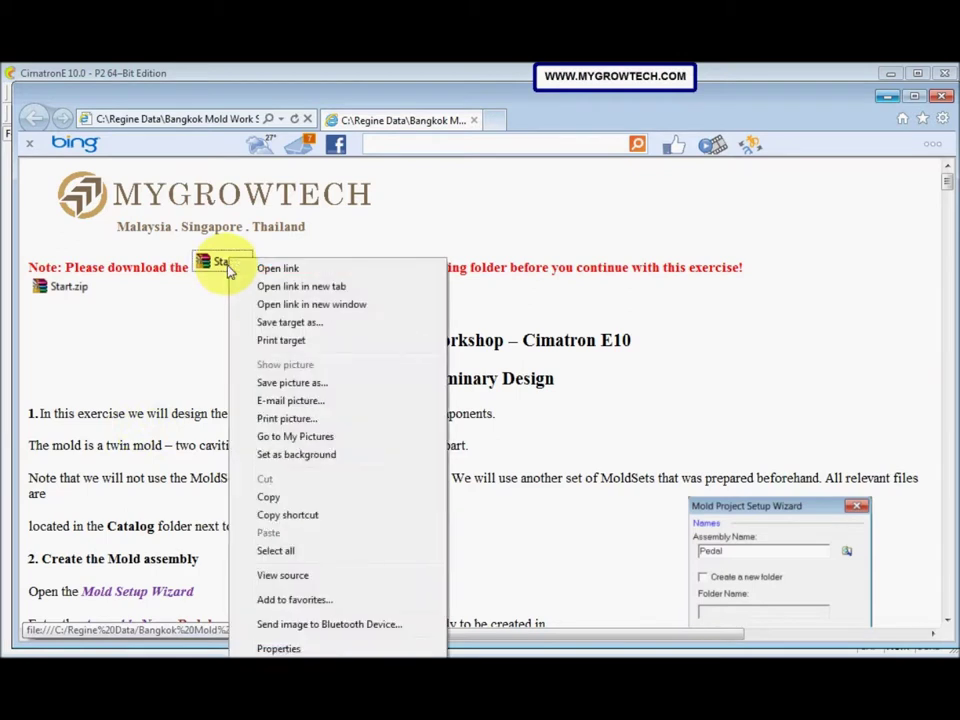
pyautogui.click(286, 323)
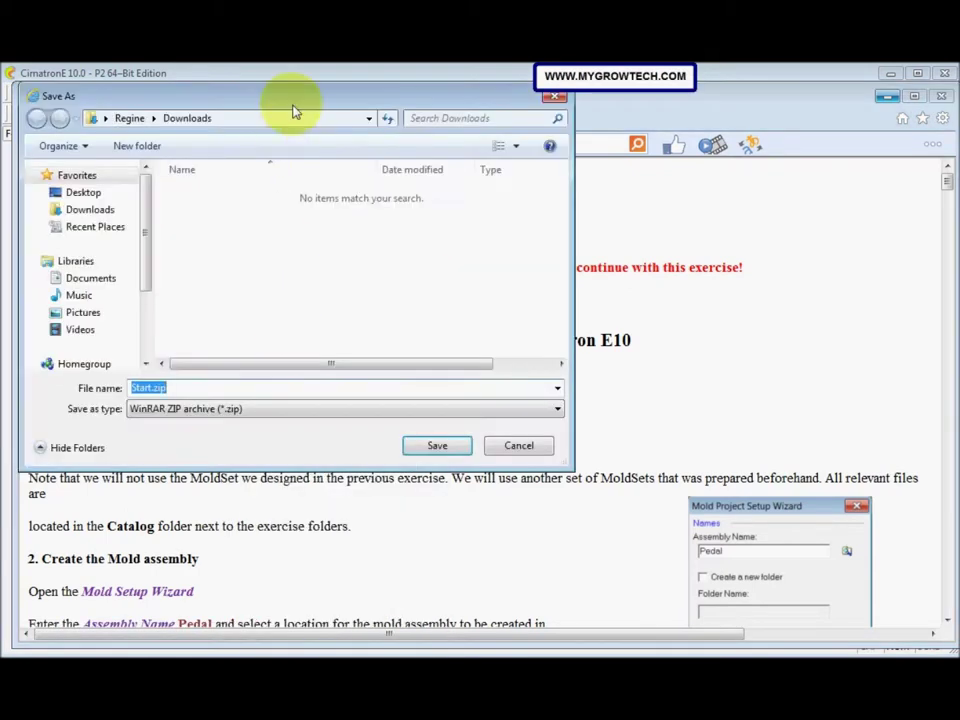
pyautogui.moveTo(295, 107); pyautogui.dragTo(377, 107)
pyautogui.moveTo(227, 240); pyautogui.dragTo(223, 296)
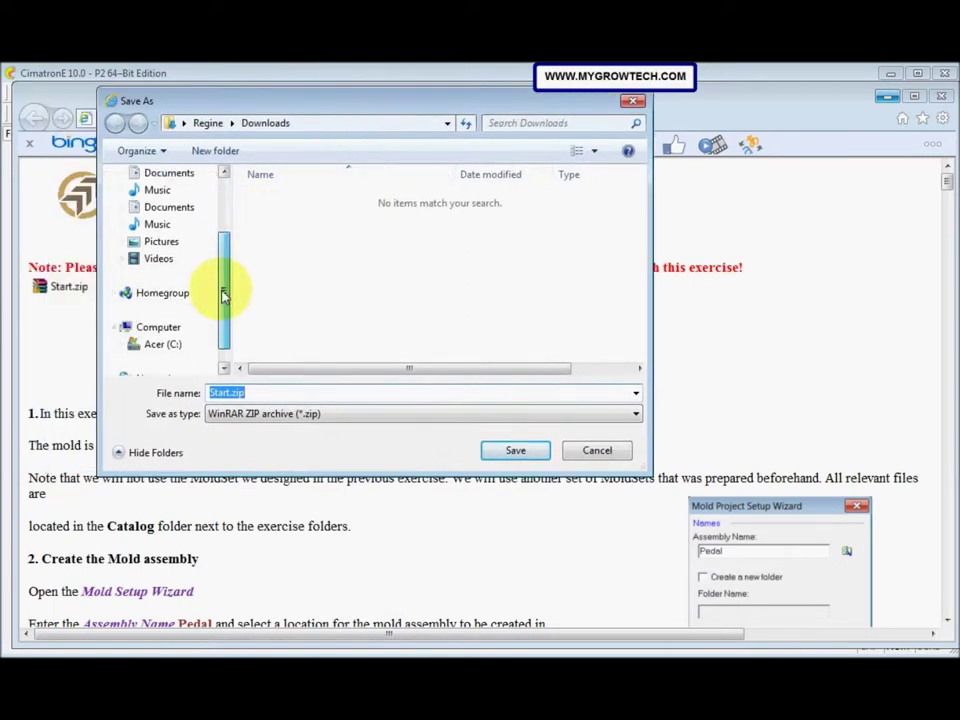
pyautogui.click(162, 350)
pyautogui.scroll(-1, 276, 282)
pyautogui.click(298, 268)
pyautogui.doubleClick(298, 268)
pyautogui.scroll(-6, 298, 305)
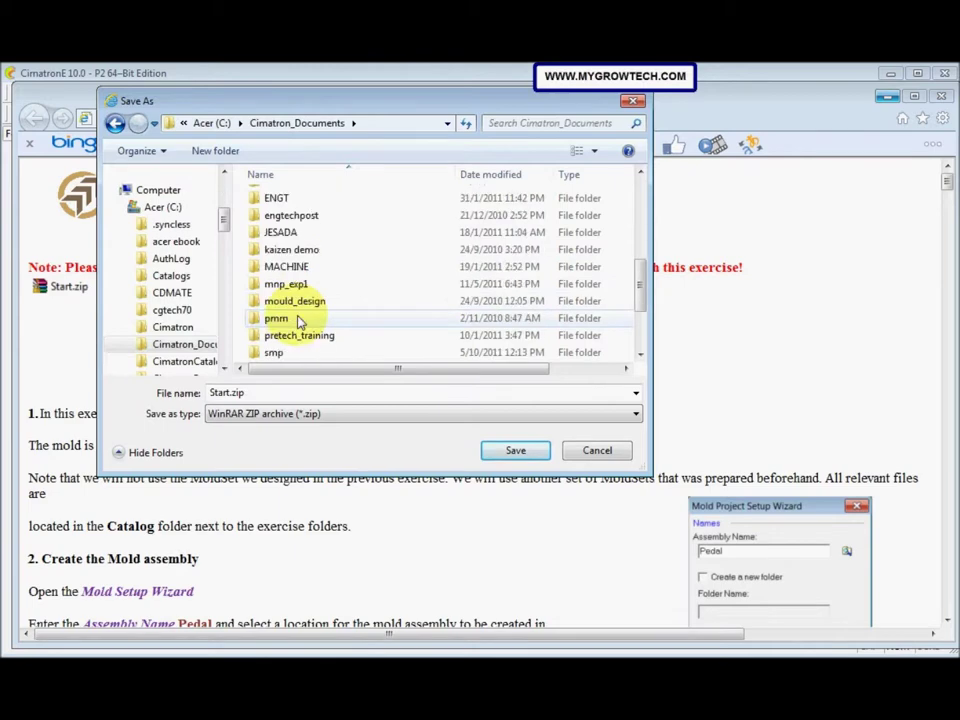
pyautogui.doubleClick(298, 335)
pyautogui.click(312, 205)
pyautogui.doubleClick(312, 205)
pyautogui.click(514, 450)
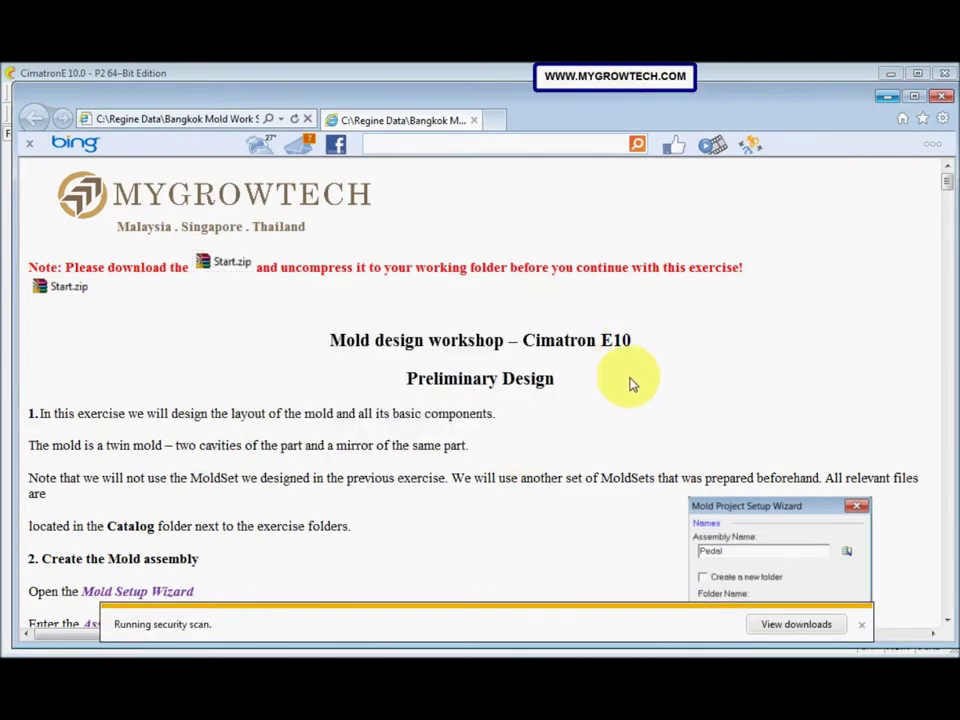
# Step: Switch to the file explorer and open the downloaded Start.zip archive from the PreliminaryDesign folder
pyautogui.click(887, 97)
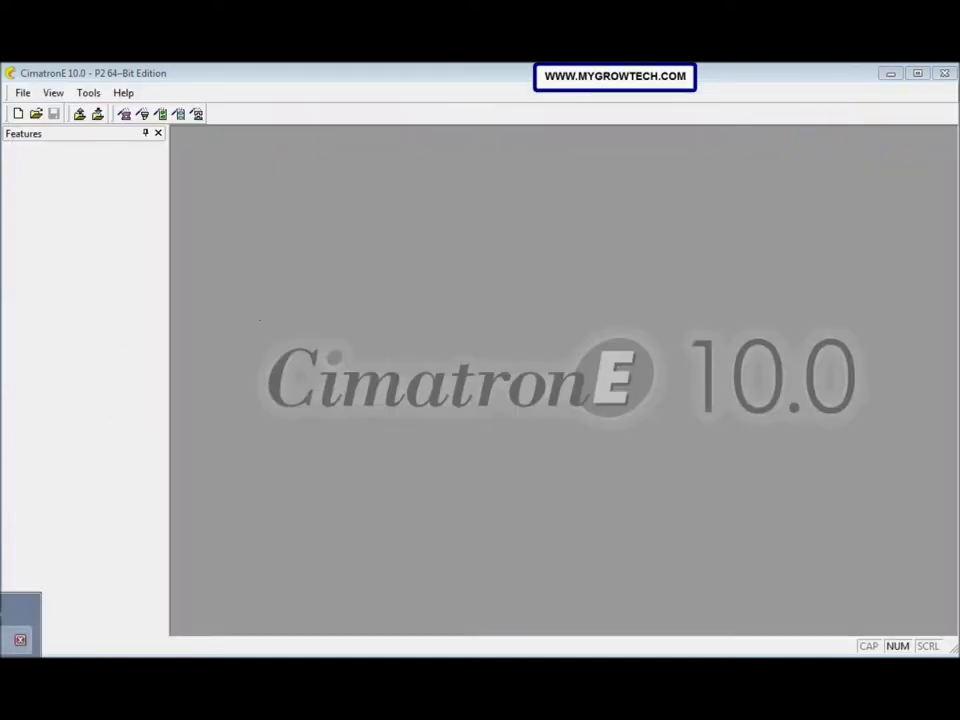
pyautogui.click(20, 639)
pyautogui.click(360, 202)
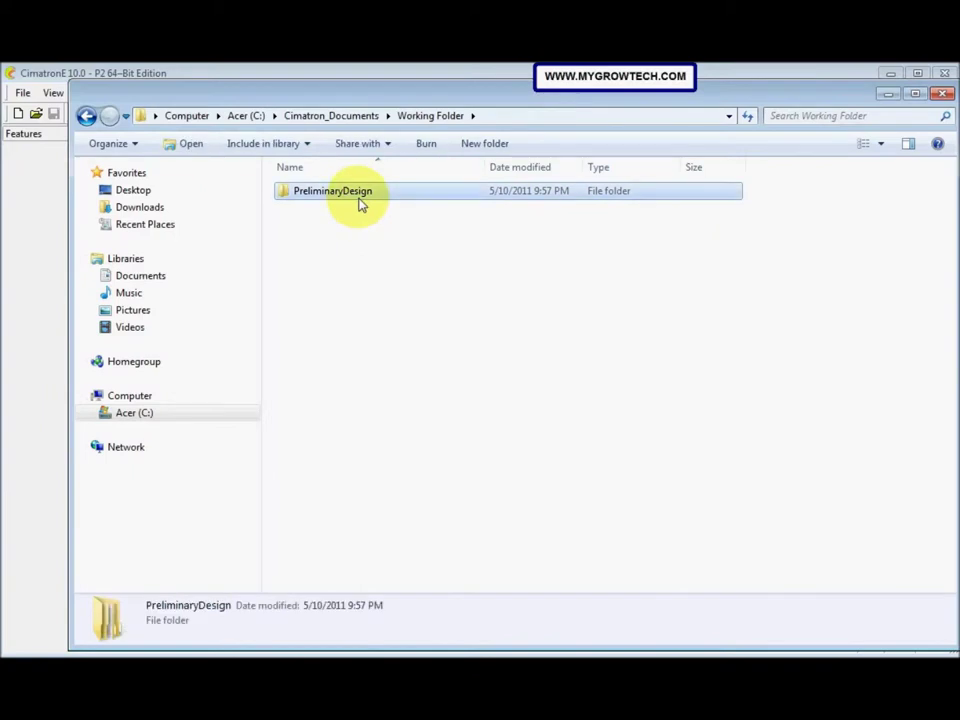
pyautogui.doubleClick(360, 202)
pyautogui.doubleClick(360, 204)
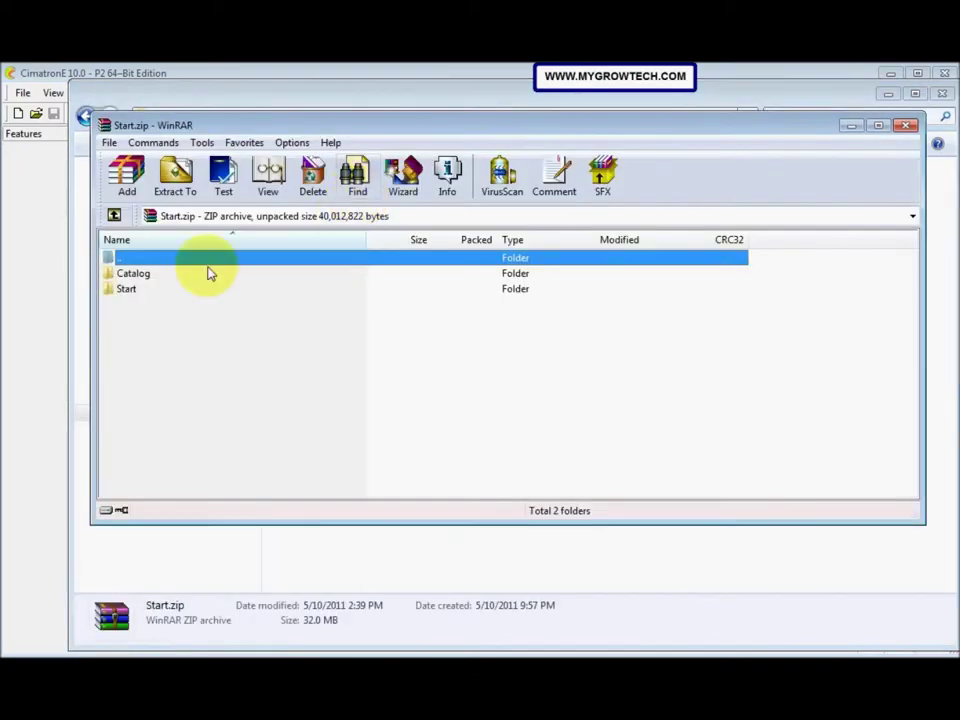
# Step: Extract the Catalog and Start folders from the archive into the PreliminaryDesign folder
pyautogui.click(152, 290)
pyautogui.keyDown('shift'); pyautogui.click(160, 275); pyautogui.keyUp('shift')
pyautogui.moveTo(270, 130); pyautogui.dragTo(356, 238)
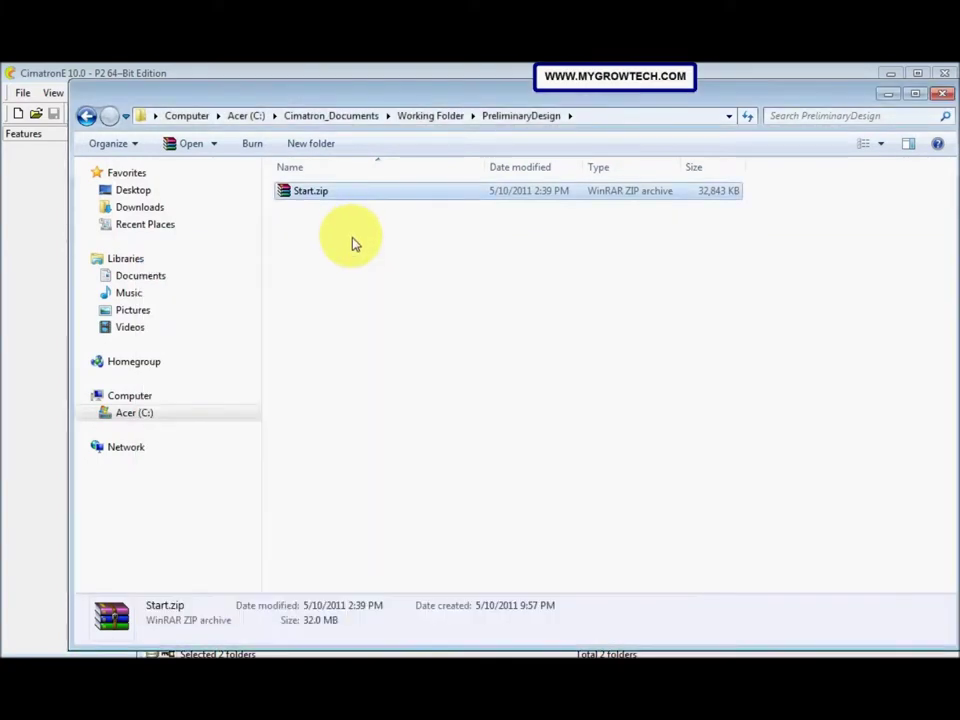
pyautogui.click(345, 272)
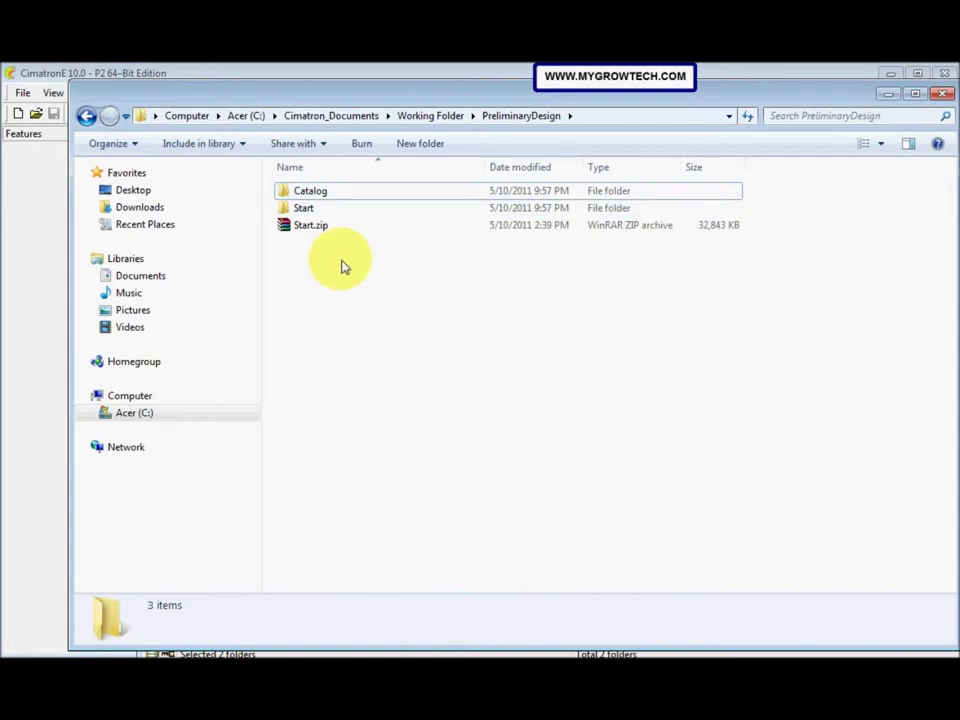
# Step: Examine the contents of the extracted Catalog and Start folders
pyautogui.doubleClick(313, 200)
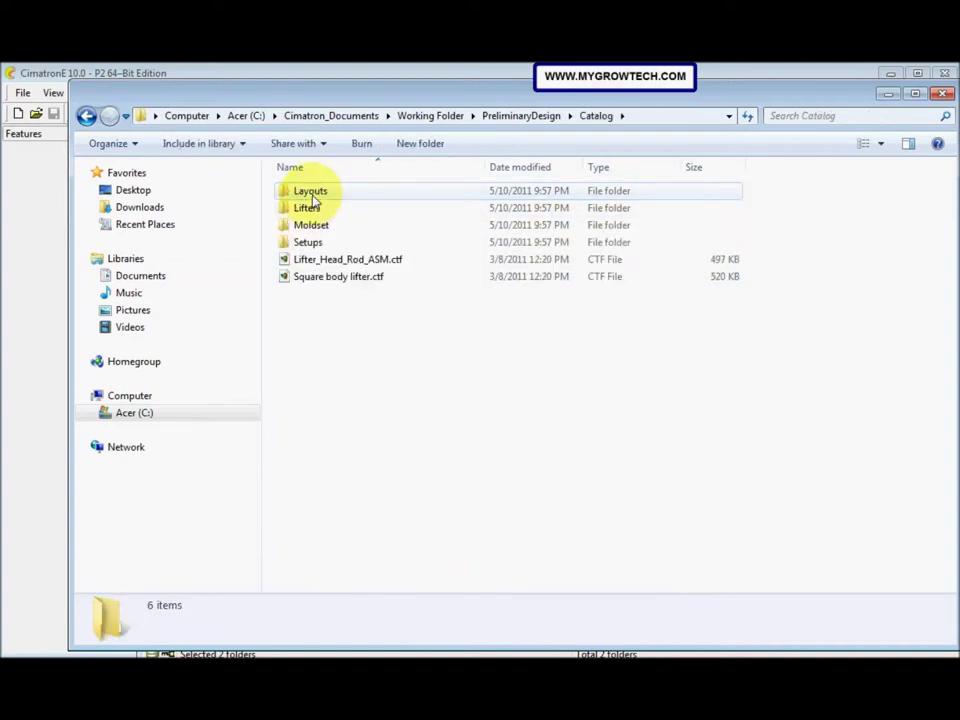
pyautogui.click(312, 195)
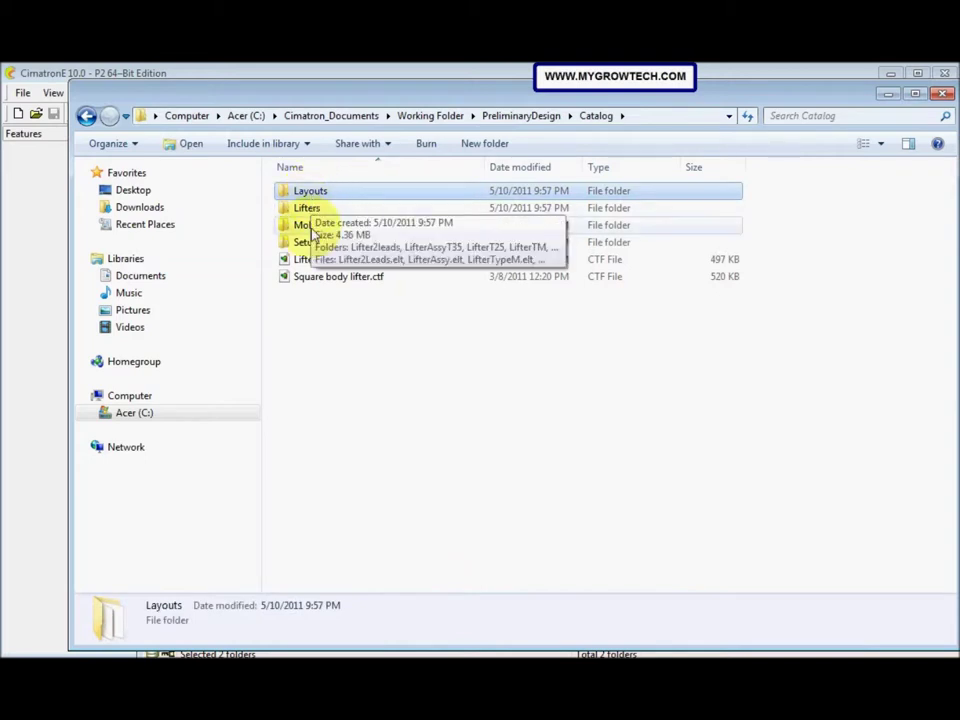
pyautogui.click(312, 243)
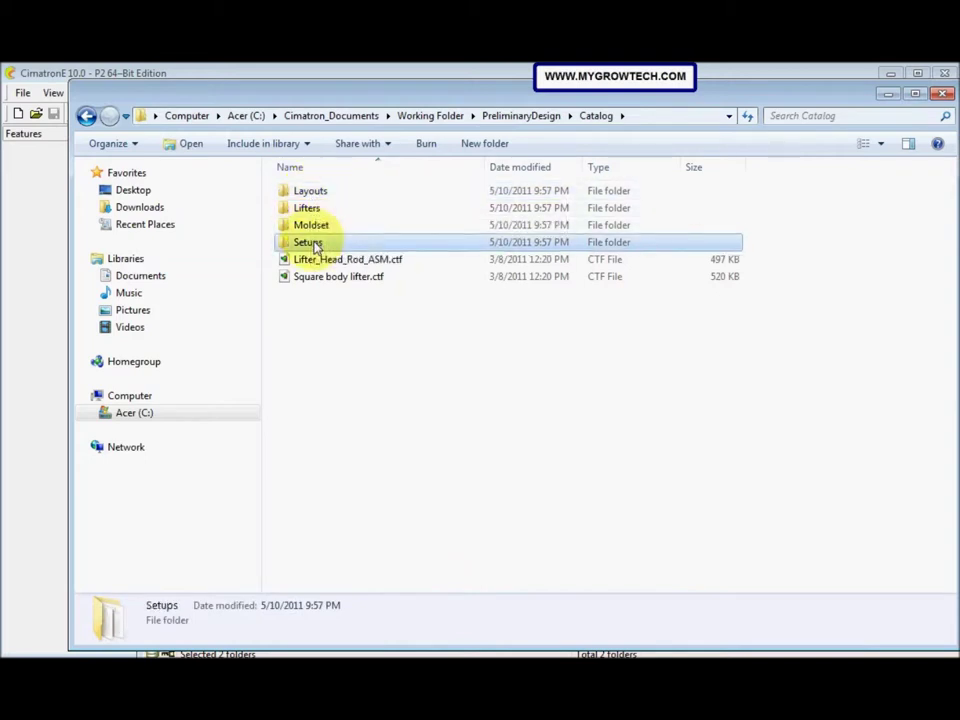
pyautogui.click(318, 322)
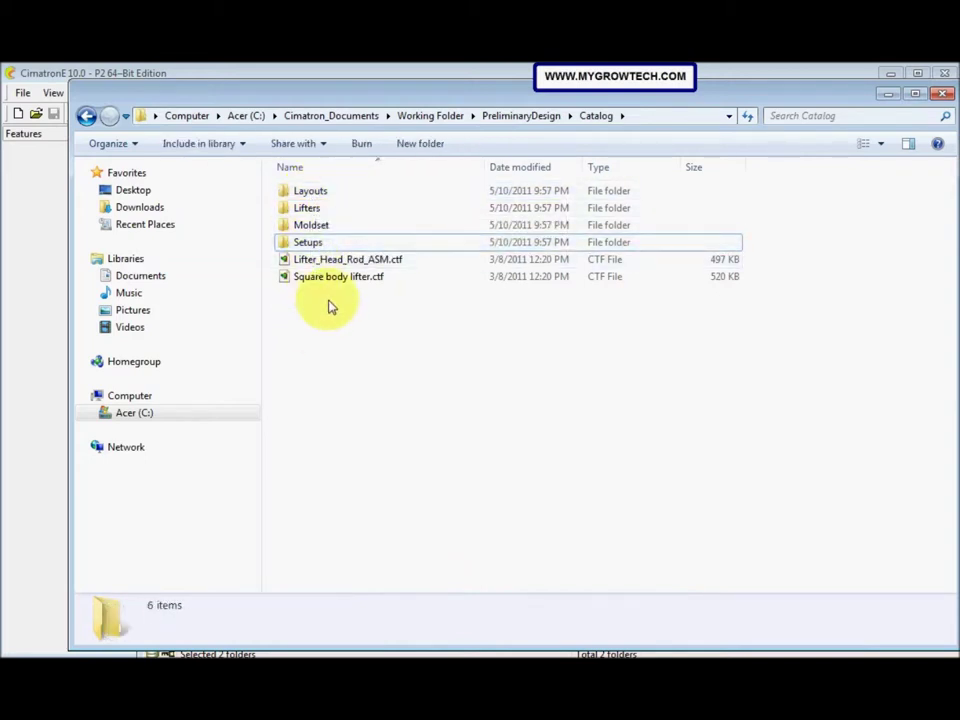
pyautogui.click(514, 118)
pyautogui.doubleClick(358, 211)
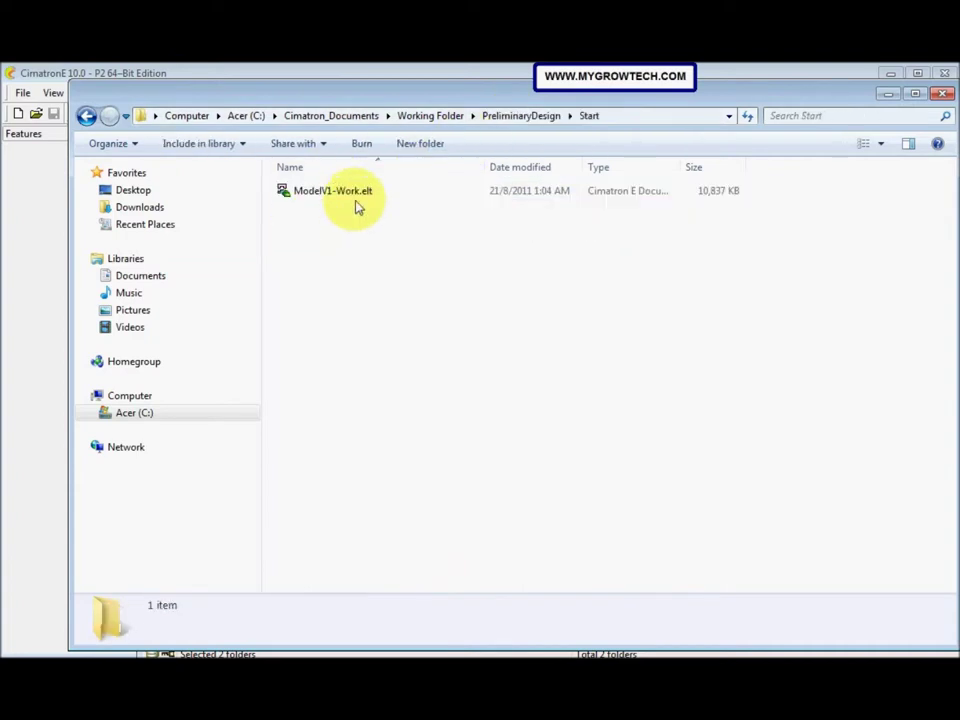
pyautogui.click(508, 116)
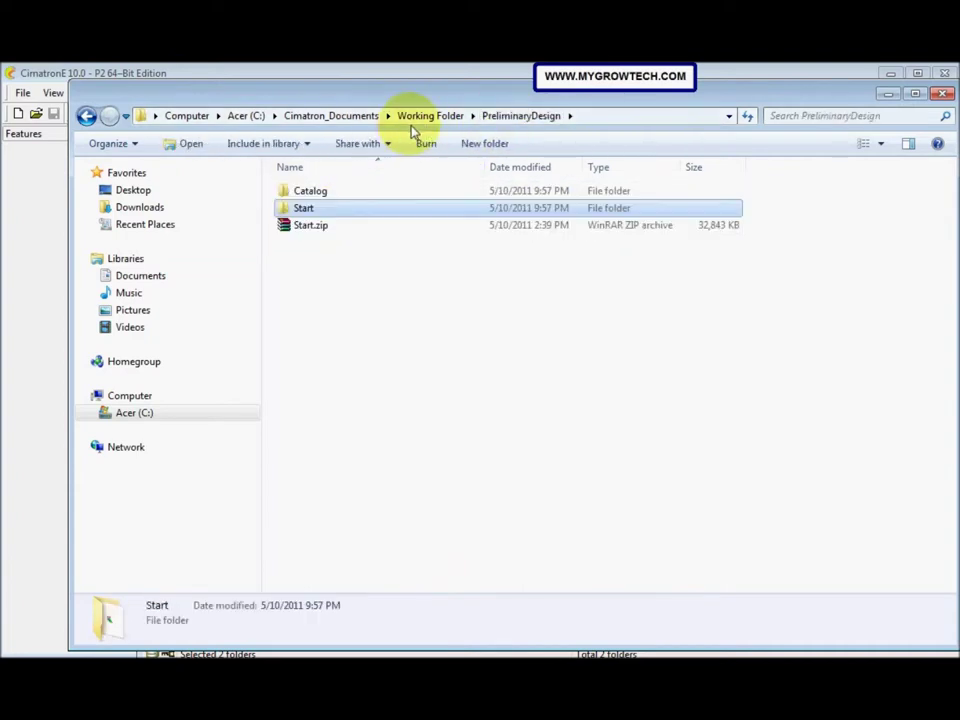
pyautogui.click(440, 225)
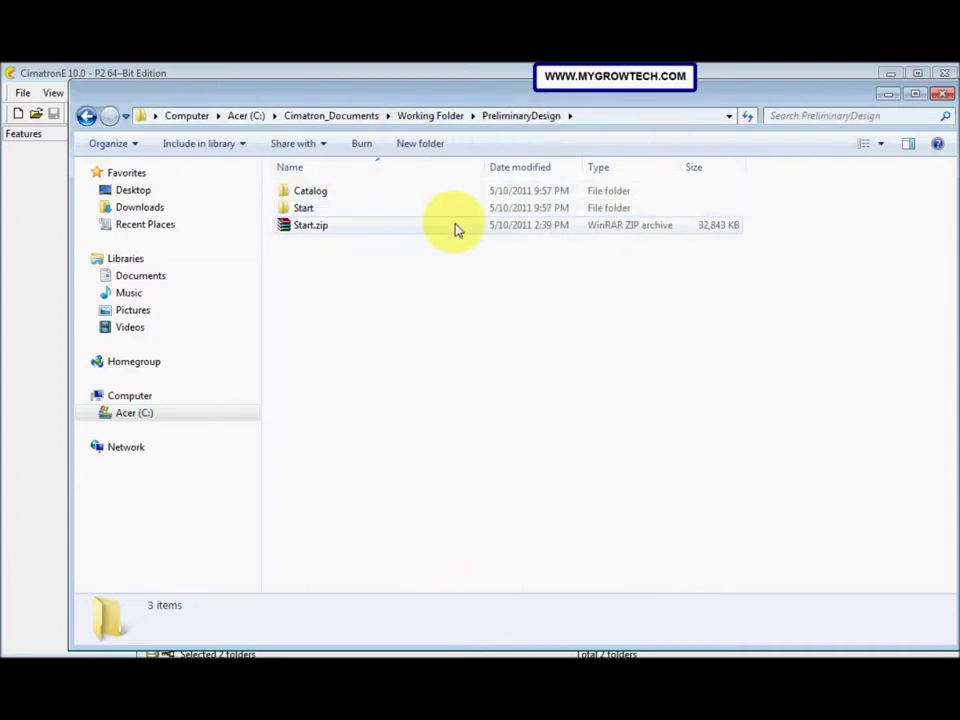
# Step: Minimize the folder window and close the Start.zip archive window to return to CimatronE
pyautogui.click(886, 97)
pyautogui.moveTo(694, 268); pyautogui.dragTo(637, 202)
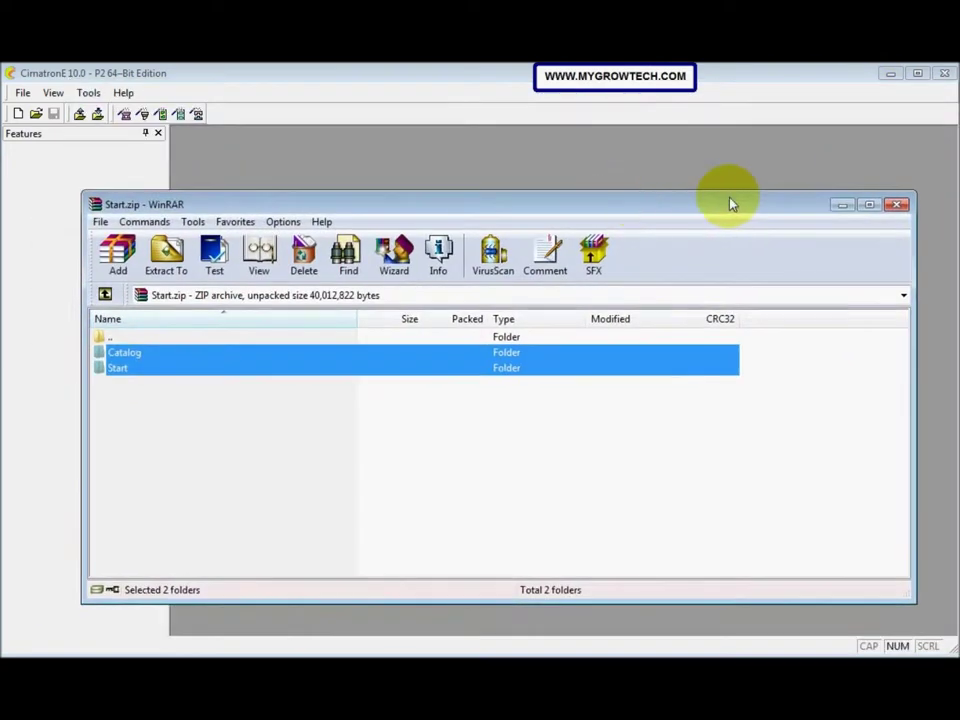
pyautogui.click(898, 205)
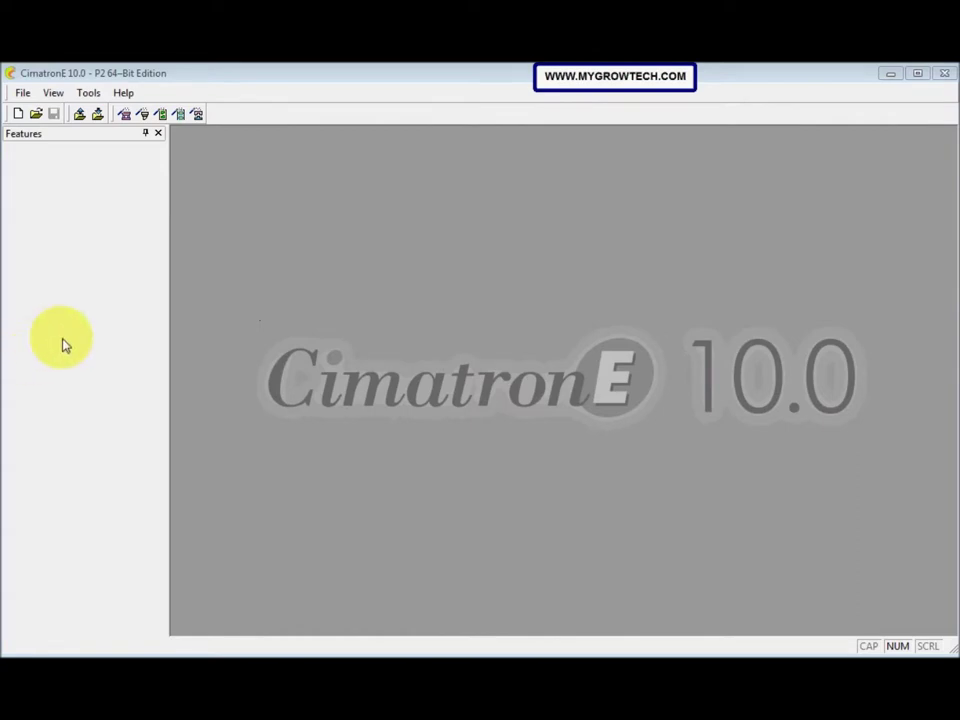
# Step: Start a mold project setup with the assembly name Pedal and enable creating a new folder
pyautogui.click(125, 115)
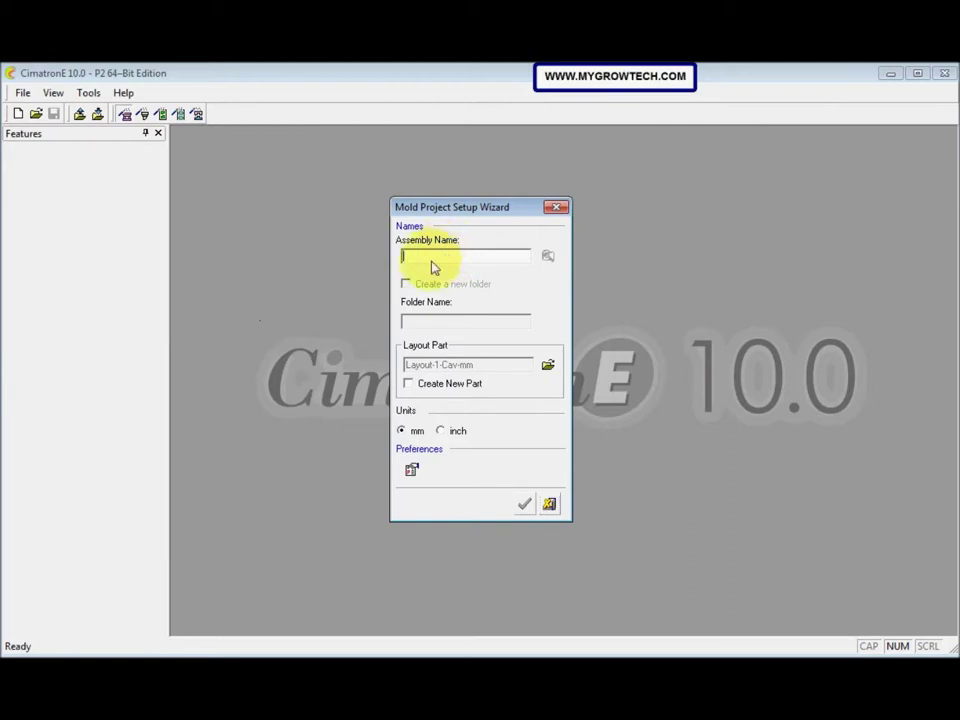
pyautogui.write('Pedal')
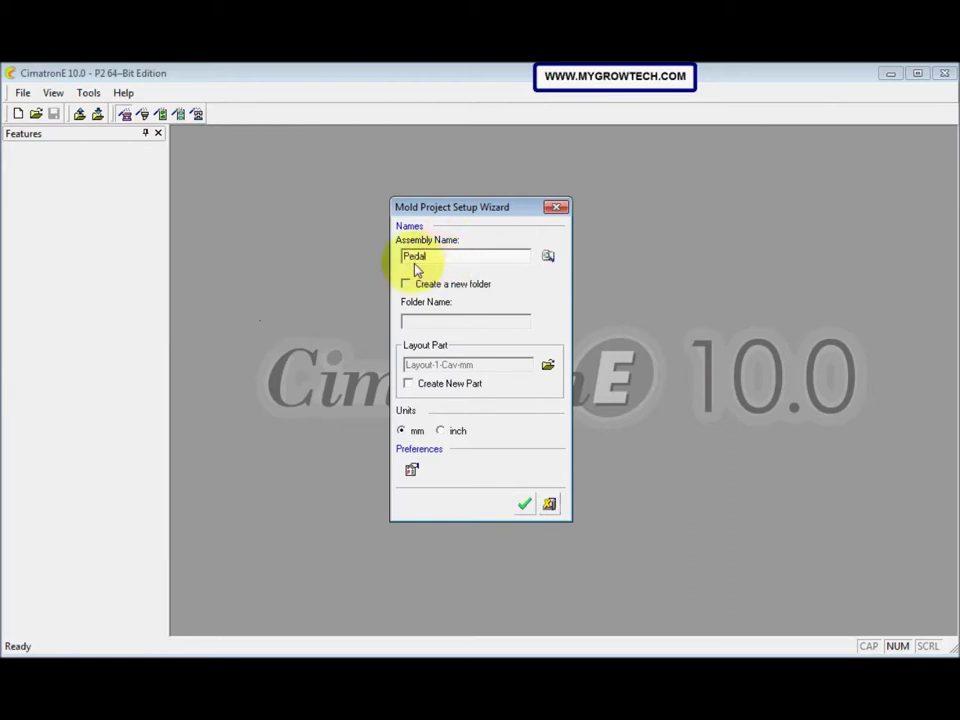
pyautogui.click(407, 284)
# Step: Set the mold project's location to C:\Cimatron_Documents\Working Folder\PreliminaryDesign
pyautogui.click(548, 259)
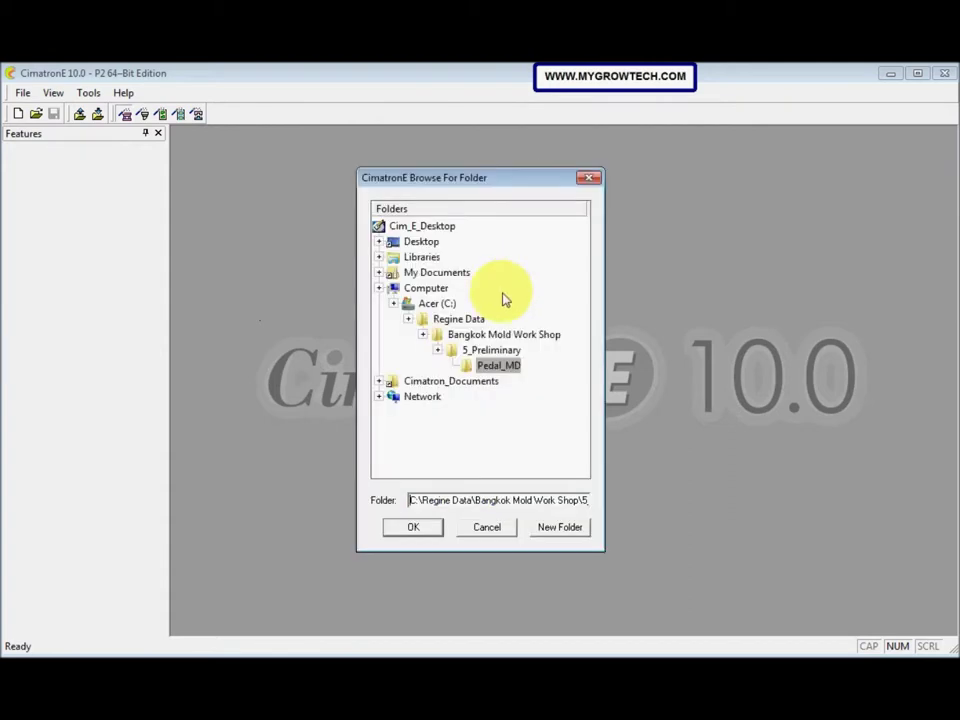
pyautogui.click(432, 303)
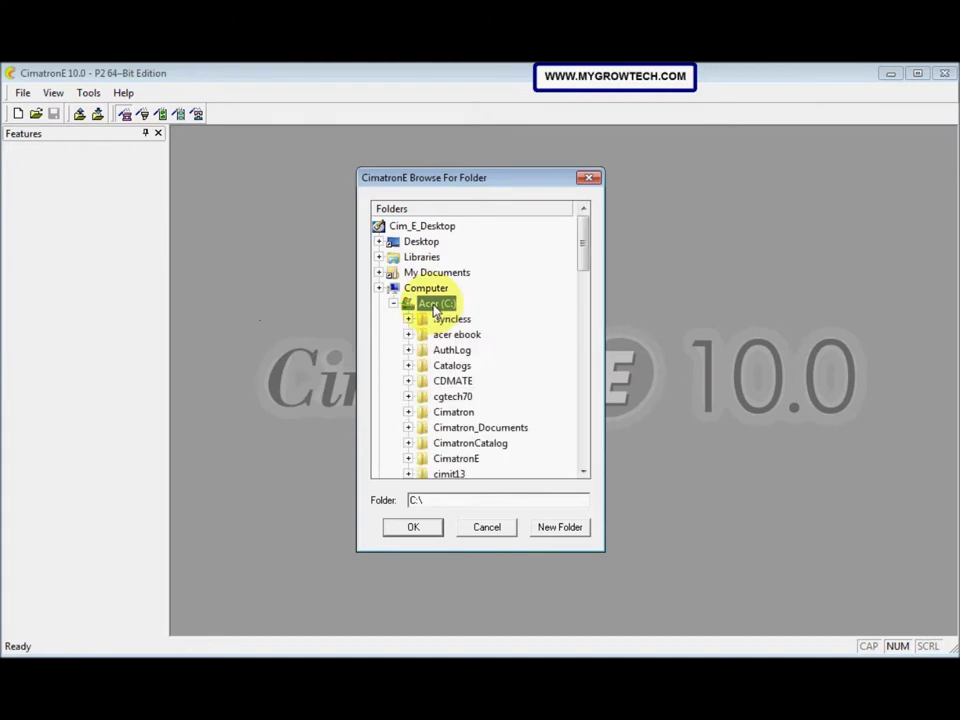
pyautogui.click(444, 430)
pyautogui.doubleClick(444, 431)
pyautogui.scroll(-5, 445, 437)
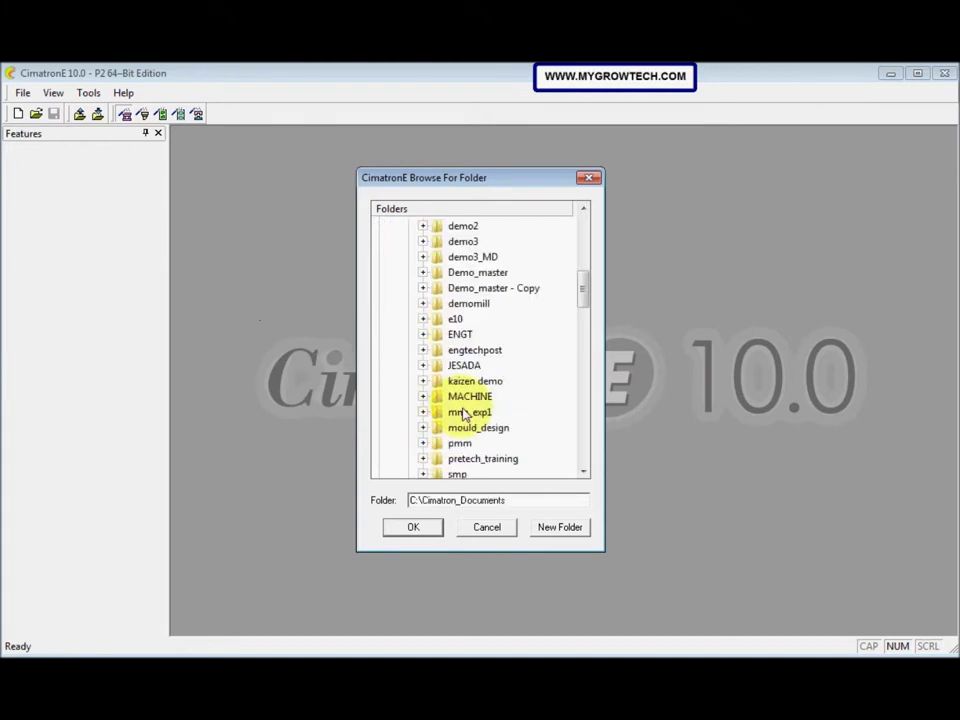
pyautogui.doubleClick(469, 458)
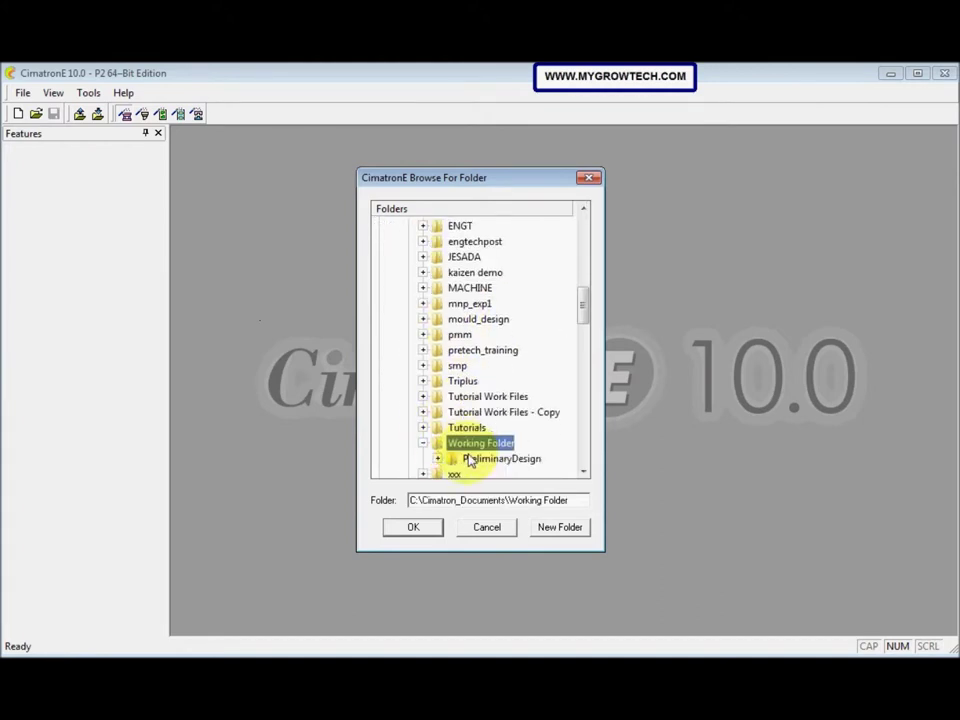
pyautogui.click(490, 458)
pyautogui.click(413, 527)
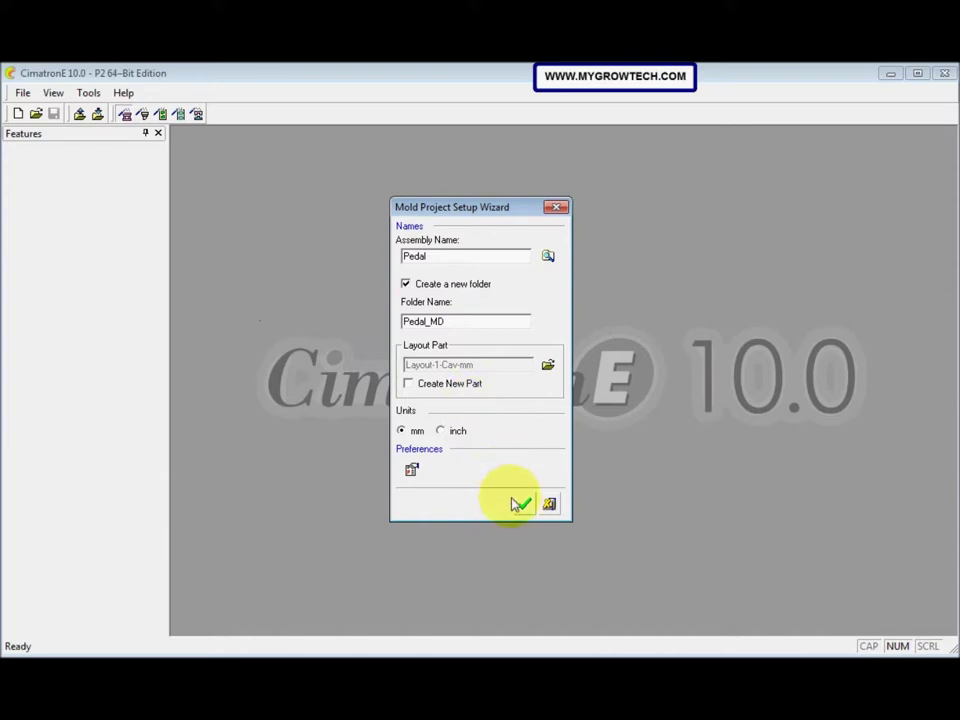
# Step: Choose LayoutTypeB.elt from PreliminaryDesign's Catalog\Layouts folder as the layout part and create the mold project
pyautogui.click(548, 368)
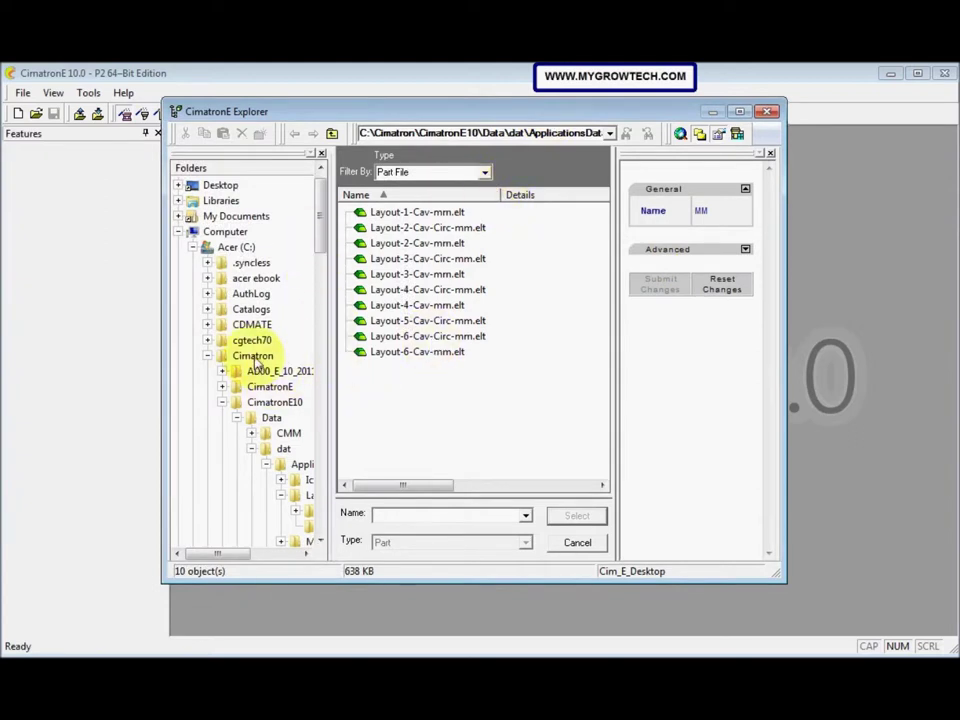
pyautogui.moveTo(321, 242); pyautogui.dragTo(323, 282)
pyautogui.moveTo(222, 553); pyautogui.dragTo(246, 555)
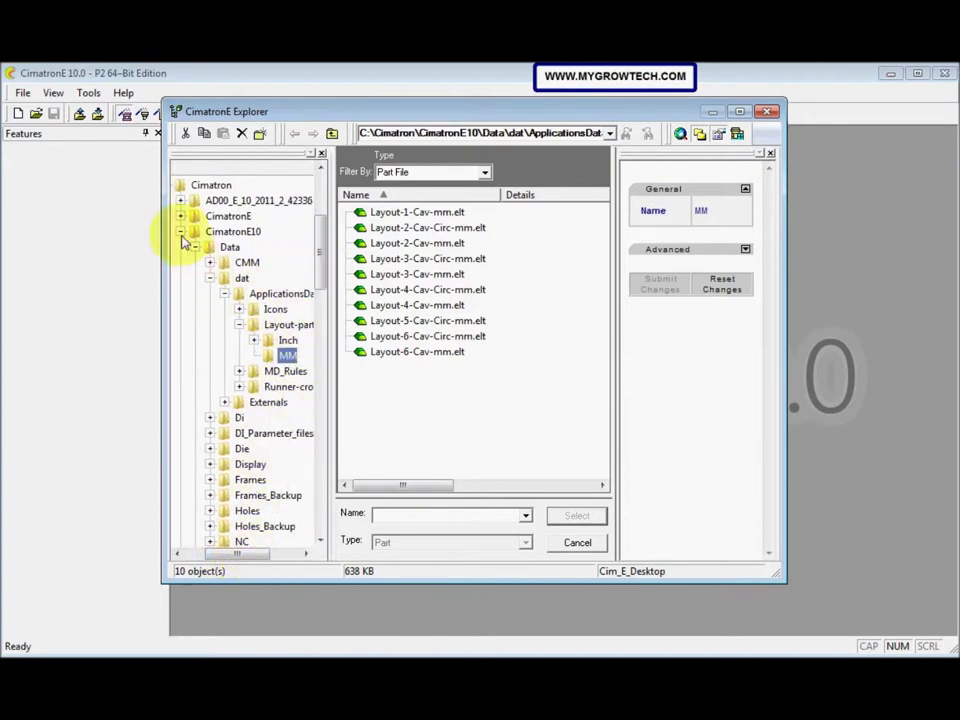
pyautogui.click(181, 232)
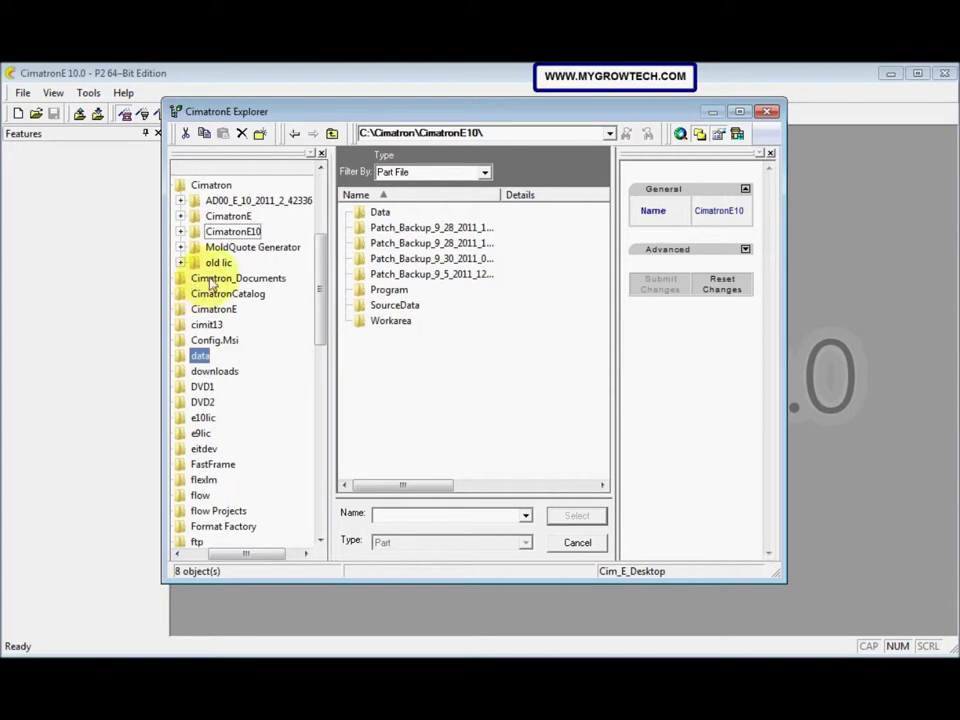
pyautogui.click(212, 280)
pyautogui.scroll(-5, 410, 420)
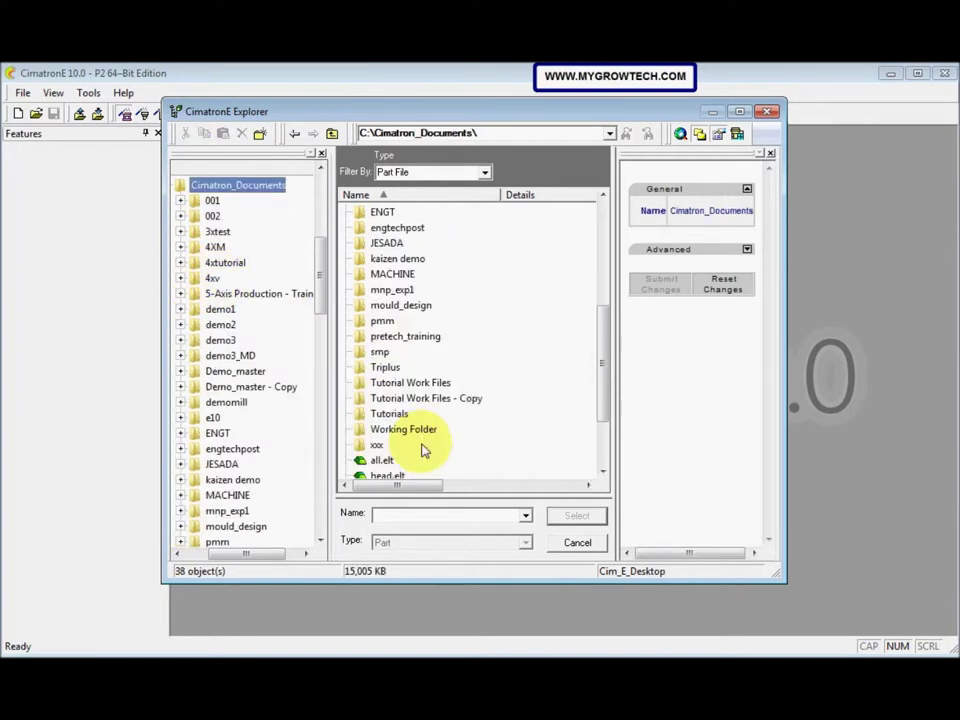
pyautogui.doubleClick(420, 433)
pyautogui.doubleClick(420, 214)
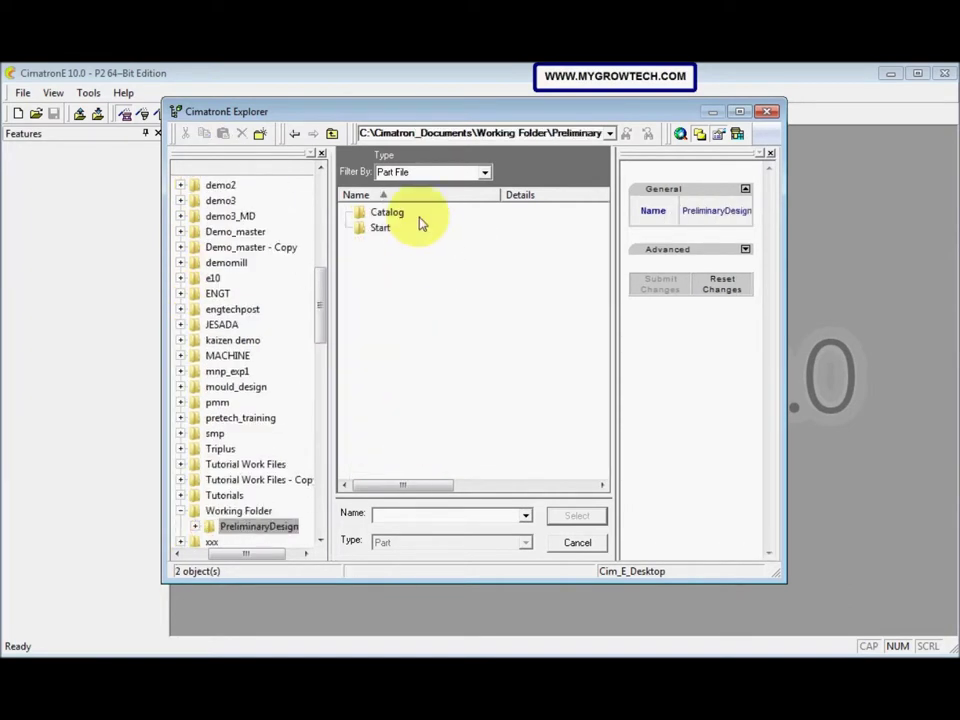
pyautogui.doubleClick(390, 214)
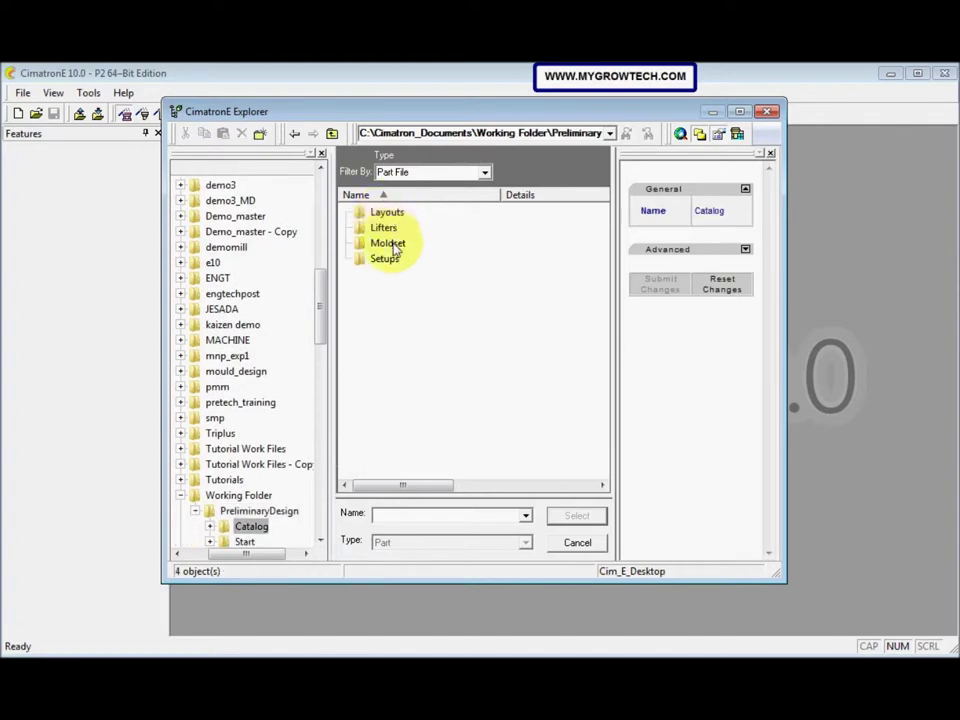
pyautogui.doubleClick(386, 212)
pyautogui.click(391, 228)
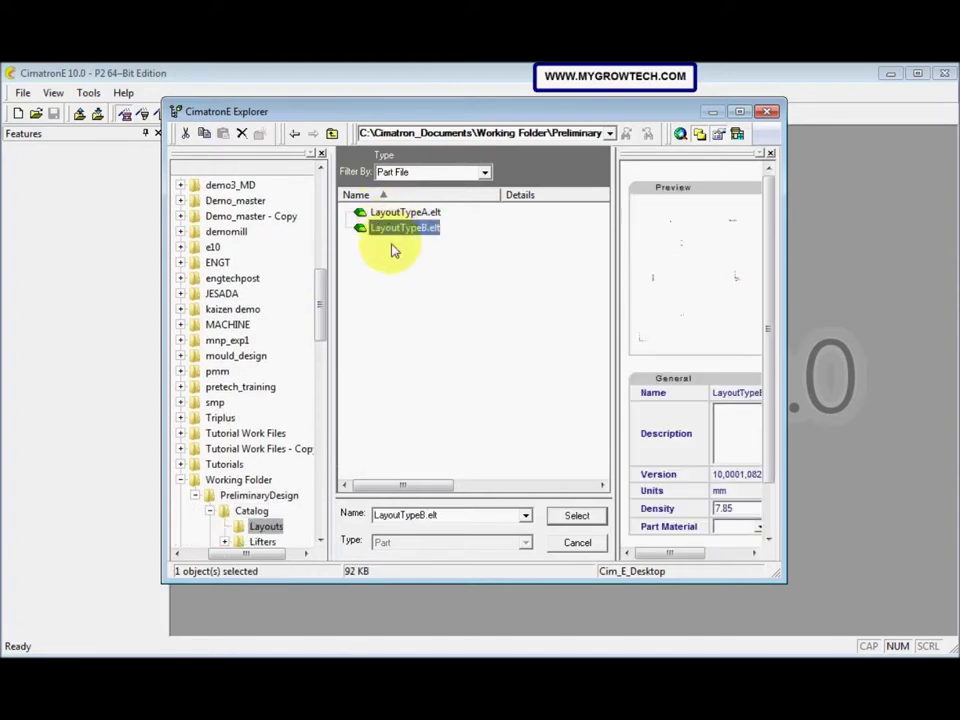
pyautogui.click(575, 515)
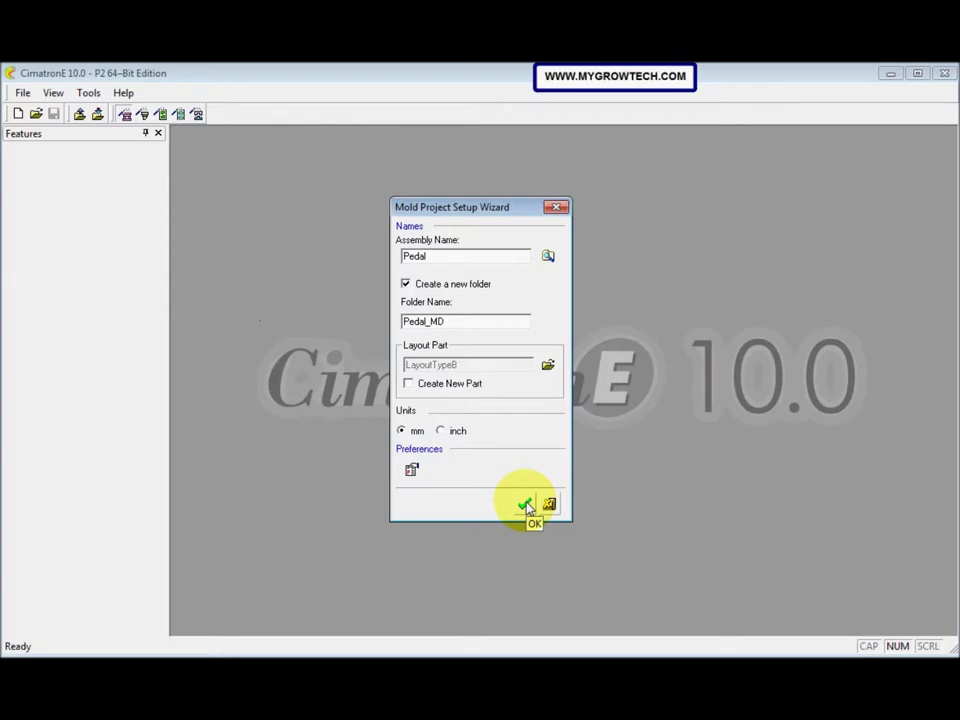
pyautogui.click(525, 505)
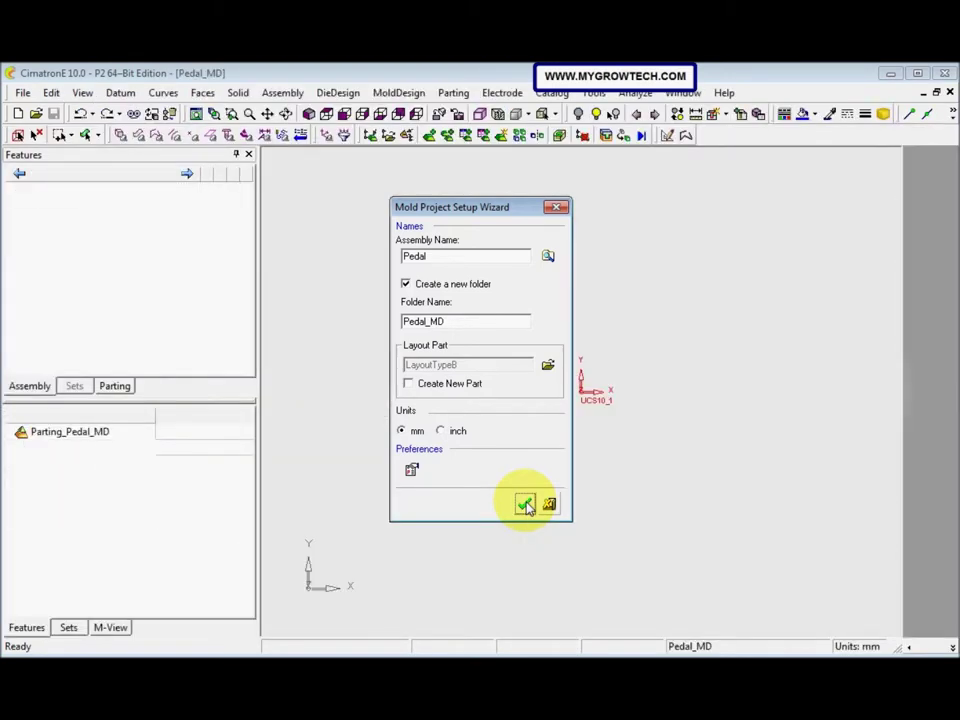
# Step: Finish creating the mold project and delete the Fixed Side, Movable Side and Ejection System components from the Pedal_MD assembly
pyautogui.click(525, 505)
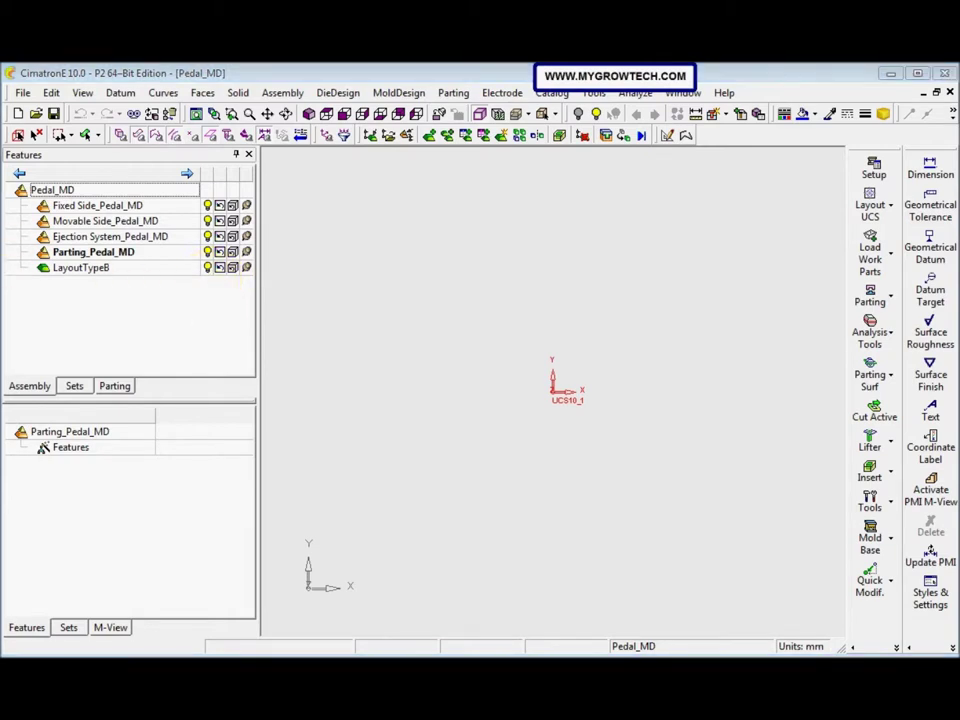
pyautogui.click(119, 205)
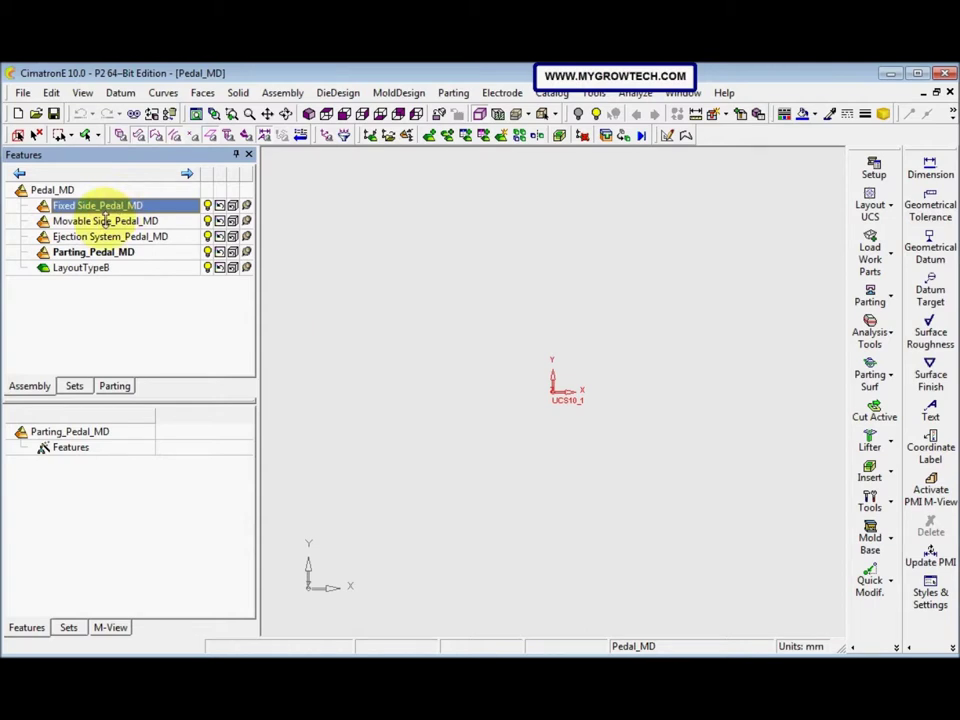
pyautogui.keyDown('ctrl'); pyautogui.click(105, 221); pyautogui.keyUp('ctrl')
pyautogui.keyDown('ctrl'); pyautogui.click(99, 236); pyautogui.keyUp('ctrl')
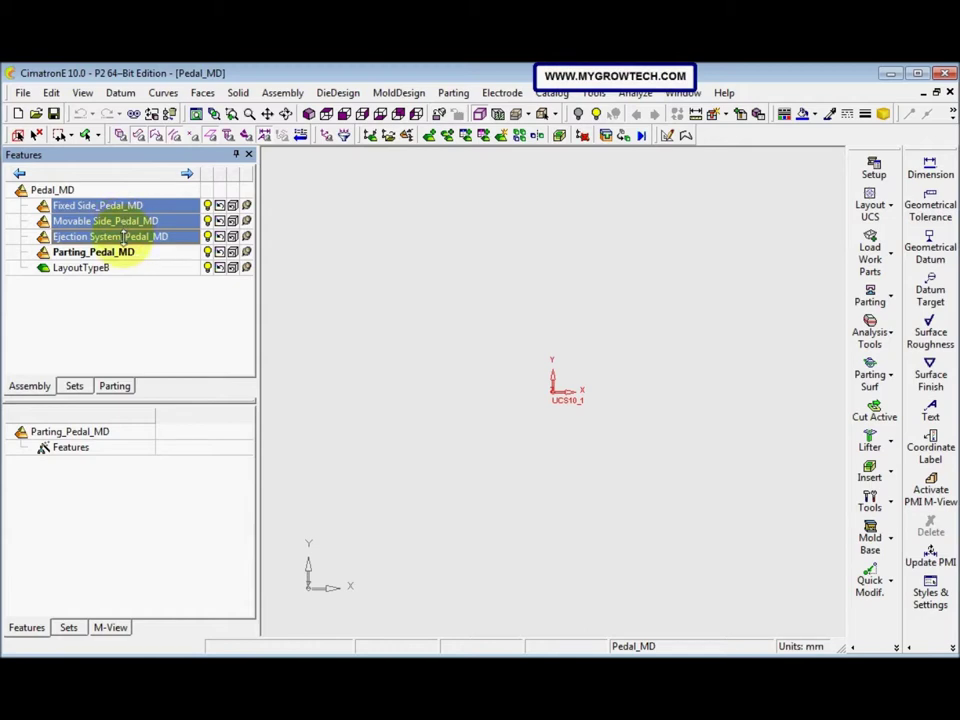
pyautogui.rightClick(123, 233)
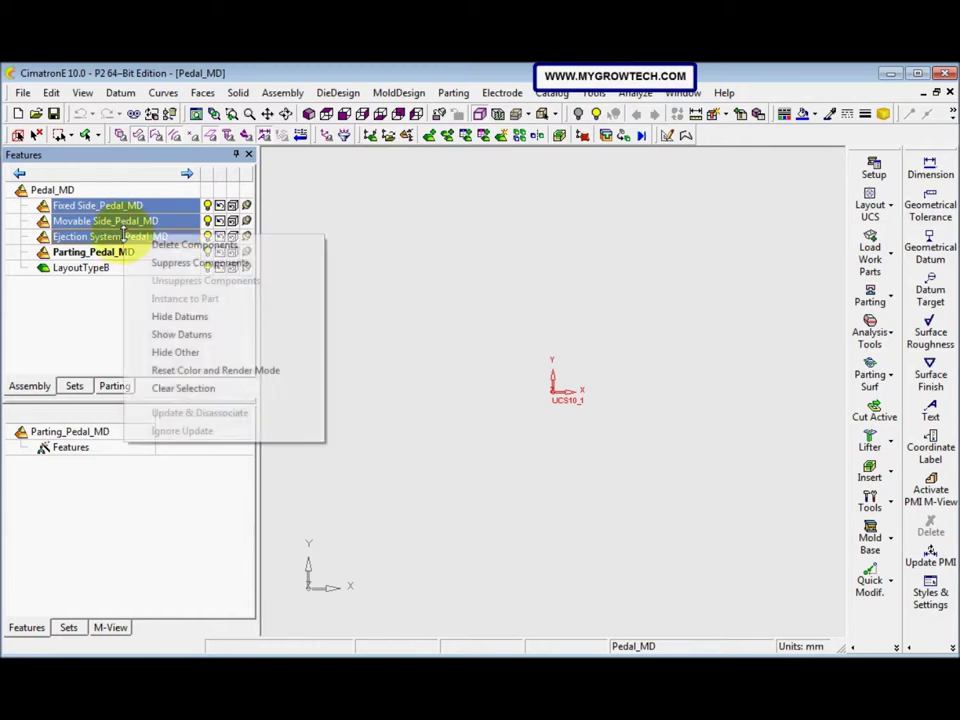
pyautogui.click(177, 249)
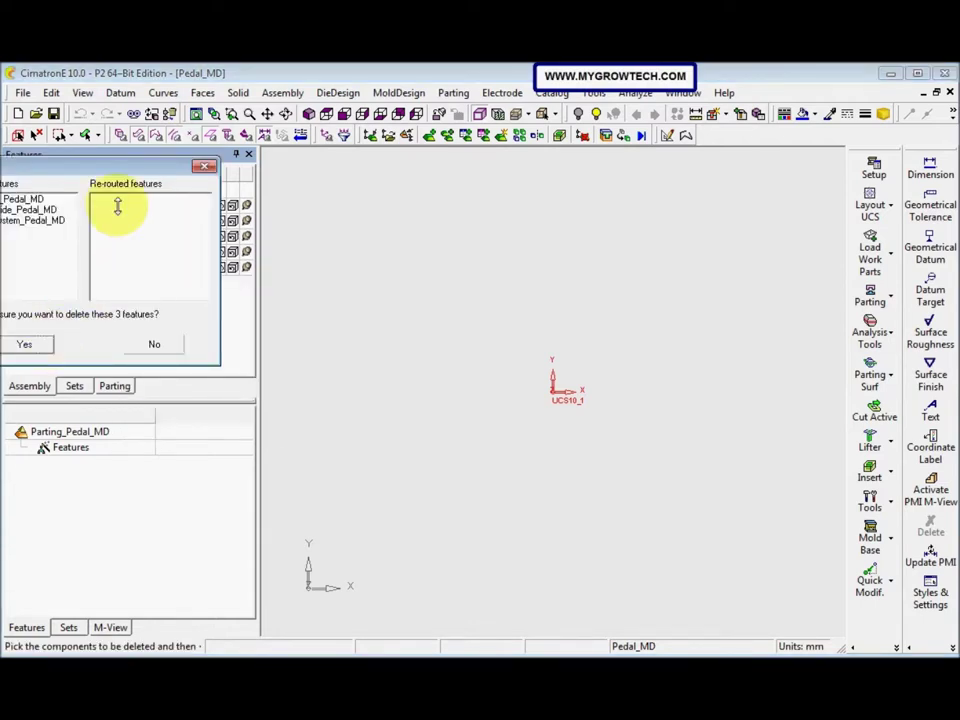
pyautogui.click(186, 337)
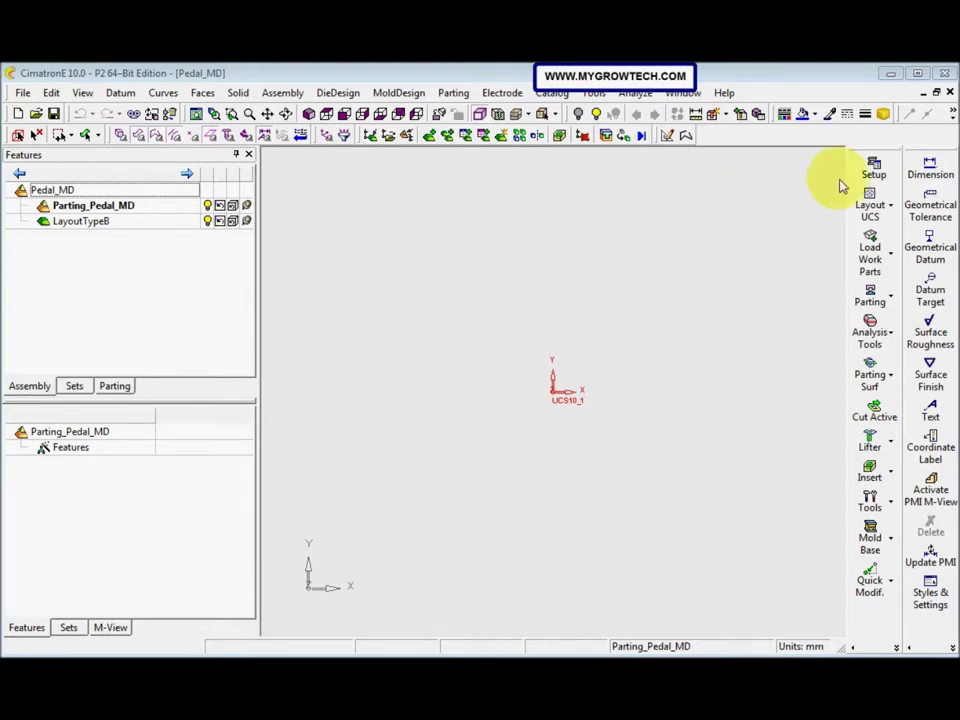
# Step: Hide the PMI tools so that only the mold design guide remains displayed
pyautogui.click(597, 93)
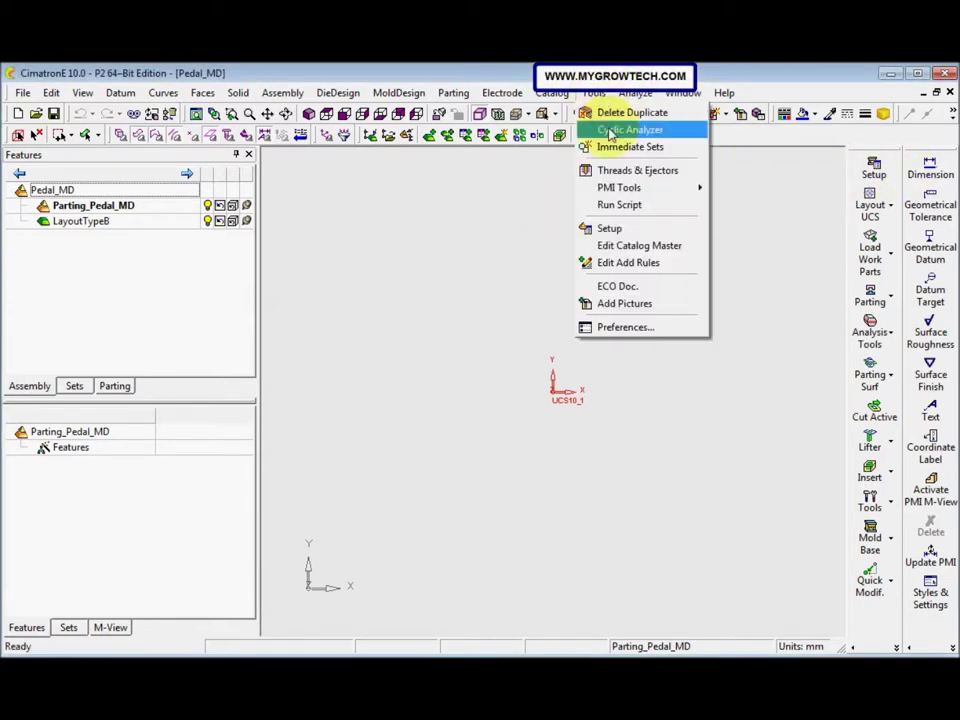
pyautogui.moveTo(655, 190)
pyautogui.click(762, 189)
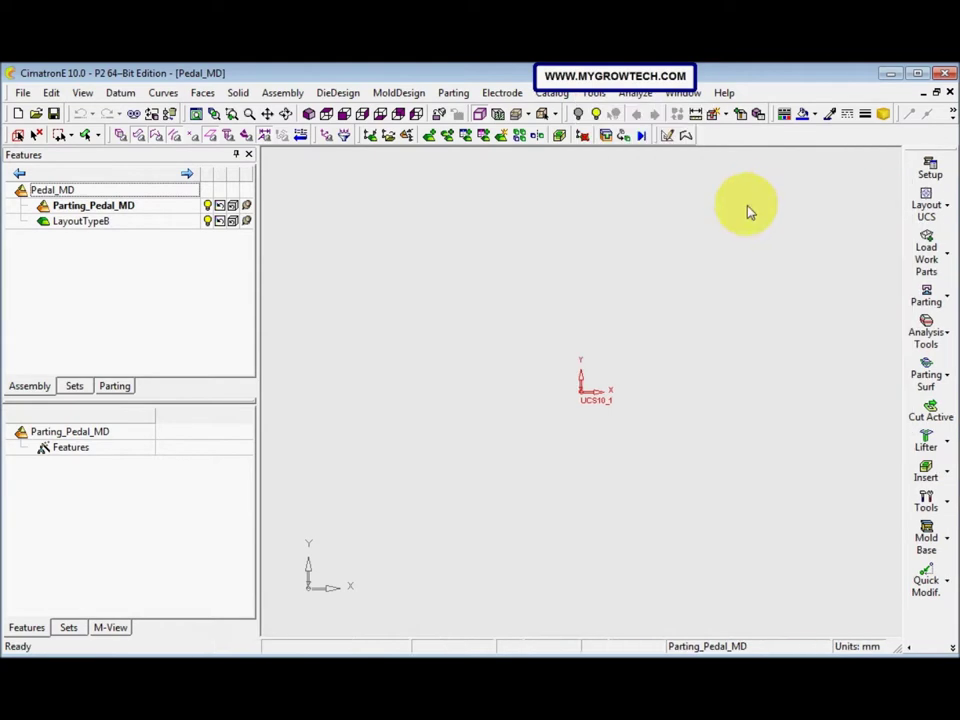
# Step: Start the Mold Setup for Pedal_MD and enable its advanced editing options, accepting the warning
pyautogui.click(941, 177)
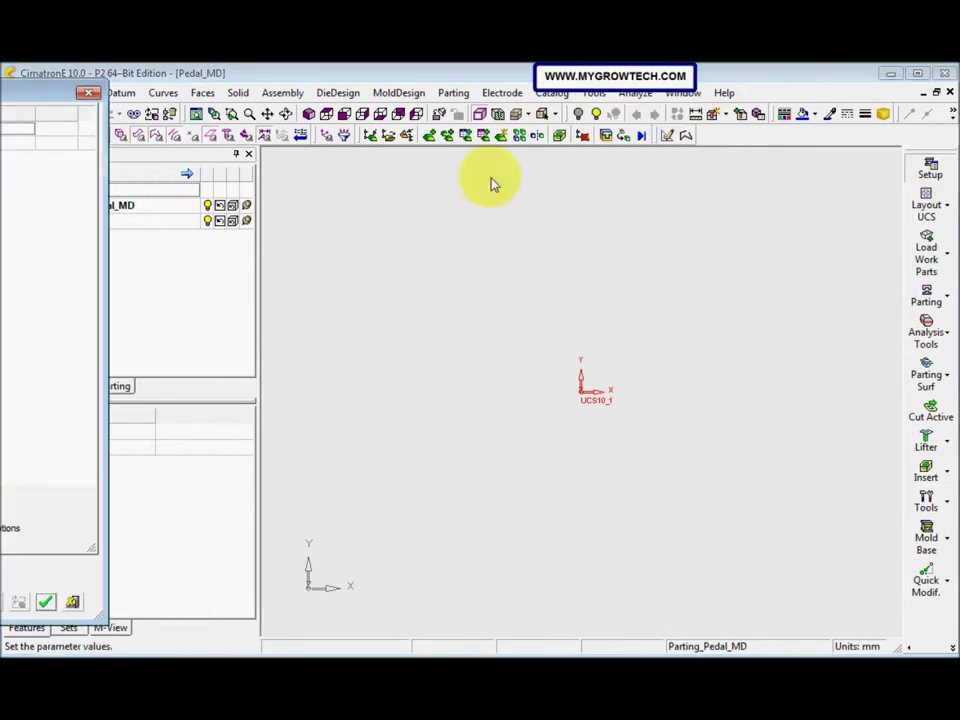
pyautogui.moveTo(30, 100); pyautogui.dragTo(414, 103)
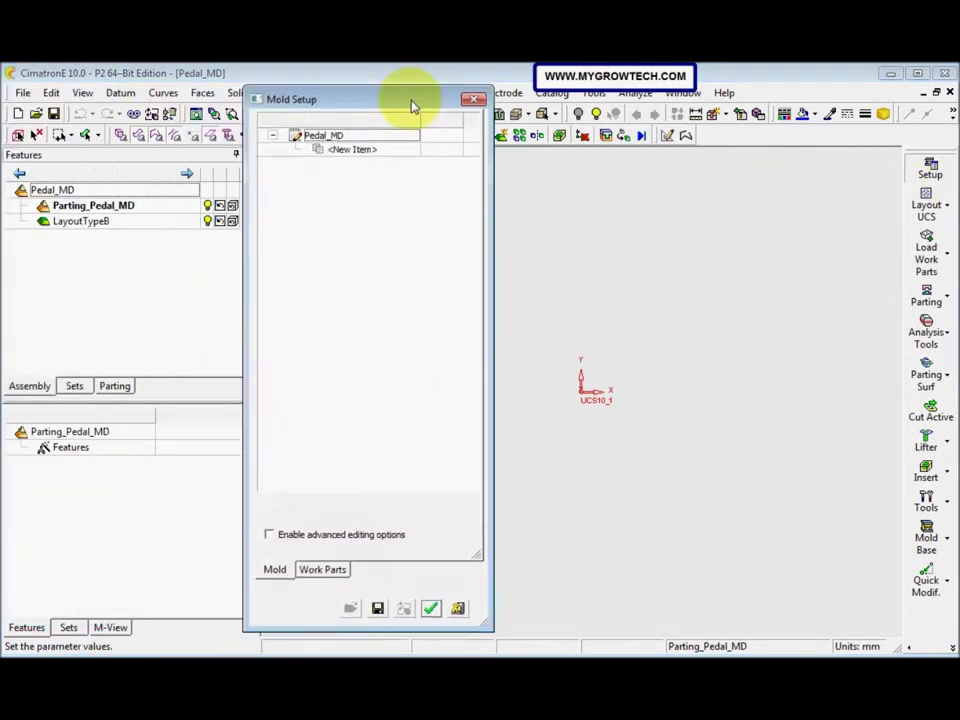
pyautogui.click(270, 535)
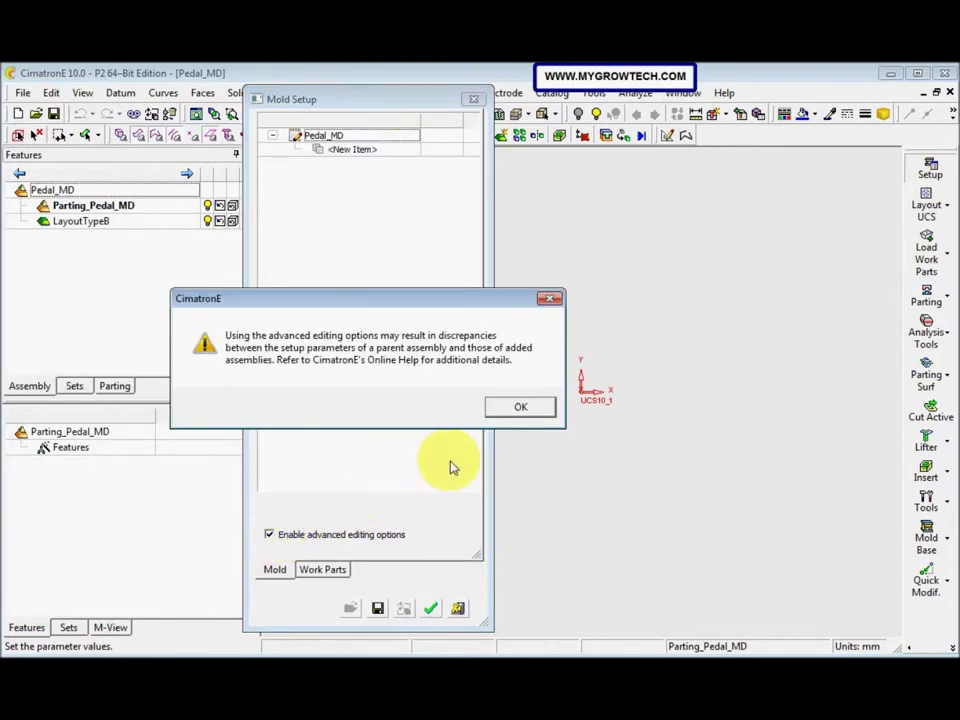
pyautogui.click(519, 408)
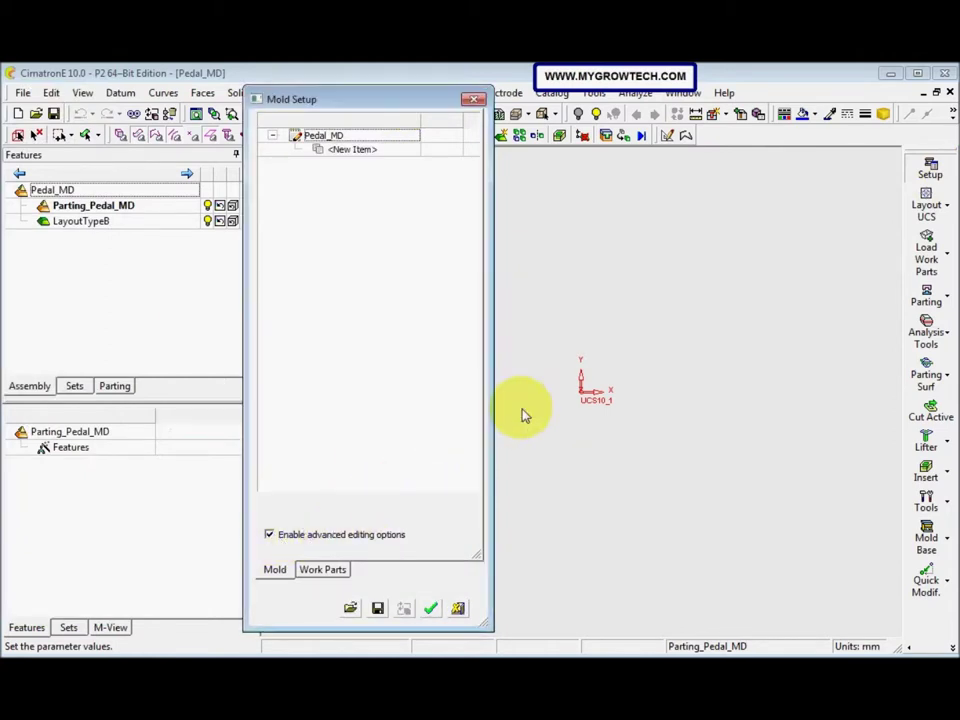
# Step: Start loading a setup parameters file and browse to C:\Cimatron_Documents\Working Folder\PreliminaryDesign
pyautogui.click(351, 609)
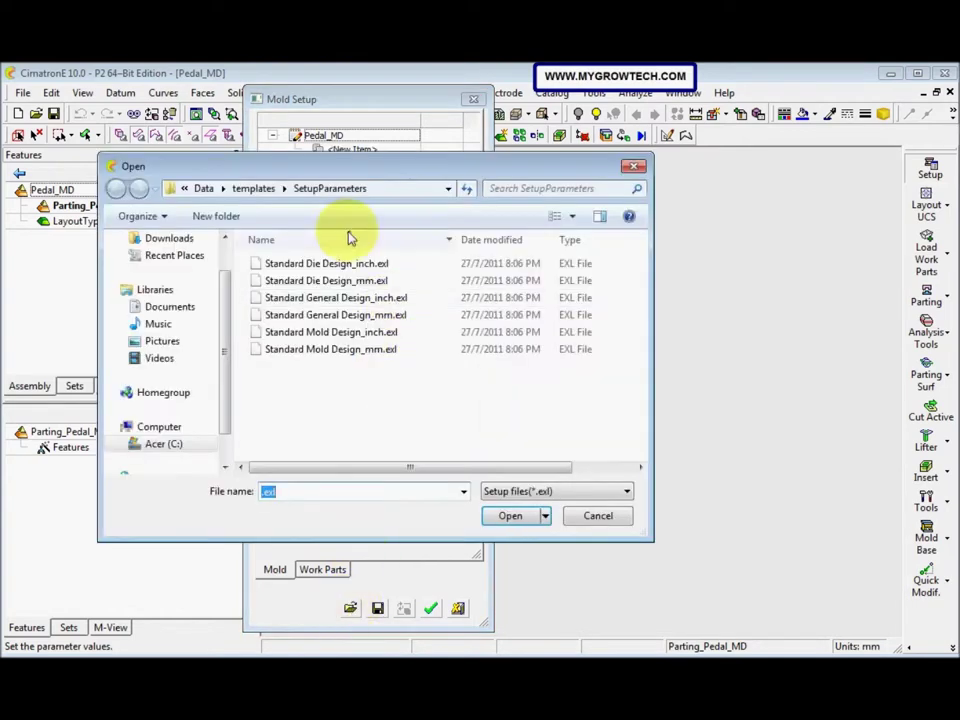
pyautogui.scroll(-2, 222, 338)
pyautogui.click(170, 410)
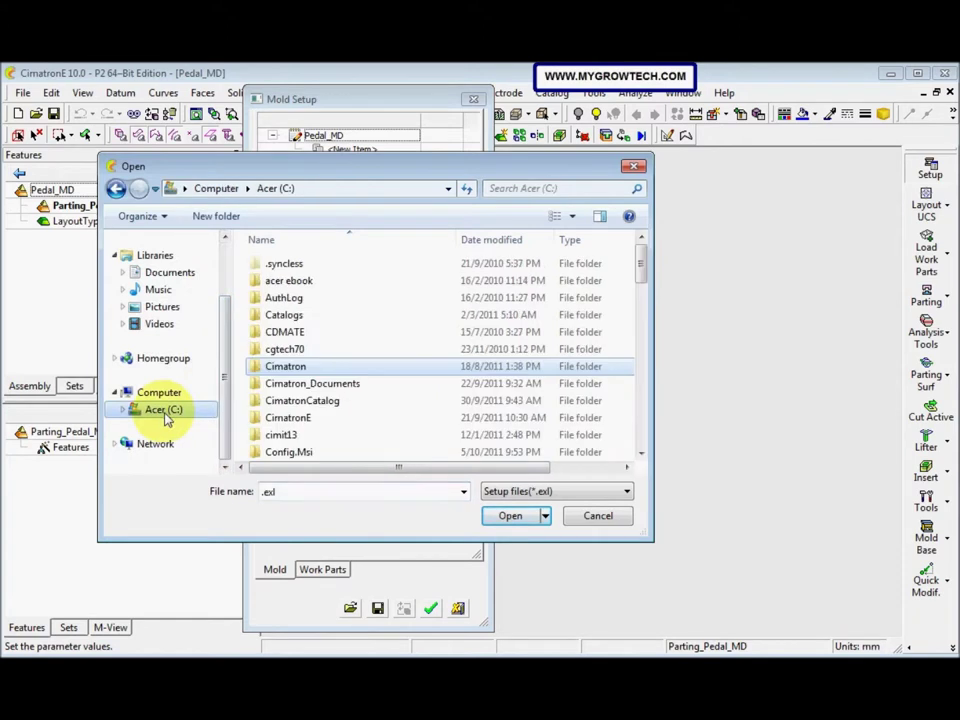
pyautogui.doubleClick(311, 383)
pyautogui.scroll(-5, 311, 395)
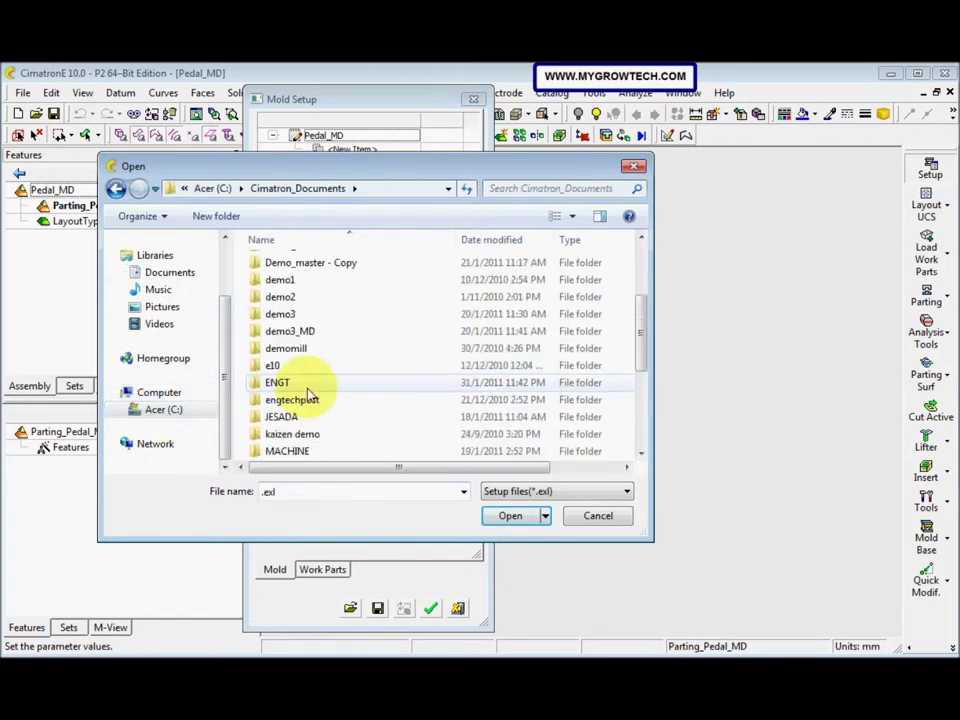
pyautogui.scroll(-2, 310, 405)
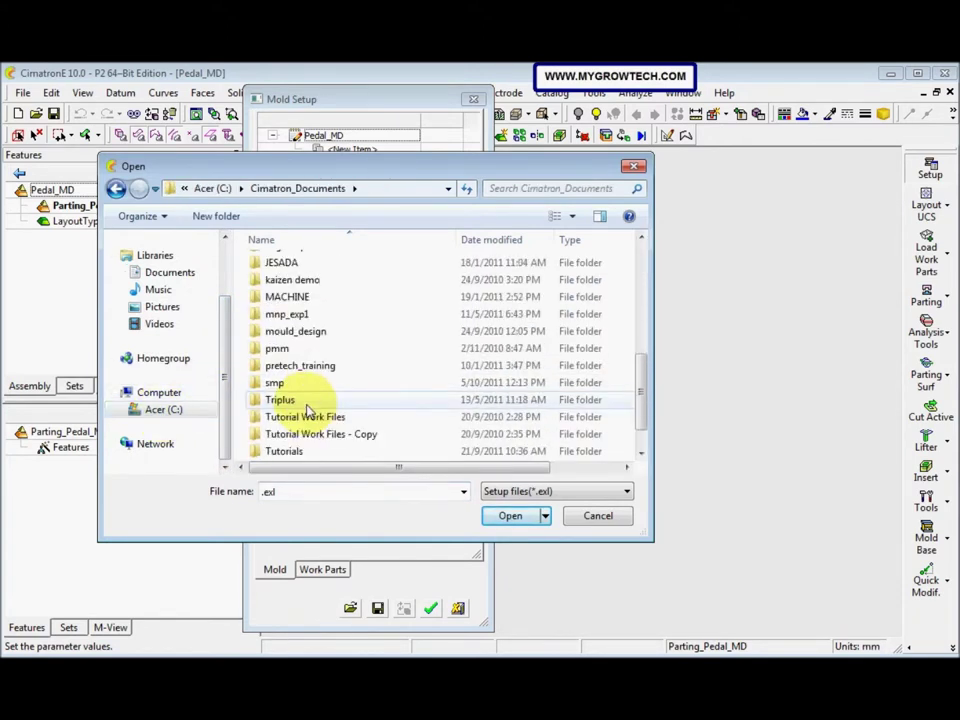
pyautogui.scroll(-1, 308, 412)
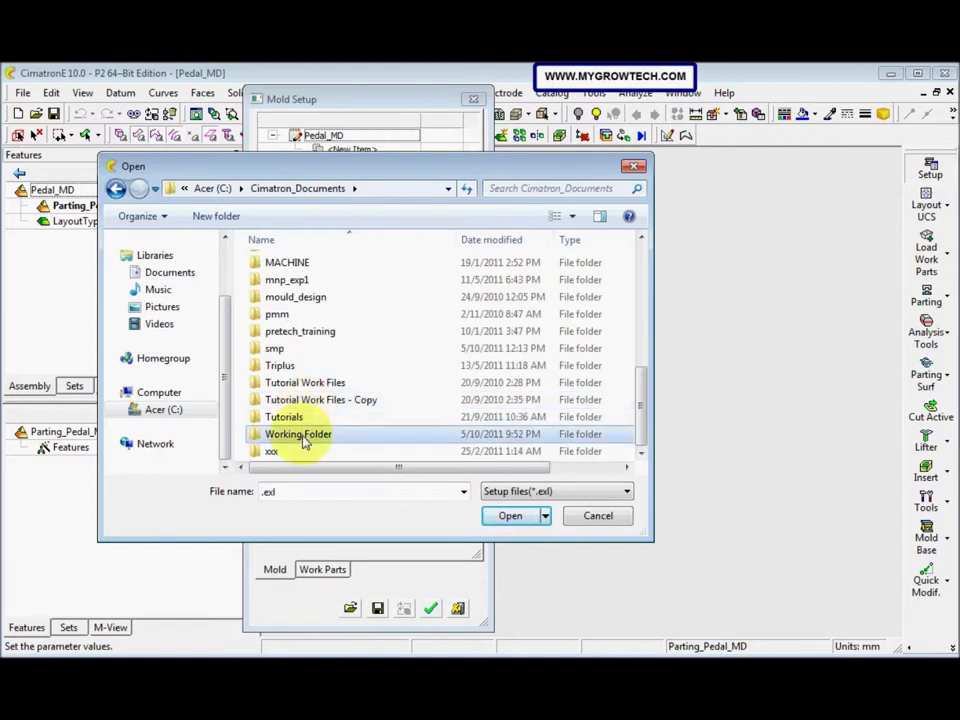
pyautogui.doubleClick(306, 435)
pyautogui.doubleClick(323, 274)
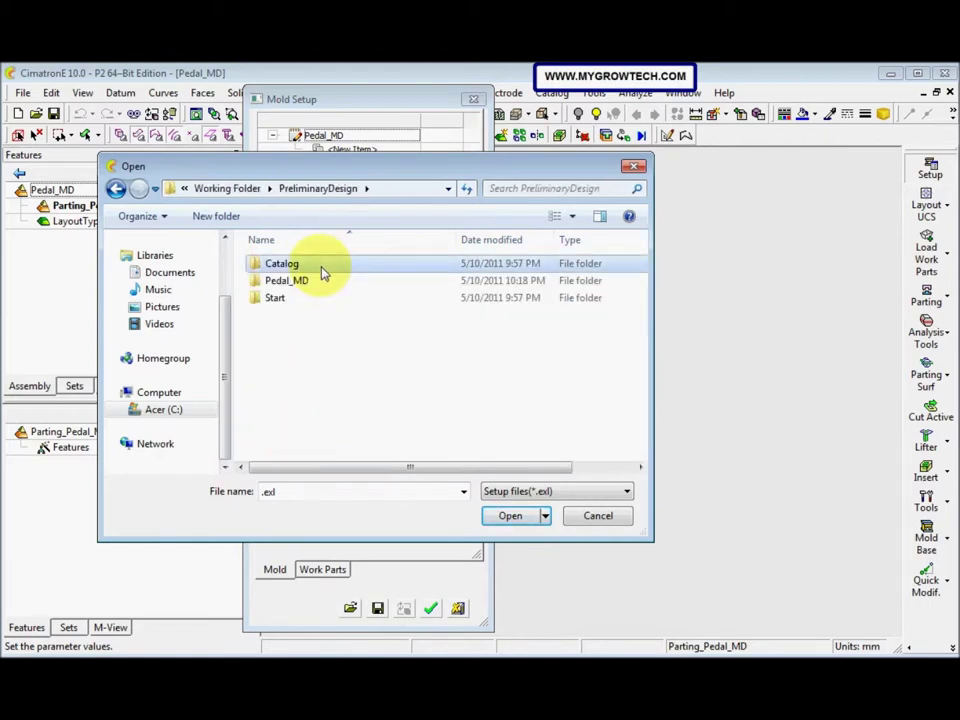
# Step: Load the setup file Hsc.exl from the Catalog\Setups folder and apply its parameters to the mold setup
pyautogui.doubleClick(323, 272)
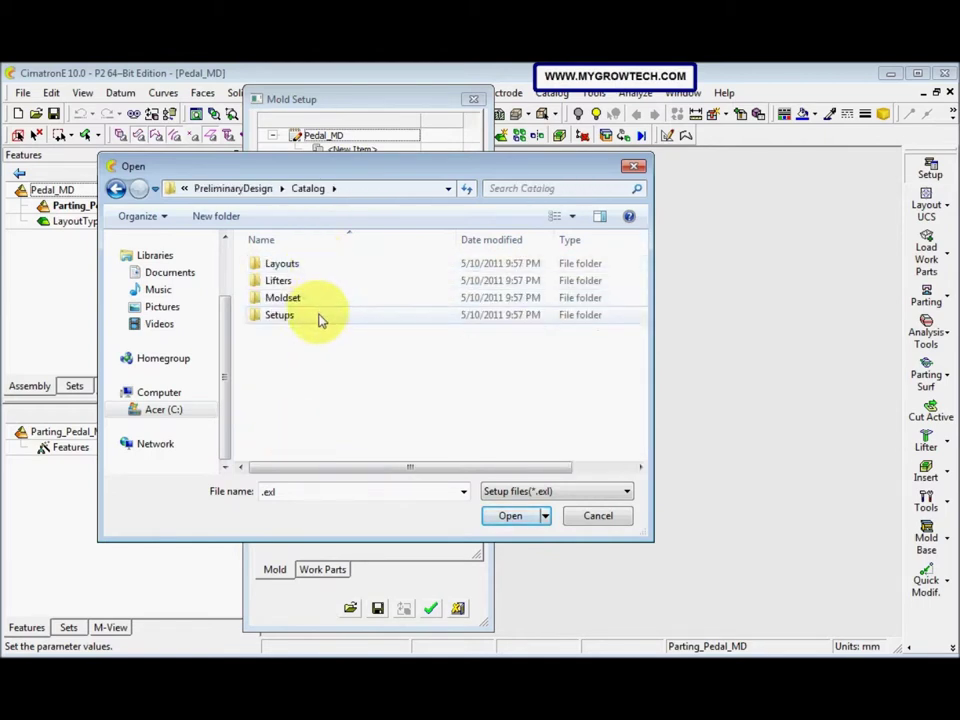
pyautogui.doubleClick(318, 316)
pyautogui.click(320, 291)
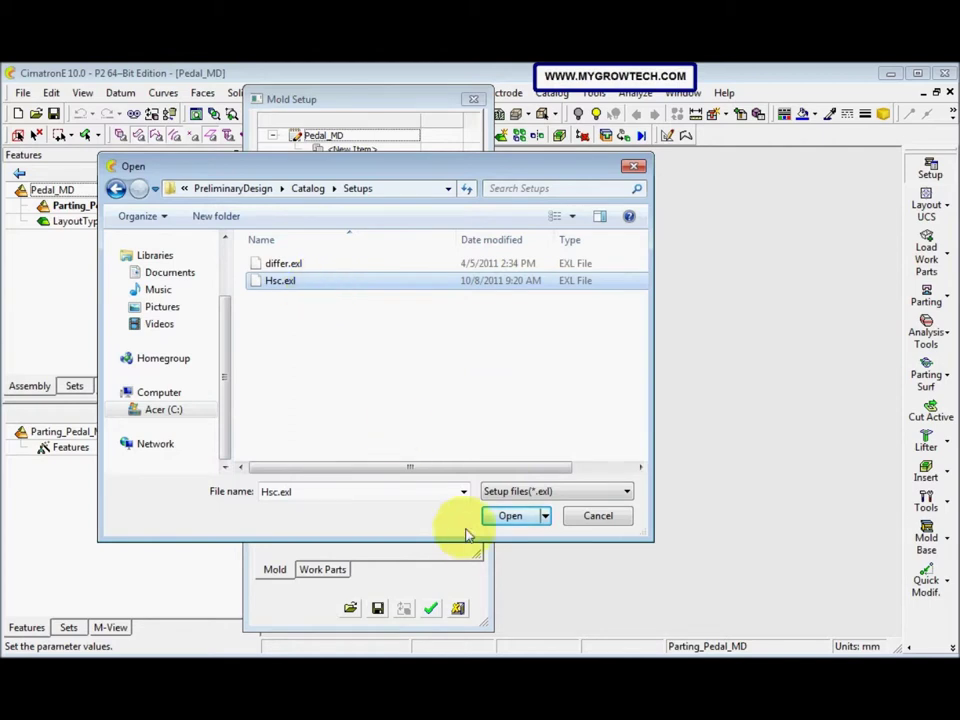
pyautogui.click(509, 518)
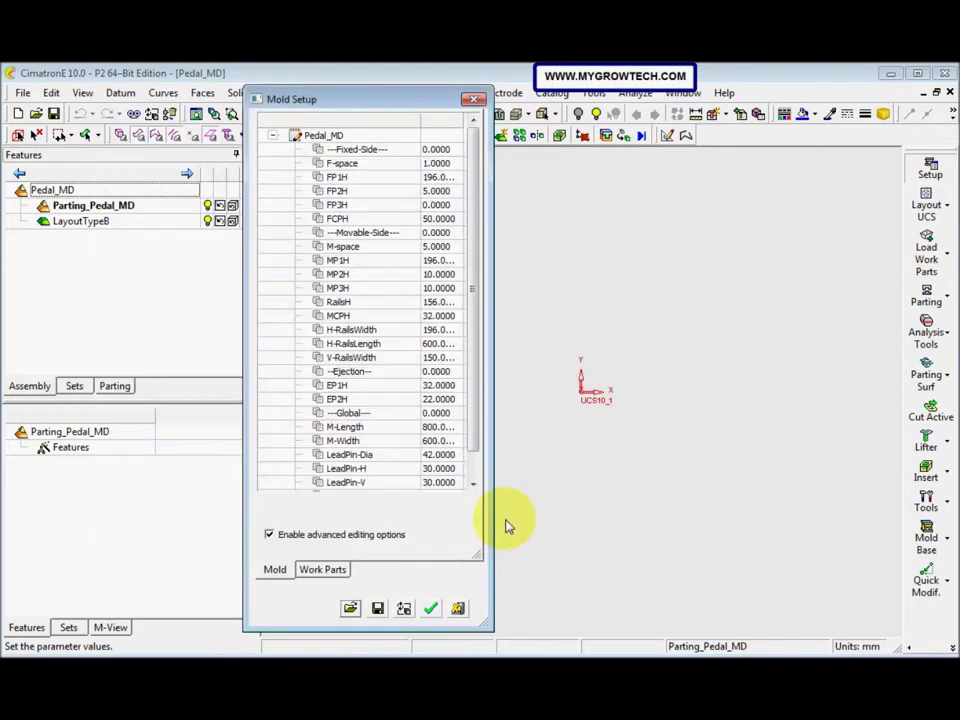
pyautogui.click(432, 610)
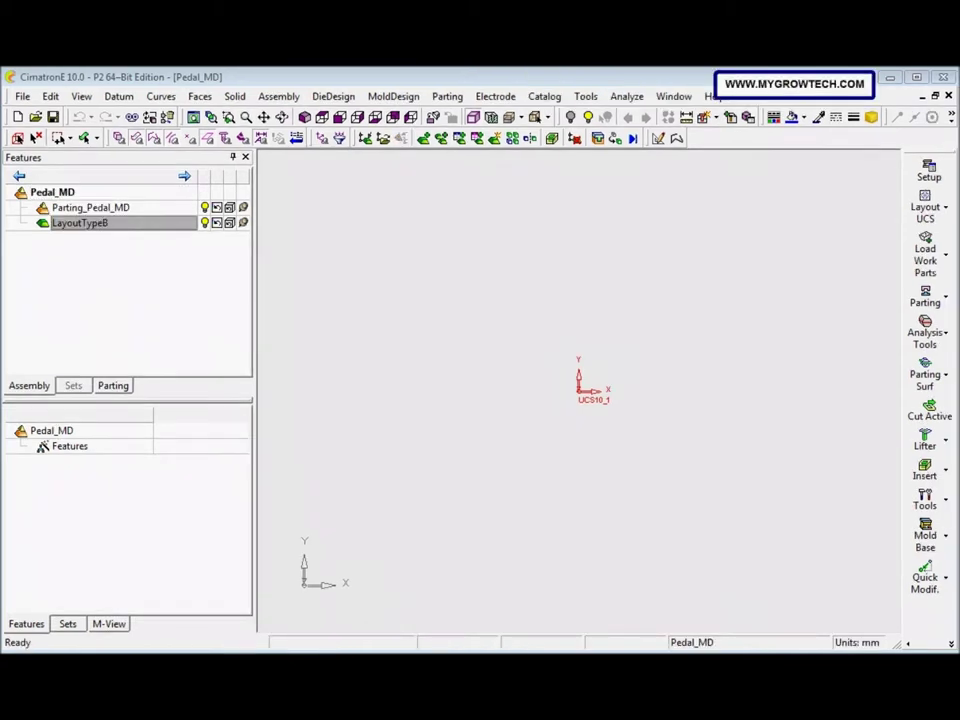
# Step: Activate the LayoutTypeB component and create main datum planes on UCS10_1
pyautogui.rightClick(133, 230)
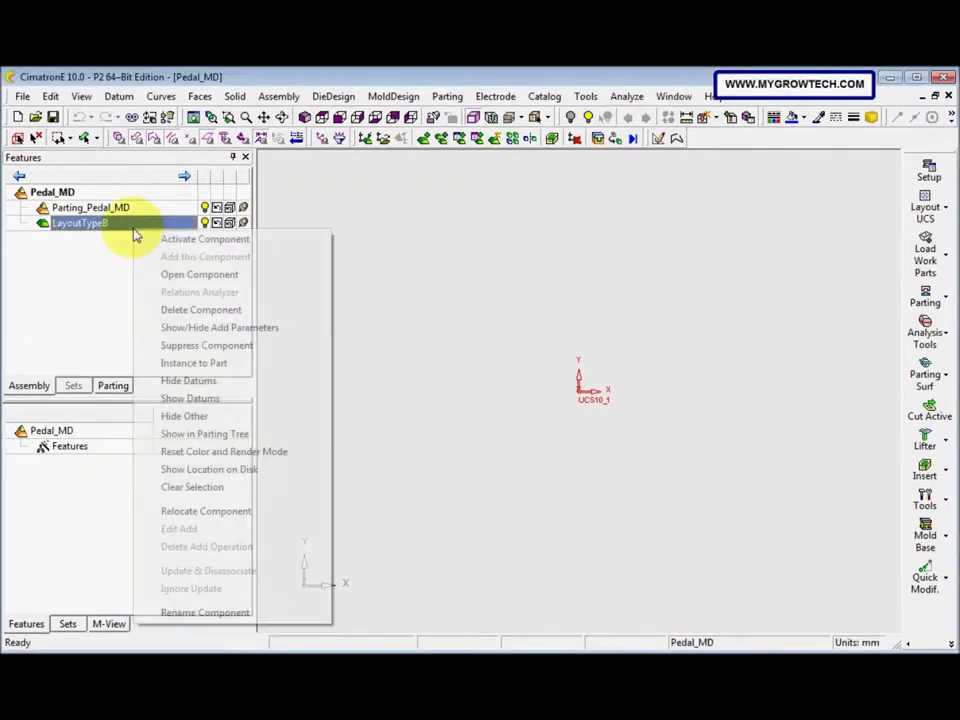
pyautogui.click(181, 243)
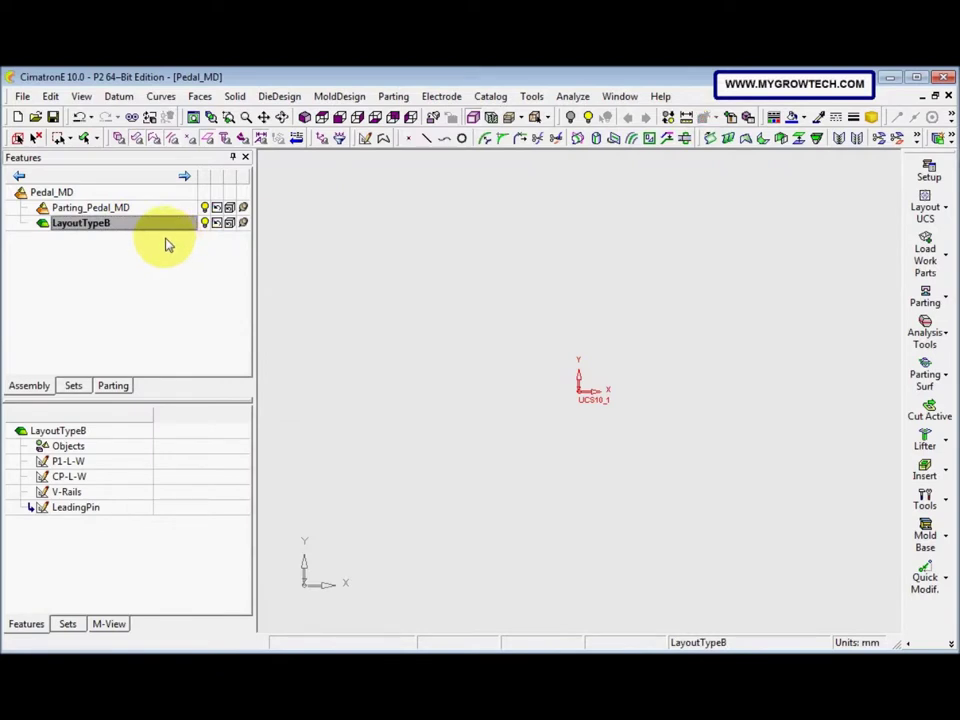
pyautogui.click(118, 96)
pyautogui.moveTo(130, 121)
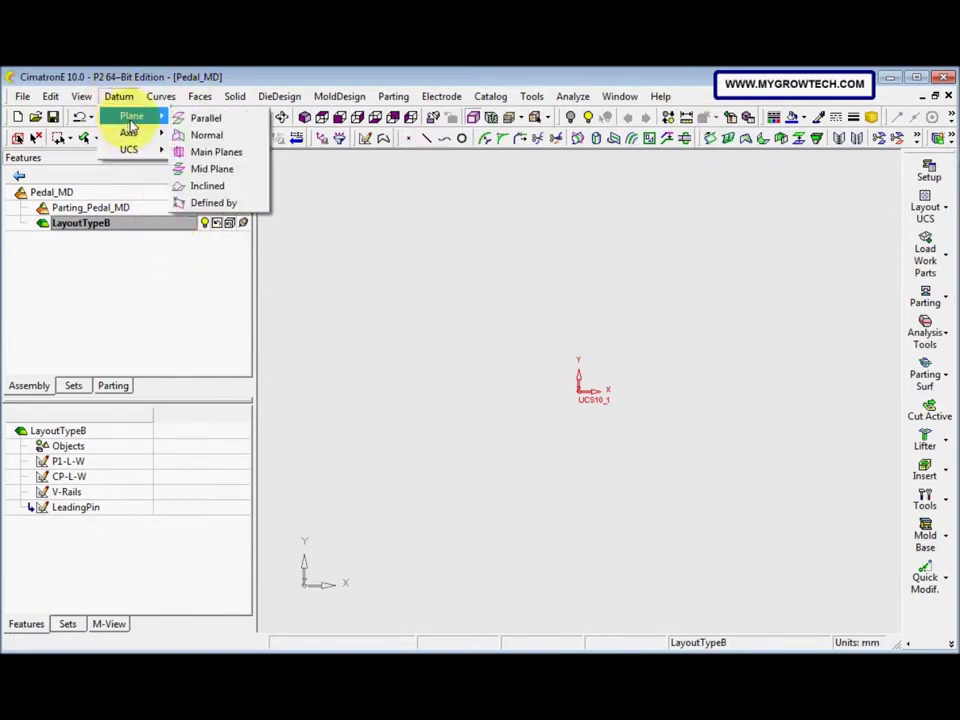
pyautogui.click(213, 152)
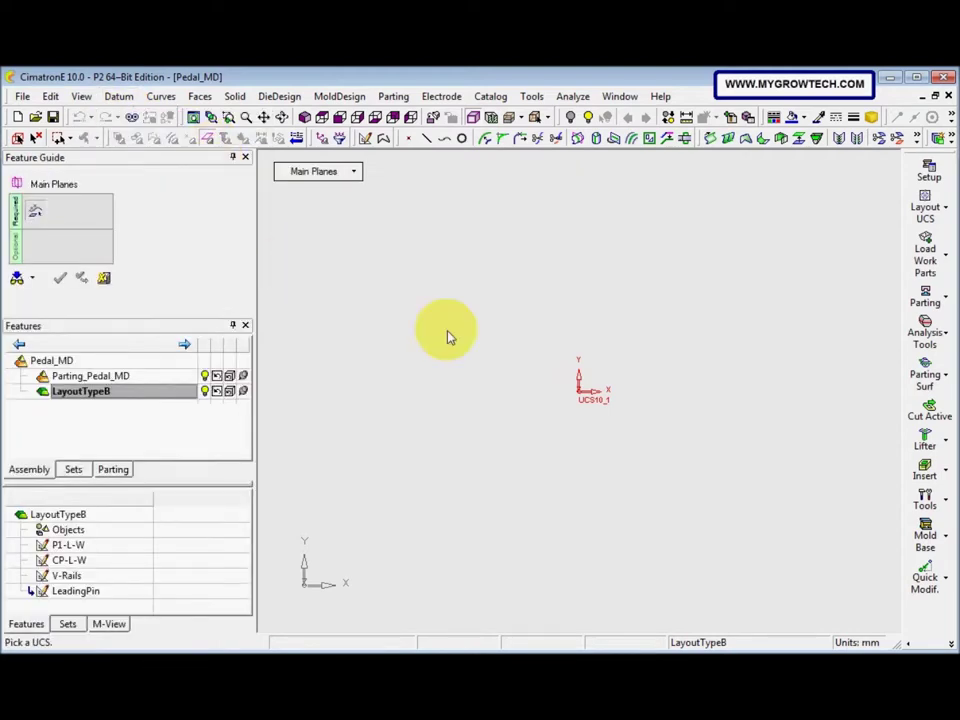
pyautogui.click(576, 392)
pyautogui.click(525, 380)
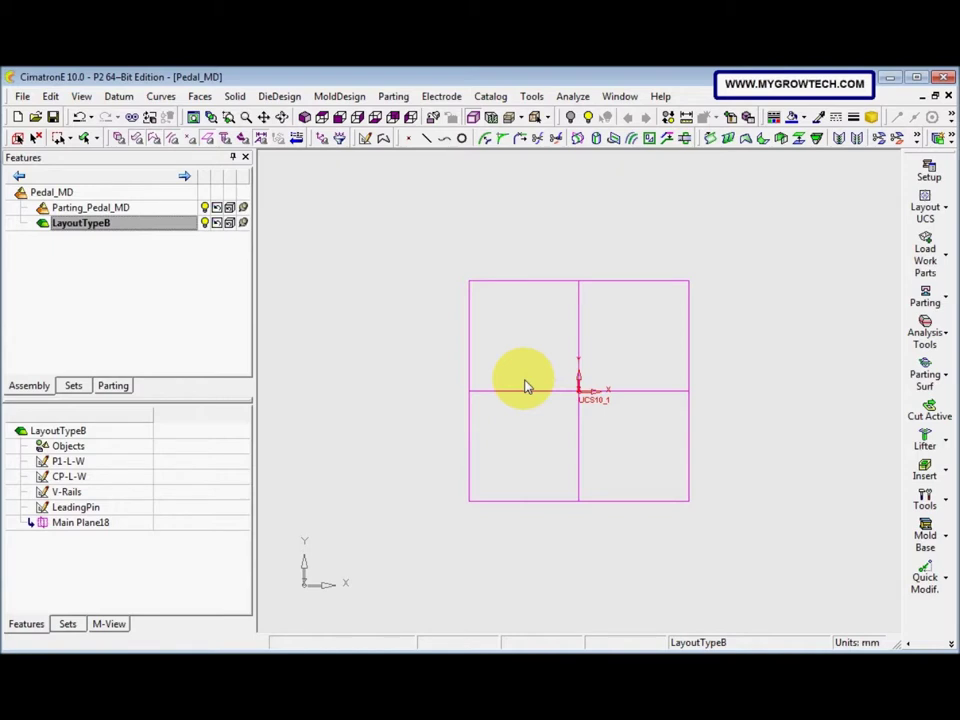
# Step: Start a sketch on the default plane and place a point about 106 mm directly above the UCS origin
pyautogui.rightClick(399, 306)
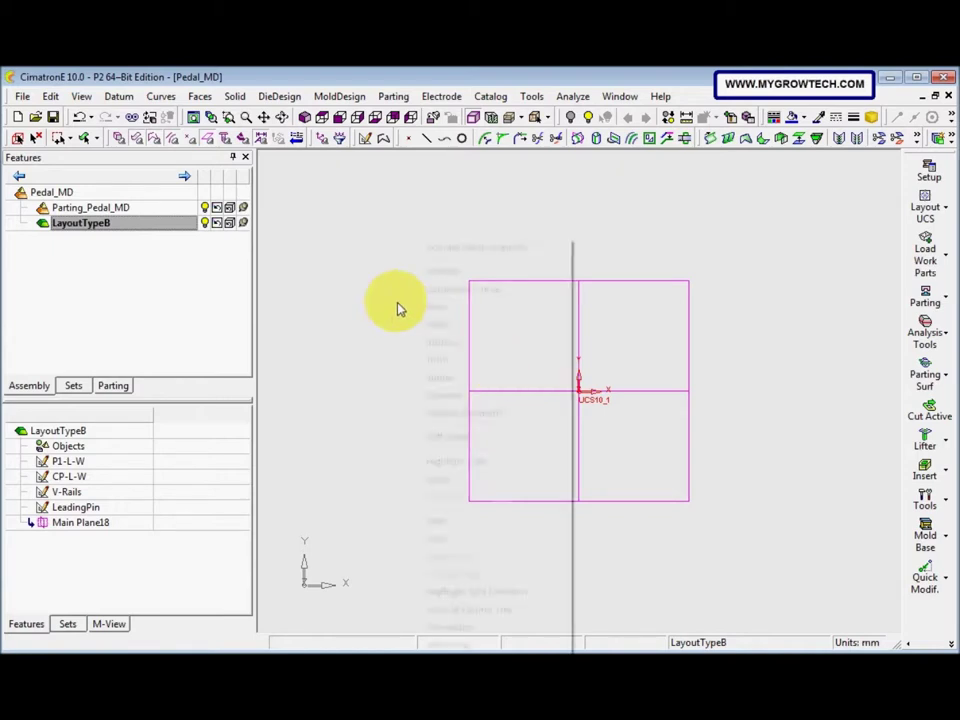
pyautogui.click(437, 275)
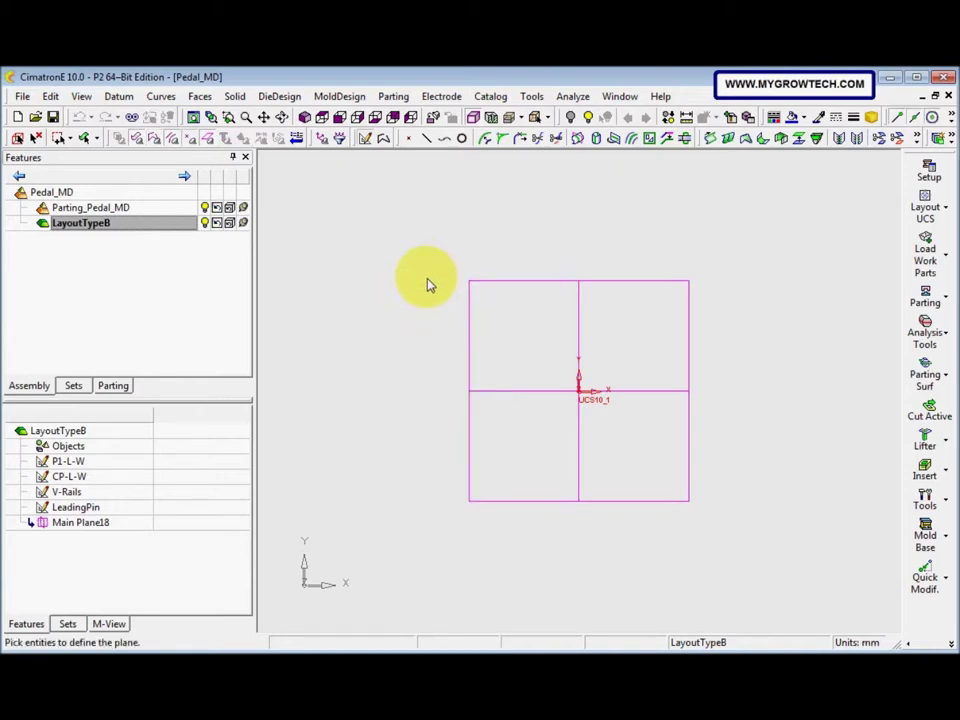
pyautogui.middleClick(427, 285)
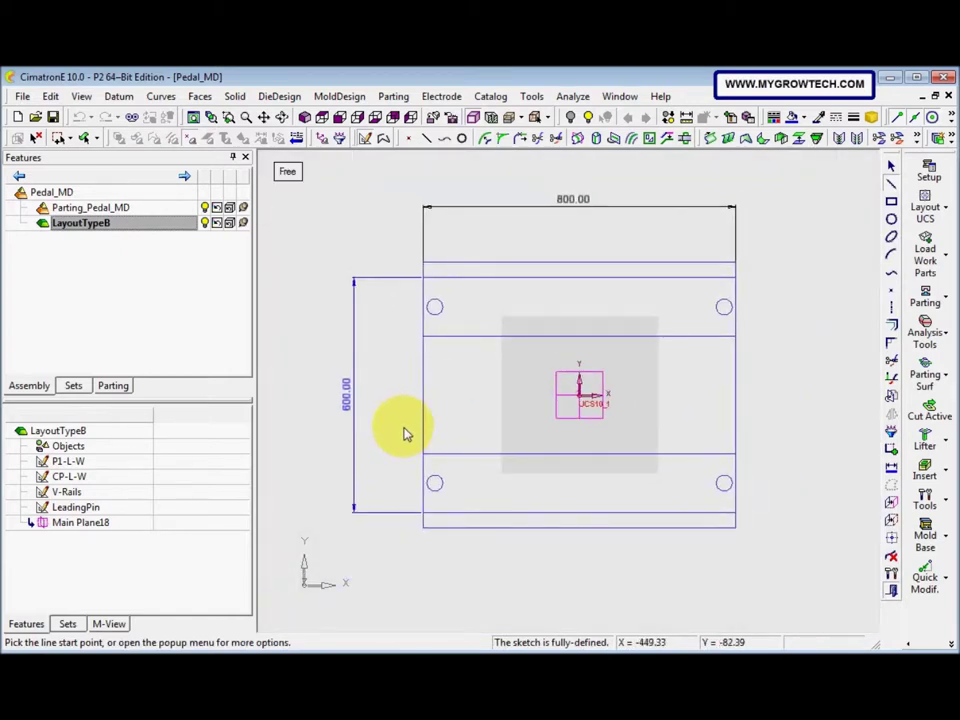
pyautogui.click(891, 289)
pyautogui.scroll(3, 575, 360)
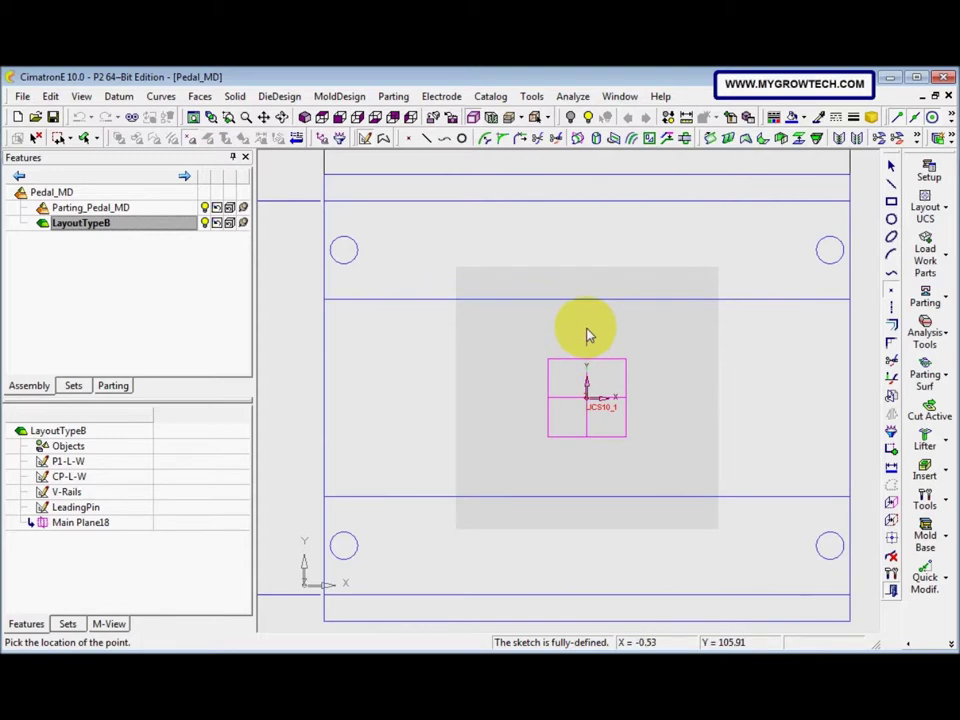
pyautogui.click(586, 321)
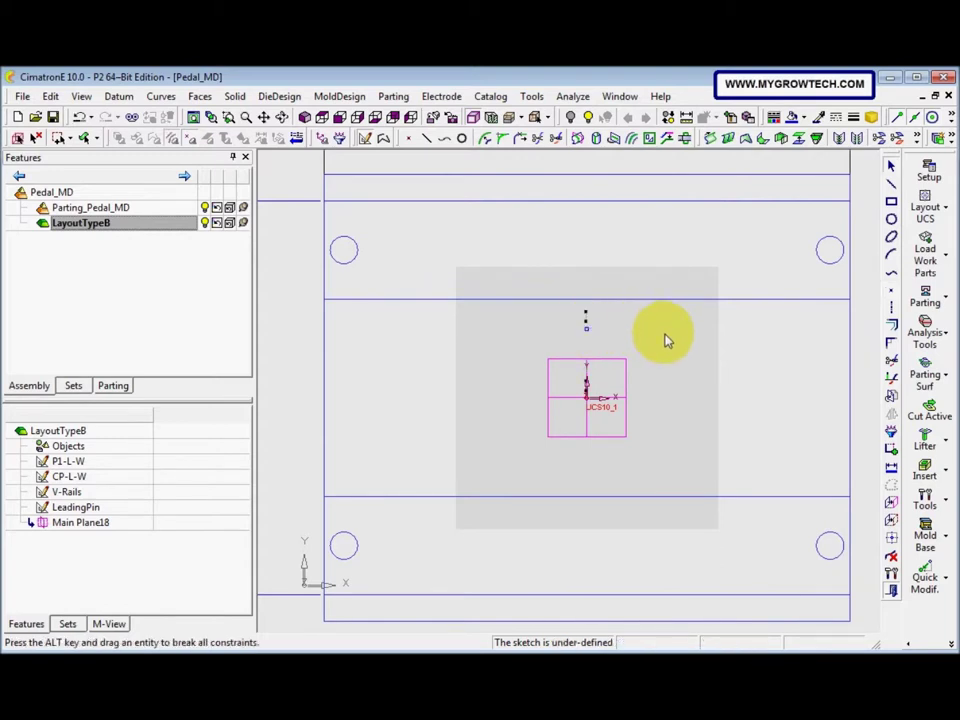
# Step: Dimension the sketched point 180 mm from the UCS origin and finish the sketch
pyautogui.click(891, 466)
pyautogui.click(586, 328)
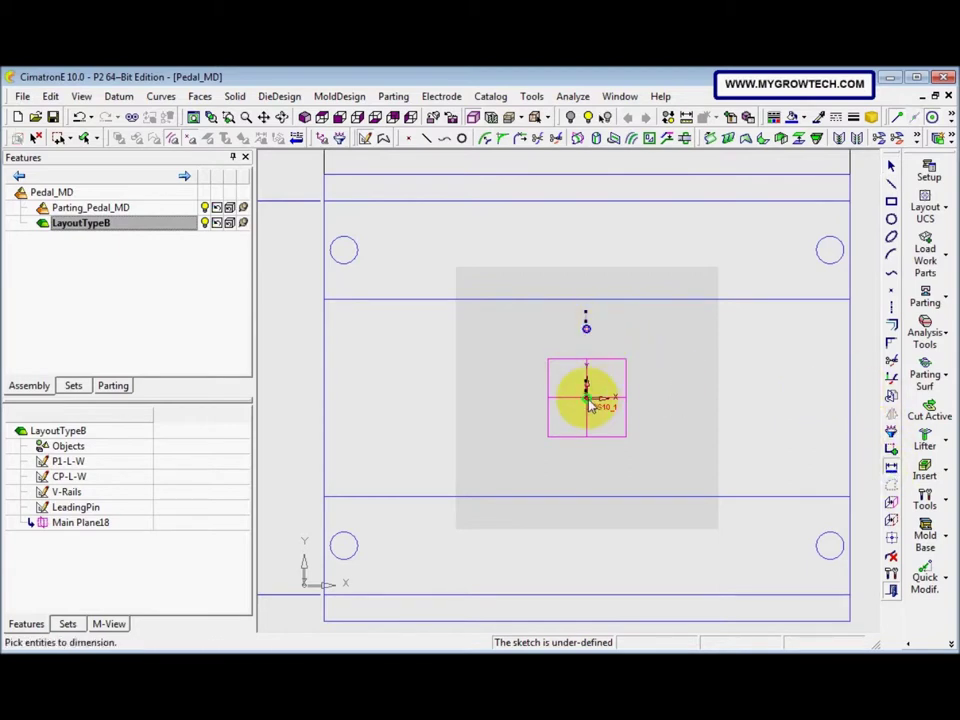
pyautogui.click(709, 377)
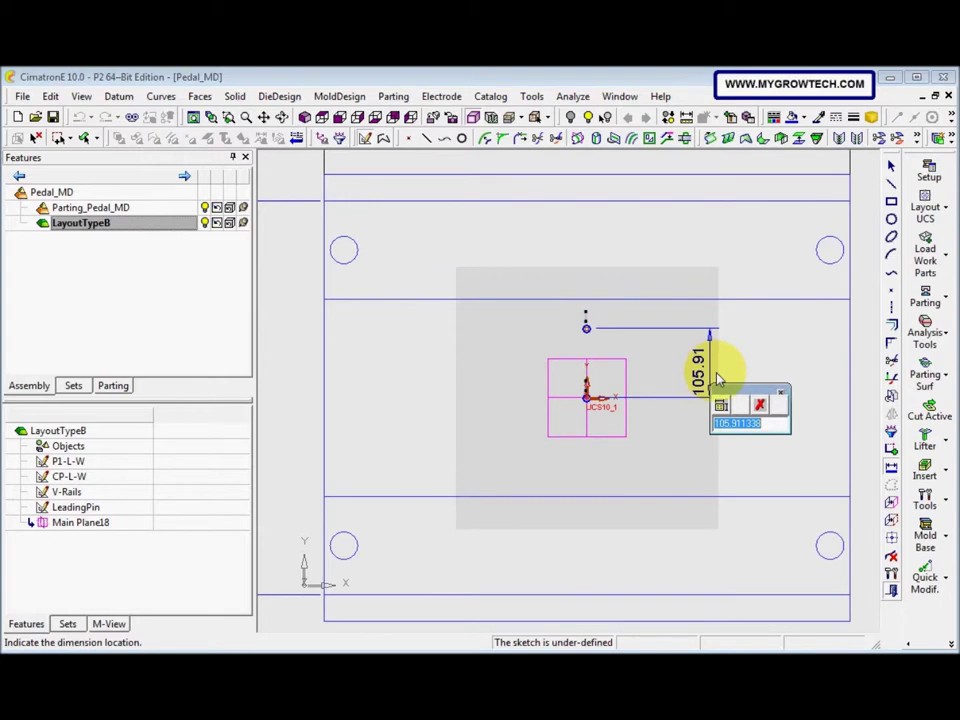
pyautogui.write('180')
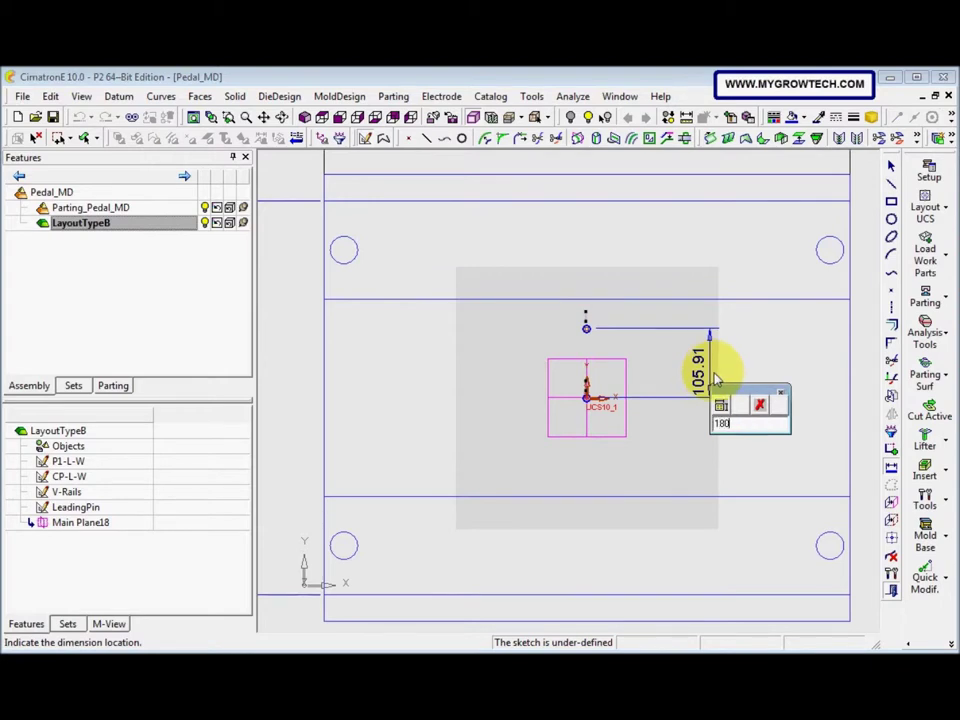
pyautogui.press('Return')
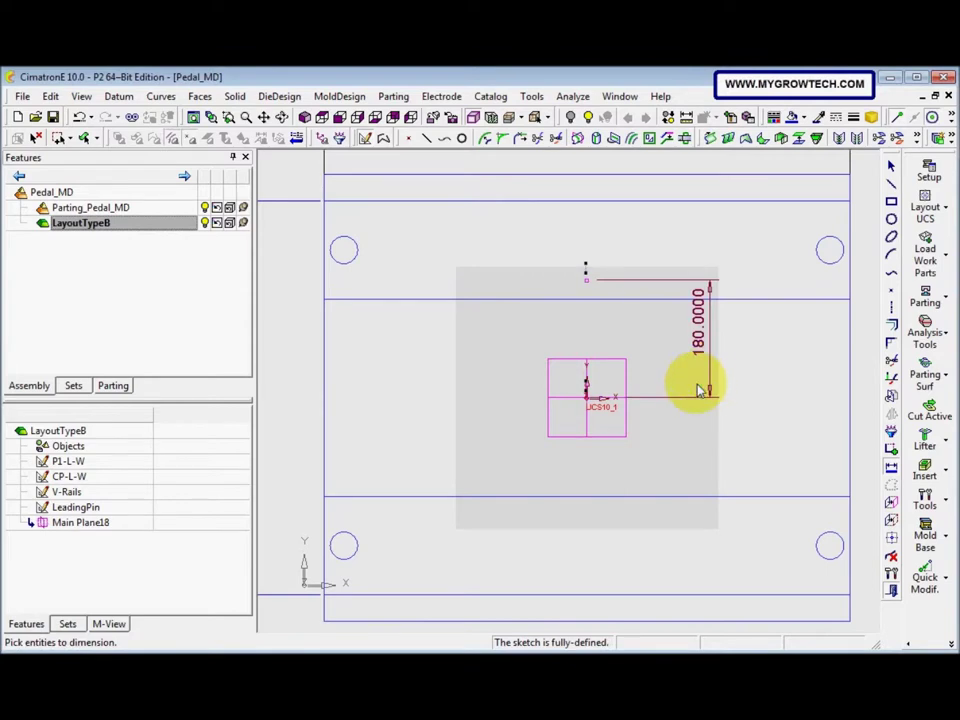
pyautogui.rightClick(696, 422)
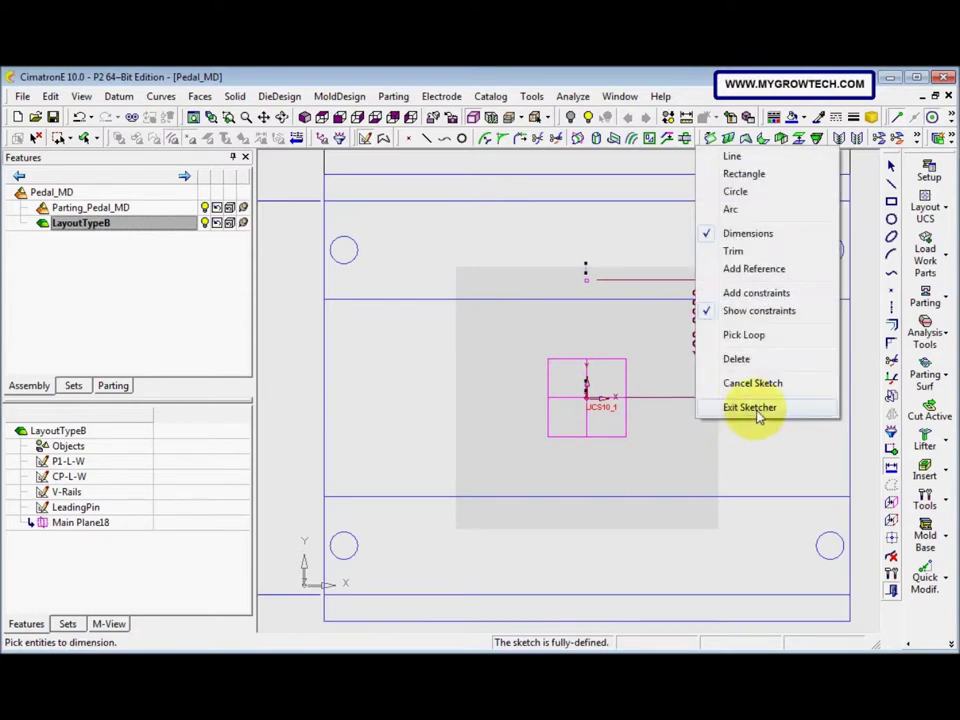
pyautogui.click(757, 412)
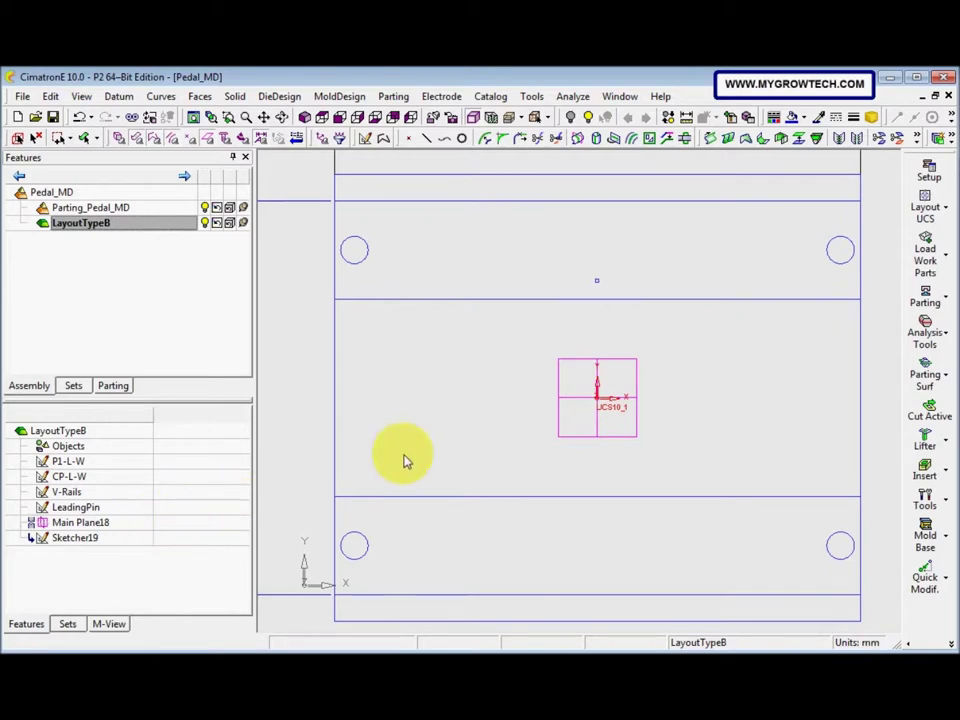
# Step: Create a layout UCS on the sketched point above the main UCS
pyautogui.click(928, 212)
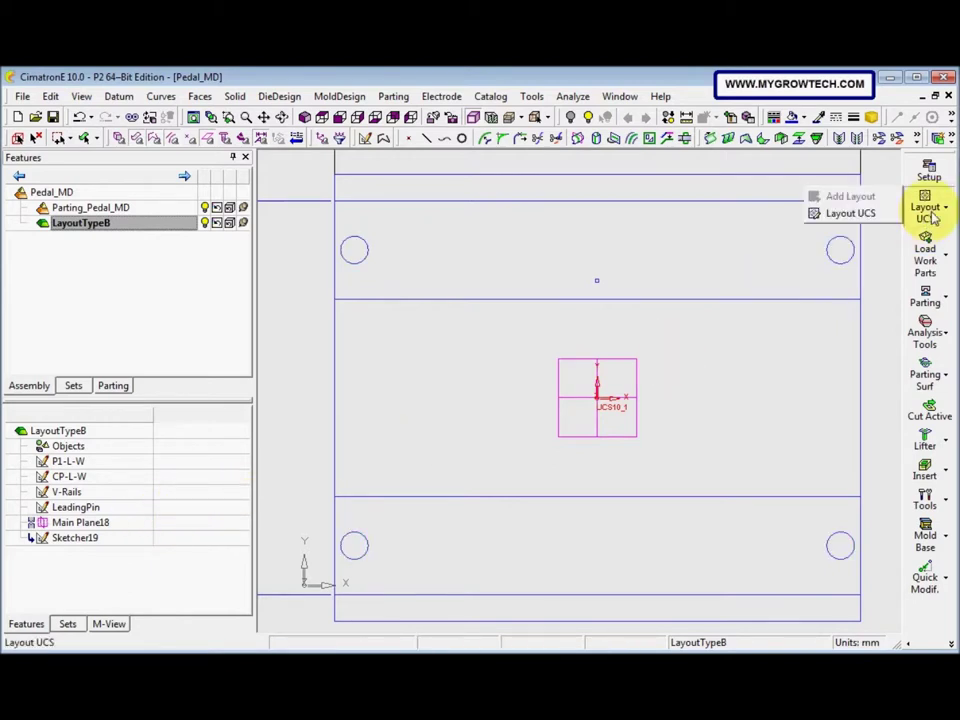
pyautogui.click(846, 214)
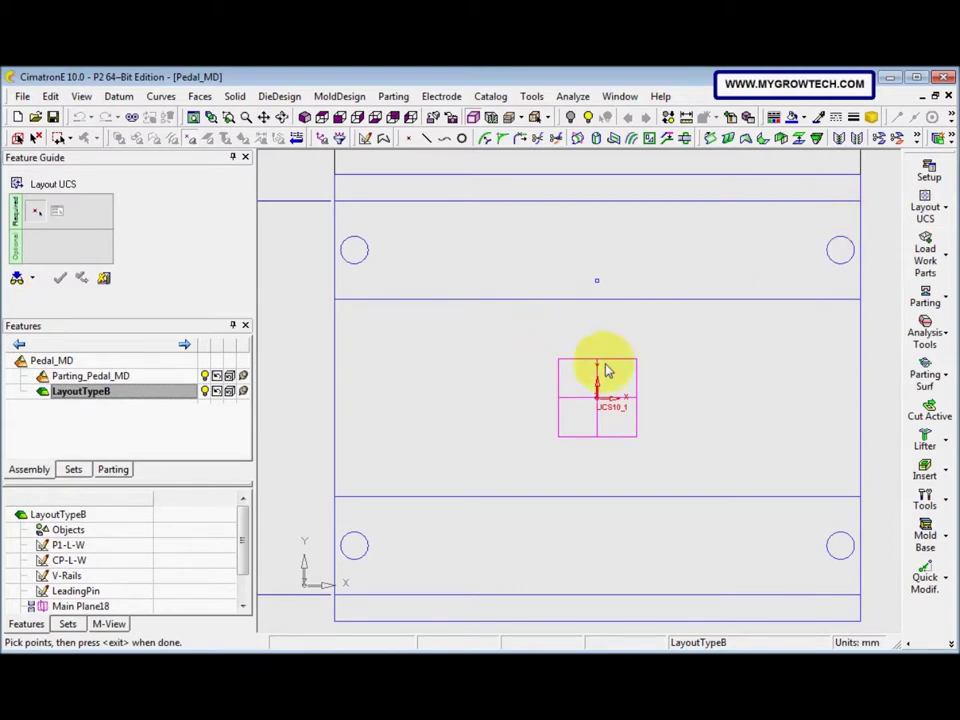
pyautogui.click(599, 284)
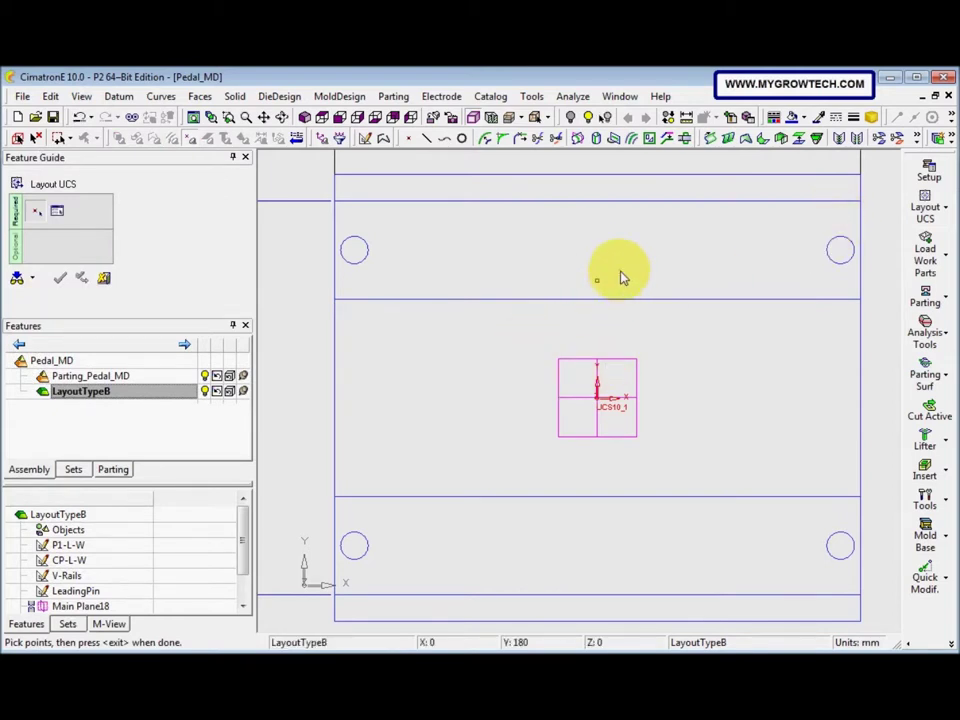
pyautogui.click(629, 271)
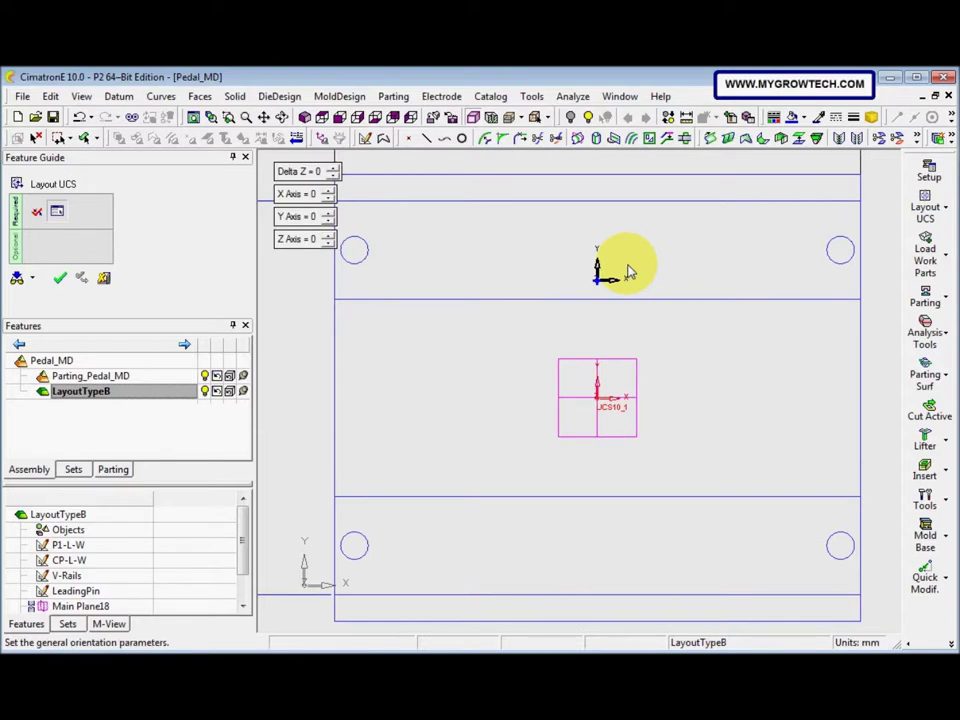
pyautogui.rightClick(629, 271)
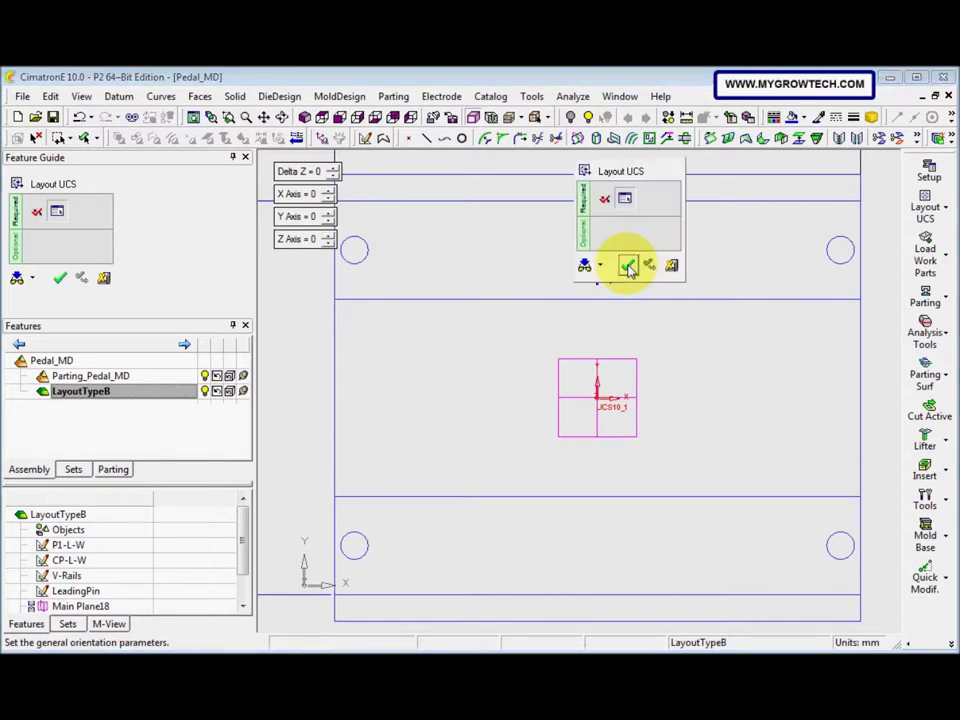
pyautogui.click(628, 266)
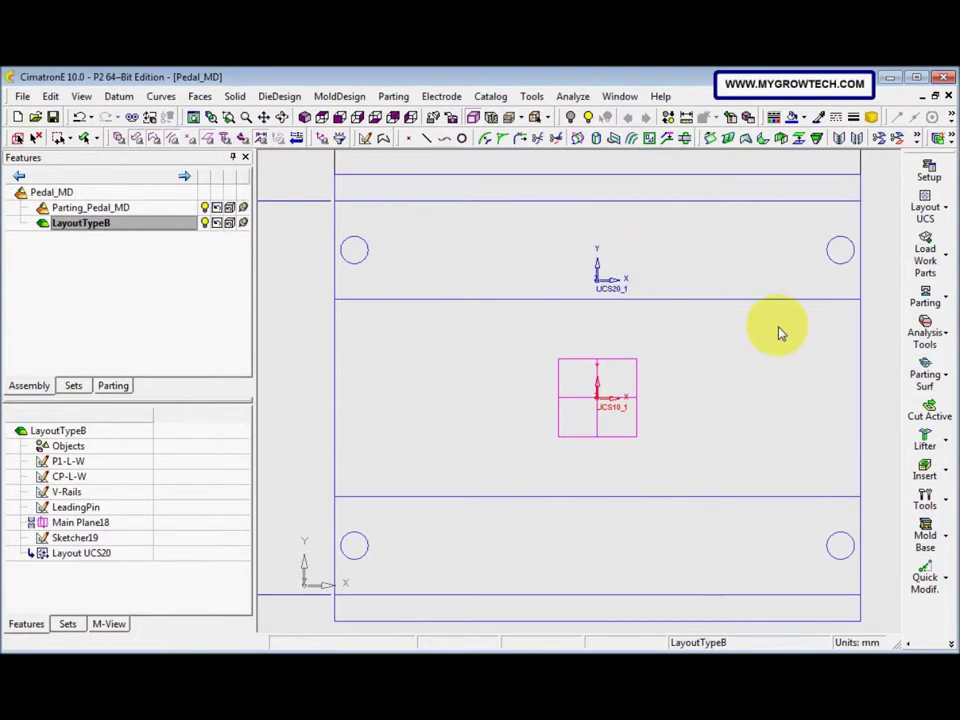
# Step: Start loading a work part and browse to the Start folder inside Working Folder\PreliminaryDesign
pyautogui.moveTo(568, 471); pyautogui.dragTo(615, 407, button='middle')
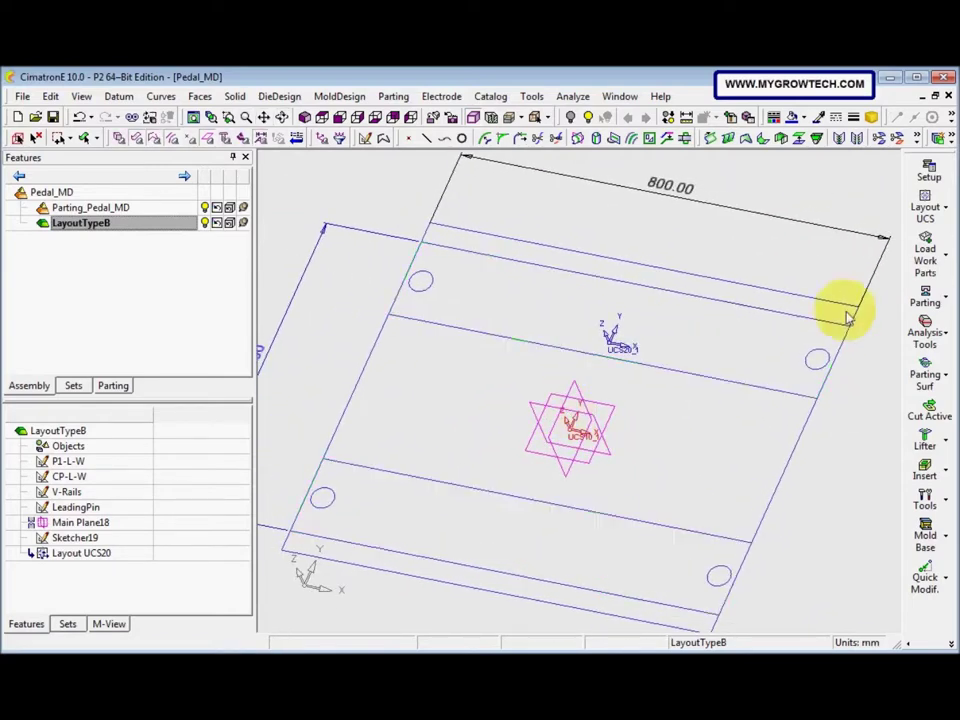
pyautogui.click(926, 258)
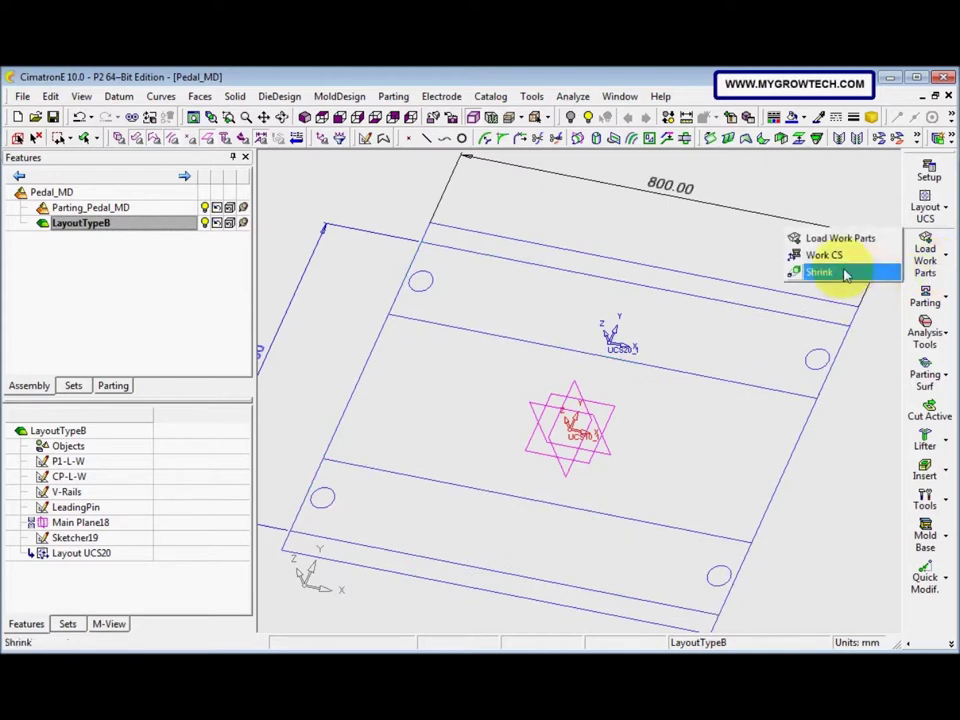
pyautogui.click(846, 240)
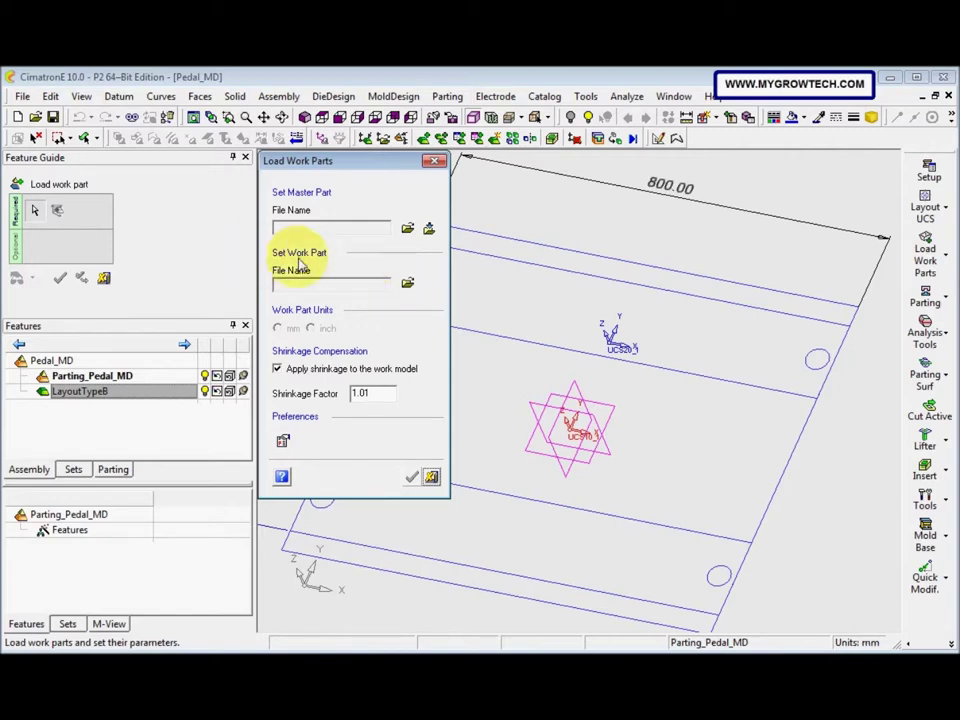
pyautogui.click(407, 284)
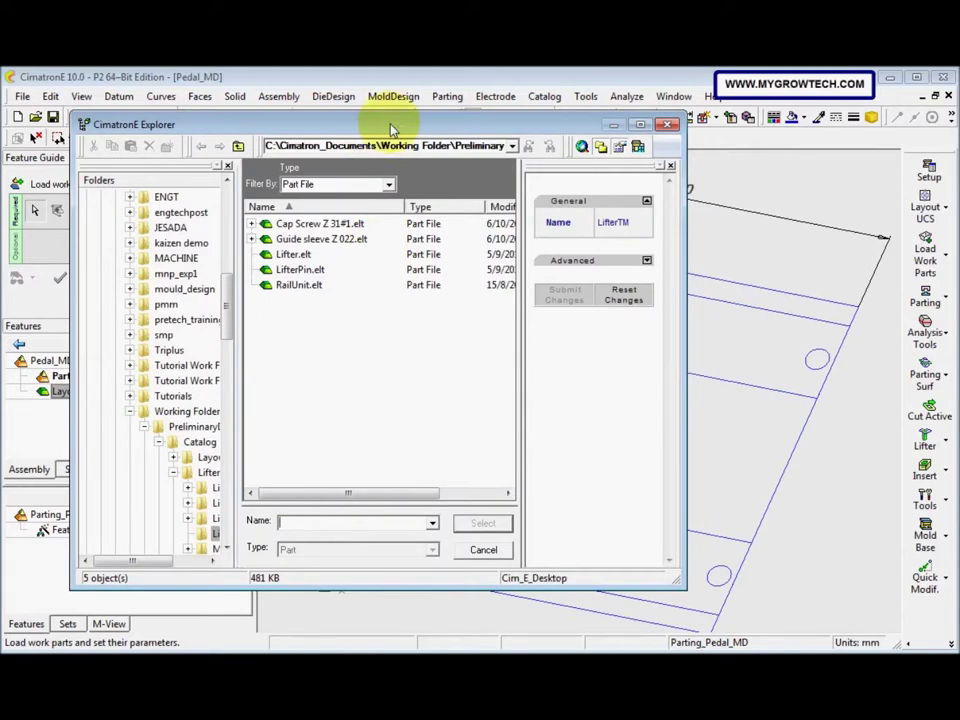
pyautogui.moveTo(392, 128); pyautogui.dragTo(460, 117)
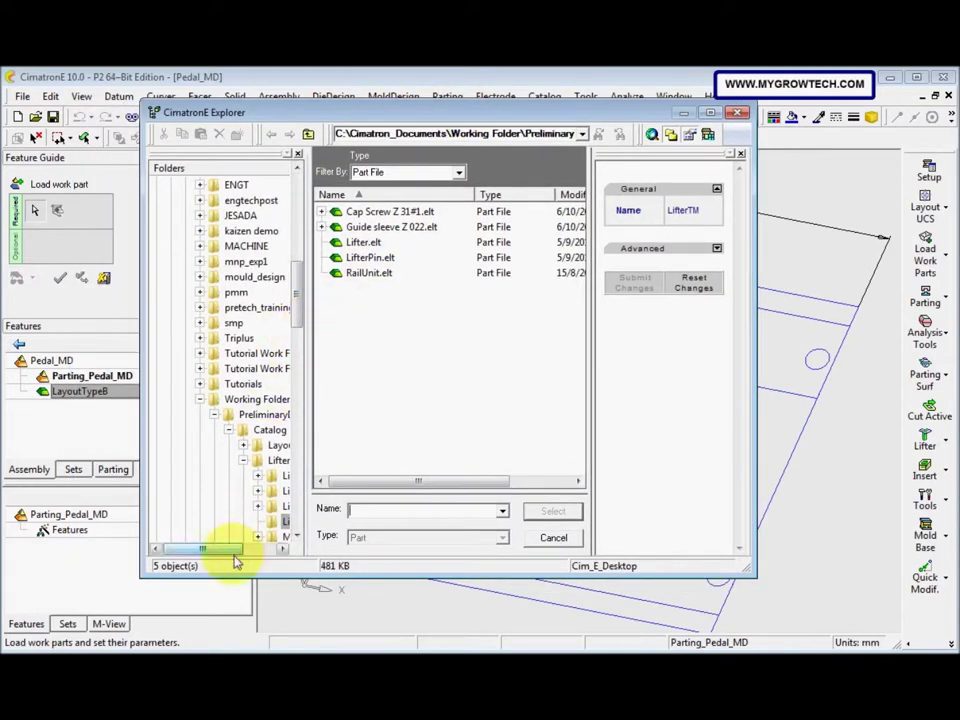
pyautogui.moveTo(228, 556); pyautogui.dragTo(235, 554)
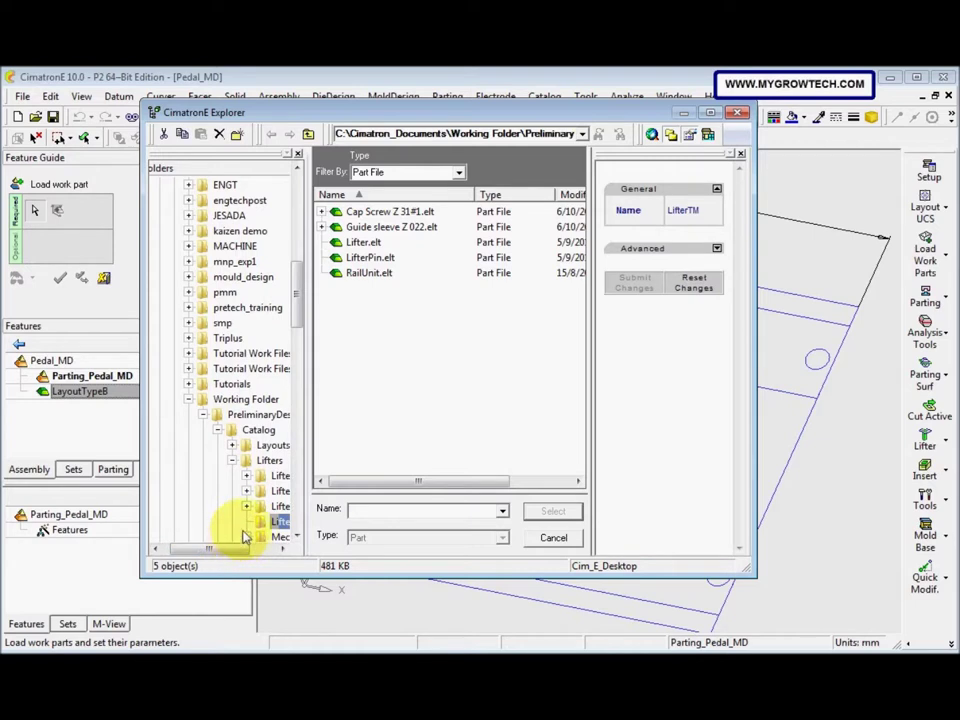
pyautogui.moveTo(236, 551); pyautogui.dragTo(251, 551)
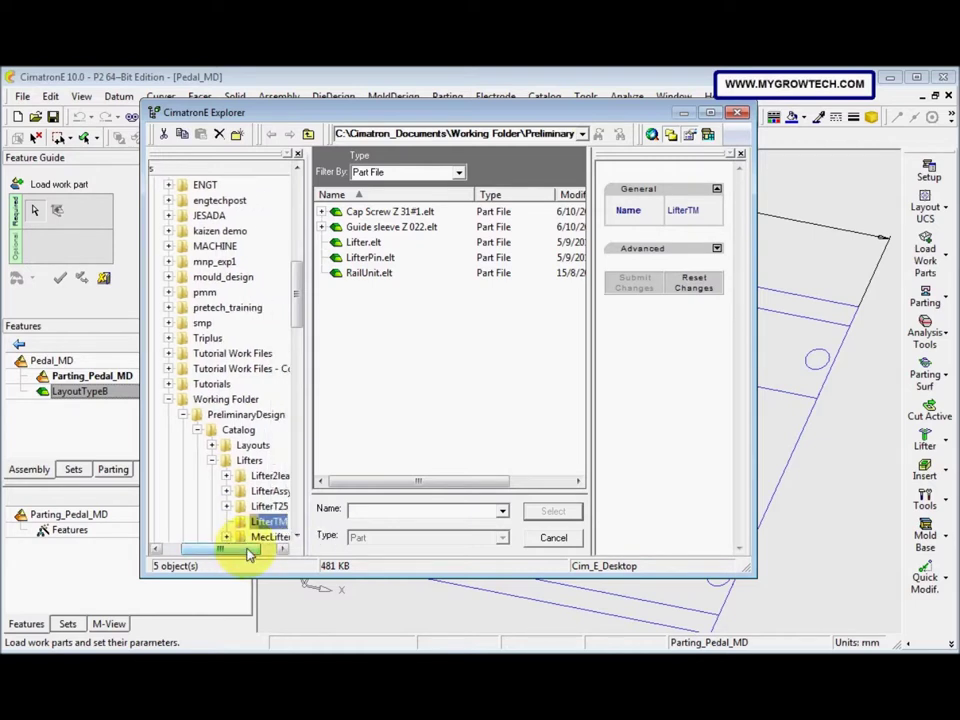
pyautogui.click(275, 414)
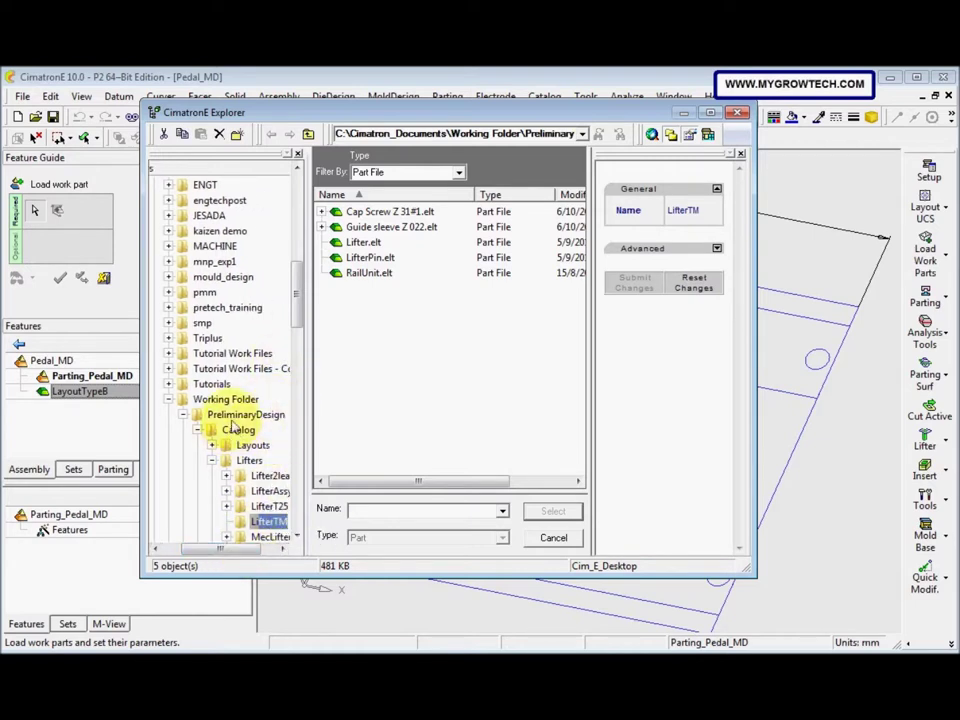
pyautogui.click(183, 414)
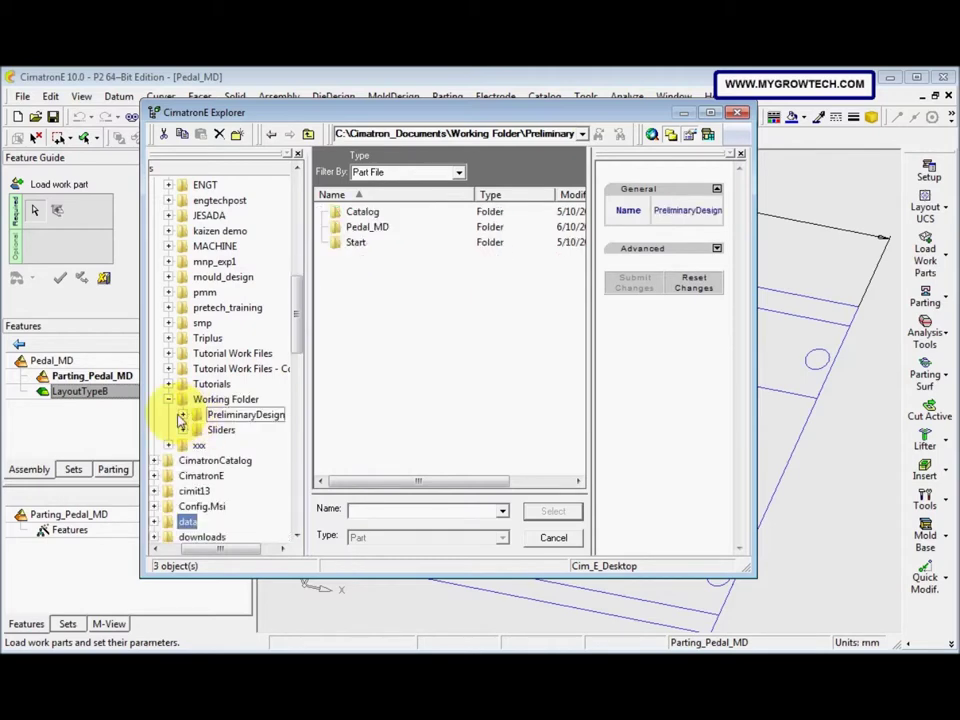
pyautogui.click(183, 414)
pyautogui.click(231, 460)
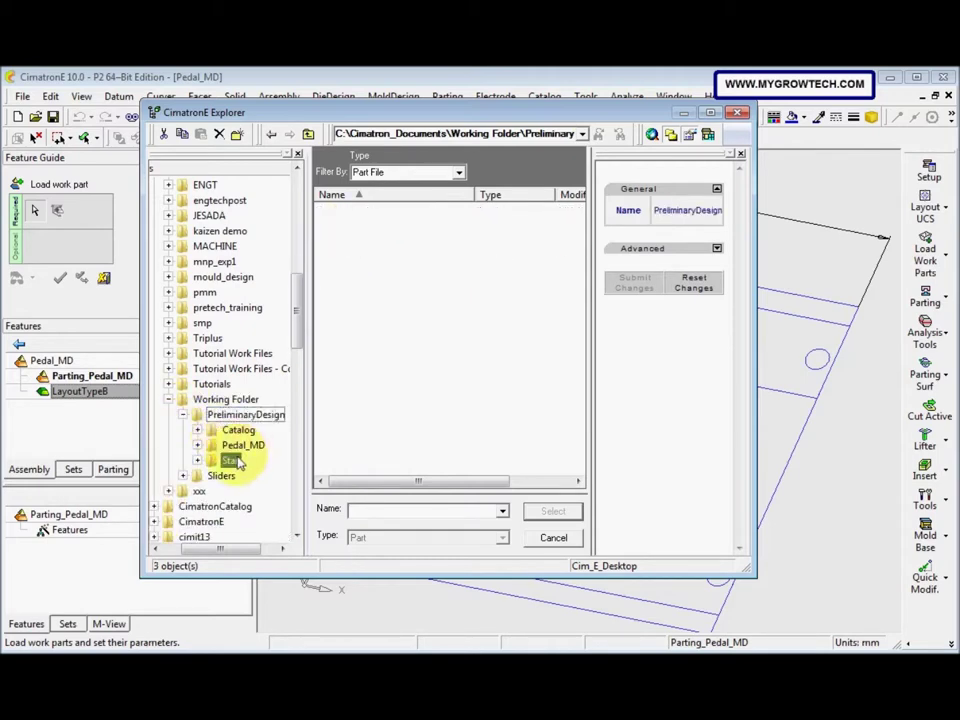
# Step: Load ModelV1-Work.elt as the work part and place it on layout UCS20_1
pyautogui.click(392, 212)
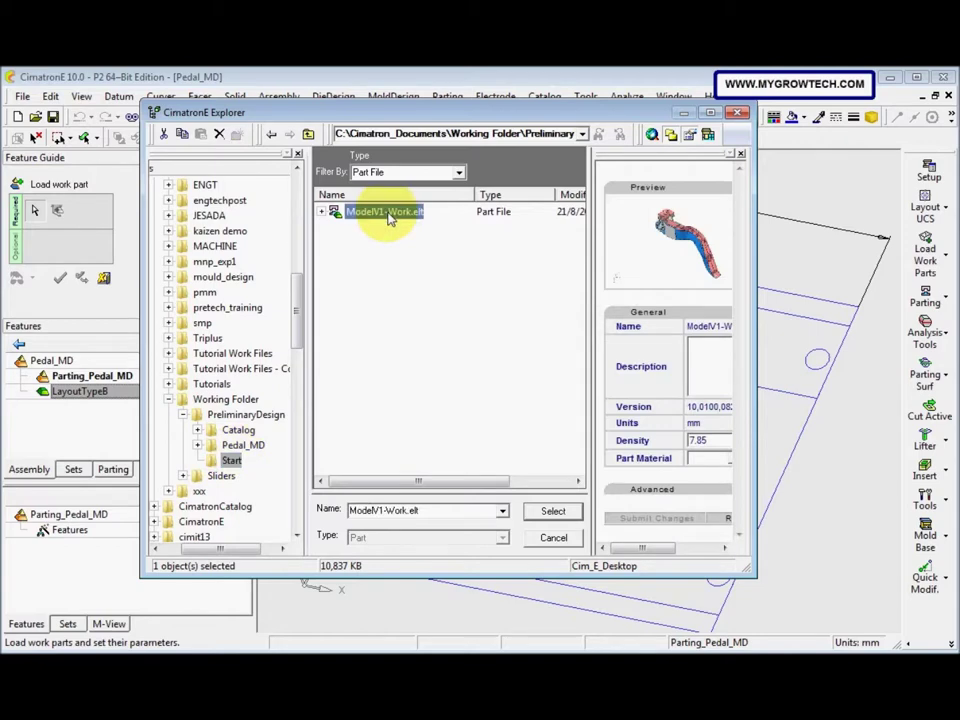
pyautogui.click(551, 512)
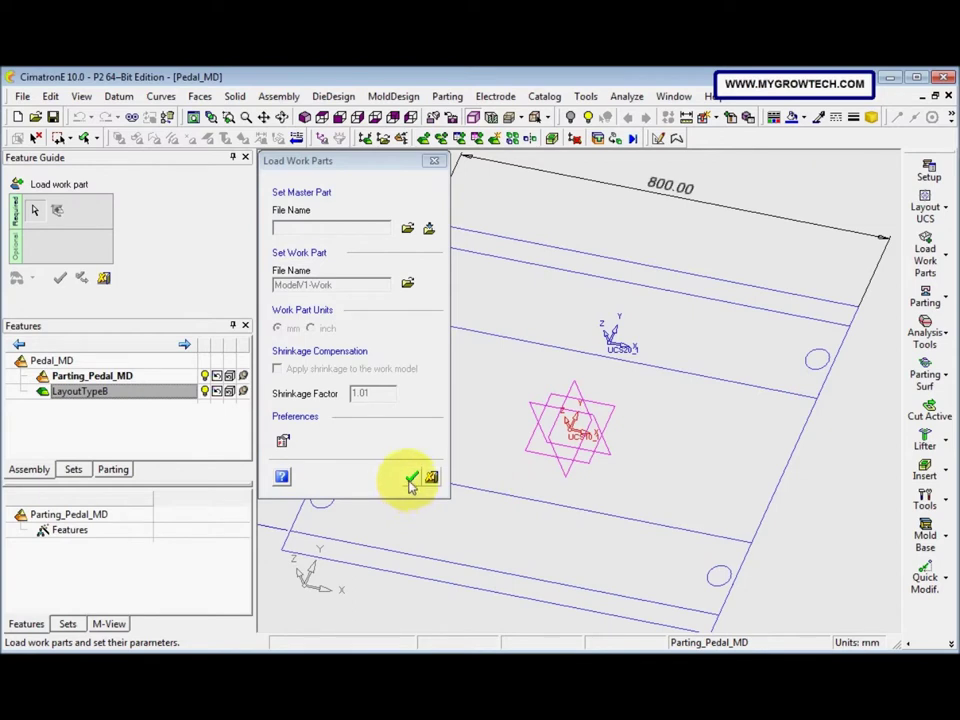
pyautogui.click(412, 482)
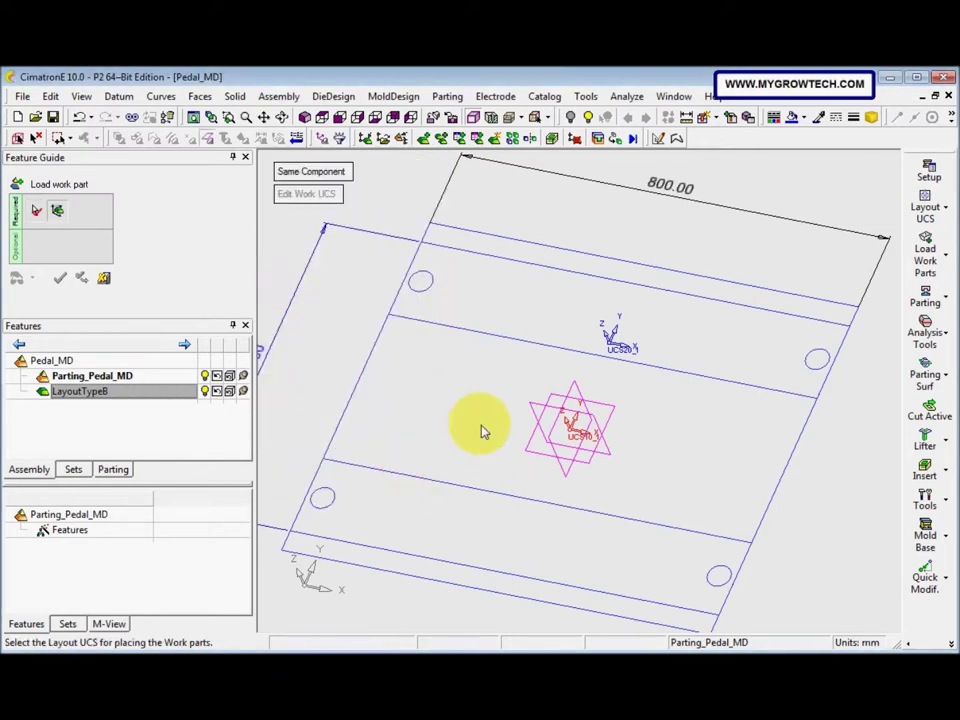
pyautogui.click(609, 342)
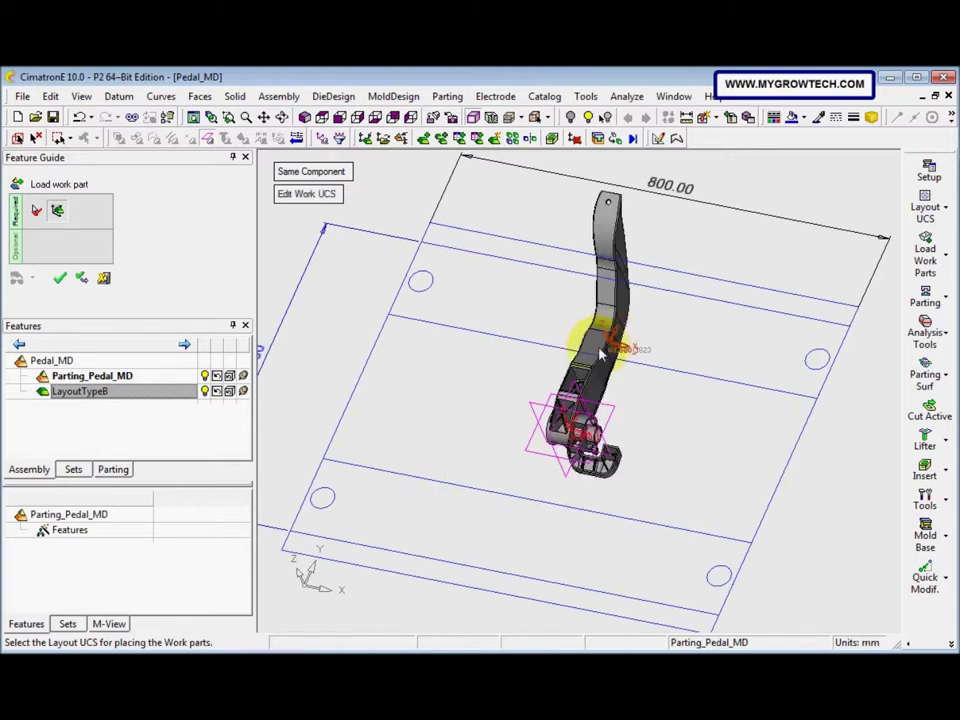
pyautogui.rightClick(538, 356)
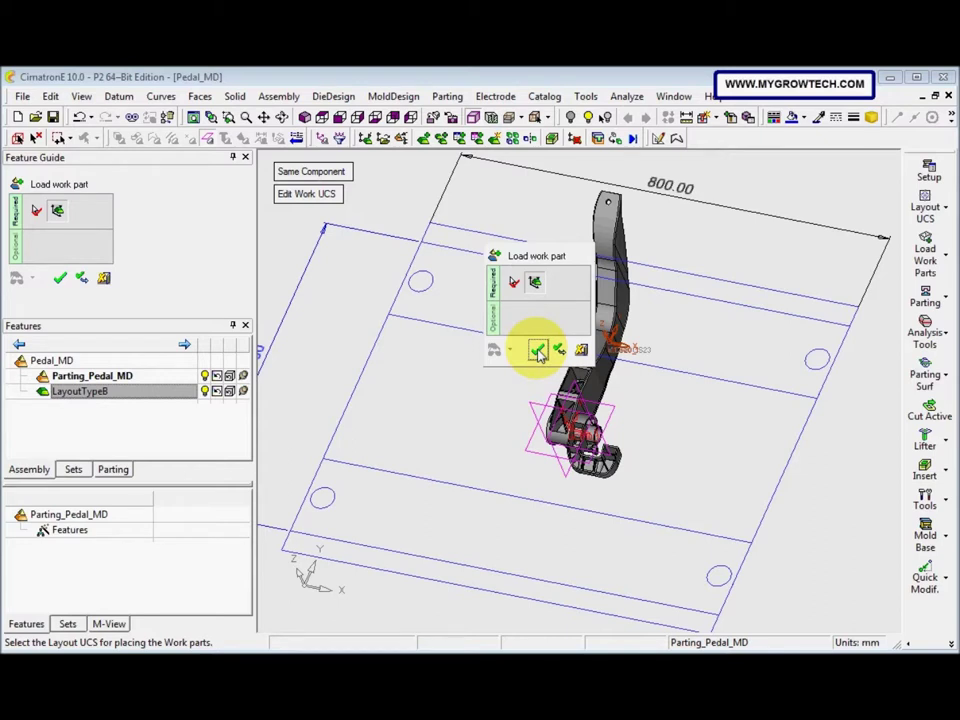
pyautogui.click(538, 352)
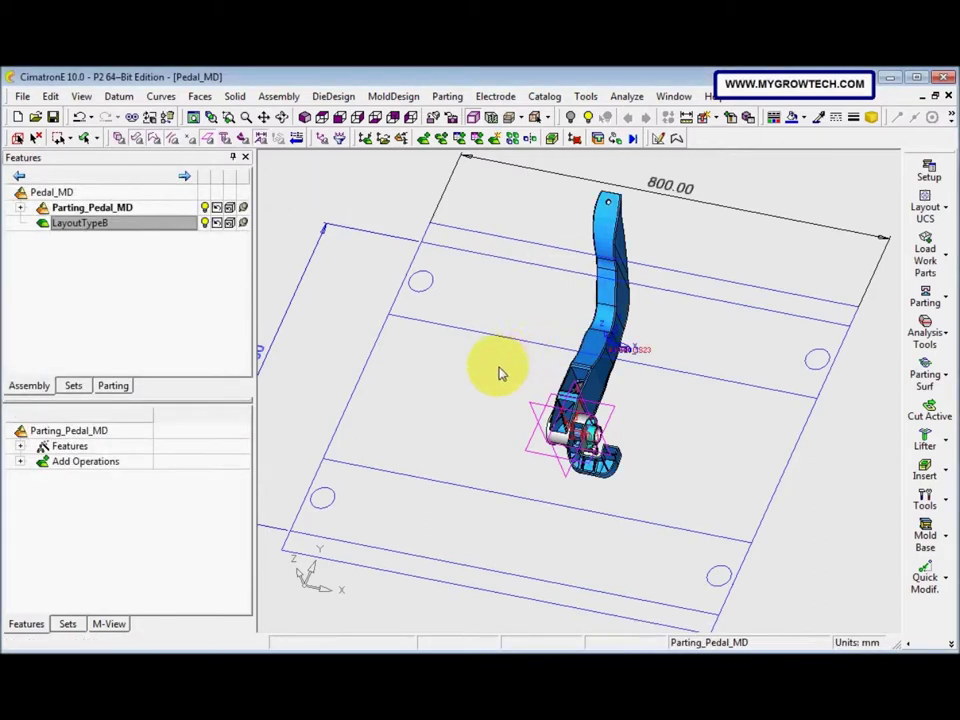
# Step: Activate the LayoutTypeB component in the Pedal_MD assembly
pyautogui.moveTo(540, 400); pyautogui.dragTo(574, 403, button='middle')
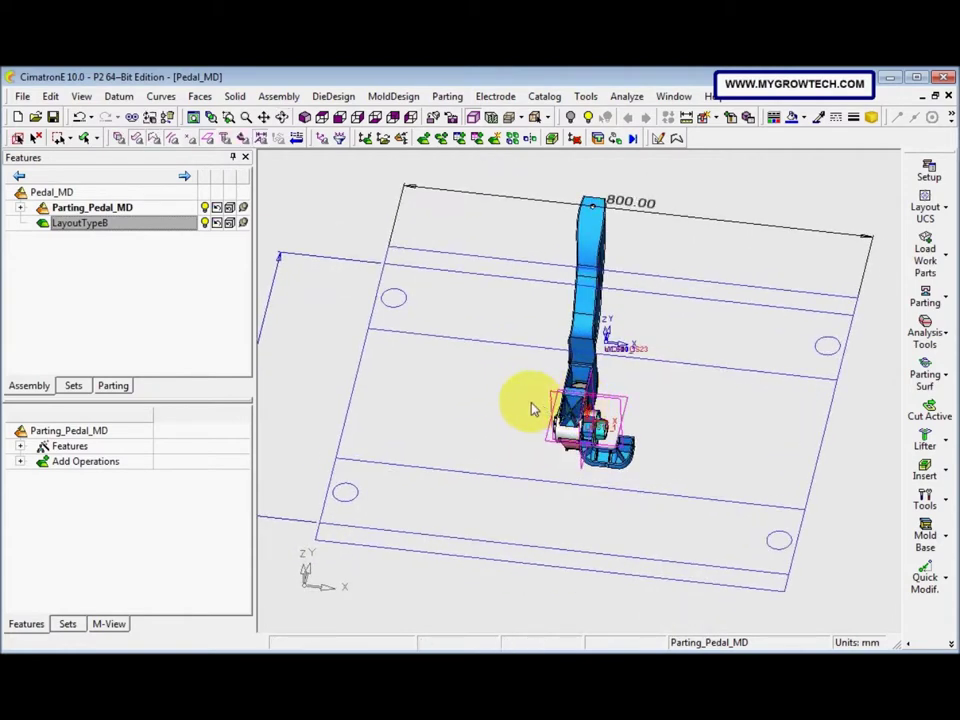
pyautogui.moveTo(532, 408); pyautogui.dragTo(317, 347, button='middle')
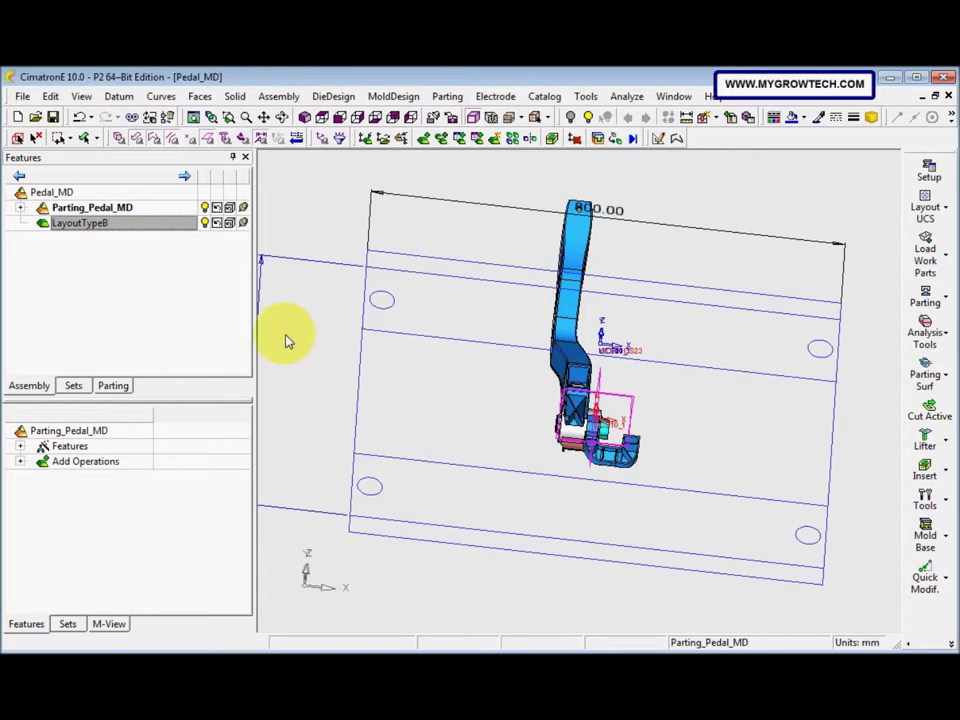
pyautogui.click(92, 227)
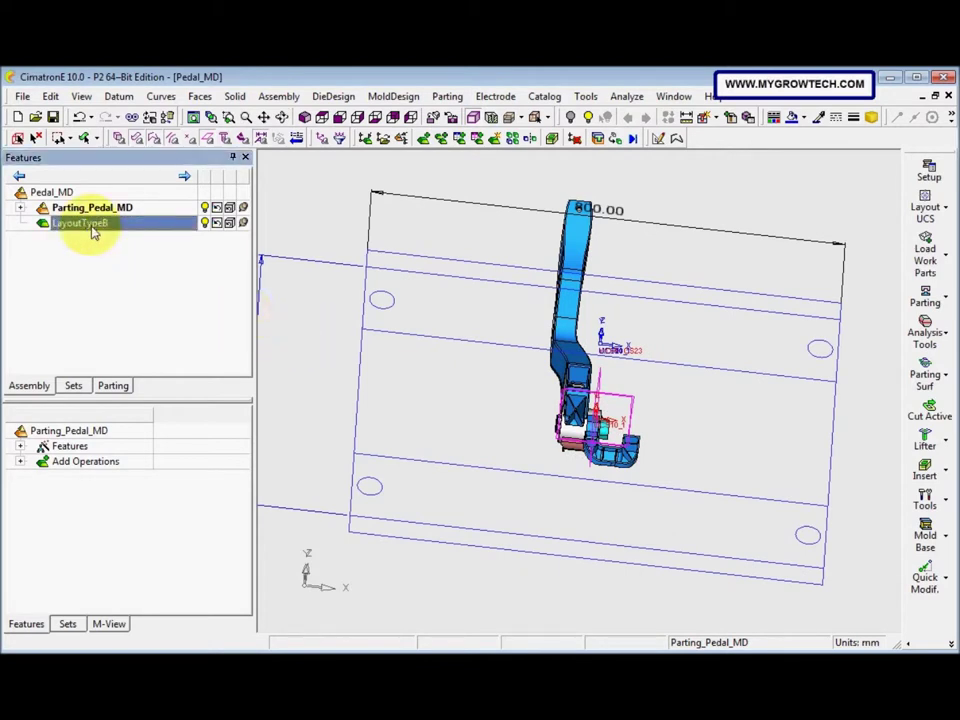
pyautogui.rightClick(92, 229)
pyautogui.click(148, 240)
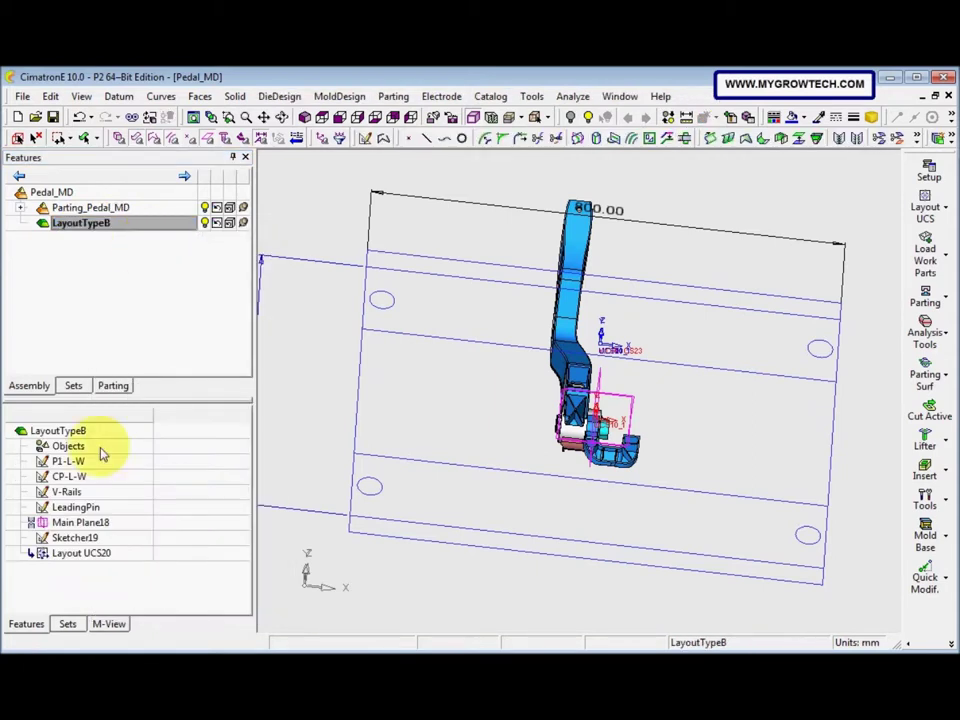
# Step: Edit Layout UCS20 in LayoutTypeB to rotate it 90 degrees about its Z axis
pyautogui.click(96, 558)
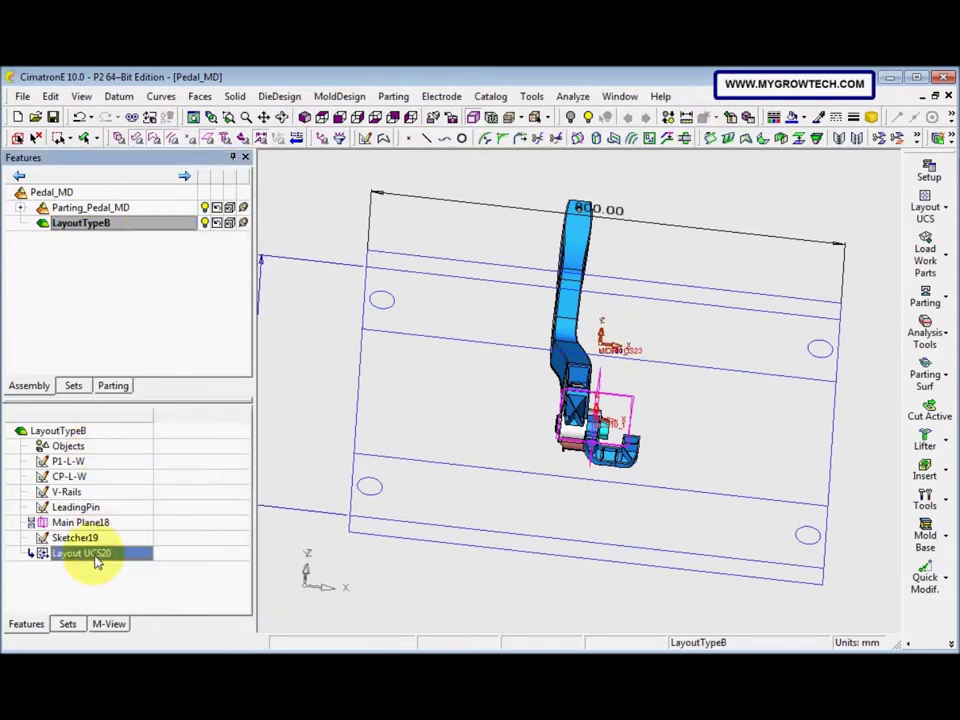
pyautogui.rightClick(96, 560)
pyautogui.click(186, 349)
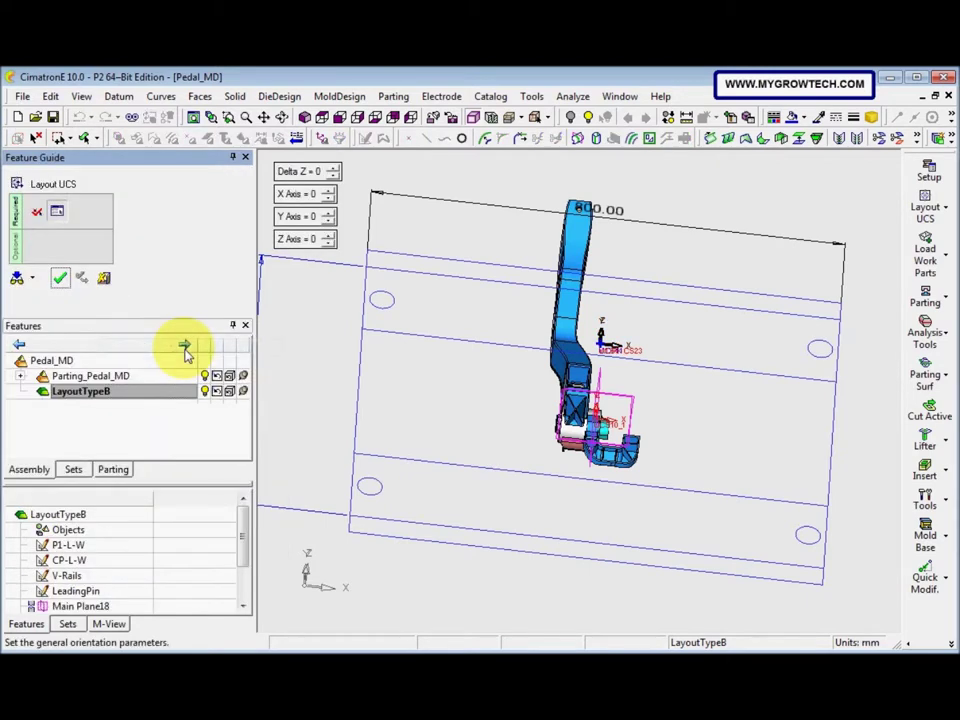
pyautogui.click(316, 240)
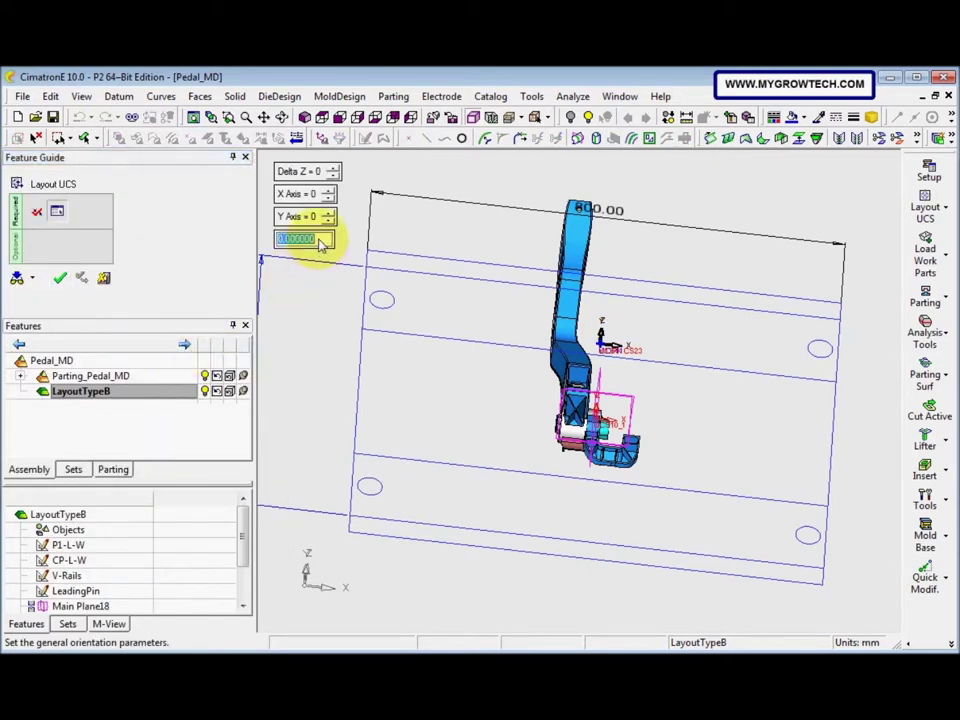
pyautogui.write('9')
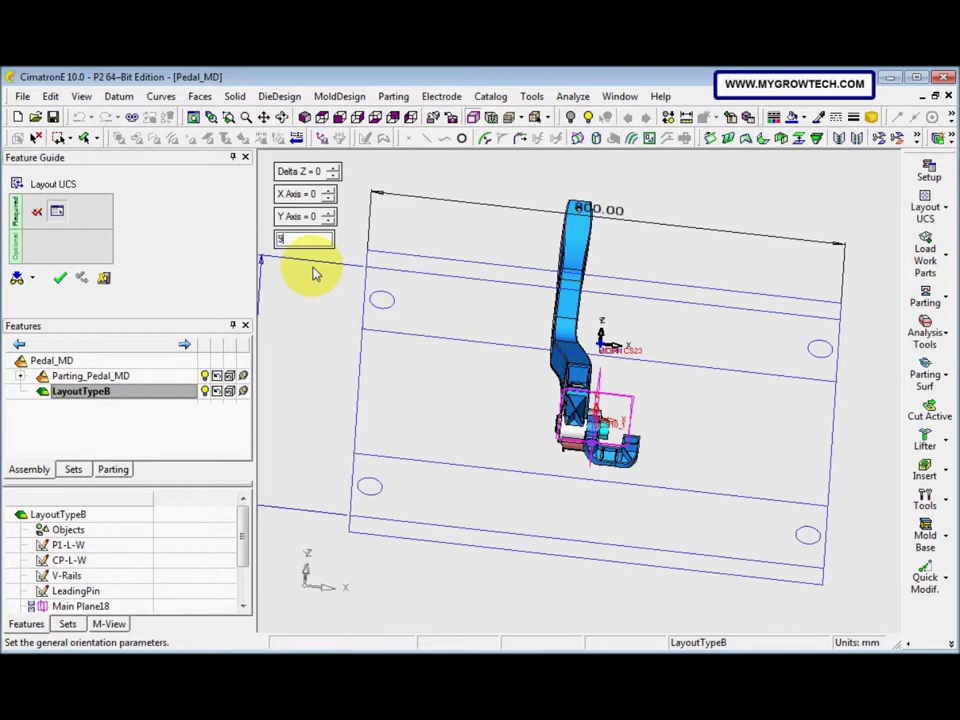
pyautogui.press('Return')
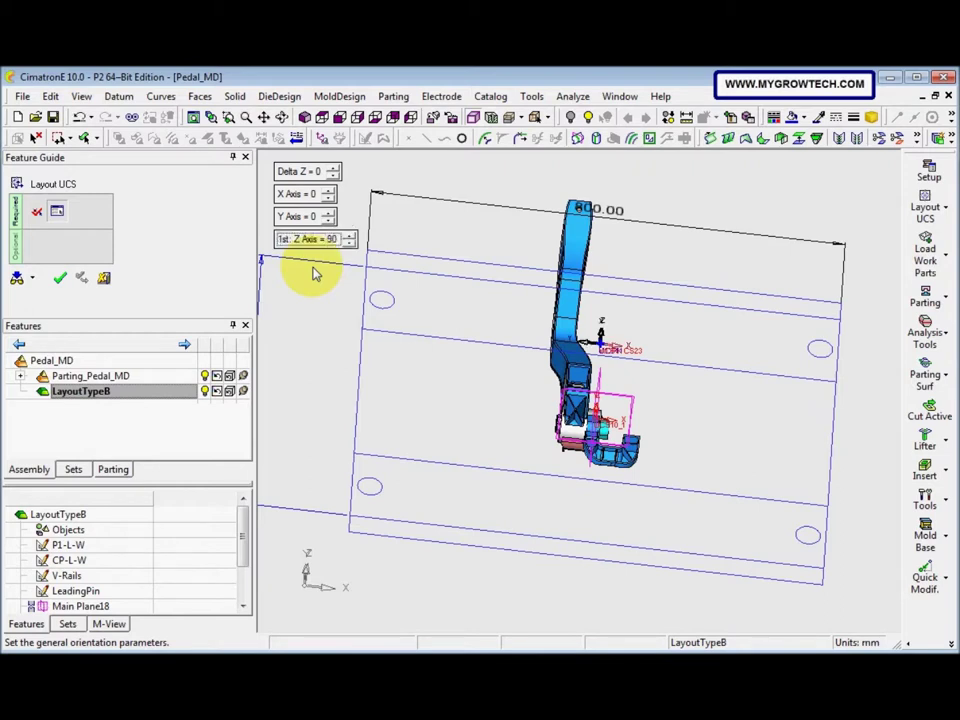
pyautogui.rightClick(414, 291)
pyautogui.click(414, 291)
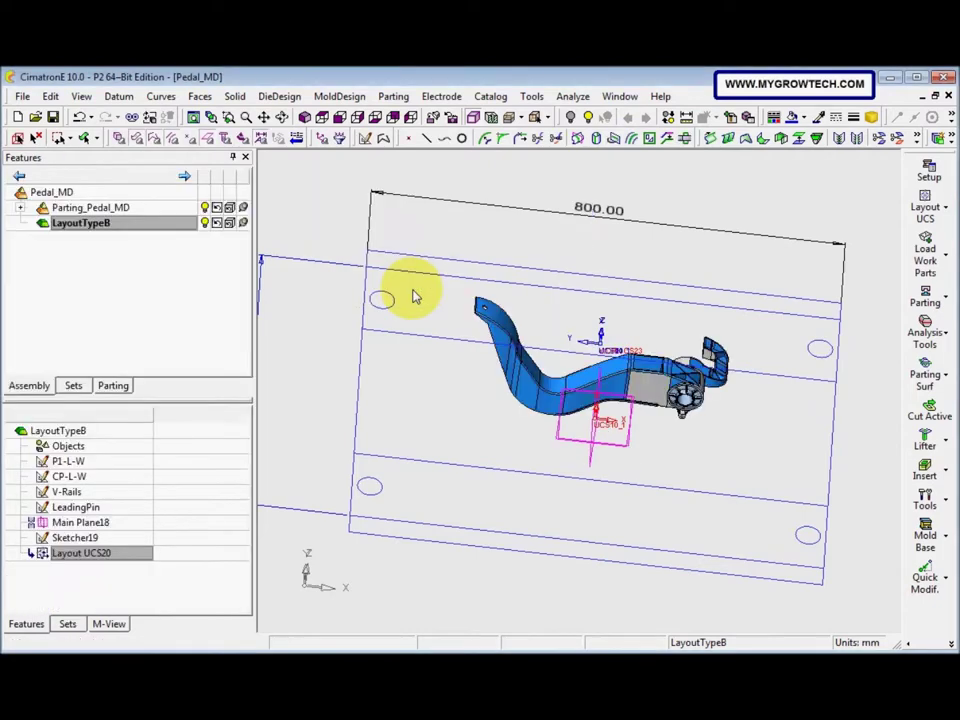
# Step: Activate Parting_Pedal_MD and mirror the ModelV1-Work part geometrically about the central plane running along the mold's length
pyautogui.doubleClick(133, 208)
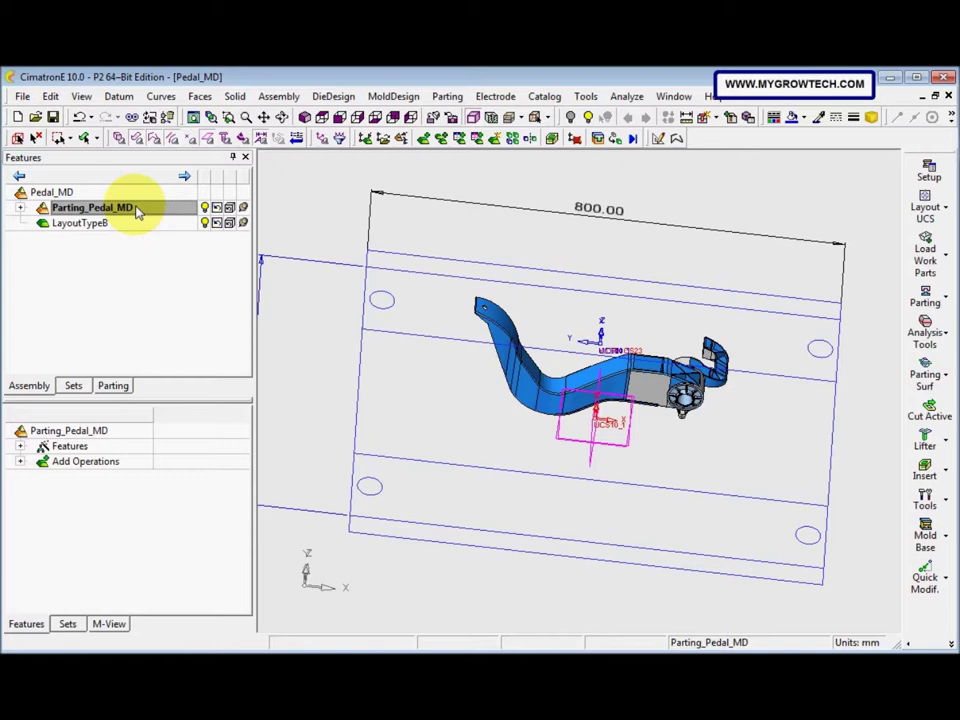
pyautogui.click(279, 96)
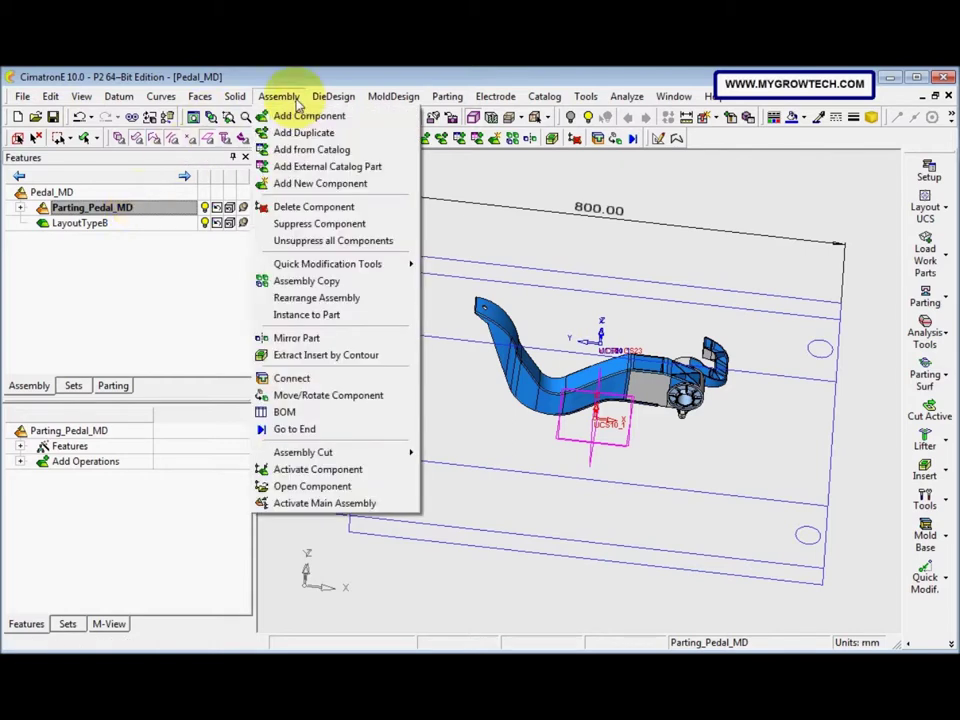
pyautogui.click(316, 342)
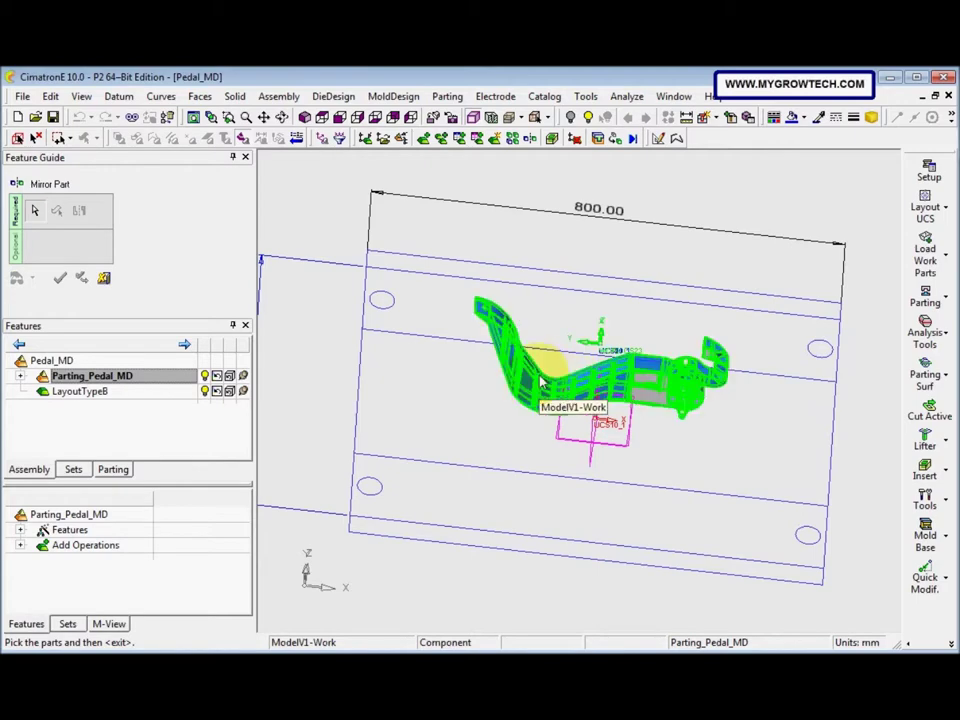
pyautogui.click(558, 362)
pyautogui.middleClick(528, 320)
pyautogui.keyDown('ctrl'); pyautogui.moveTo(525, 321); pyautogui.dragTo(597, 428); pyautogui.keyUp('ctrl')
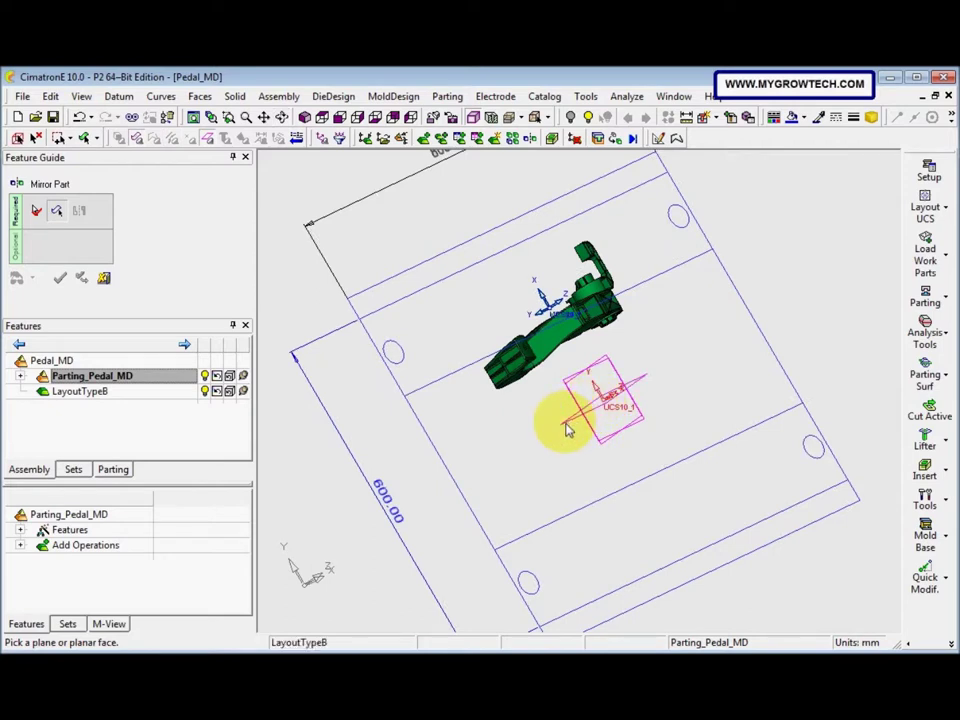
pyautogui.click(566, 430)
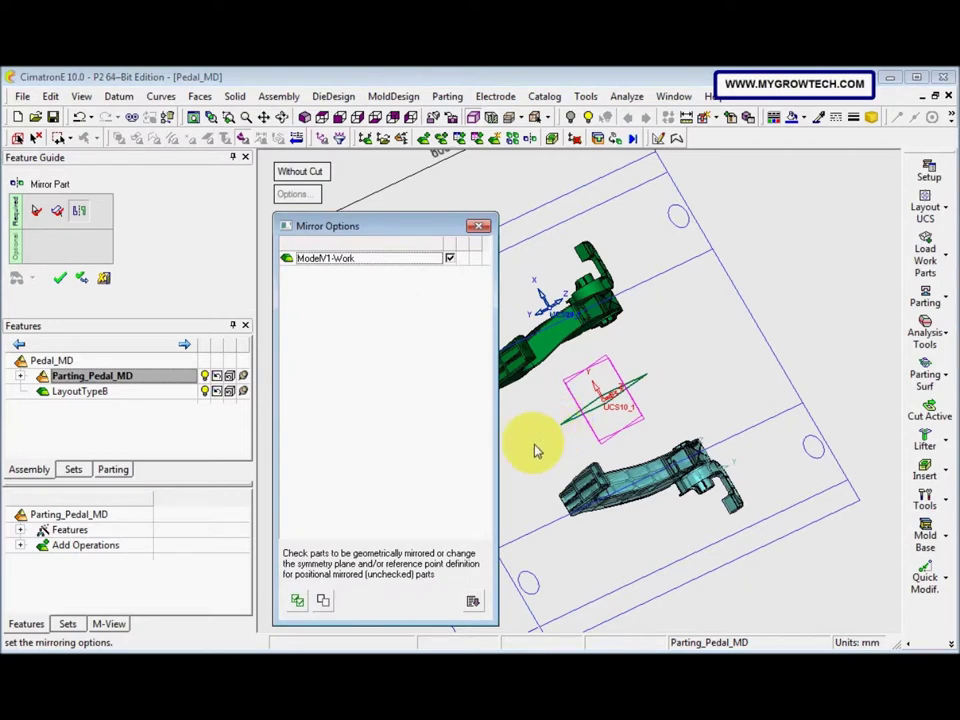
pyautogui.rightClick(535, 449)
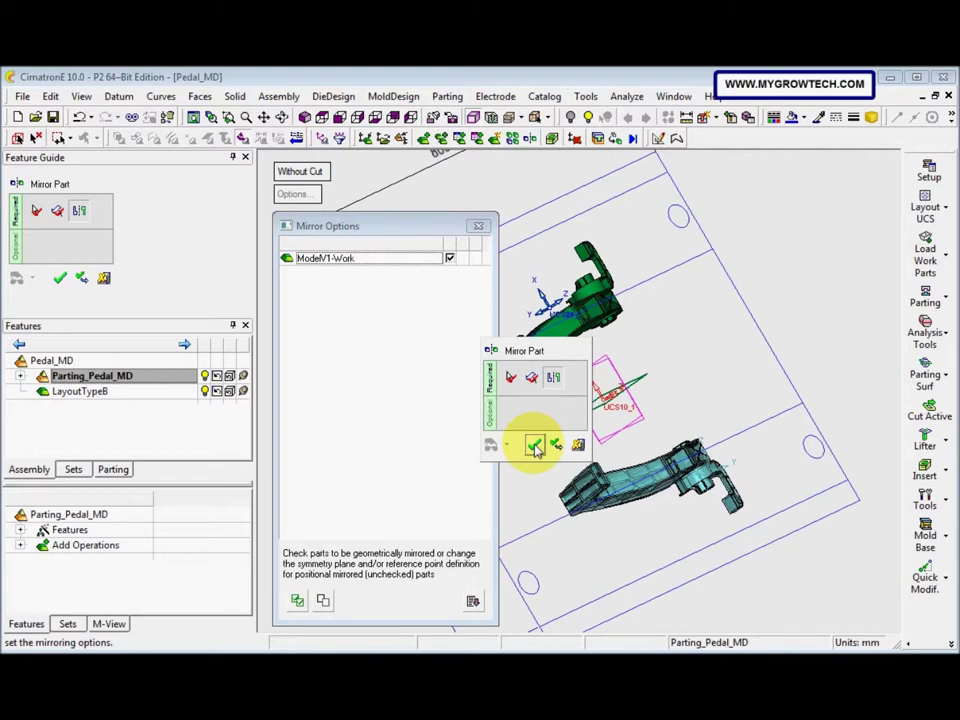
pyautogui.click(535, 446)
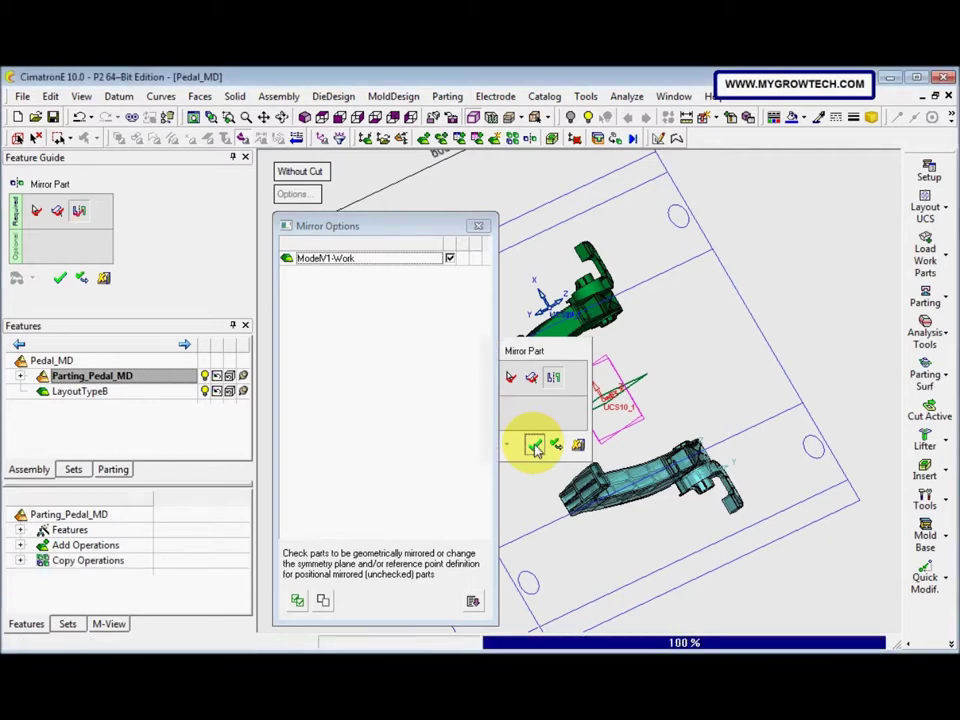
# Step: In the mold setup parameters, set M-Length to 736 and M-Width to 816
pyautogui.moveTo(535, 446); pyautogui.dragTo(483, 443, button='middle')
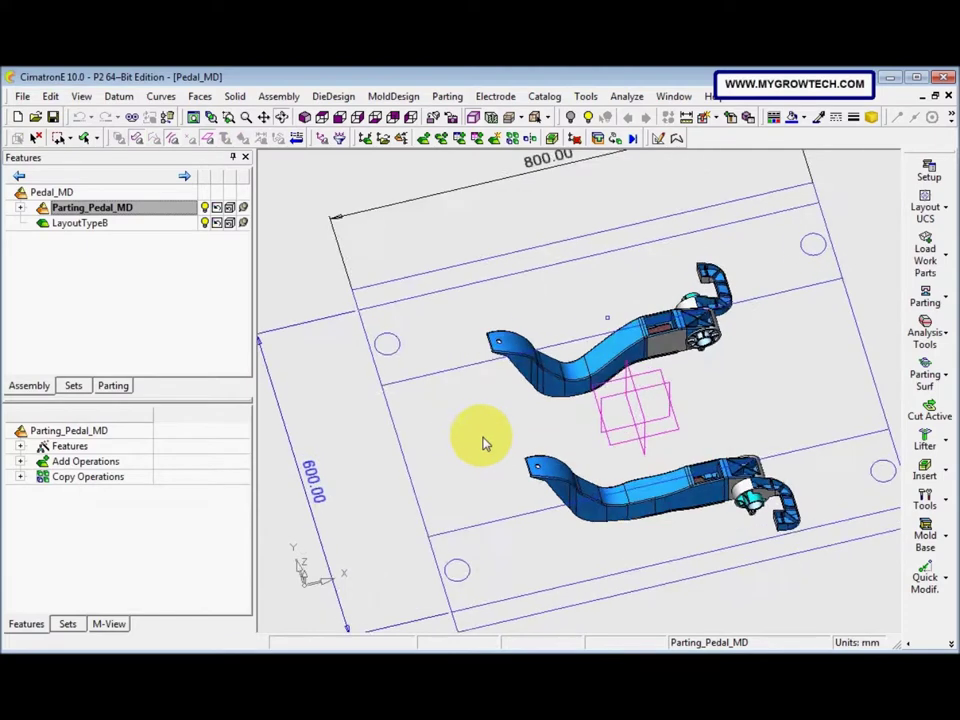
pyautogui.click(924, 176)
pyautogui.moveTo(52, 97); pyautogui.dragTo(352, 98)
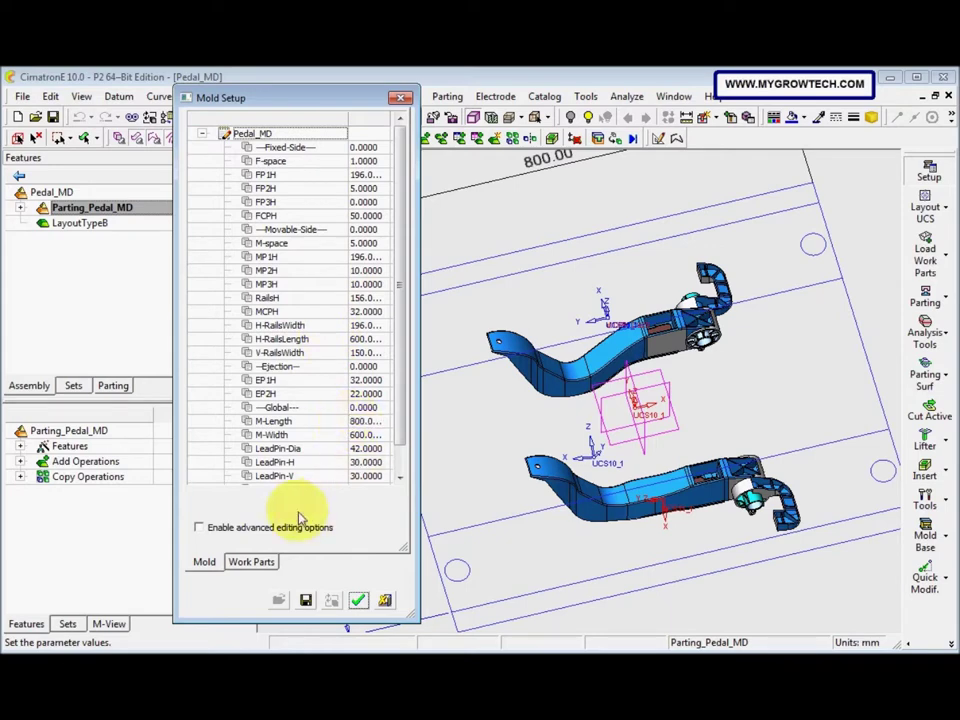
pyautogui.click(364, 422)
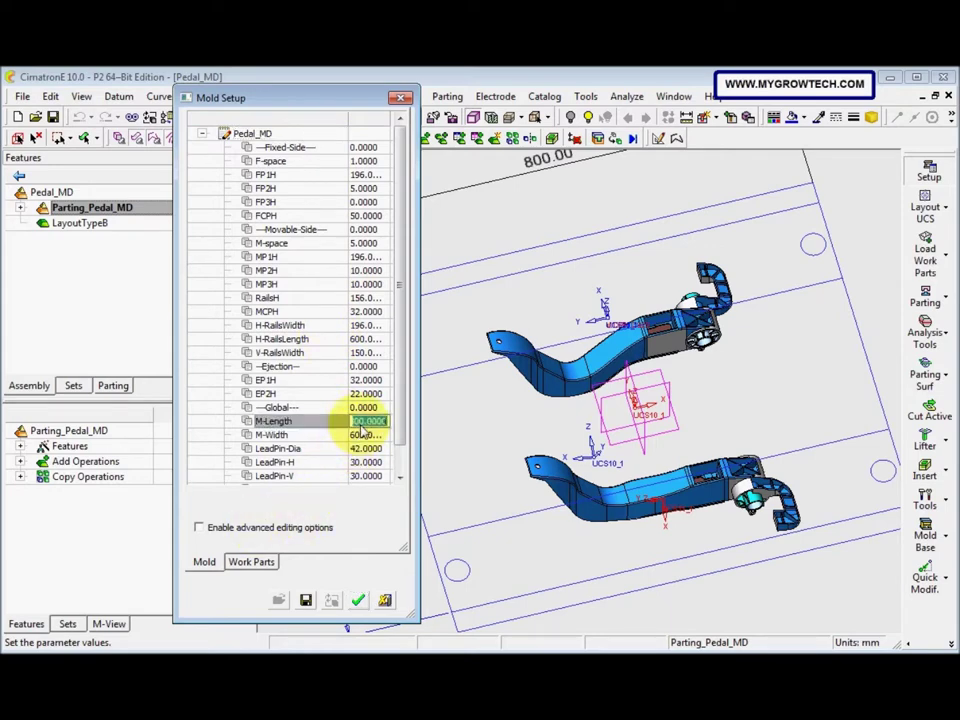
pyautogui.write('5')
pyautogui.press('Return')
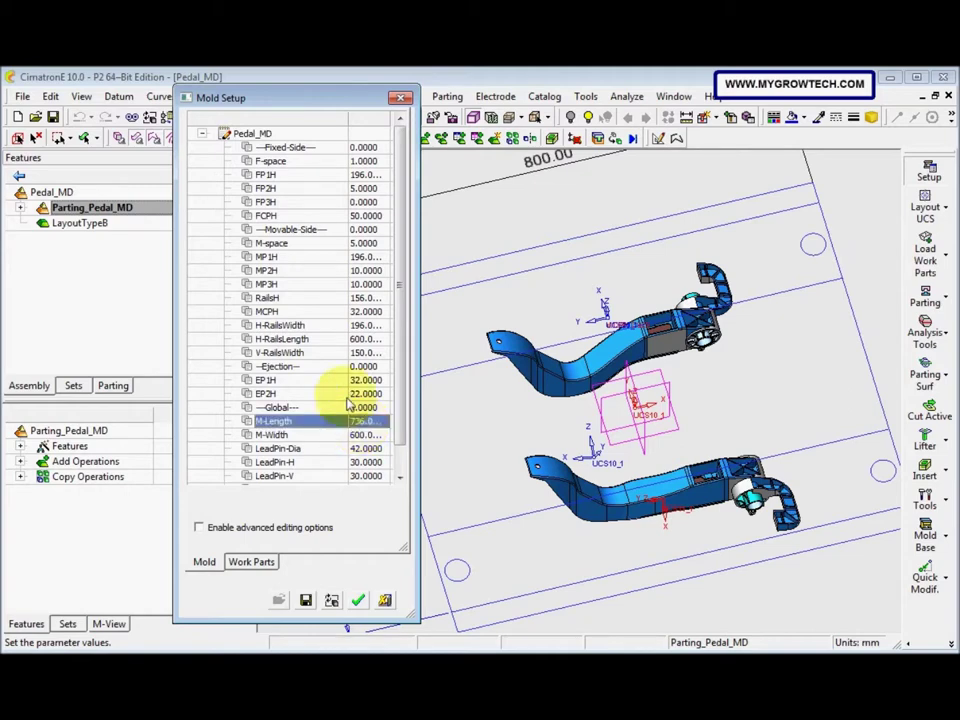
pyautogui.click(370, 435)
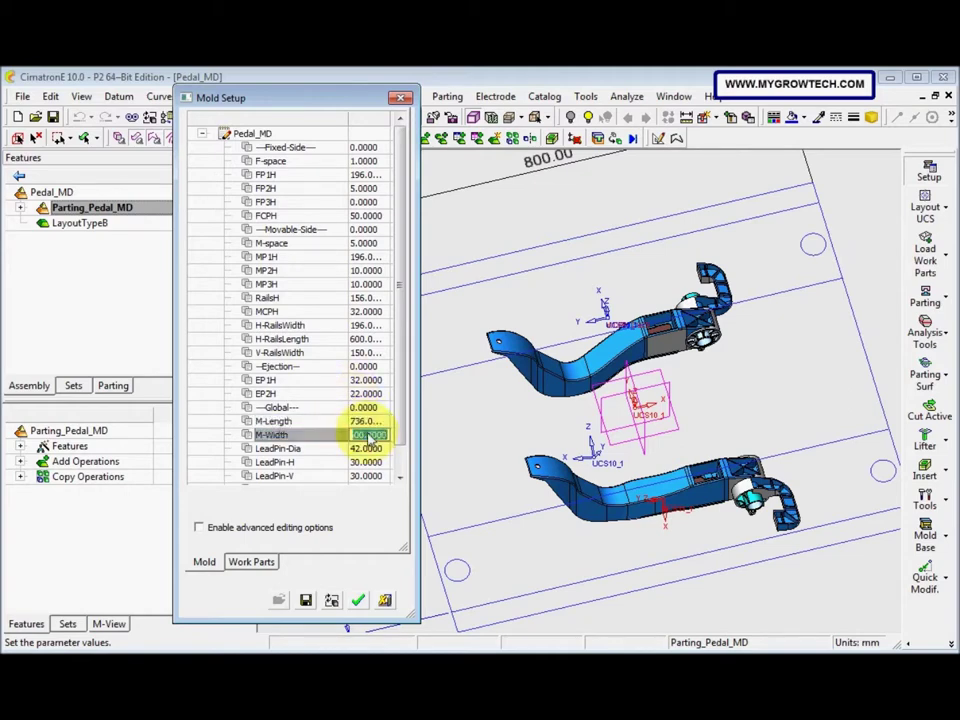
pyautogui.write('16')
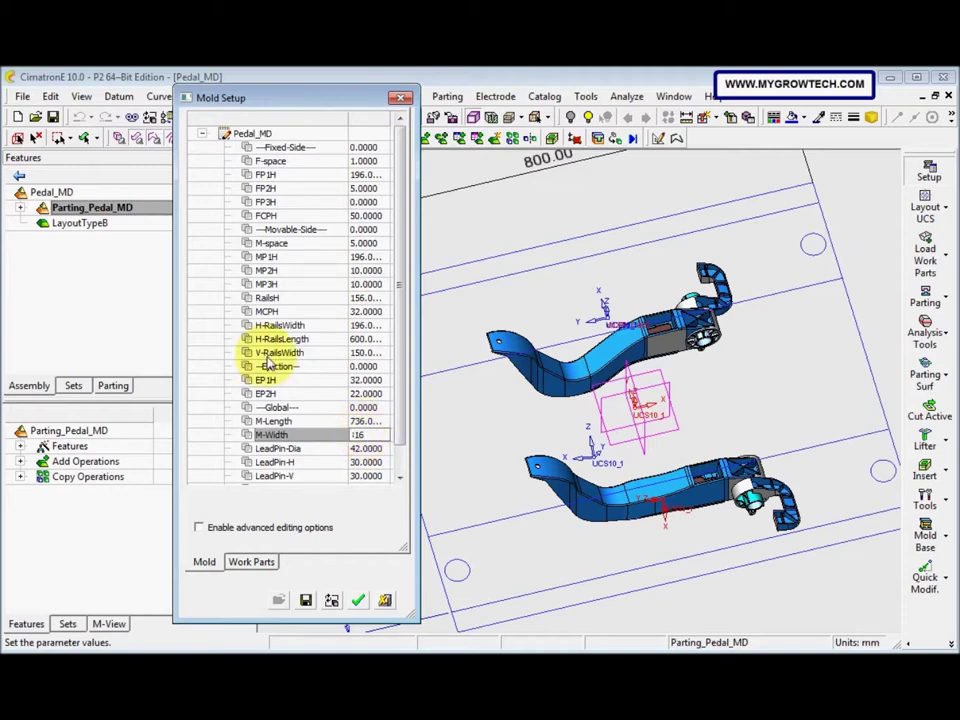
pyautogui.press('Return')
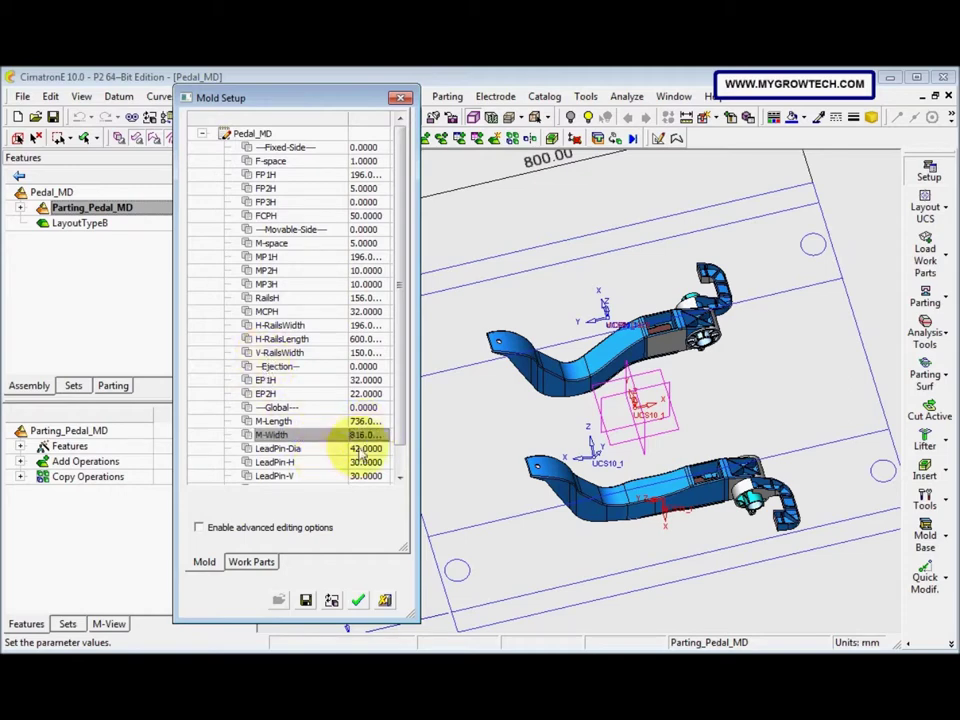
# Step: Set V-RailsWidth to 65 and LeadPin-H to 50, and apply the mold setup
pyautogui.scroll(-2, 405, 462)
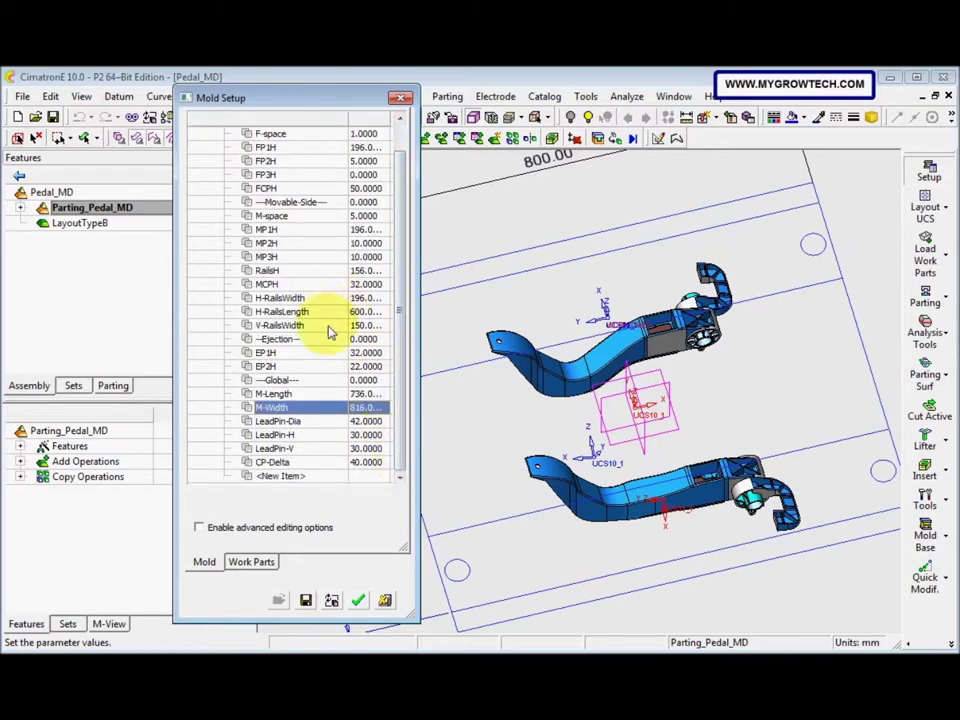
pyautogui.doubleClick(362, 326)
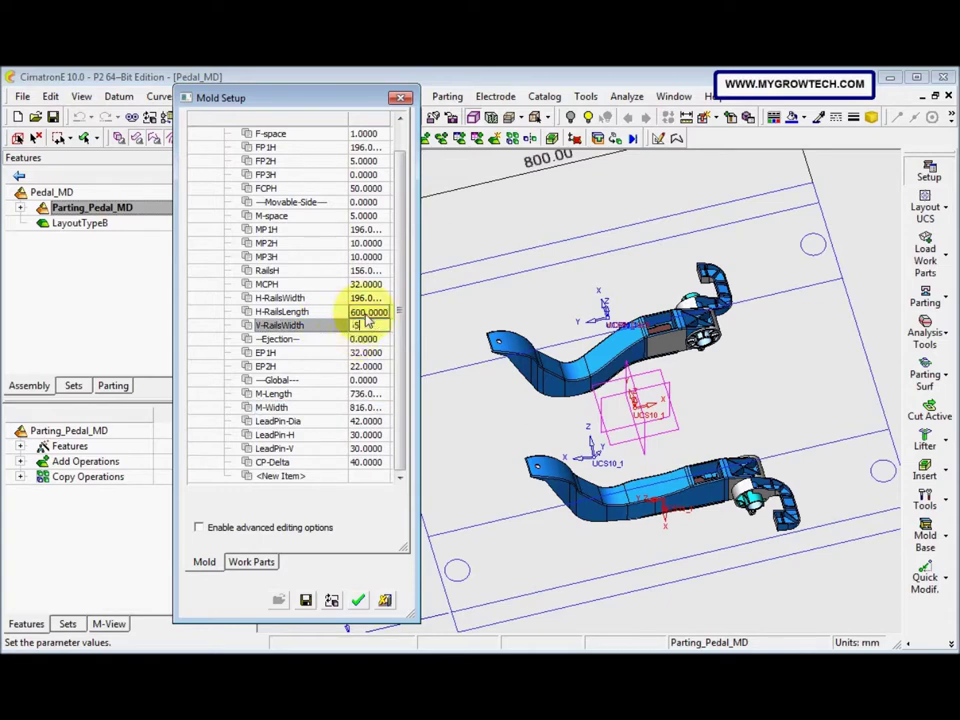
pyautogui.write('65')
pyautogui.press('Return')
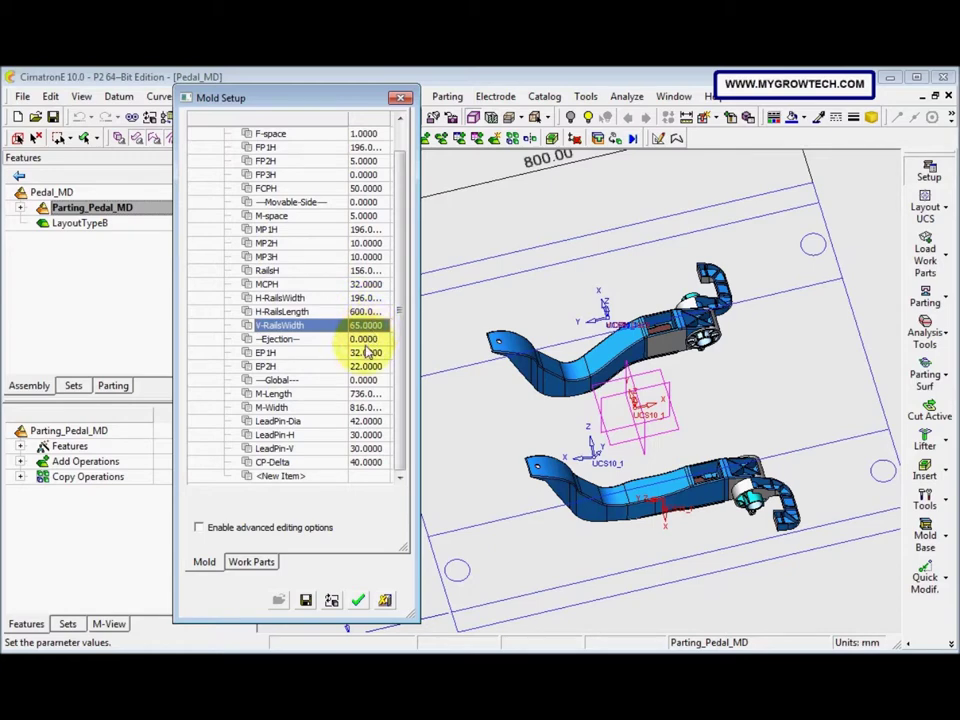
pyautogui.click(366, 436)
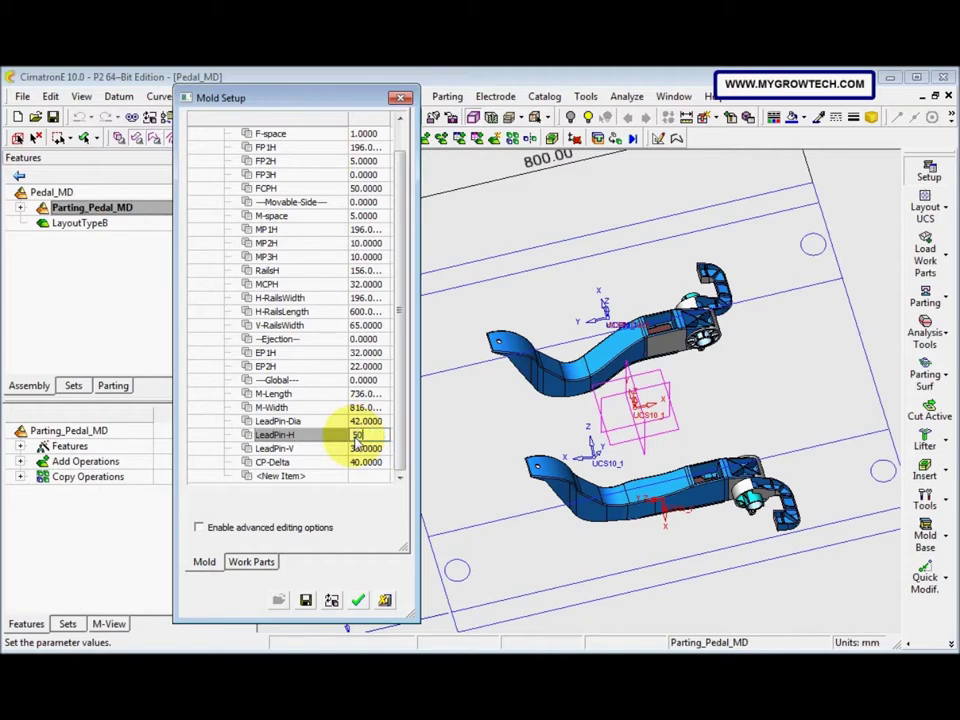
pyautogui.press('Return')
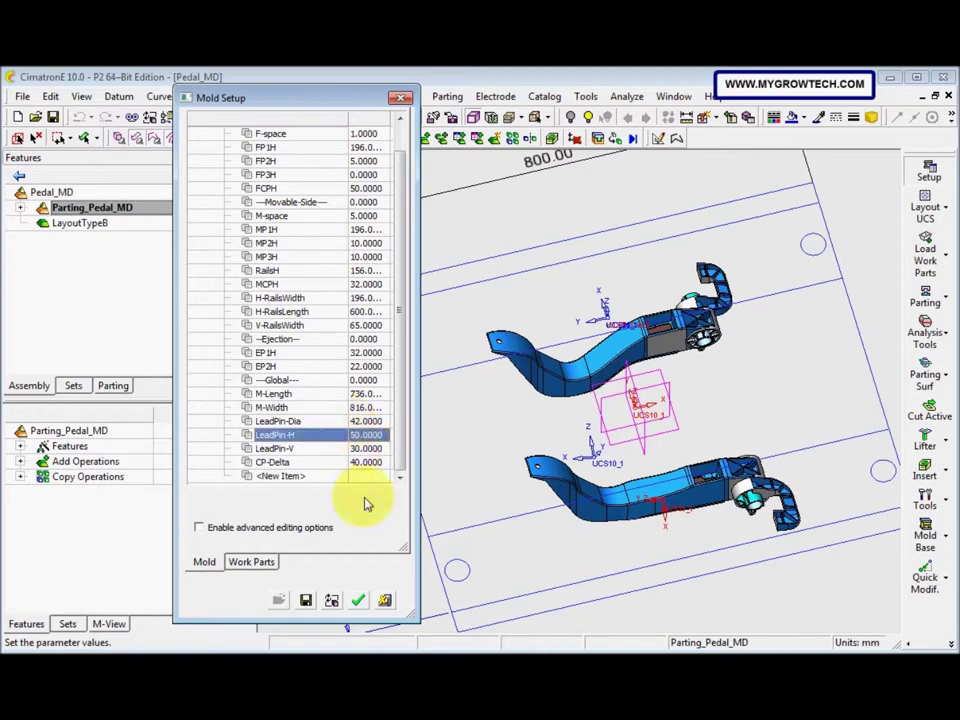
pyautogui.click(366, 601)
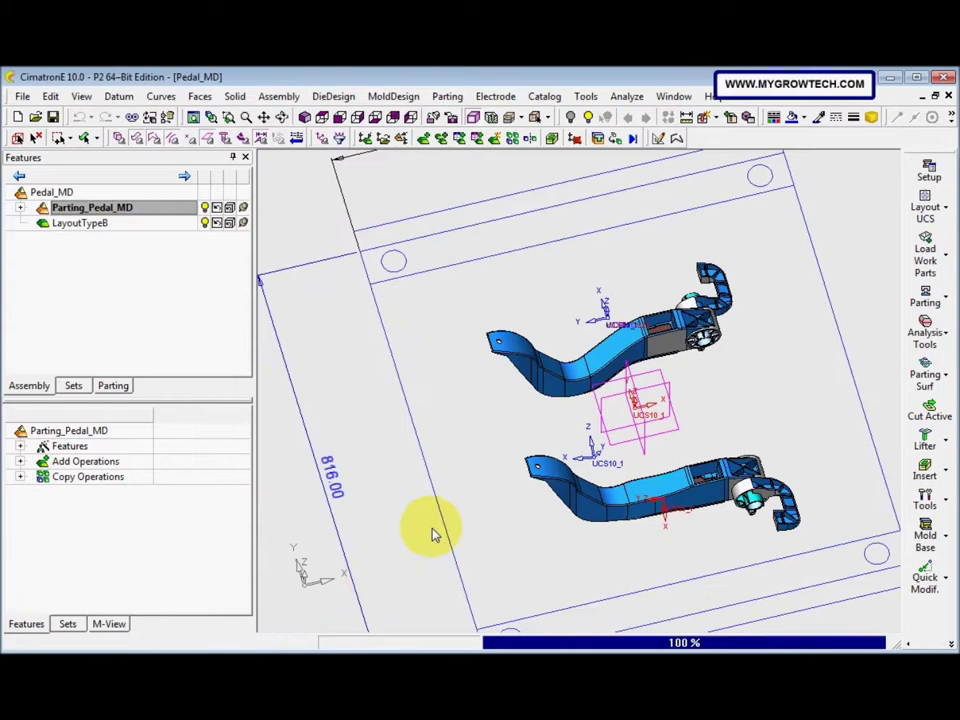
# Step: Activate LayoutTypeB and edit Sketcher19, setting the layout point's distance from the main UCS to 195 mm
pyautogui.moveTo(446, 548); pyautogui.dragTo(491, 536, button='middle')
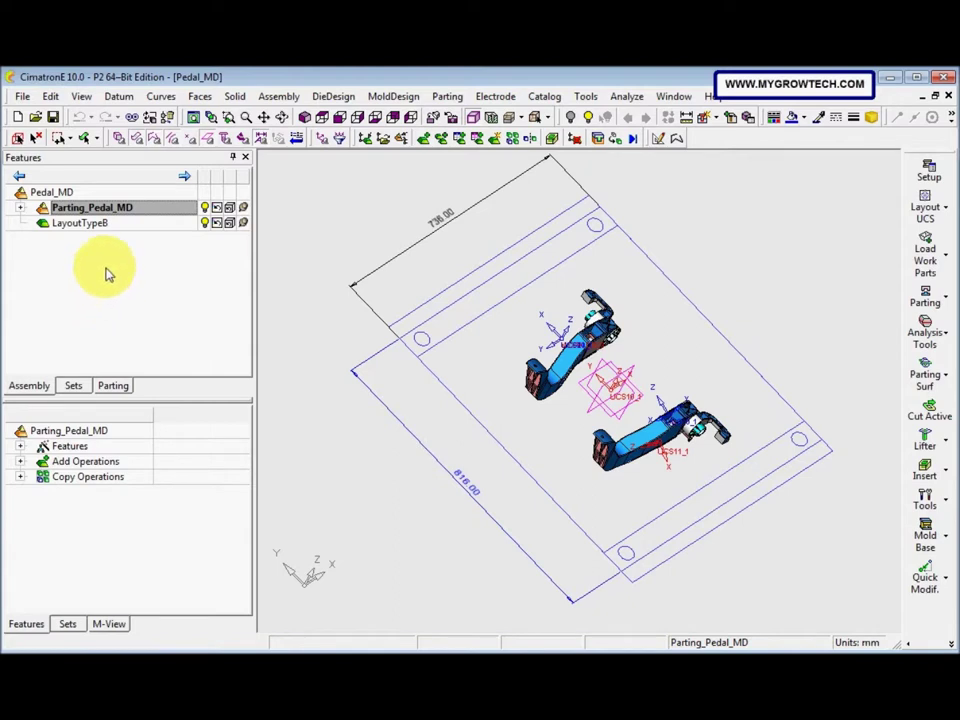
pyautogui.click(86, 207)
pyautogui.click(88, 224)
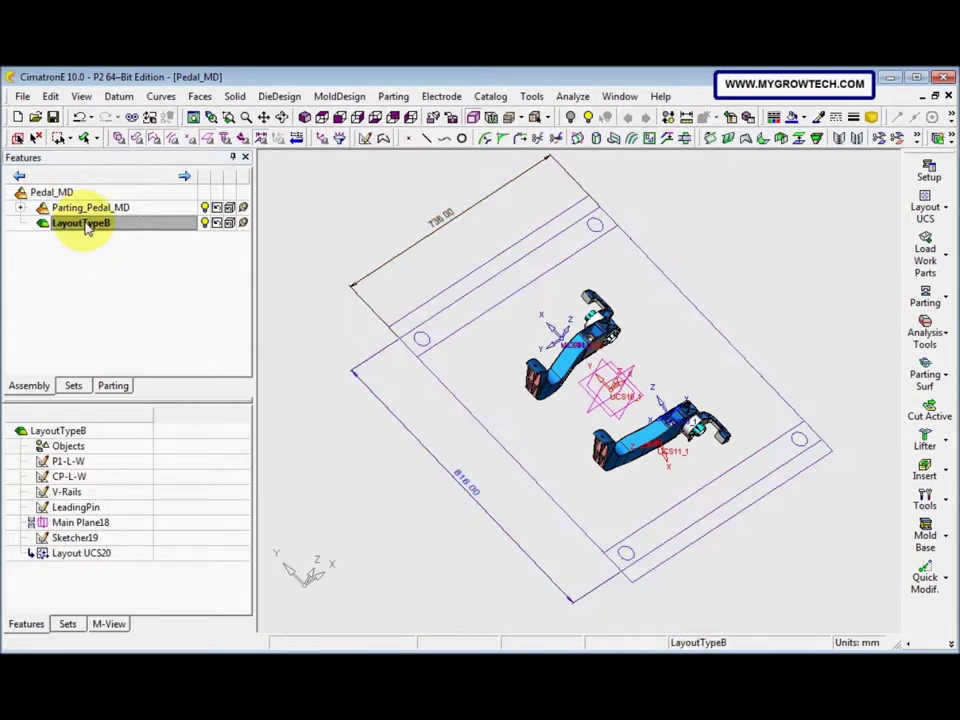
pyautogui.click(78, 538)
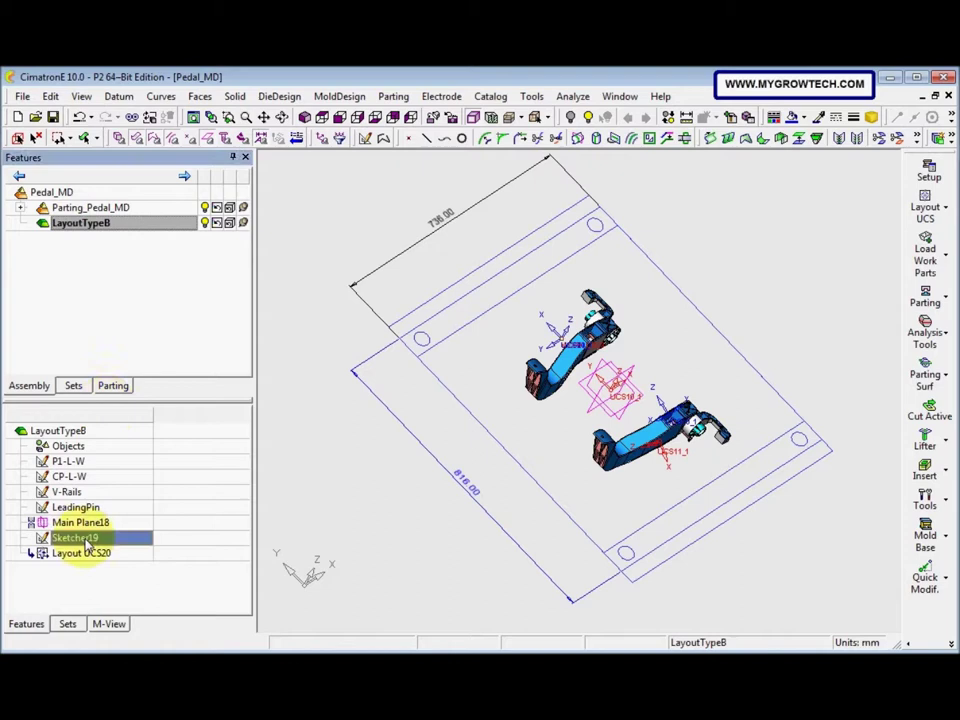
pyautogui.rightClick(86, 540)
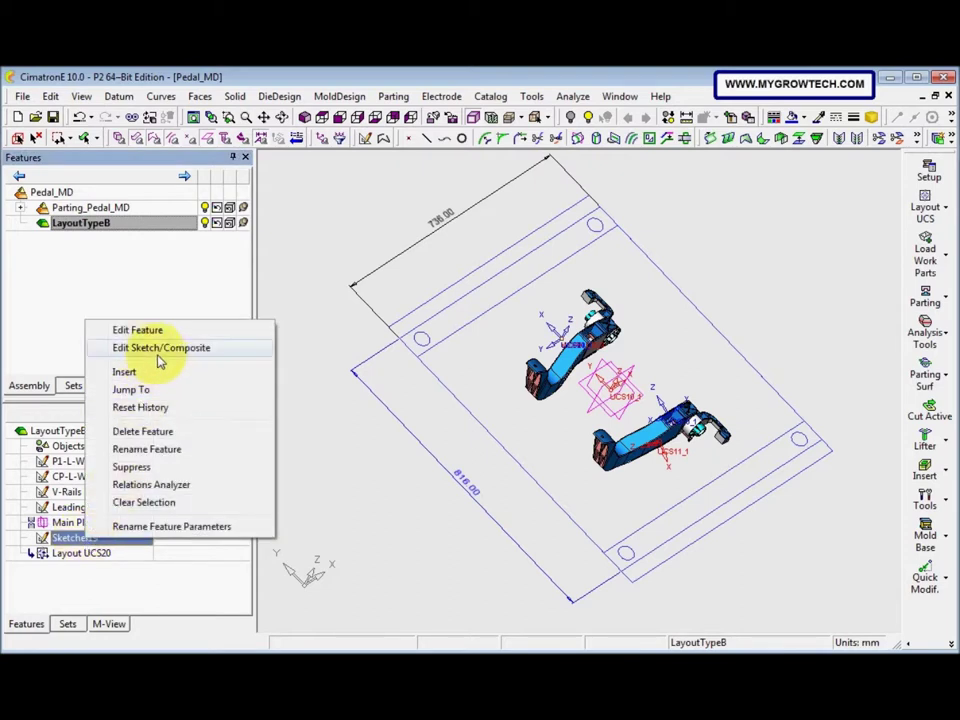
pyautogui.click(137, 330)
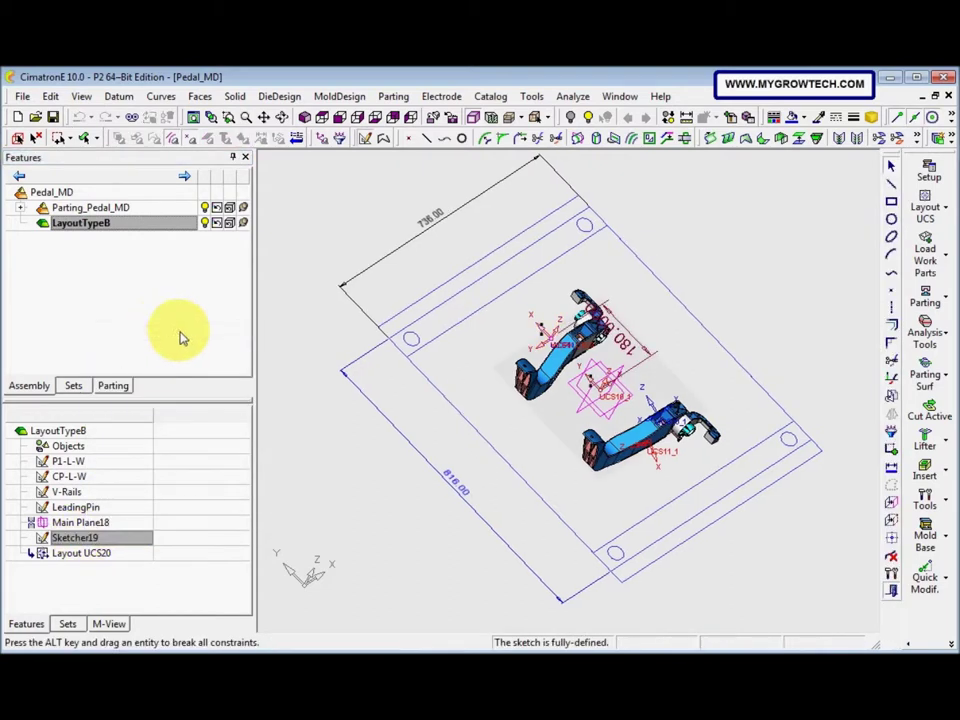
pyautogui.doubleClick(626, 352)
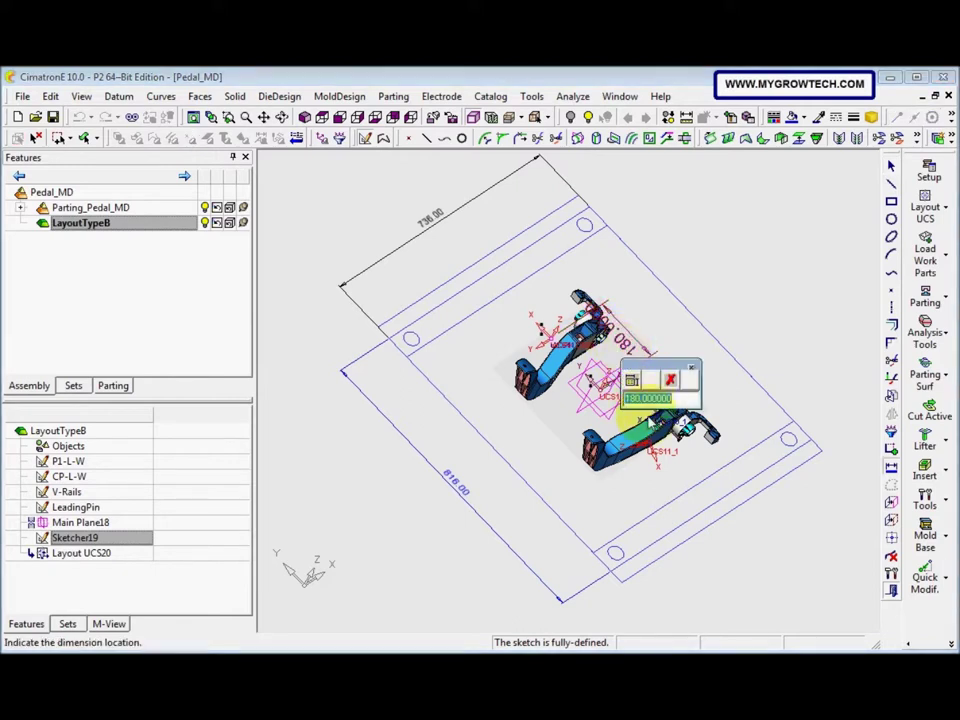
pyautogui.write('195')
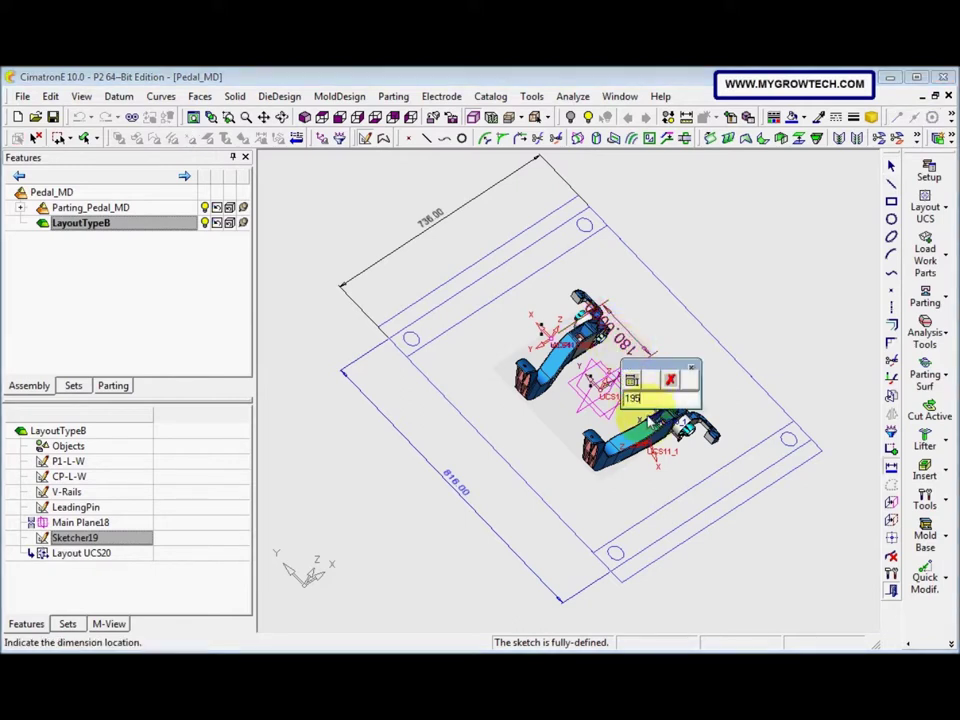
pyautogui.press('Return')
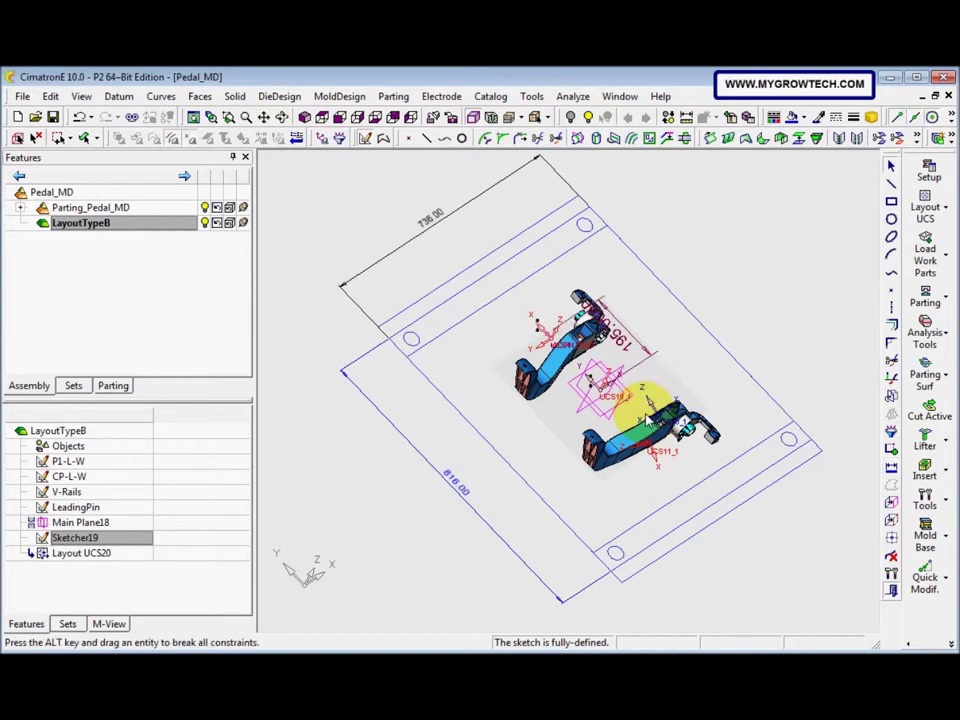
pyautogui.rightClick(697, 333)
pyautogui.click(762, 597)
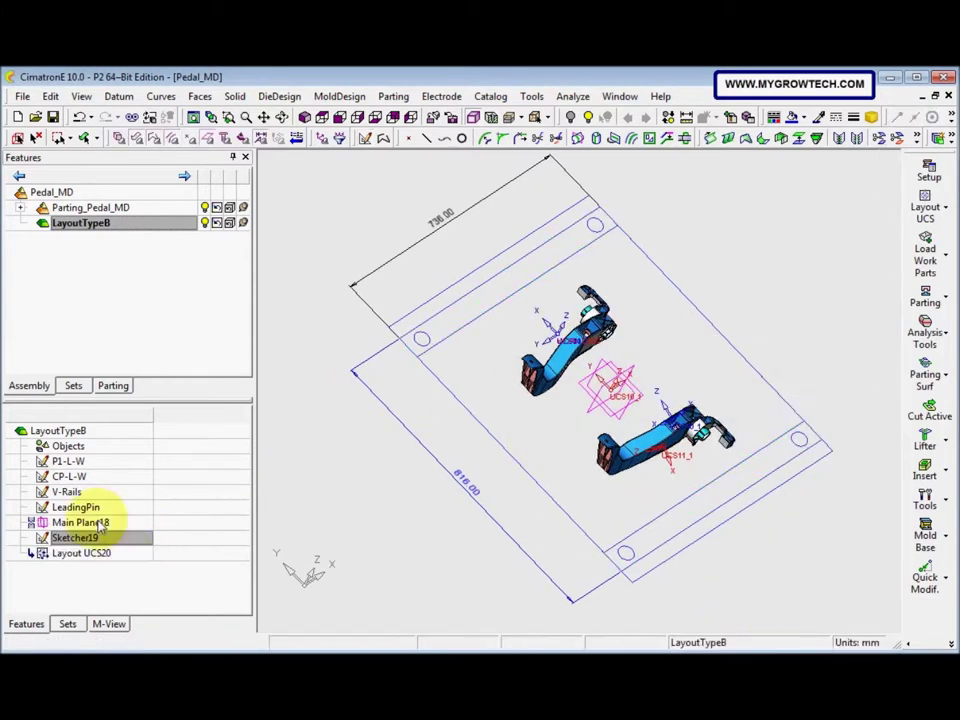
# Step: Activate Parting_Pedal_MD and check which work parts it contains
pyautogui.doubleClick(108, 207)
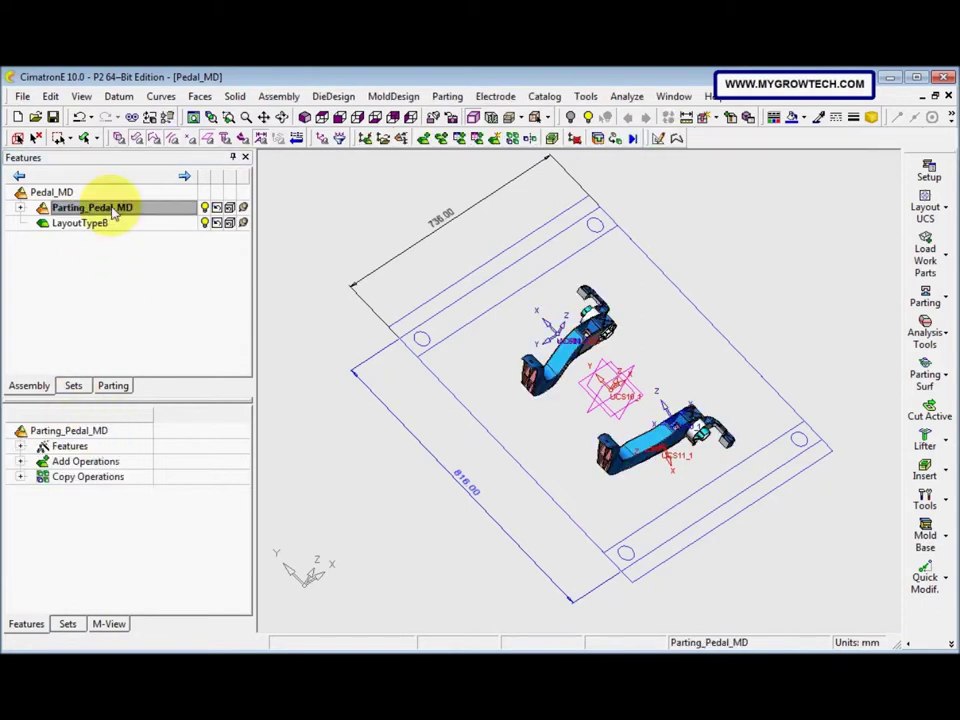
pyautogui.click(20, 208)
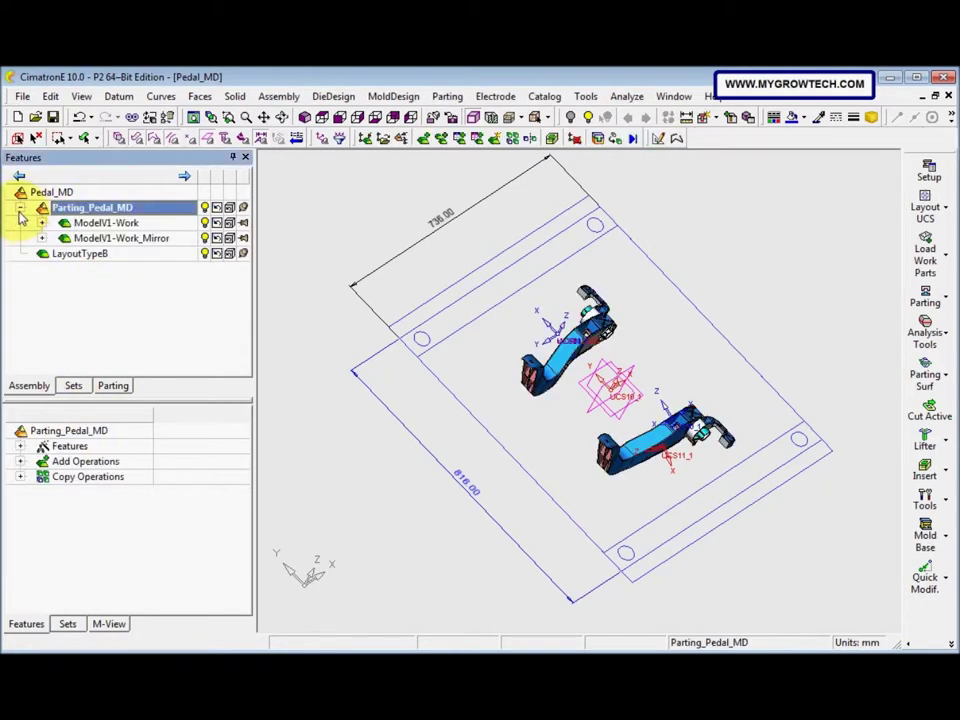
pyautogui.click(20, 208)
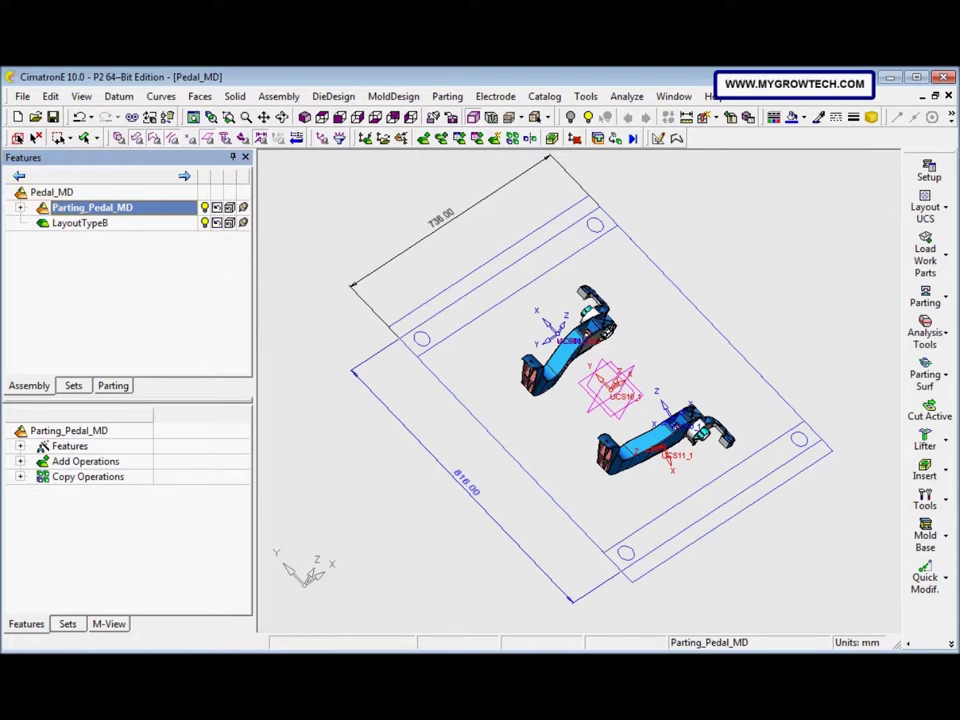
# Step: Activate Pedal_MD and create a new assembly component in mm, saved as Sliders
pyautogui.doubleClick(52, 191)
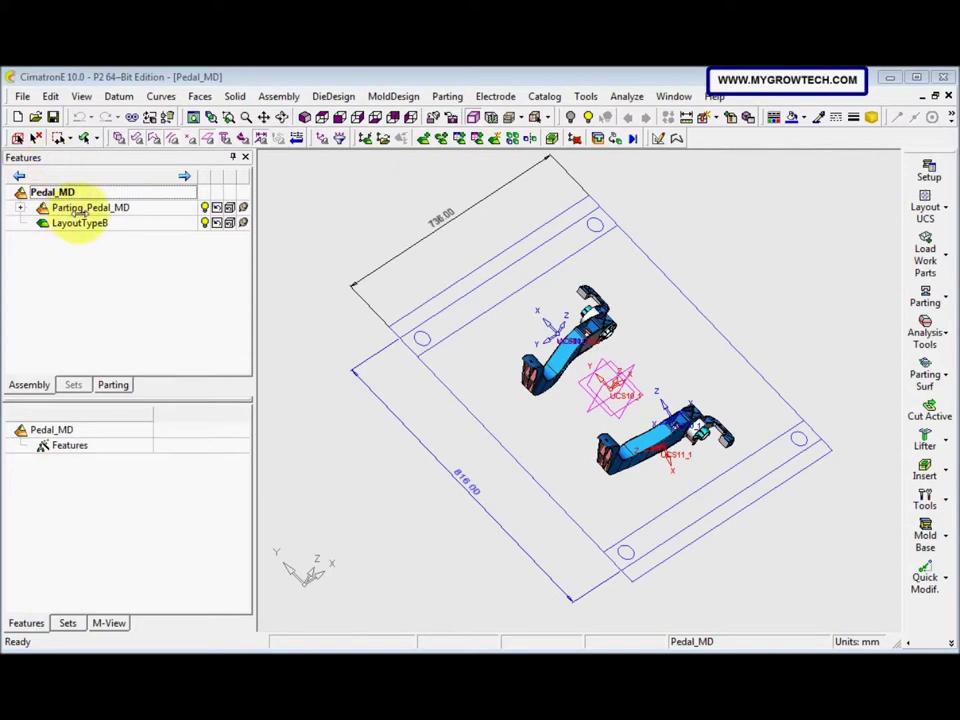
pyautogui.click(489, 140)
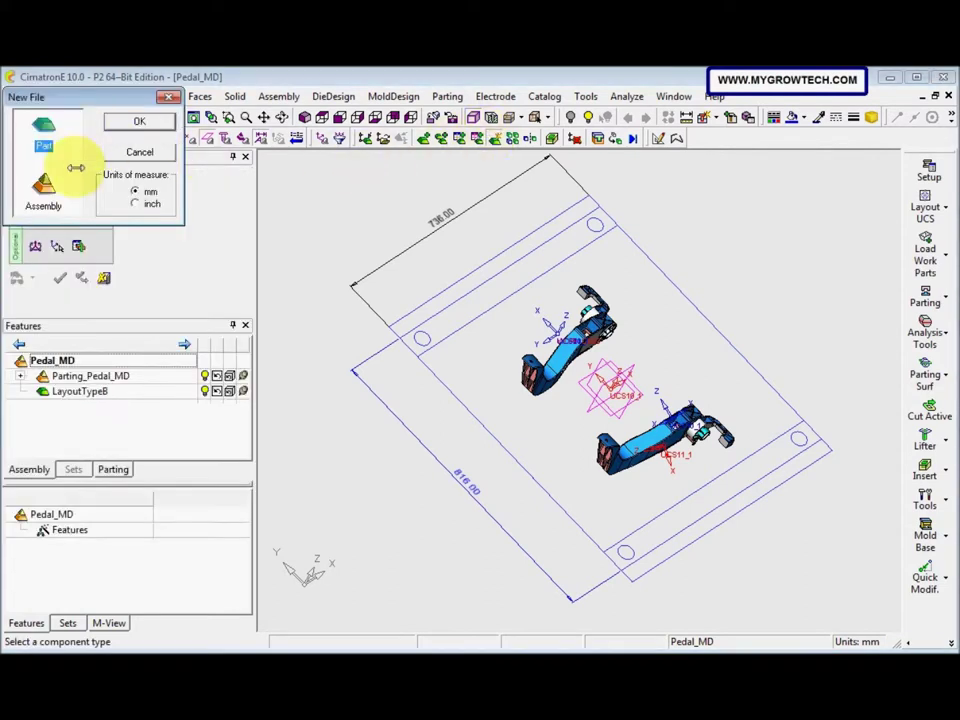
pyautogui.click(45, 185)
pyautogui.click(137, 122)
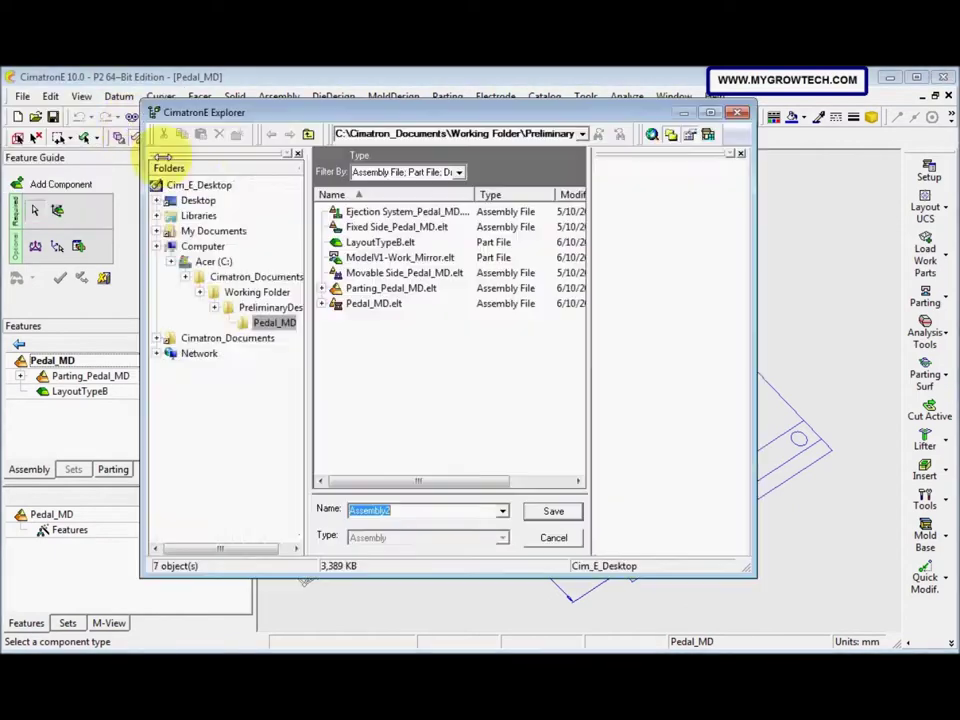
pyautogui.write('Sliders')
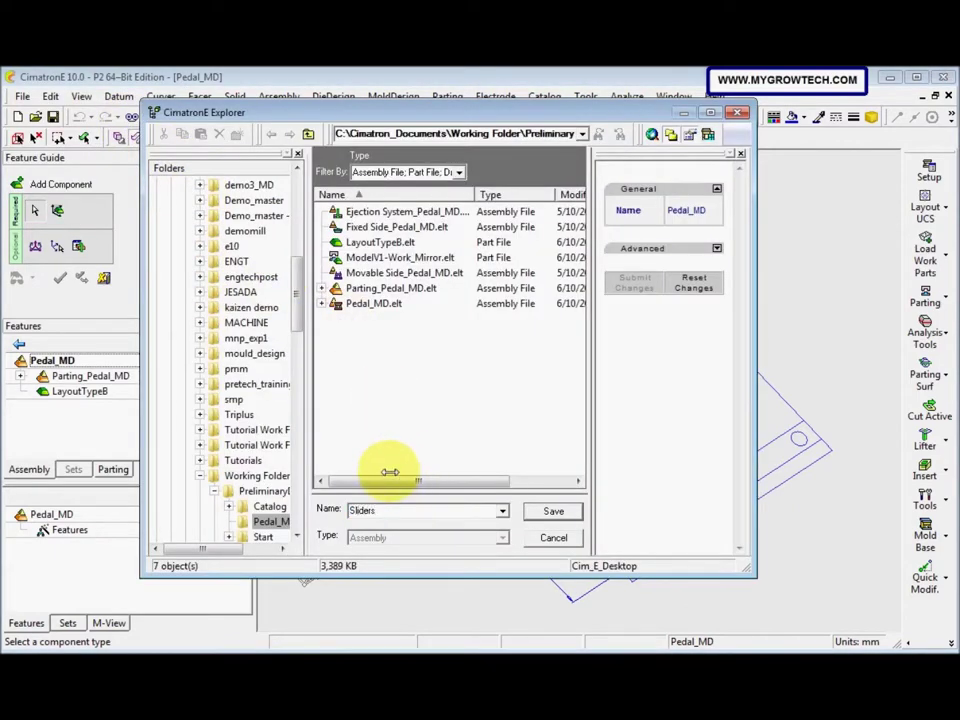
pyautogui.click(548, 509)
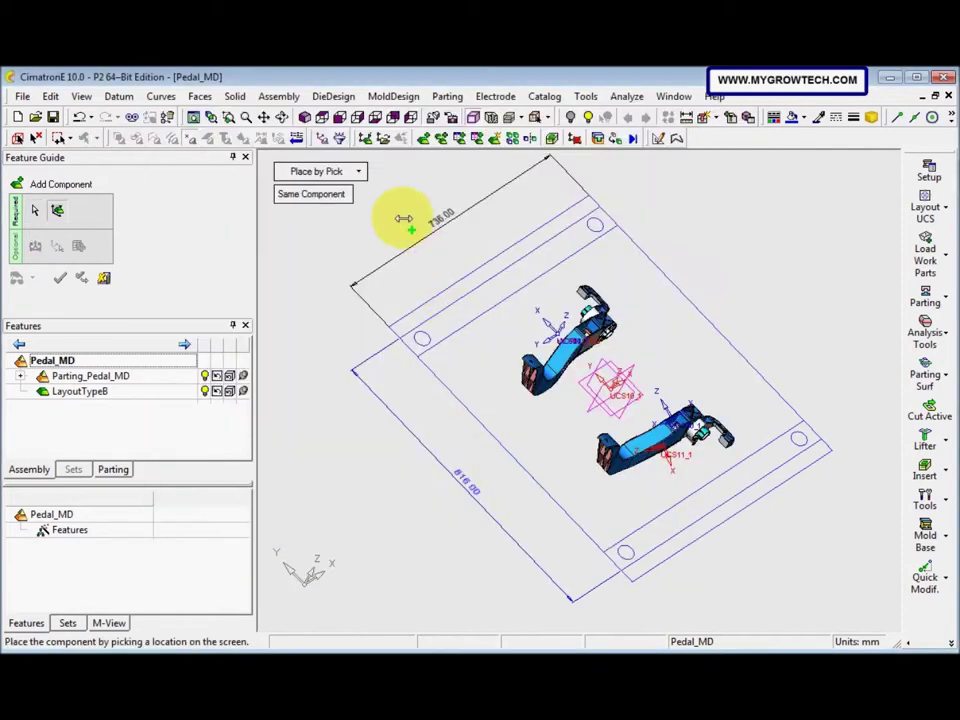
# Step: Place the new Sliders component on the assembly UCS
pyautogui.click(358, 171)
pyautogui.click(360, 189)
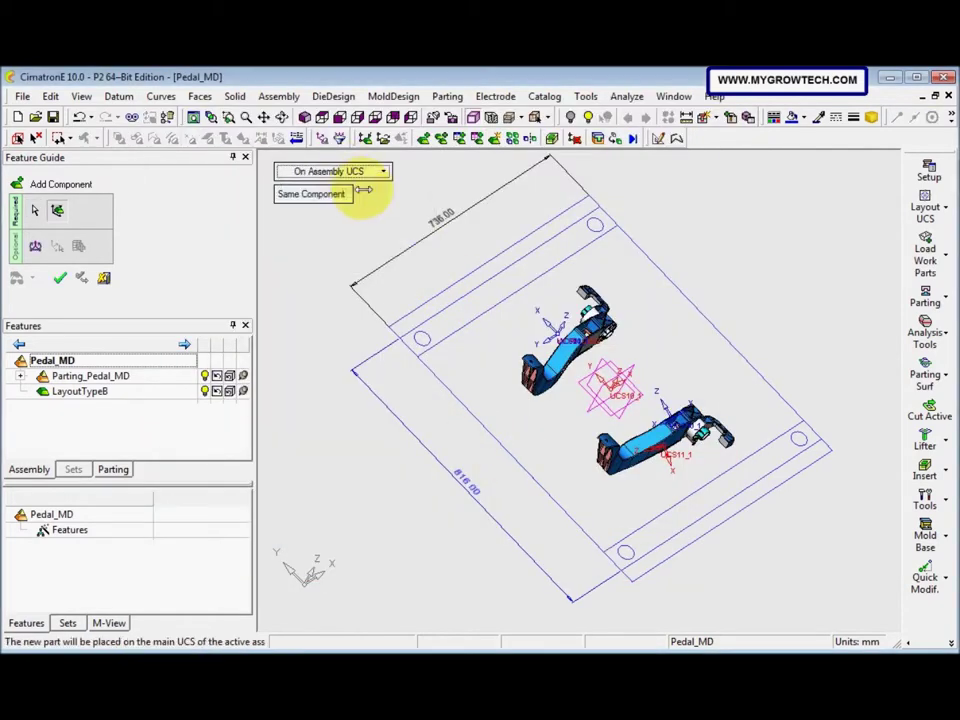
pyautogui.click(401, 270)
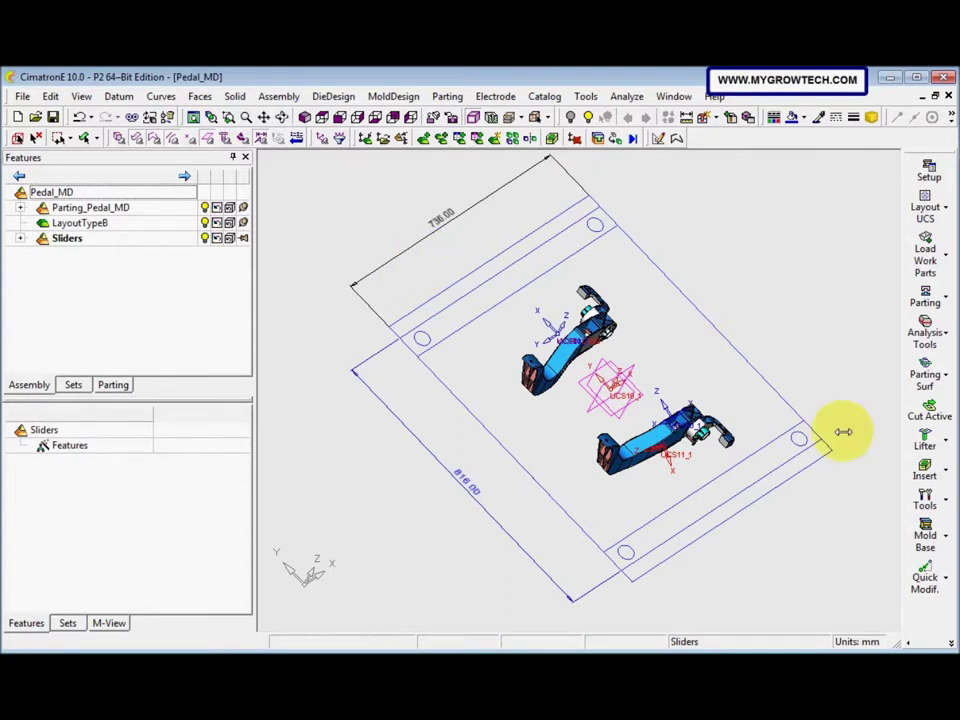
# Step: Start adding a mold slide unit from the catalog to the Sliders assembly
pyautogui.click(924, 641)
pyautogui.click(810, 600)
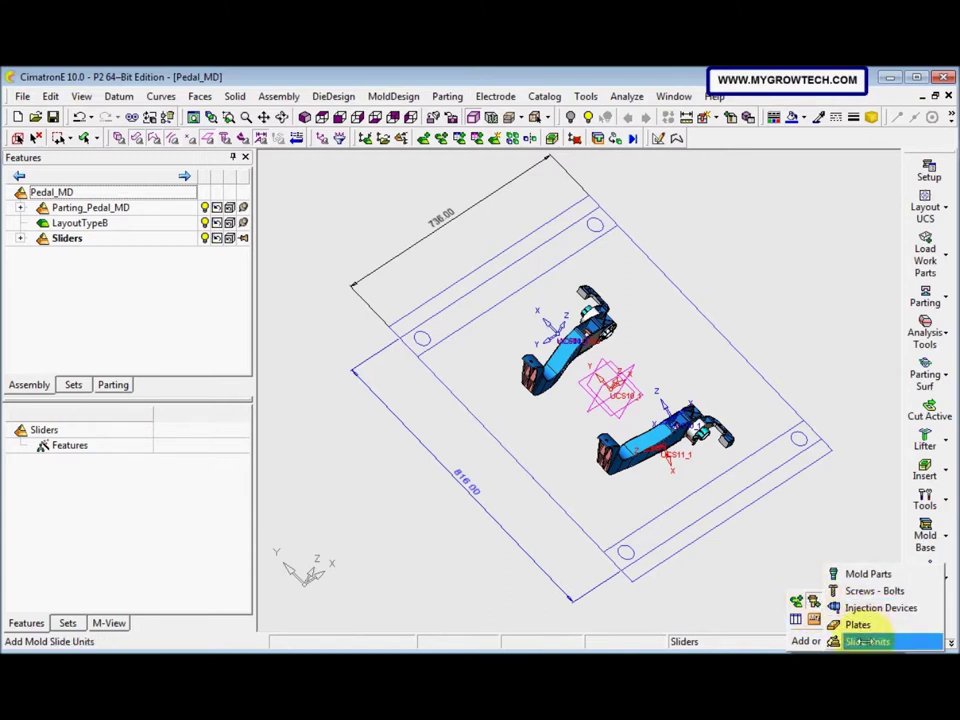
pyautogui.click(866, 640)
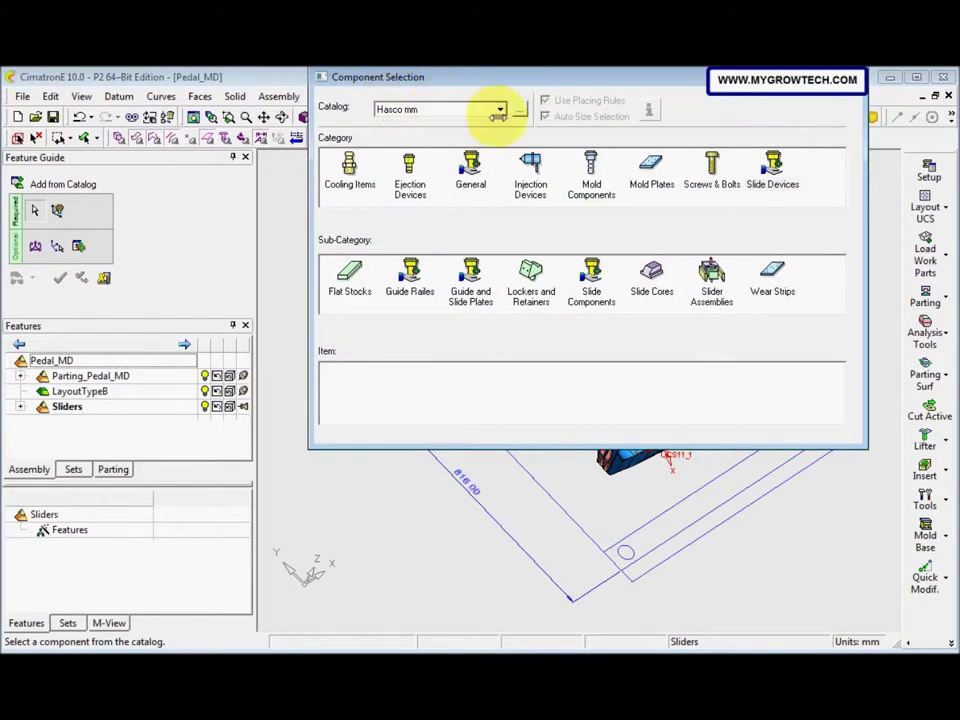
pyautogui.click(519, 109)
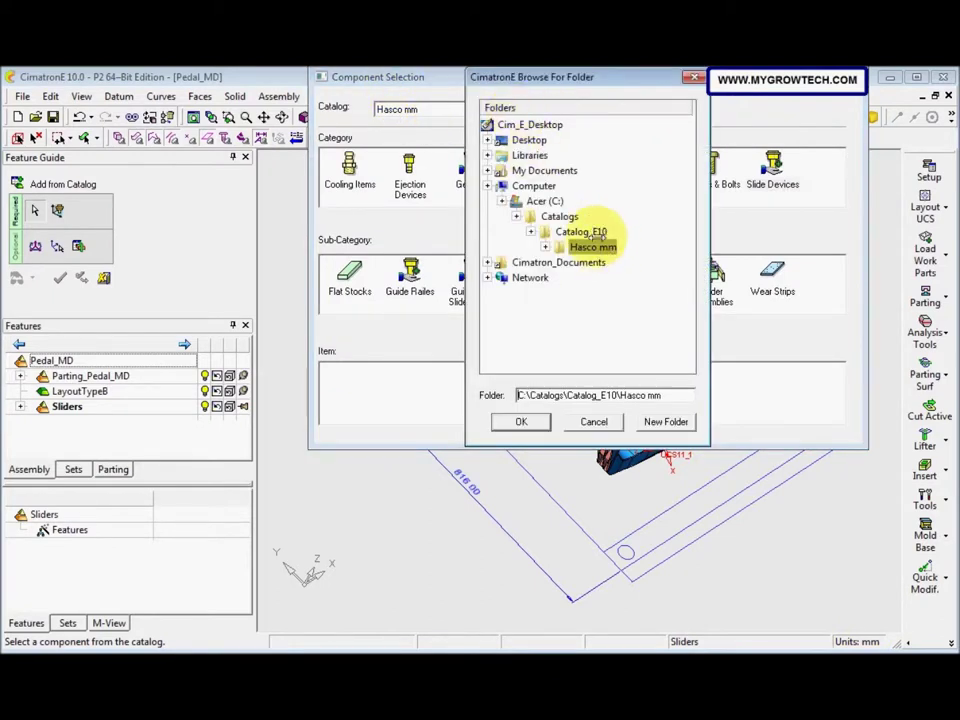
pyautogui.click(530, 277)
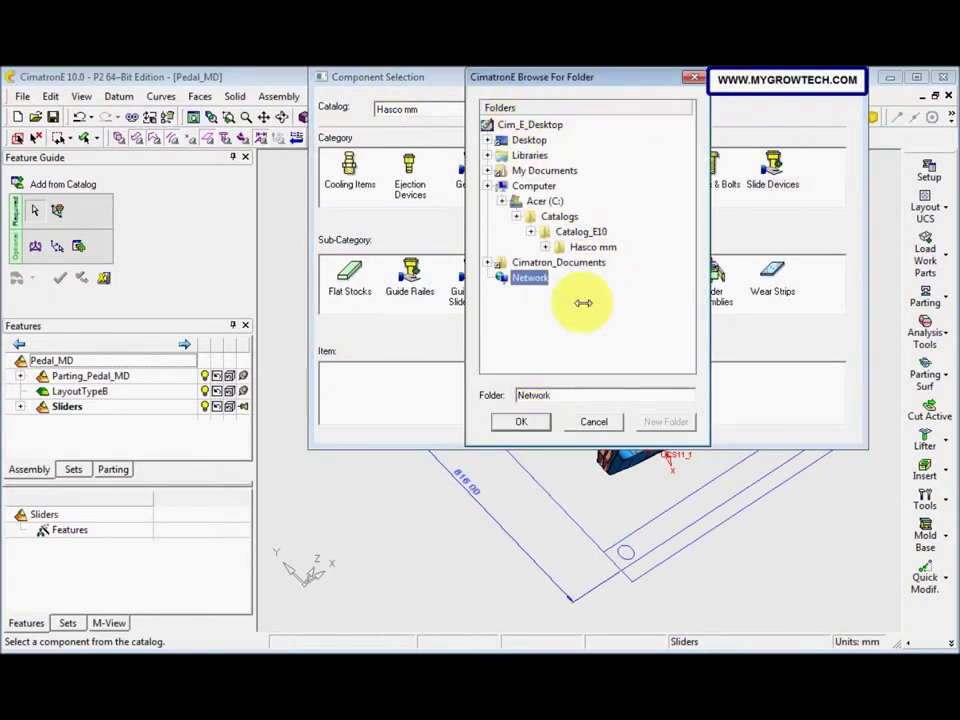
pyautogui.click(580, 231)
pyautogui.click(594, 421)
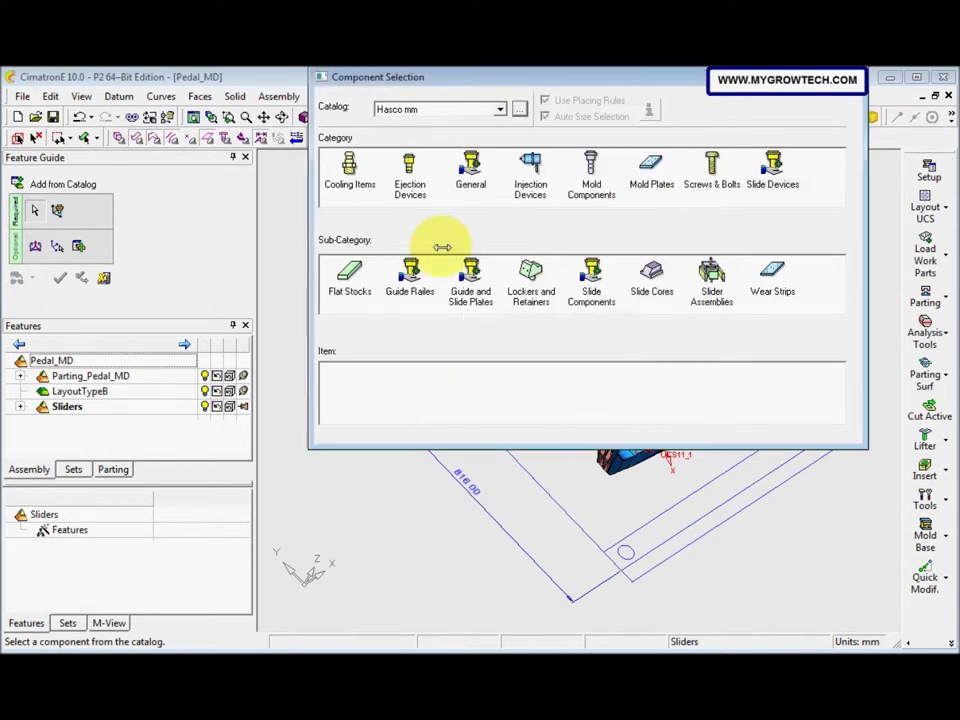
# Step: Choose Slide Core Mechanism Assembly Z 180 from the Hasco mm Slider Assemblies and select the main XY plane as its placement face
pyautogui.click(711, 285)
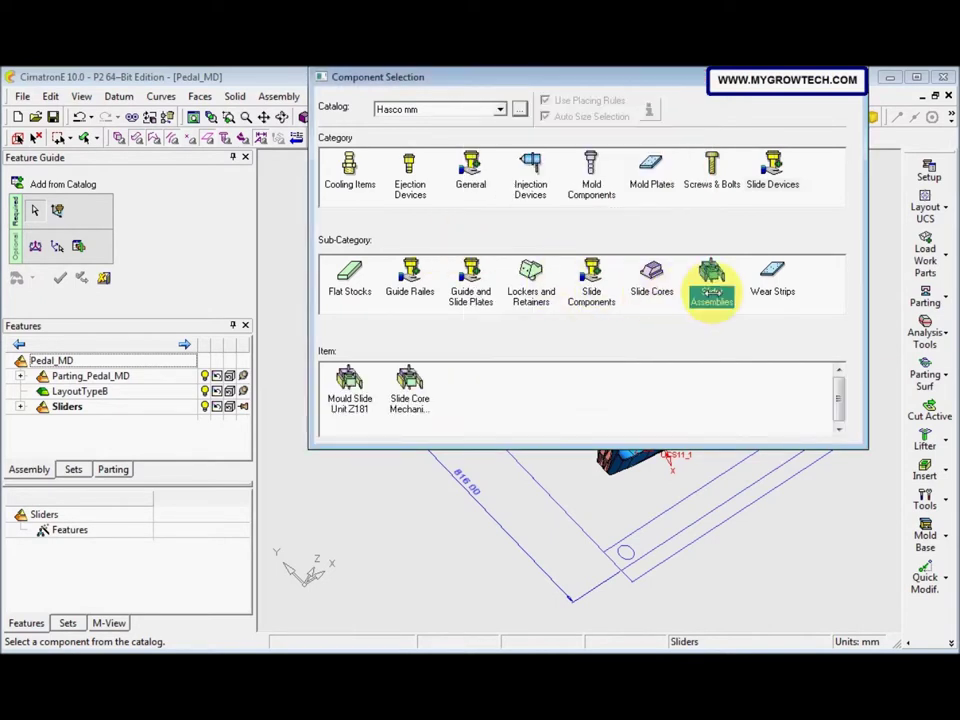
pyautogui.click(410, 388)
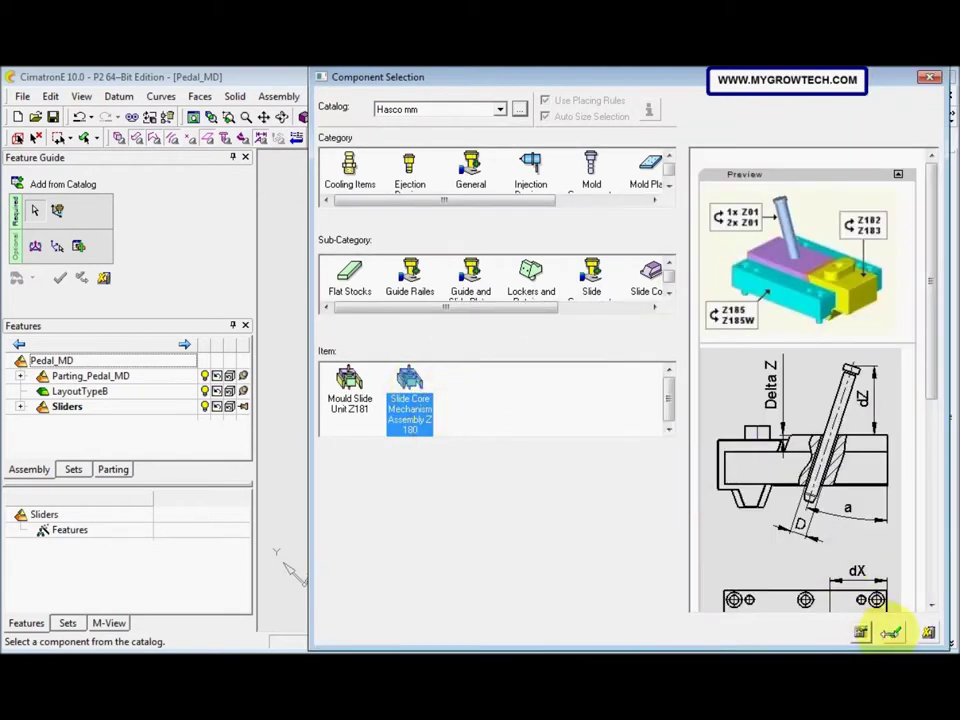
pyautogui.click(895, 632)
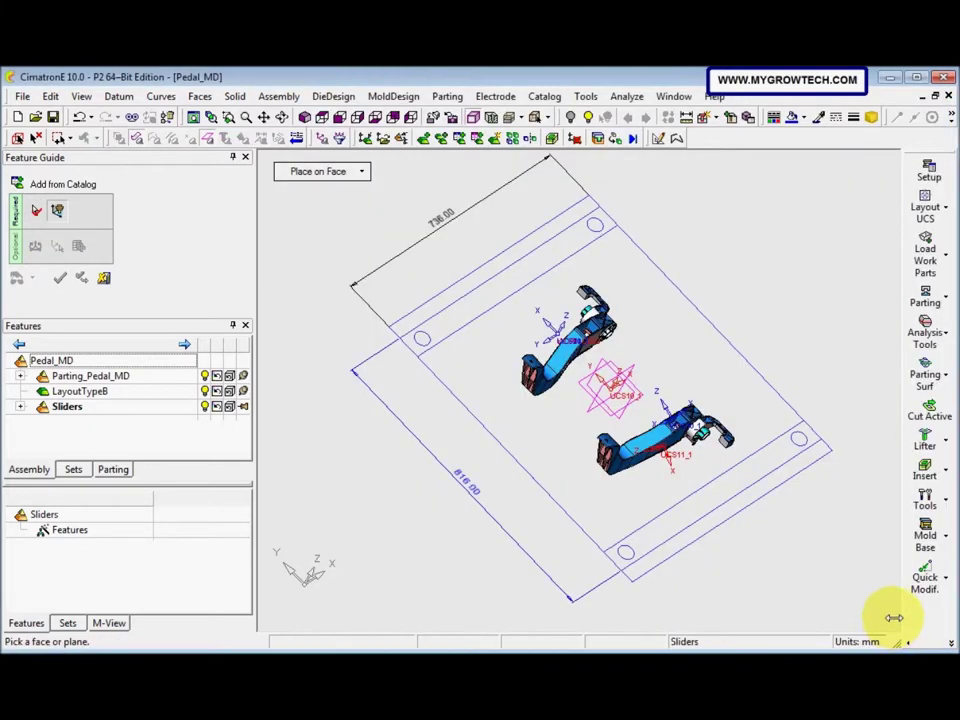
pyautogui.moveTo(583, 400); pyautogui.dragTo(529, 429, button='middle')
pyautogui.scroll(3, 606, 336)
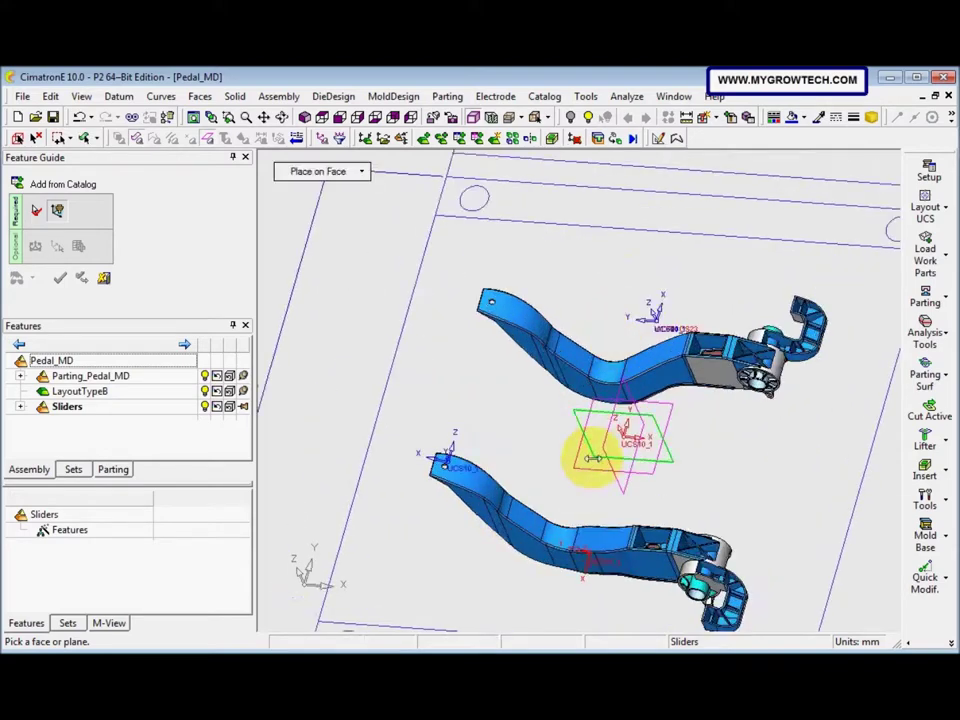
pyautogui.click(593, 458)
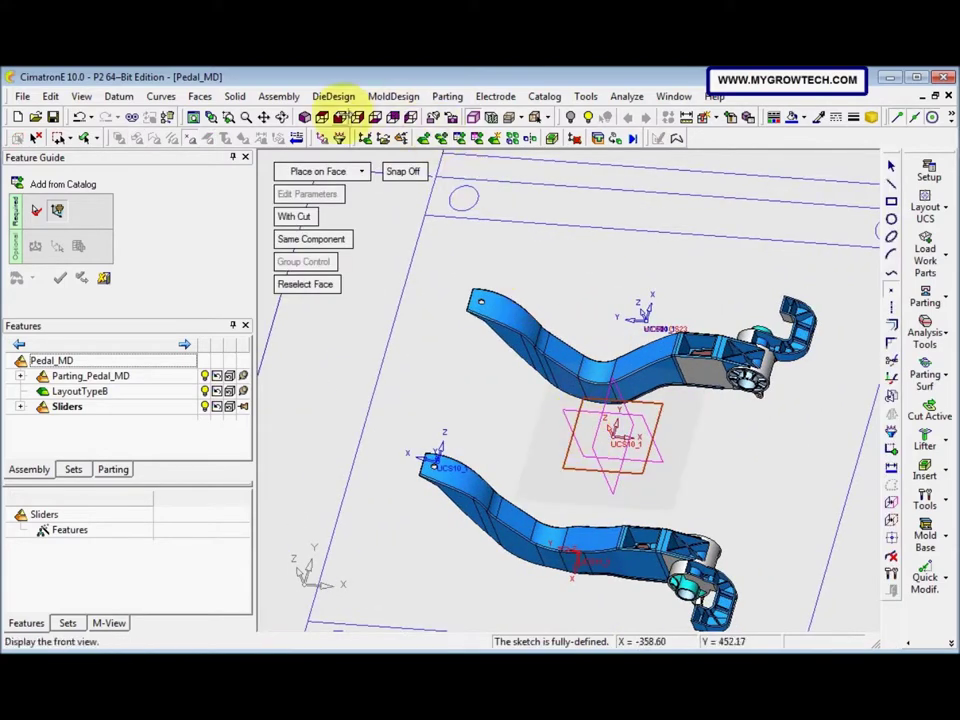
# Step: Draw a symmetry line along the main UCS X axis, midway between the two pedals, in the placement sketch
pyautogui.moveTo(560, 330); pyautogui.dragTo(546, 446, button='middle')
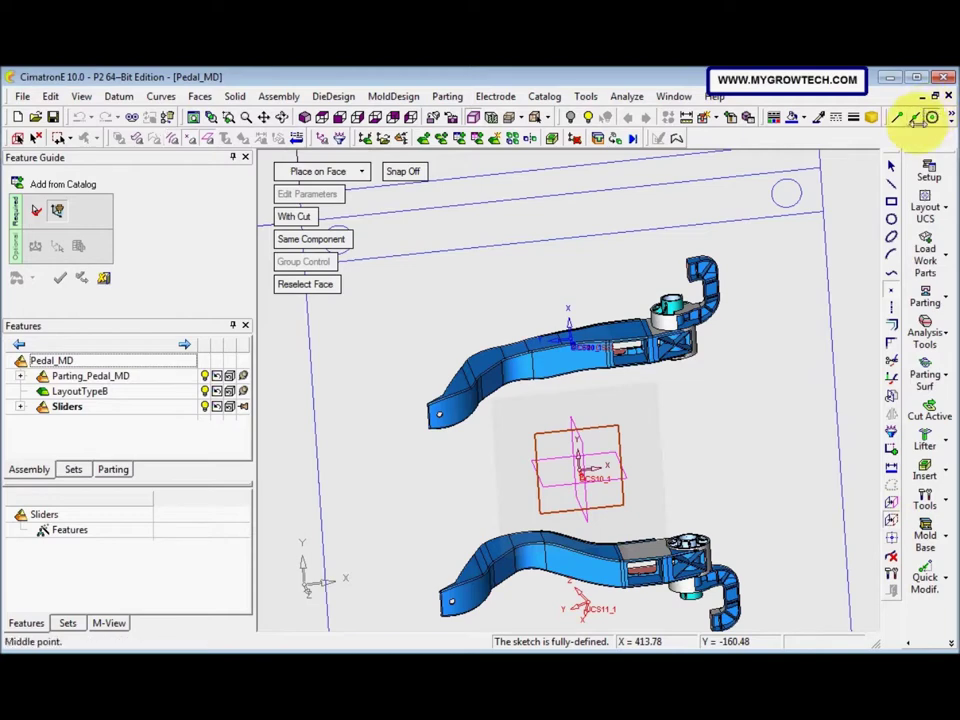
pyautogui.scroll(5, 669, 375)
pyautogui.scroll(5, 698, 322)
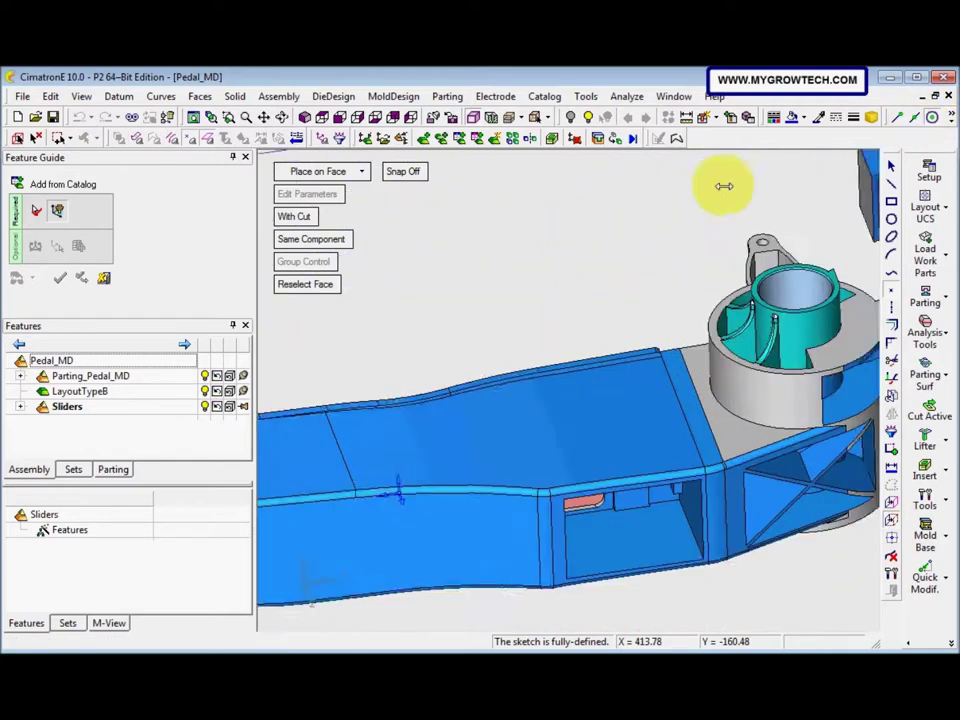
pyautogui.moveTo(724, 186); pyautogui.dragTo(463, 300, button='middle')
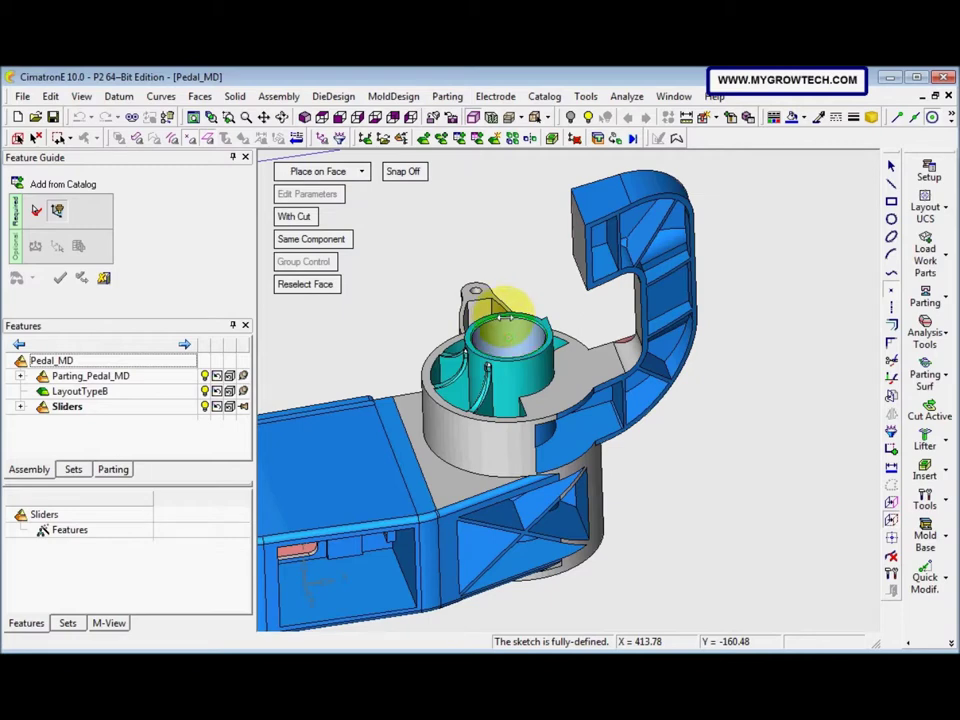
pyautogui.moveTo(508, 310)
pyautogui.mouseDown(button='middle')
pyautogui.moveTo(450, 407)
pyautogui.moveTo(429, 339)
pyautogui.moveTo(436, 324)
pyautogui.moveTo(435, 339)
pyautogui.moveTo(390, 216)
pyautogui.mouseUp(button='middle')
pyautogui.scroll(-5, 500, 326)
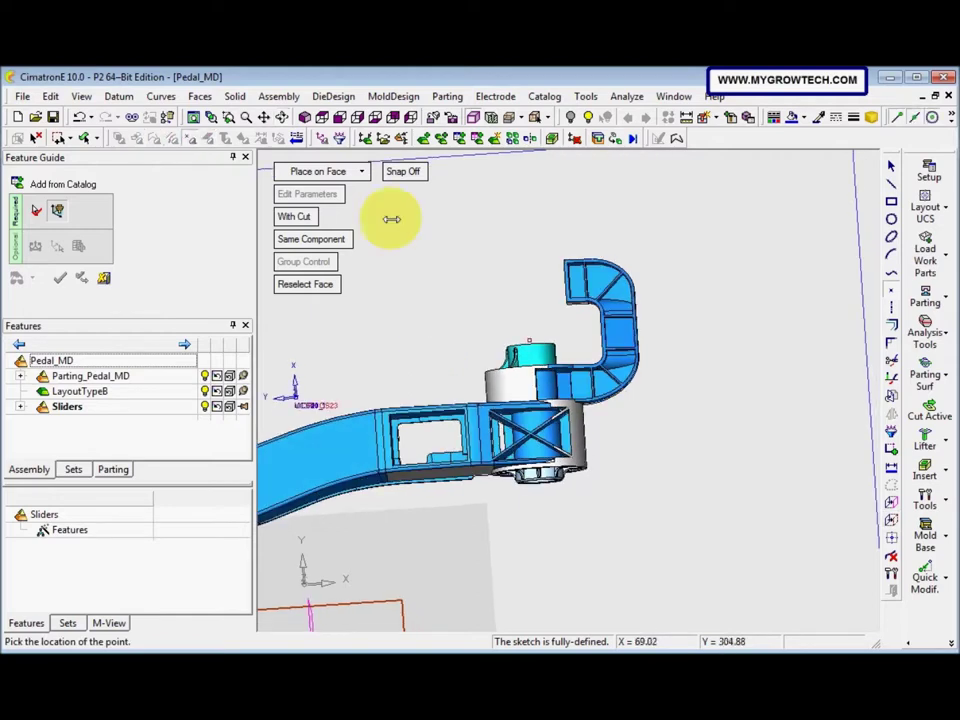
pyautogui.click(326, 114)
pyautogui.scroll(4, 579, 364)
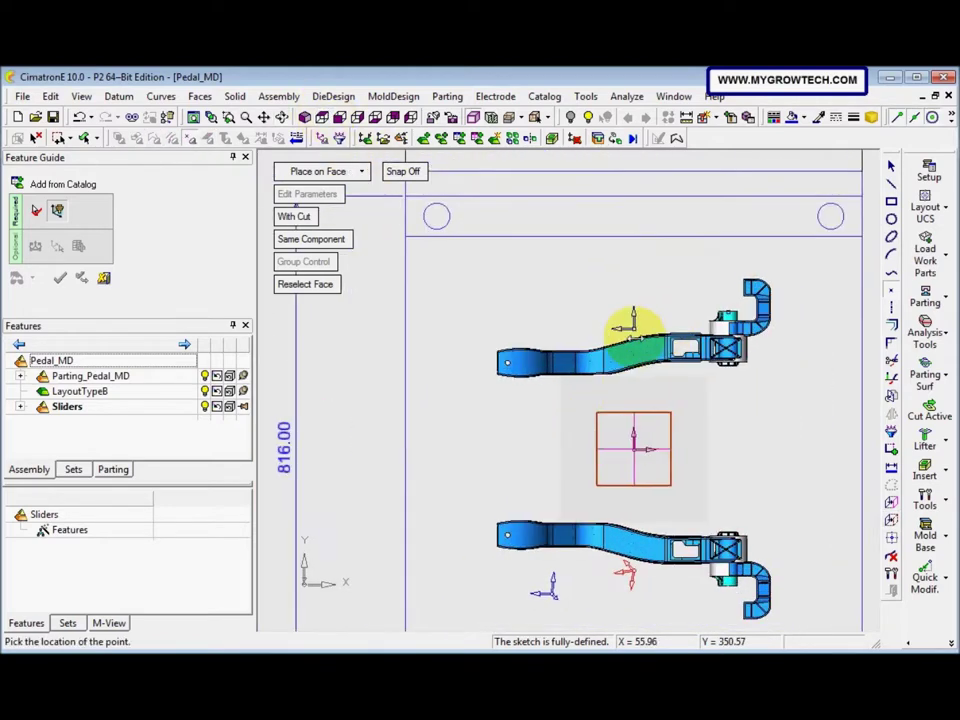
pyautogui.scroll(3, 530, 410)
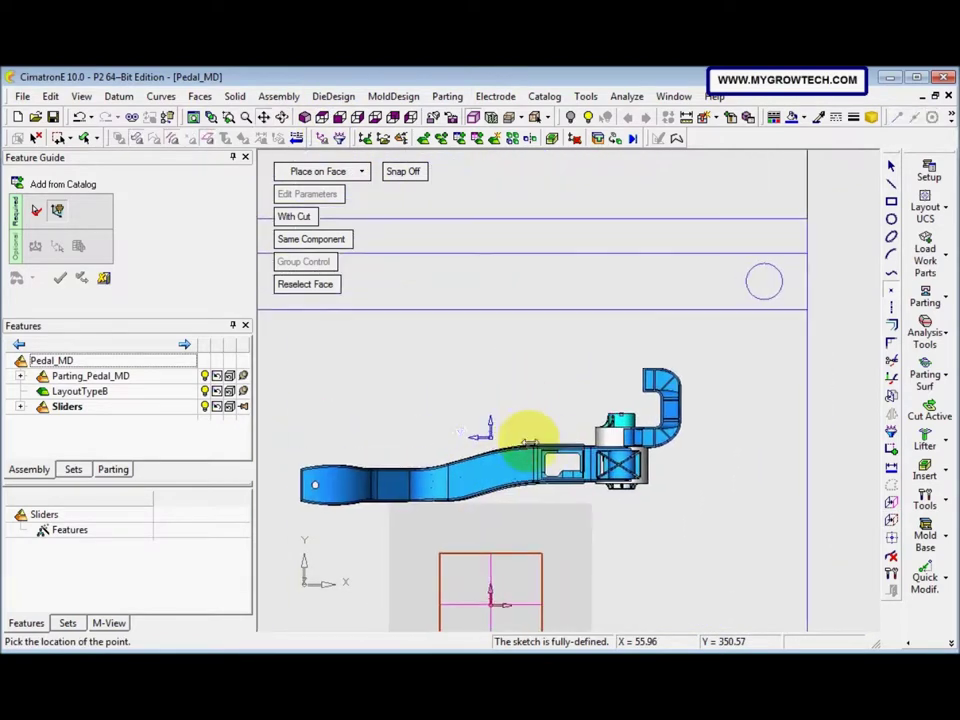
pyautogui.scroll(-2, 705, 443)
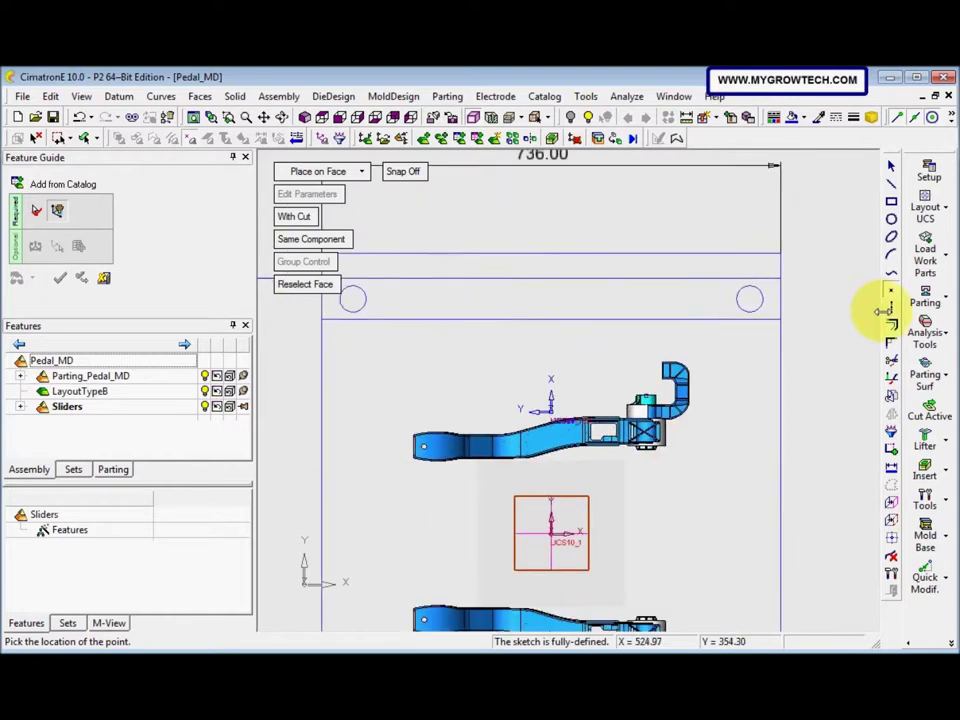
pyautogui.click(889, 310)
pyautogui.click(400, 533)
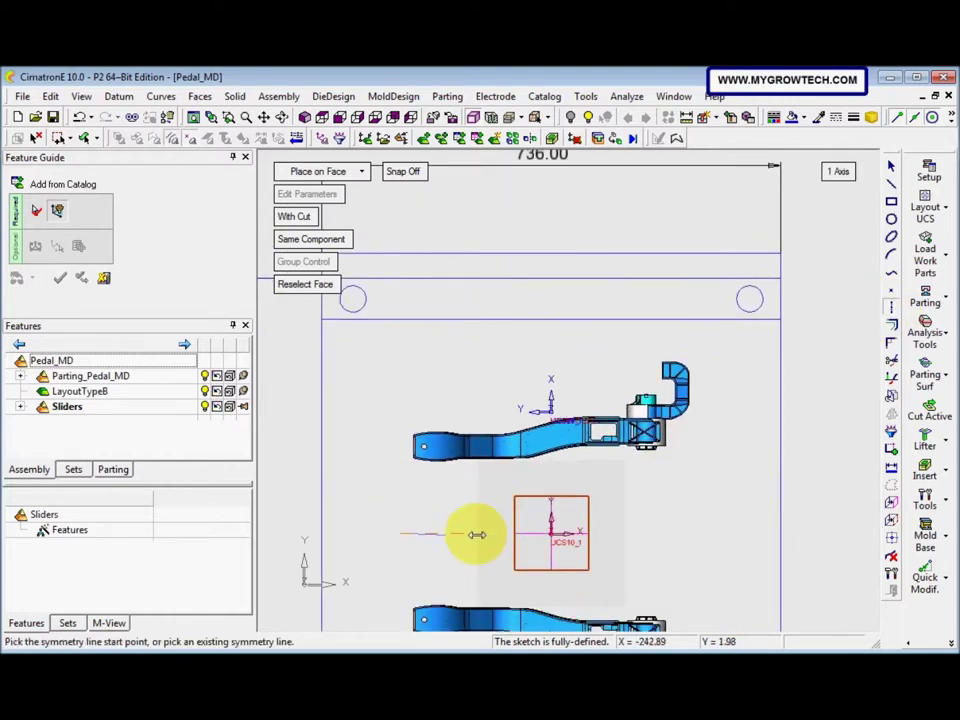
pyautogui.click(733, 533)
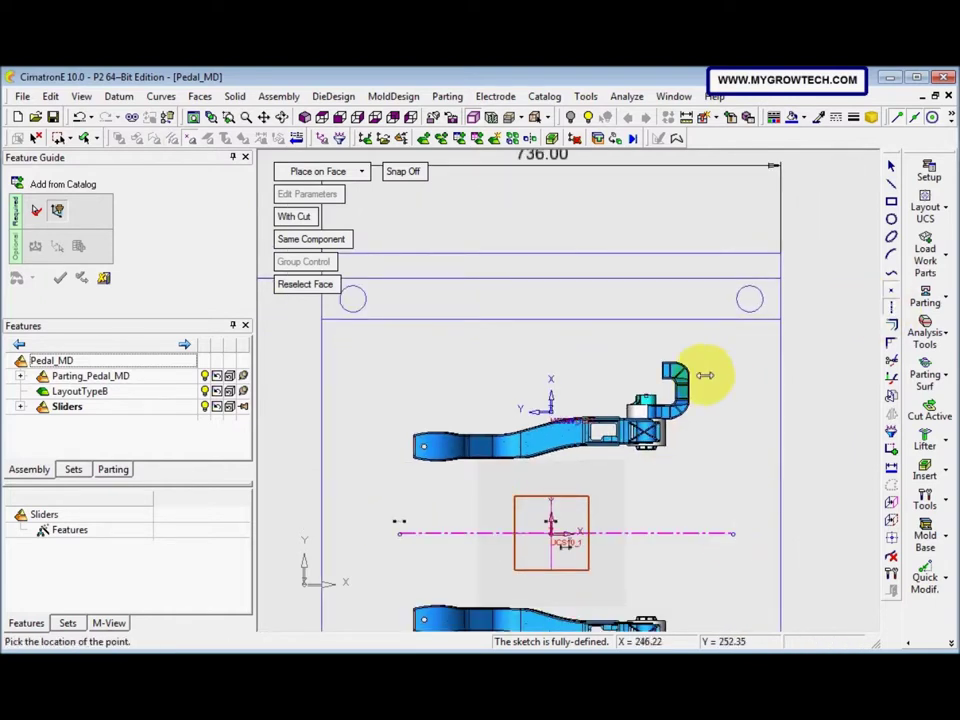
# Step: Place the slide unit's point in line with the upper pedal's boss and dimension it 60 mm from the boss's end
pyautogui.click(645, 318)
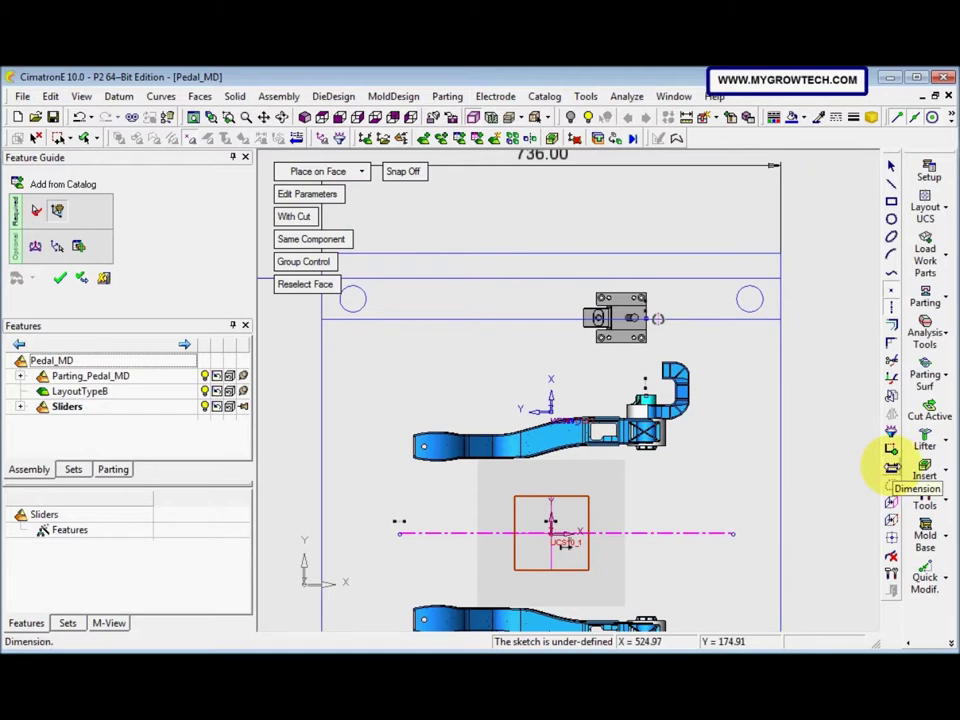
pyautogui.click(891, 467)
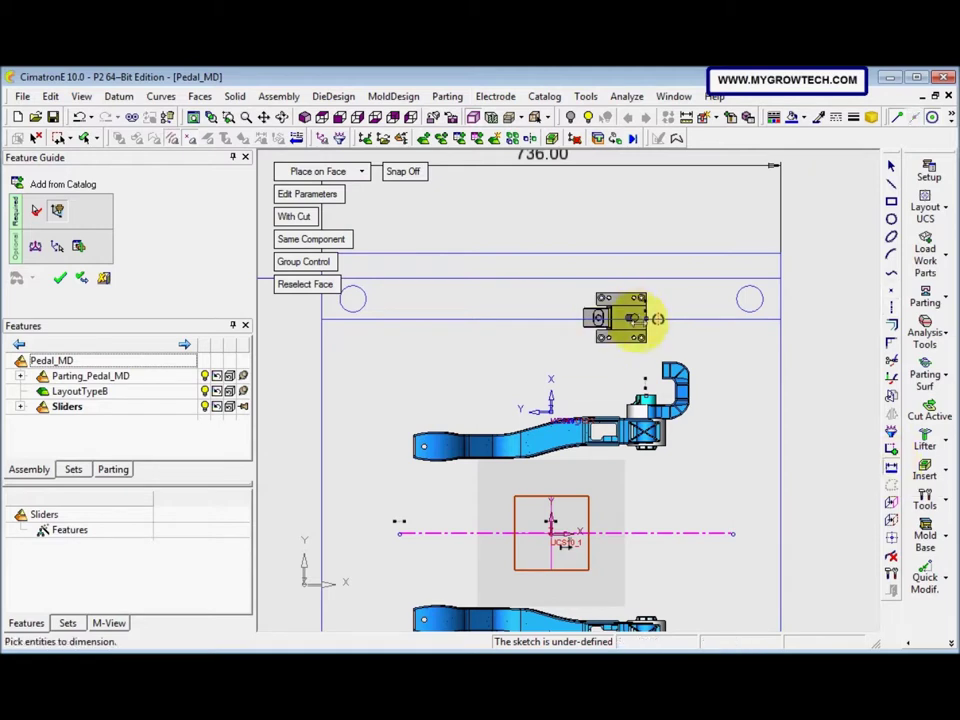
pyautogui.click(643, 388)
pyautogui.click(720, 366)
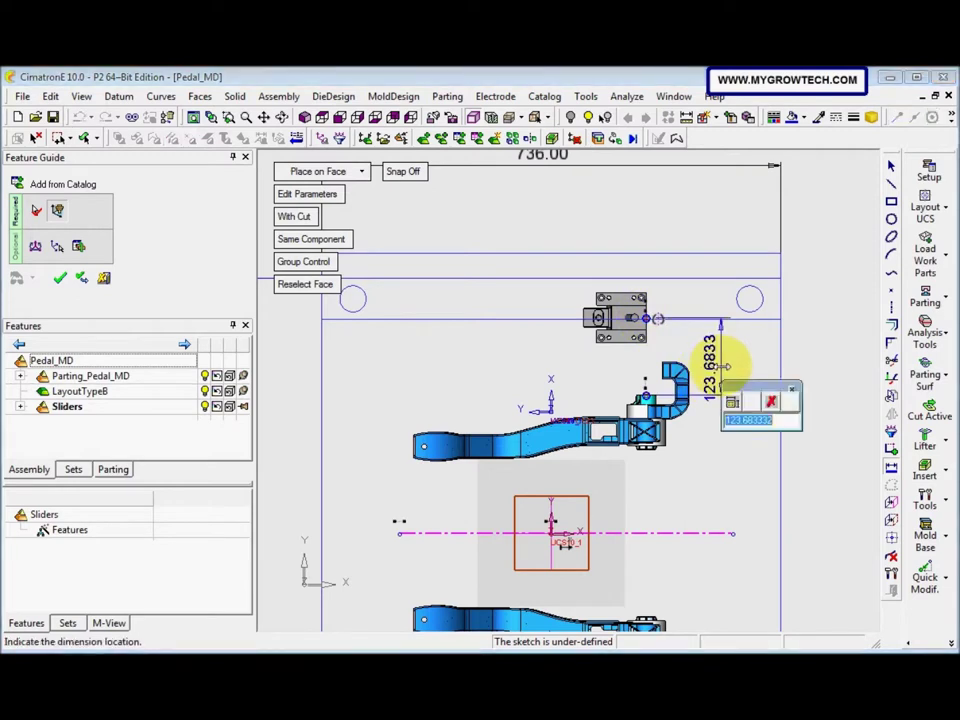
pyautogui.write('6')
pyautogui.press('Return')
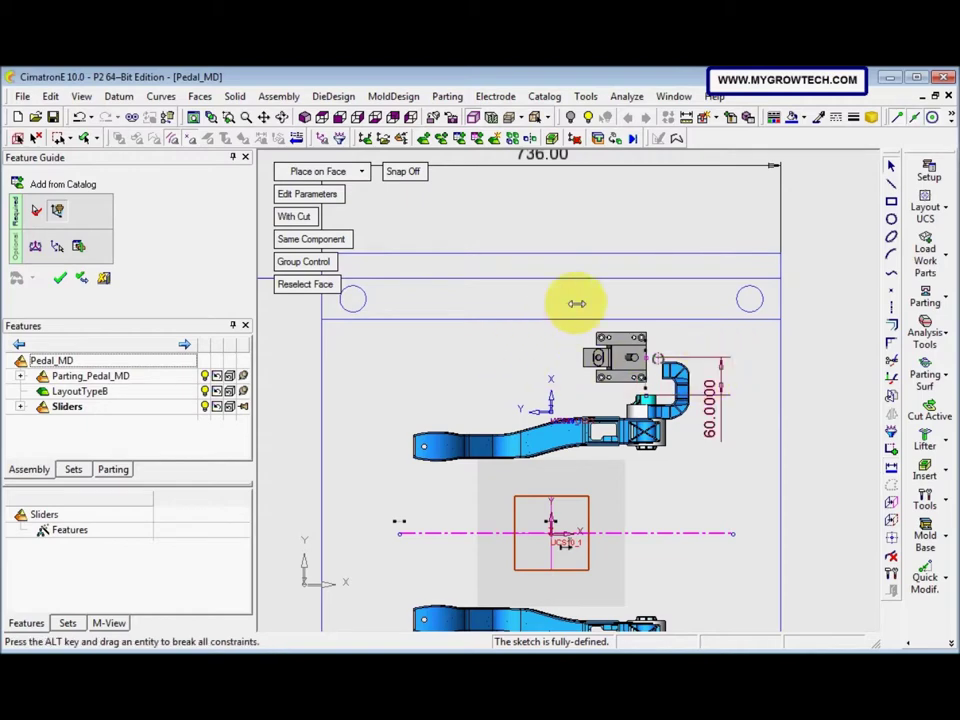
# Step: Offset both slide units by Delta Z -115 mm and rotate them -90 degrees about the Z axis
pyautogui.scroll(-3, 540, 380)
pyautogui.scroll(4, 606, 400)
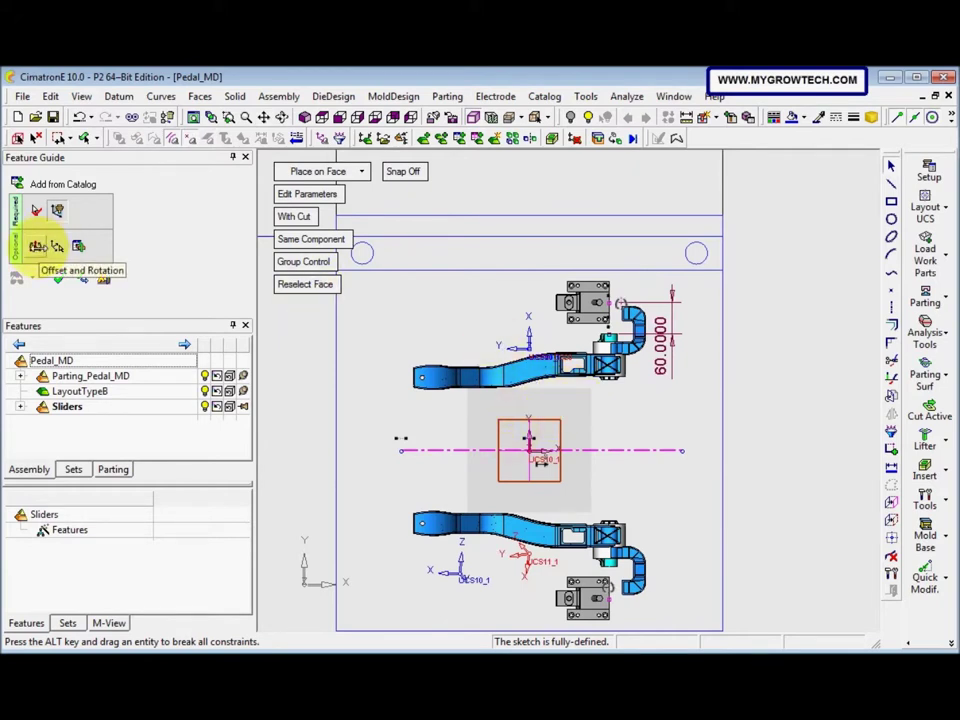
pyautogui.click(37, 246)
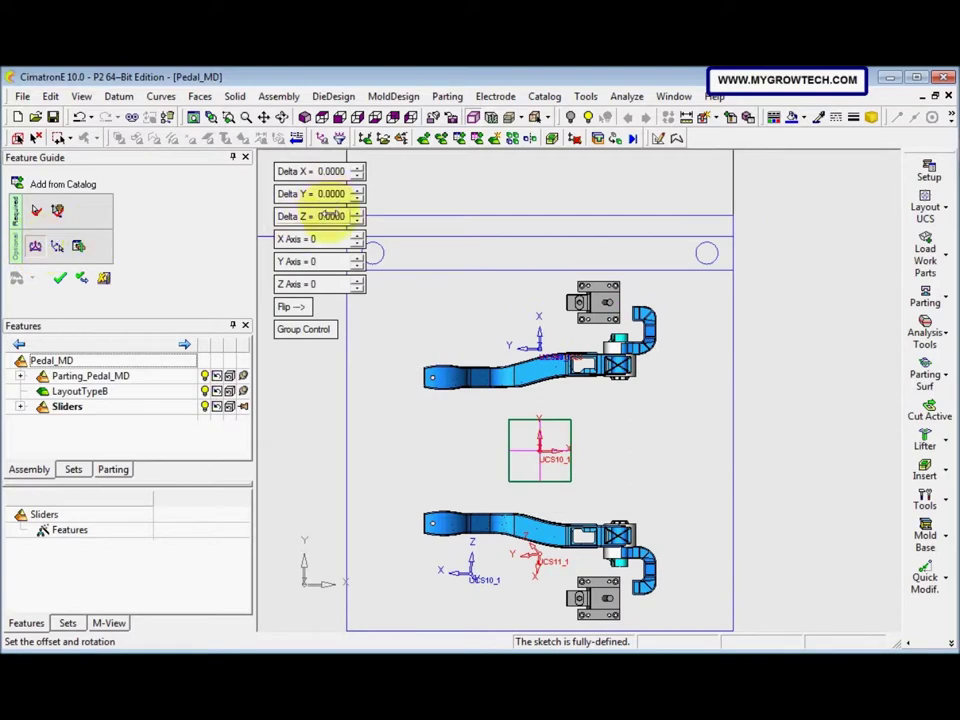
pyautogui.click(316, 216)
pyautogui.press('BackSpace')
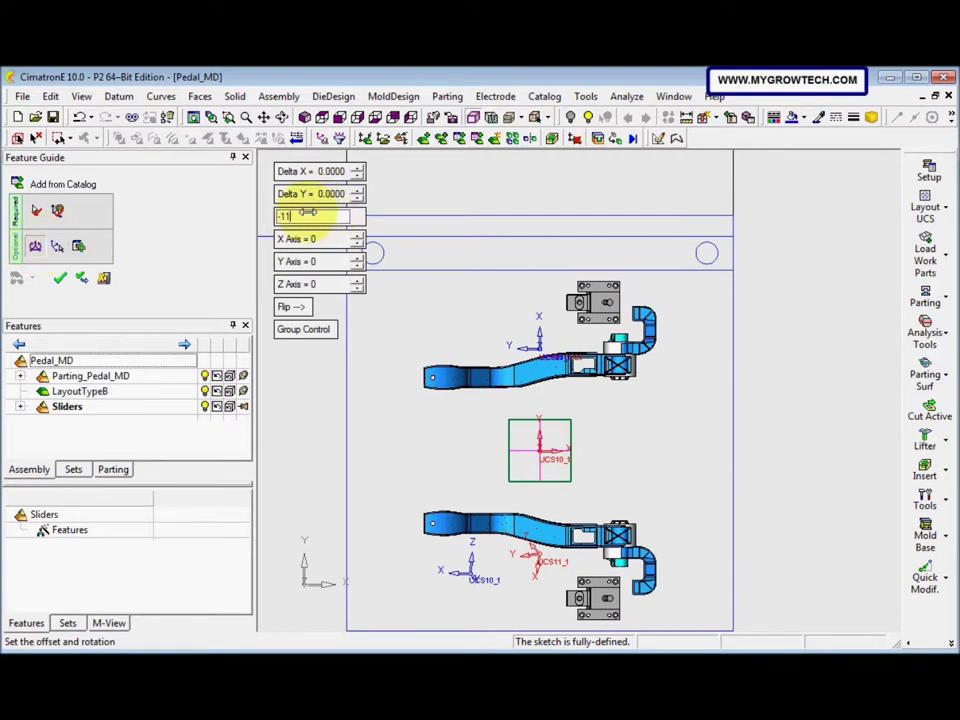
pyautogui.press('Return')
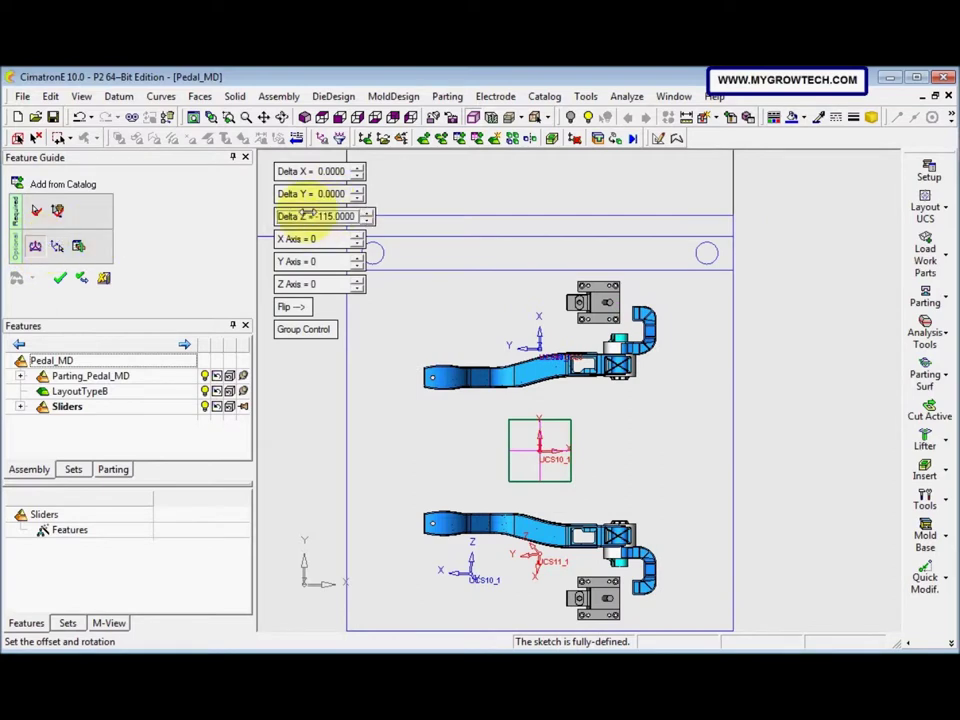
pyautogui.click(320, 284)
pyautogui.press('BackSpace')
pyautogui.press('Return')
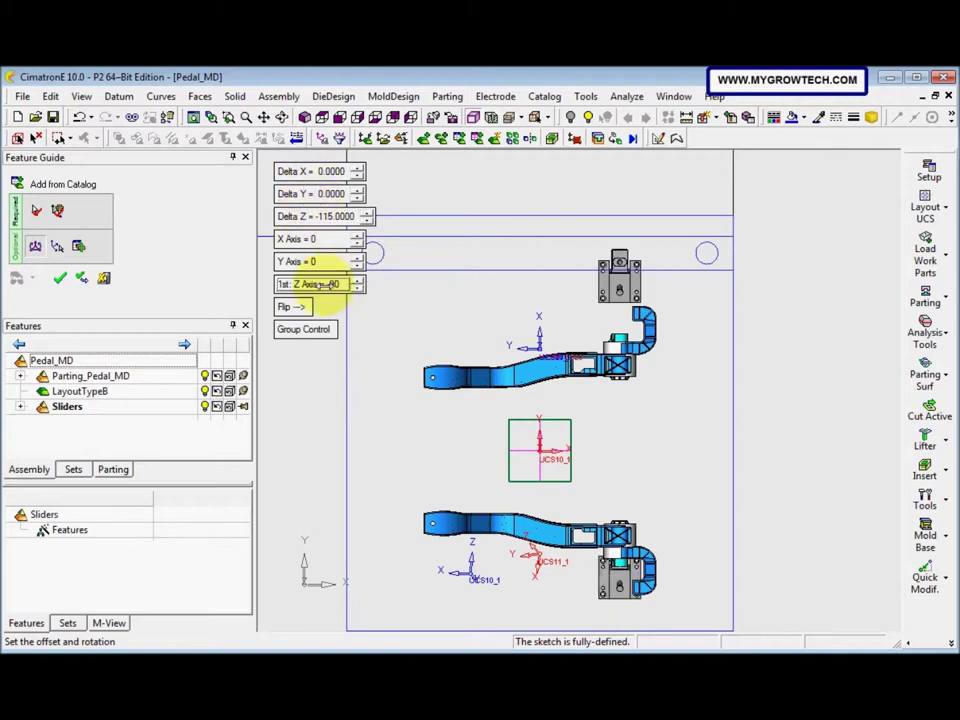
# Step: Under individual control, set only the lower slide unit's Z-axis rotation to 90 degrees, returning to group control when done
pyautogui.scroll(2, 531, 461)
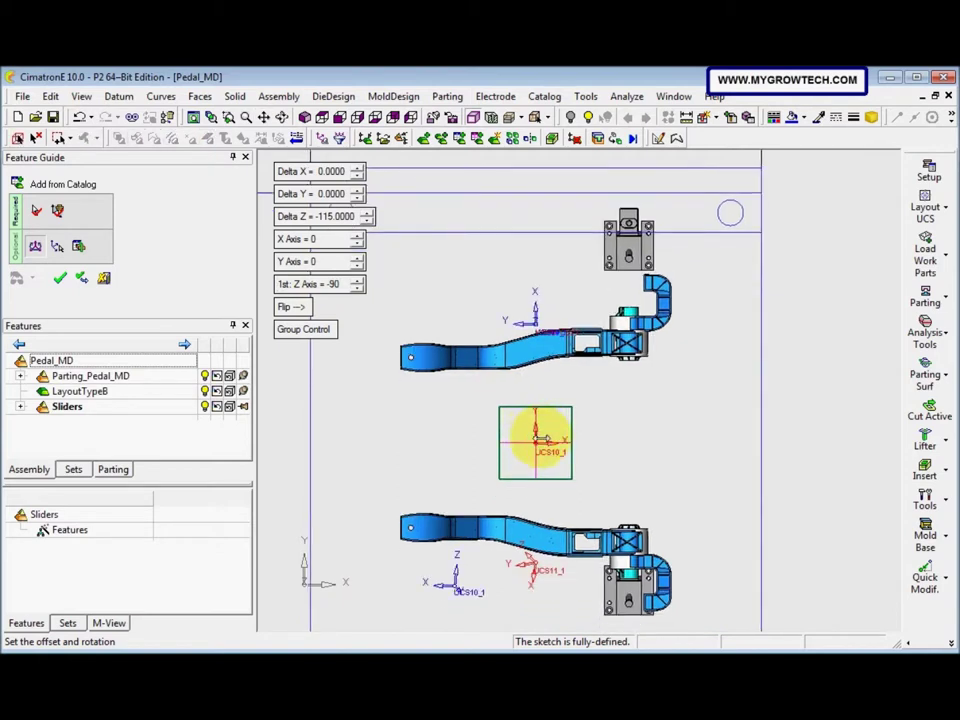
pyautogui.scroll(-2, 615, 467)
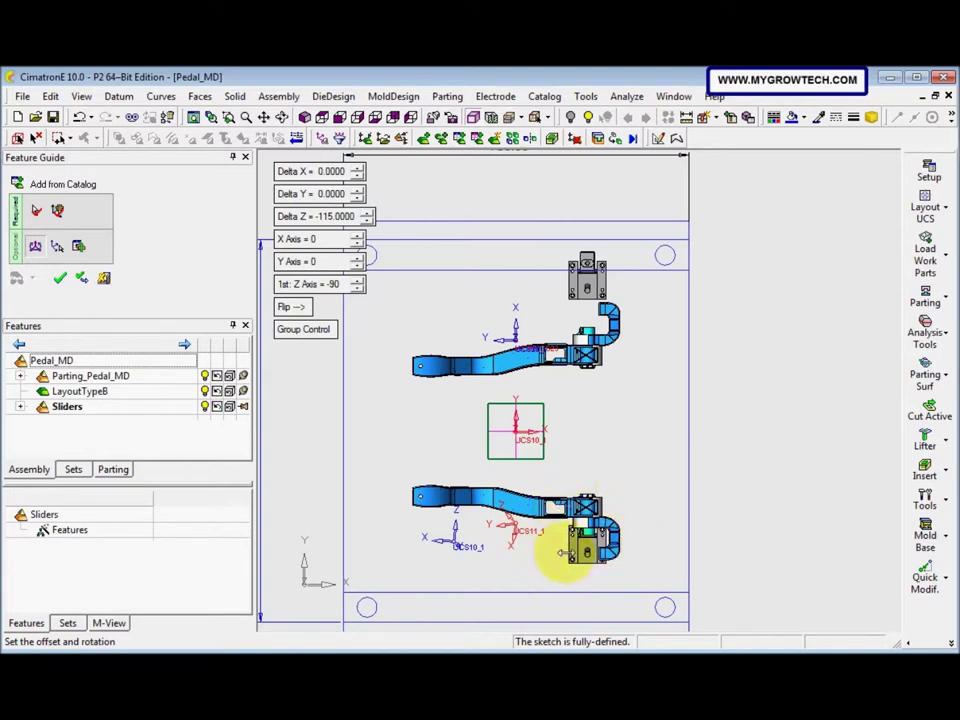
pyautogui.click(303, 329)
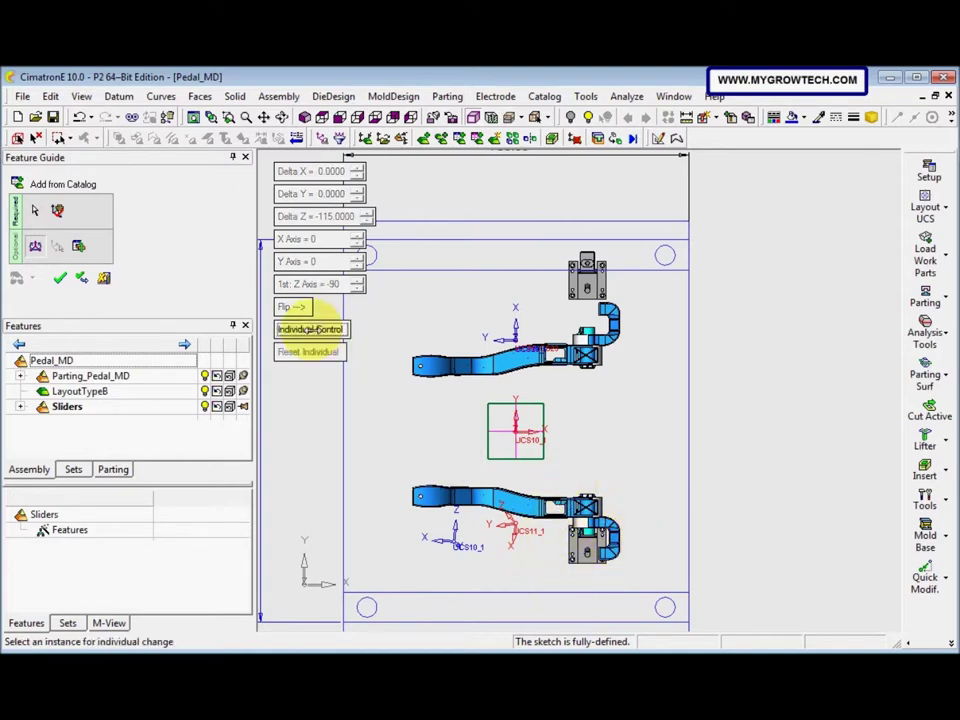
pyautogui.click(584, 548)
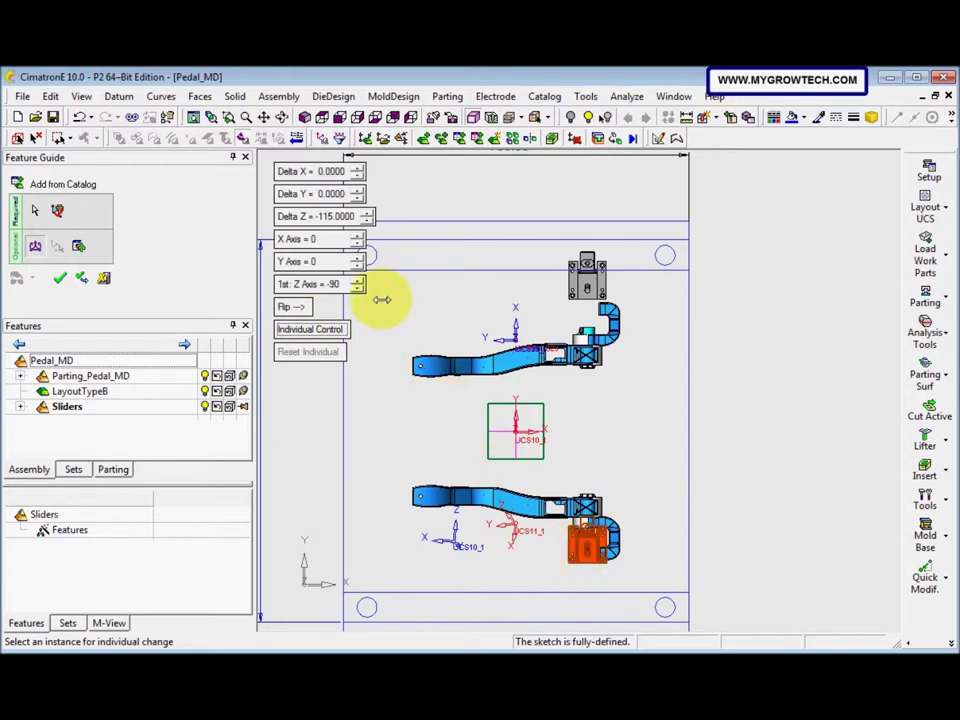
pyautogui.click(329, 284)
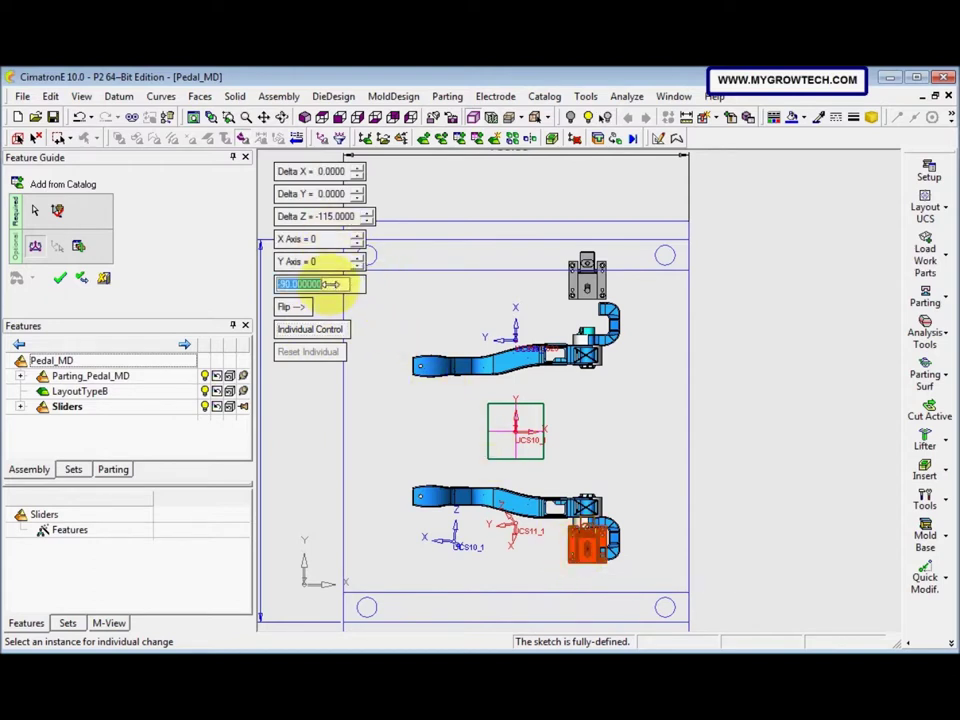
pyautogui.write('90')
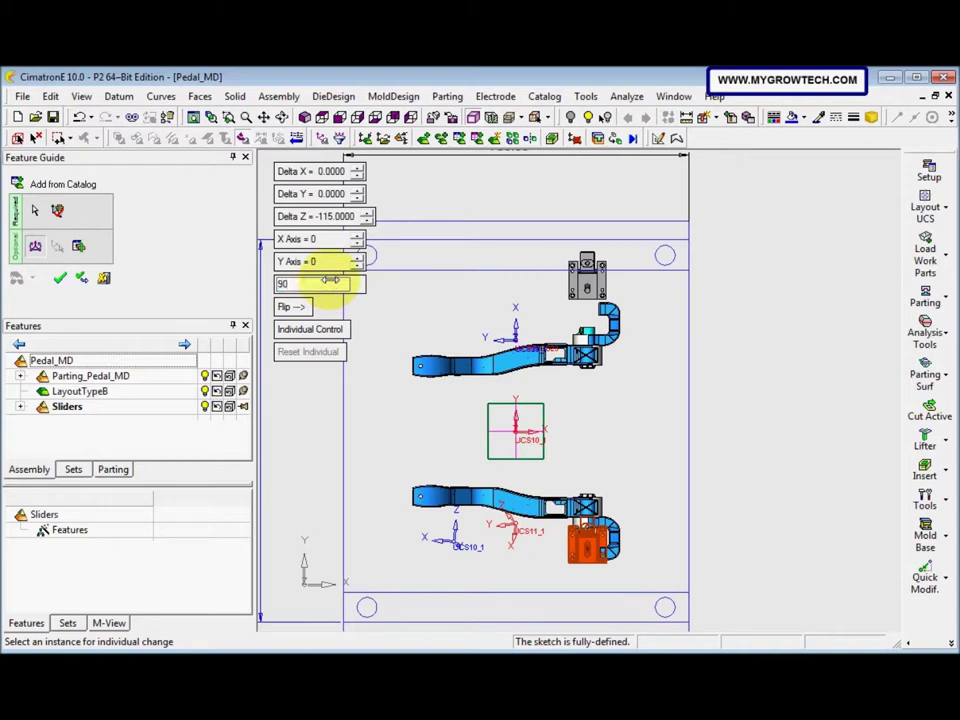
pyautogui.press('Return')
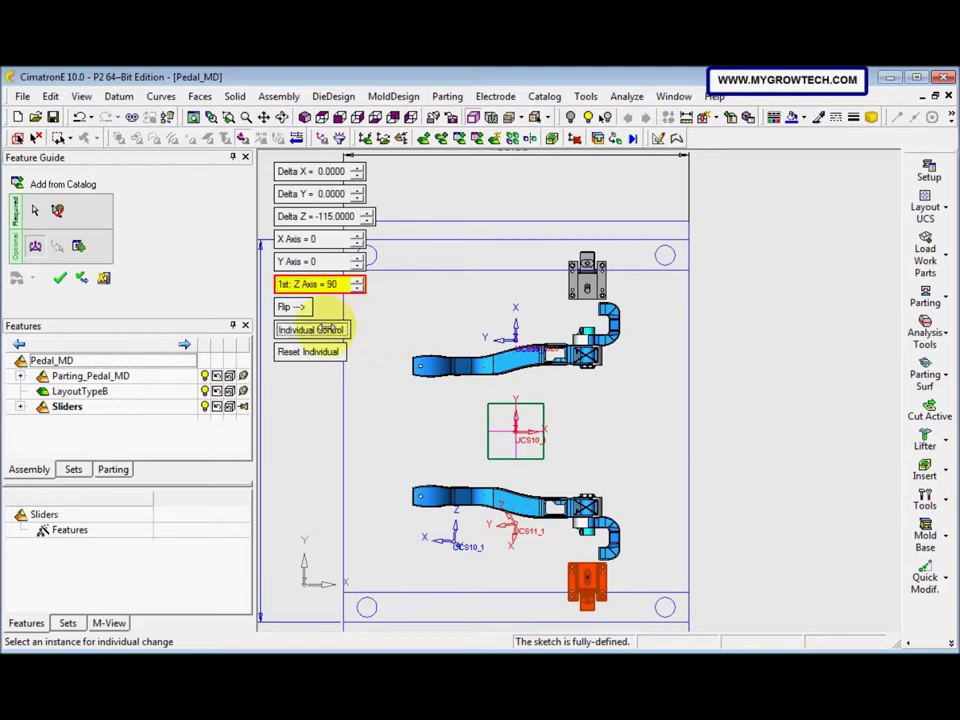
pyautogui.click(320, 329)
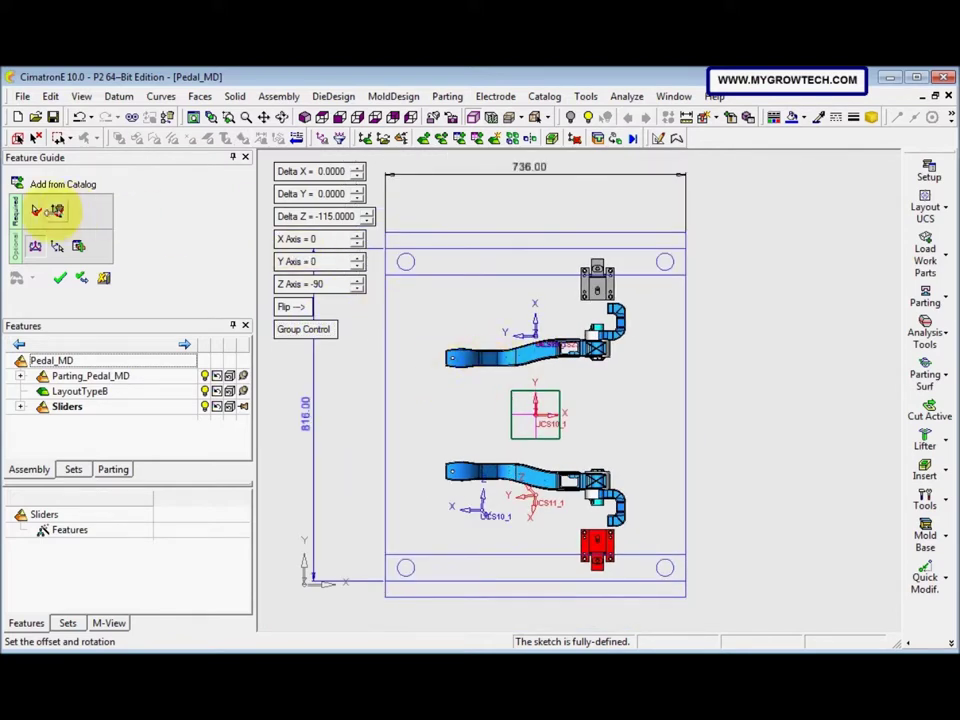
# Step: Edit the slide unit's parameters and set the Slide Z 180 catalog item's main dimensions to b1 100, l1 80 and h1 100
pyautogui.click(55, 210)
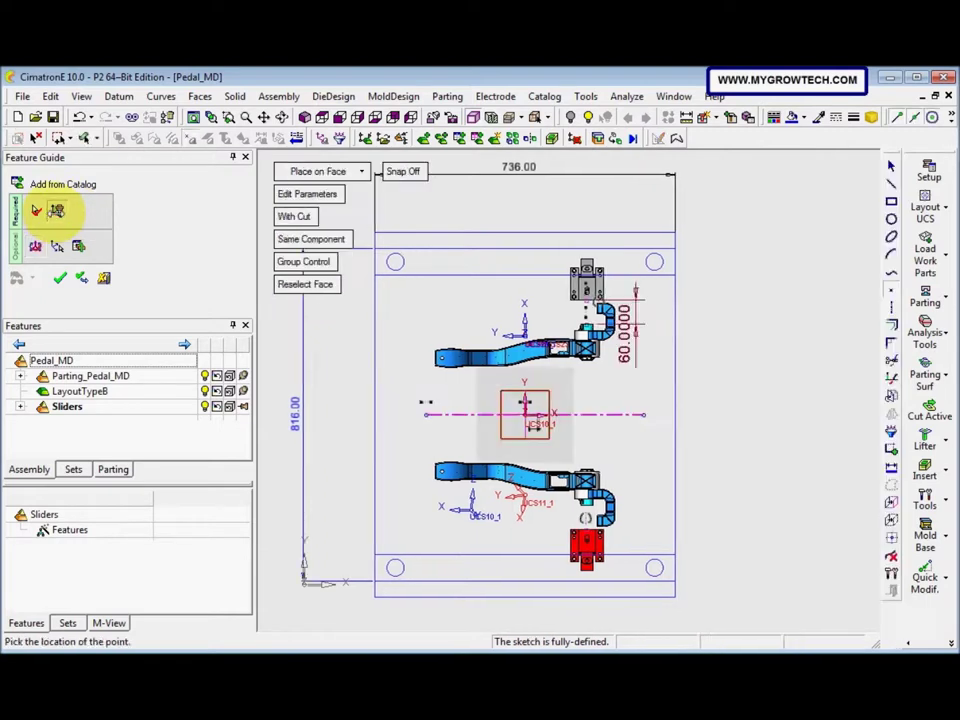
pyautogui.click(330, 193)
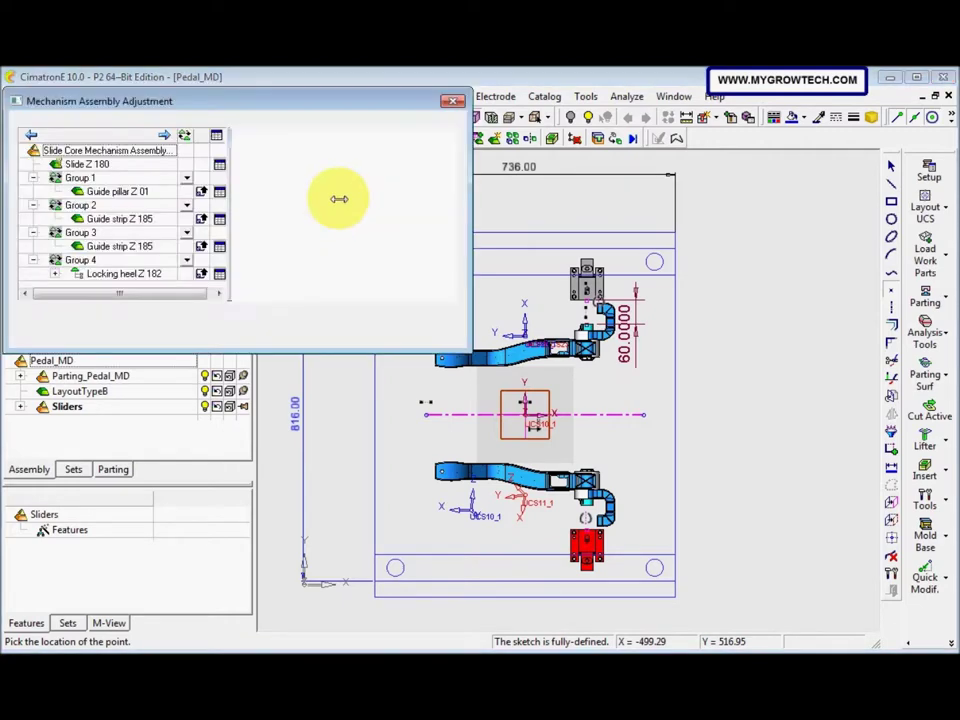
pyautogui.moveTo(326, 96); pyautogui.dragTo(528, 133)
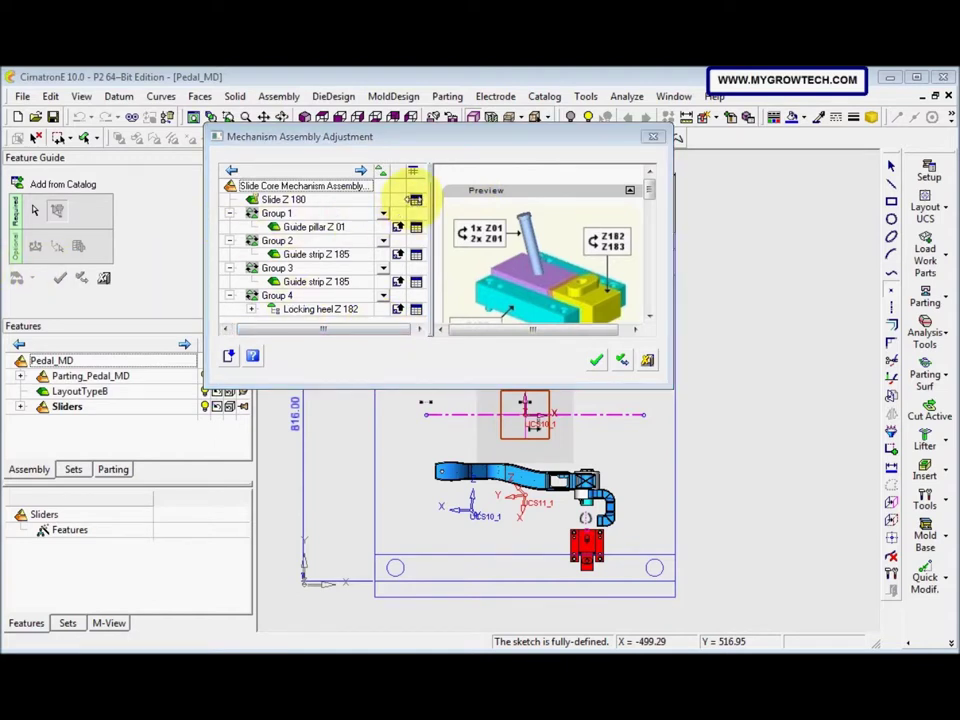
pyautogui.click(414, 199)
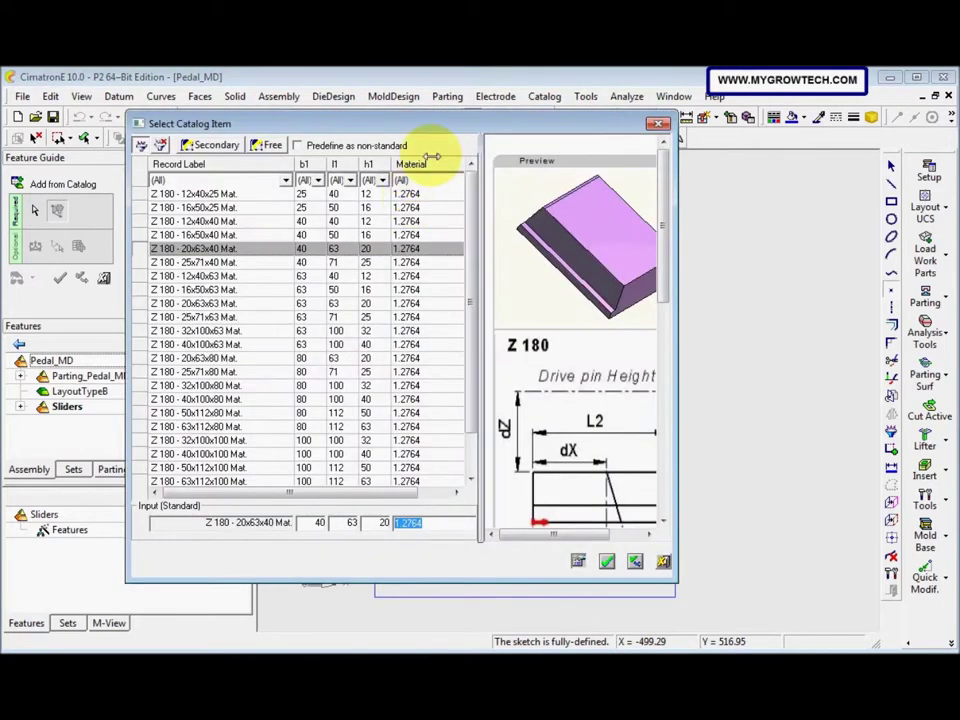
pyautogui.moveTo(461, 123); pyautogui.dragTo(485, 120)
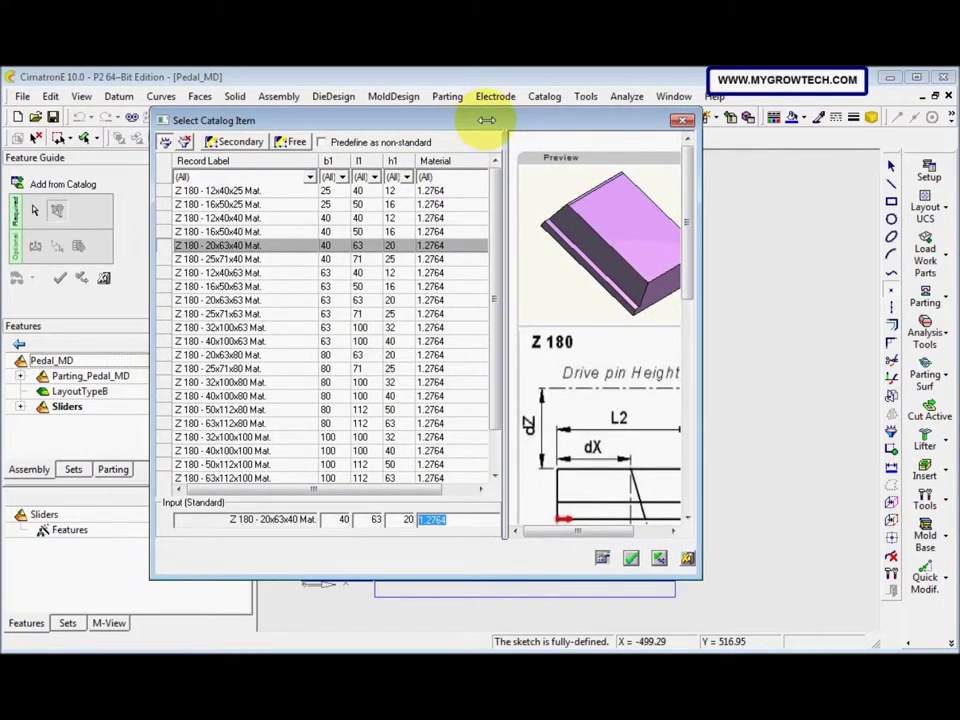
pyautogui.moveTo(487, 120); pyautogui.dragTo(526, 112)
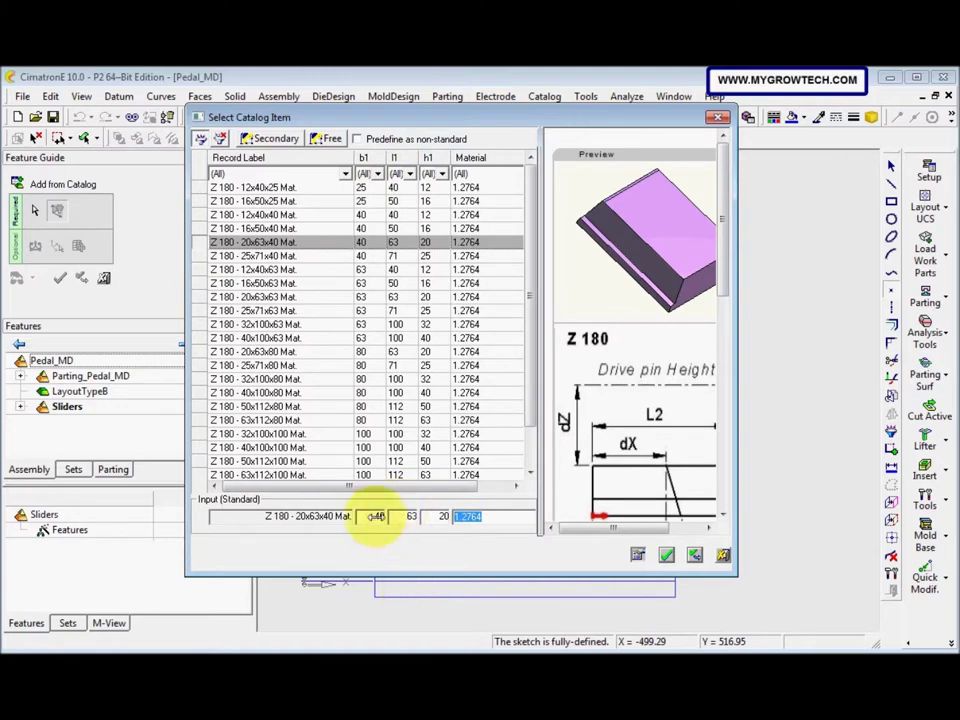
pyautogui.click(375, 515)
pyautogui.write('100')
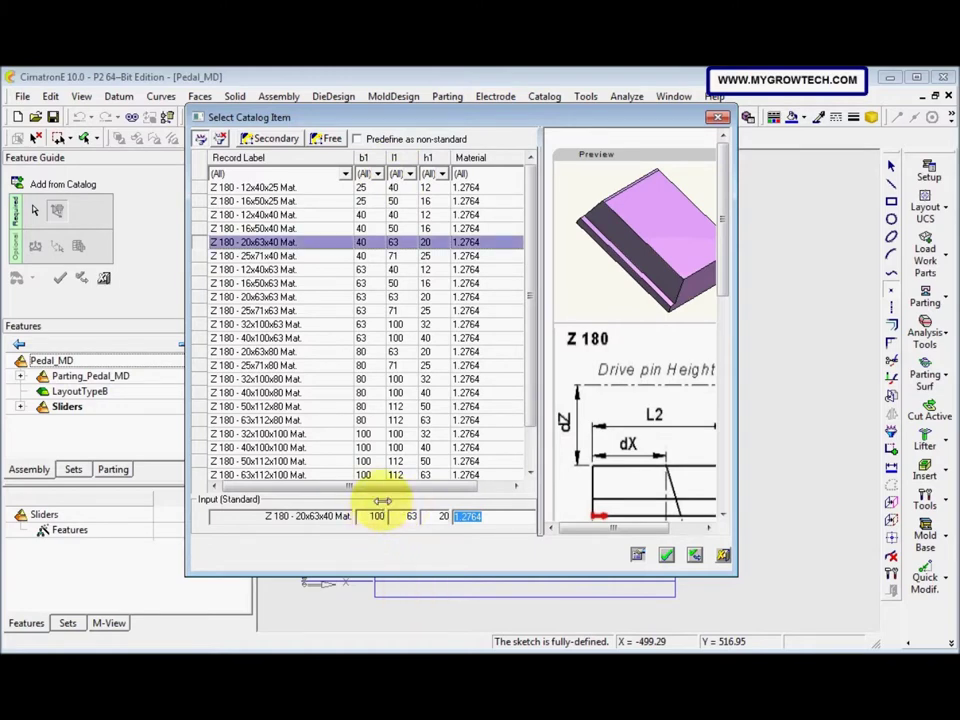
pyautogui.click(412, 515)
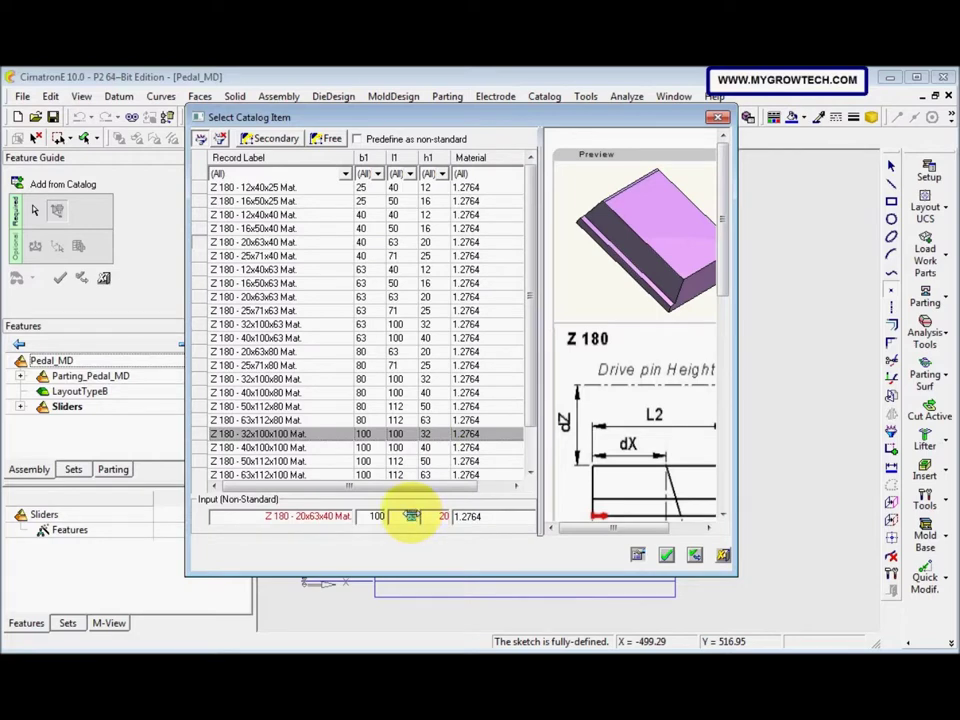
pyautogui.write('80')
pyautogui.click(440, 516)
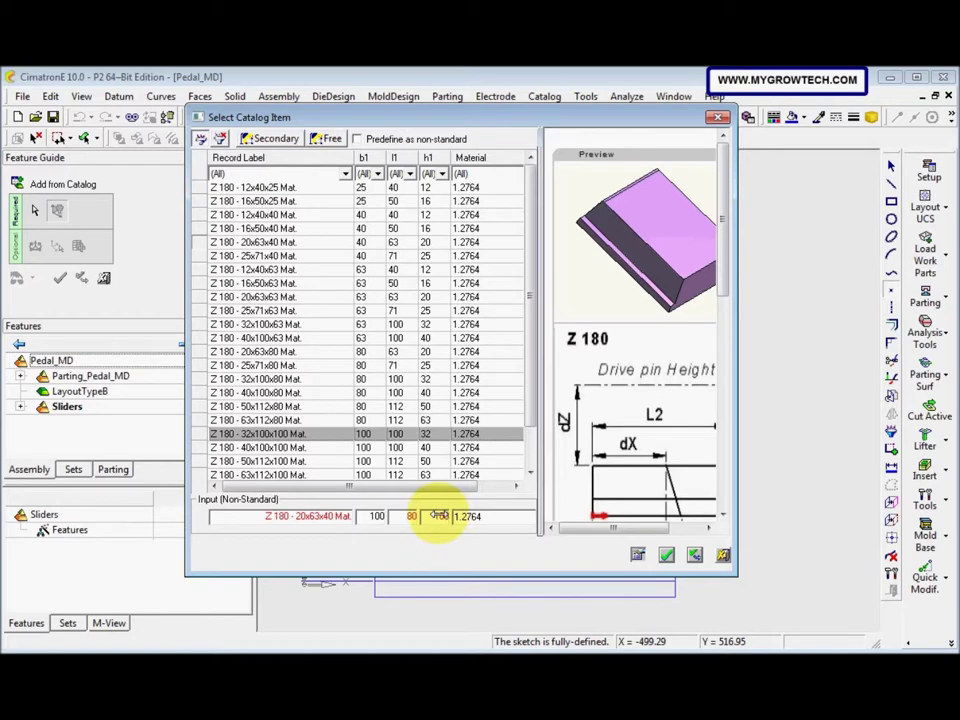
pyautogui.write('100')
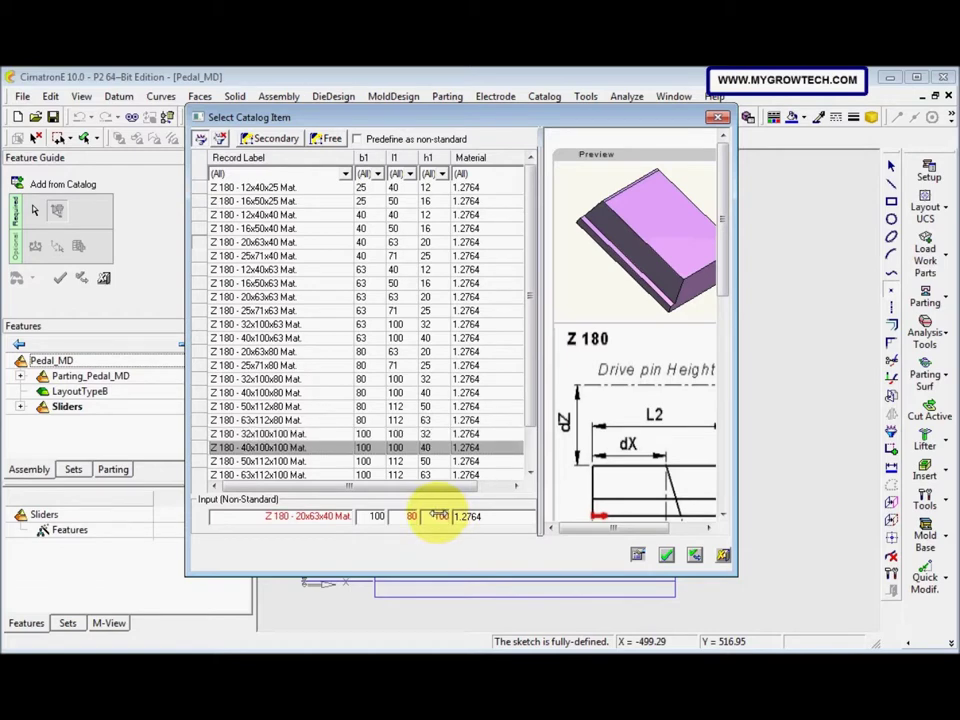
# Step: Show the secondary dimensions of Slide Z 180, set l2 to 60 and accept the non-standard item
pyautogui.click(275, 139)
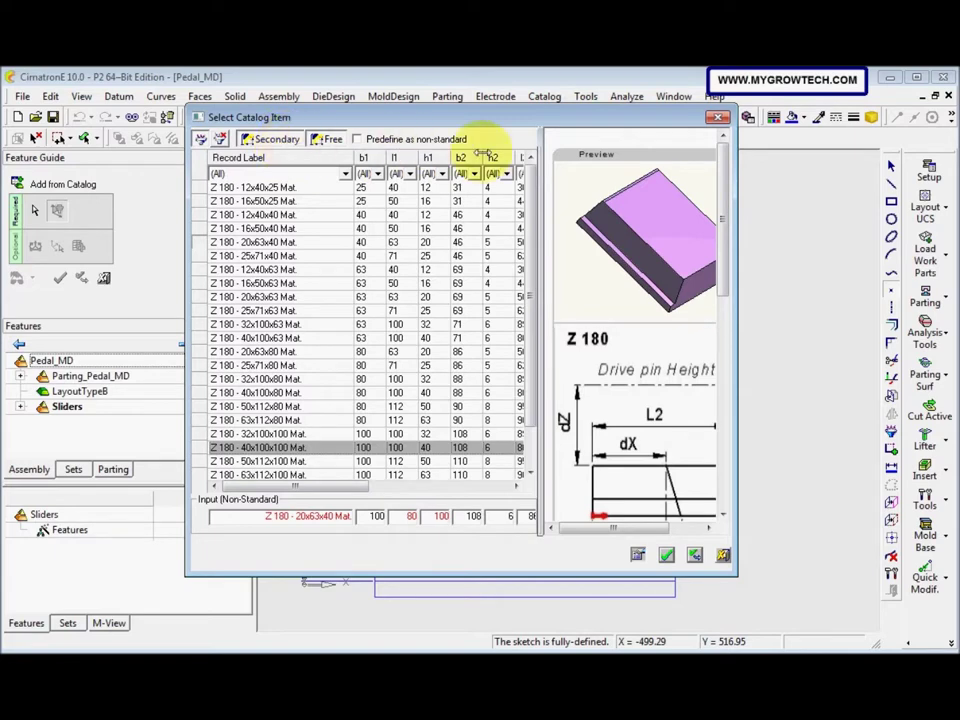
pyautogui.moveTo(344, 486); pyautogui.dragTo(376, 484)
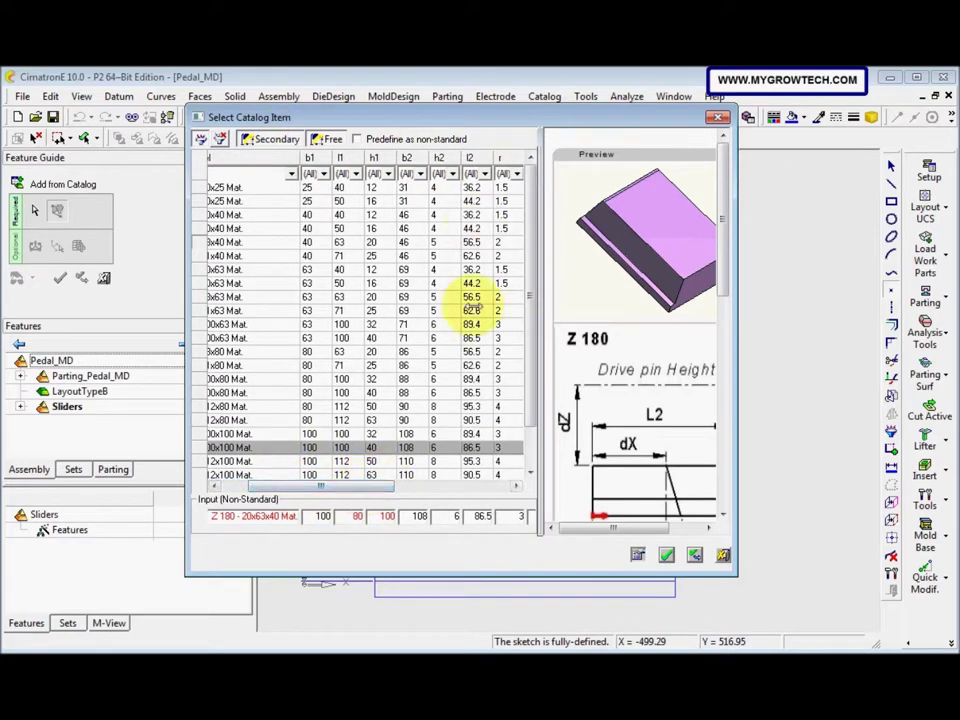
pyautogui.click(483, 516)
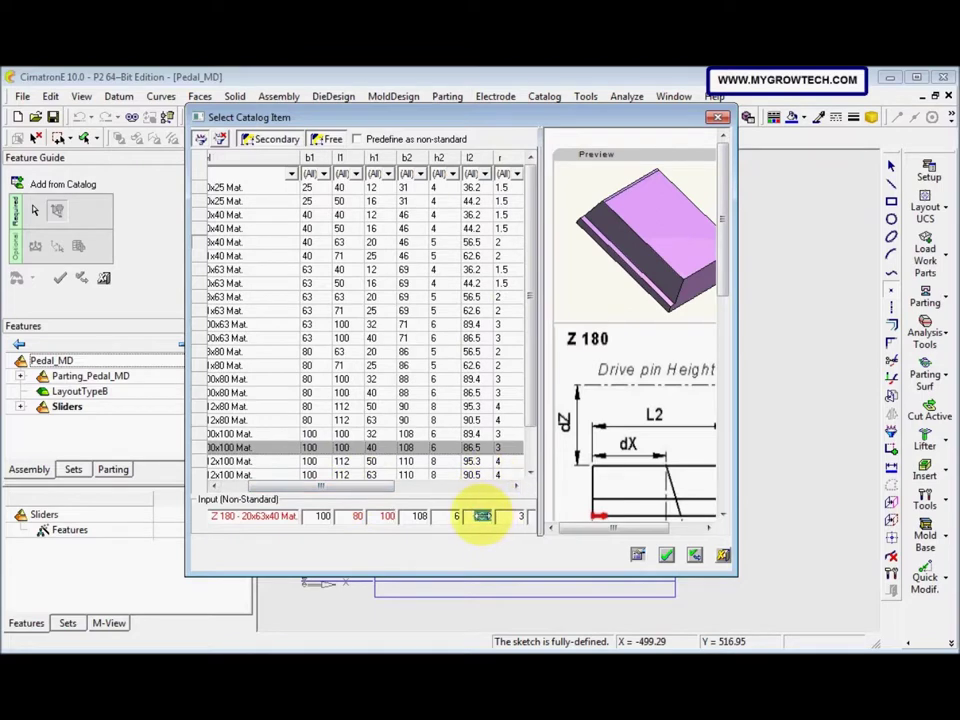
pyautogui.write('60')
pyautogui.doubleClick(487, 514)
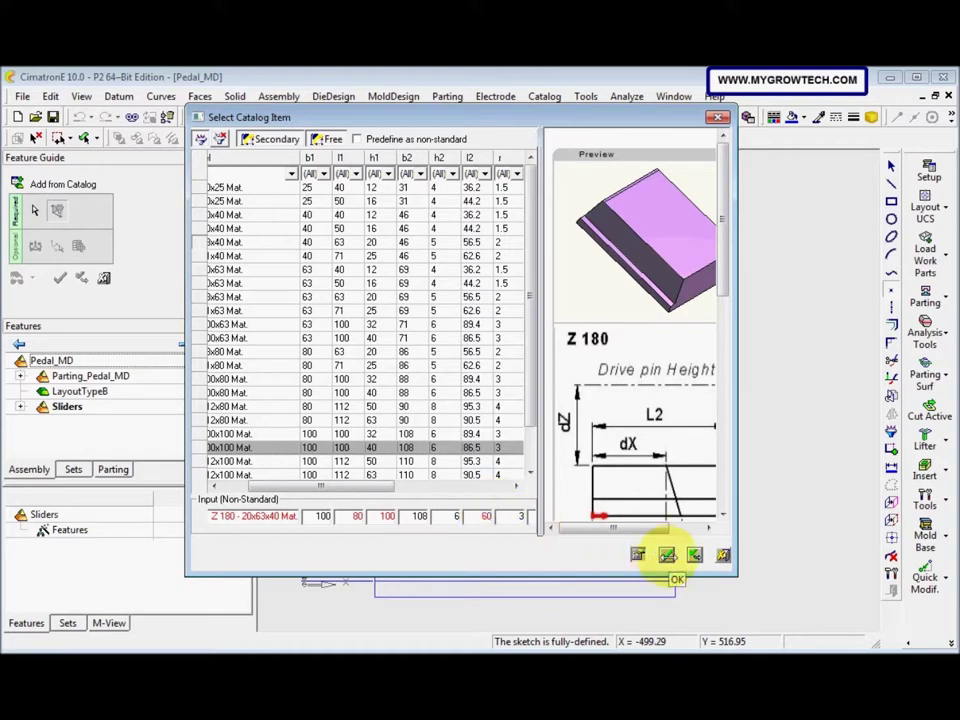
pyautogui.click(667, 555)
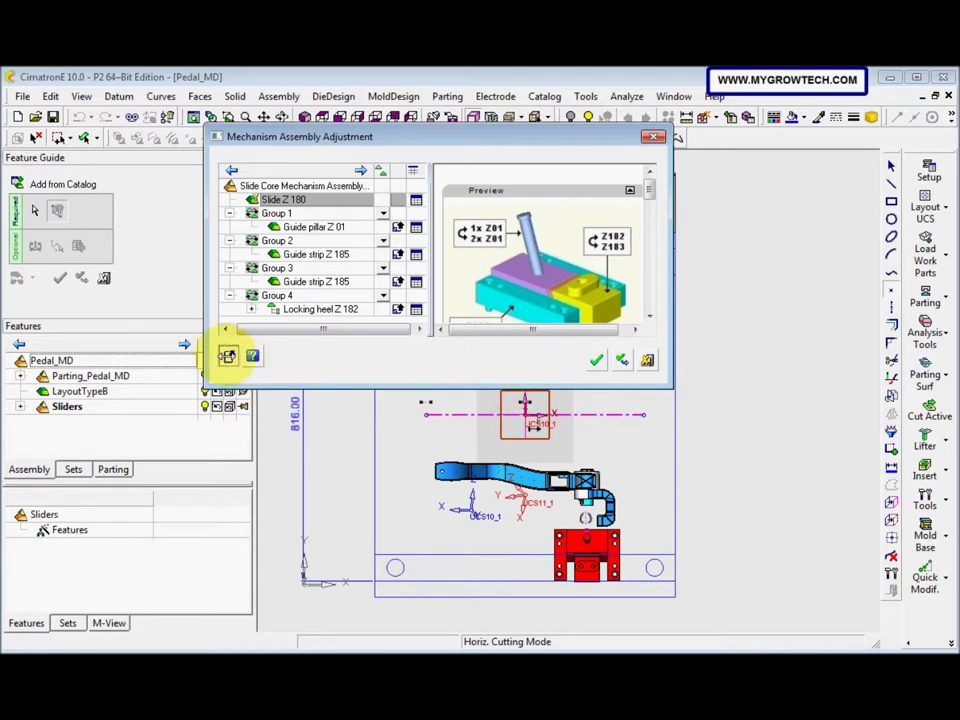
# Step: Expand the mechanism's parameters and formulas and set the dX dimension of Slide Z 180 to 30
pyautogui.click(226, 355)
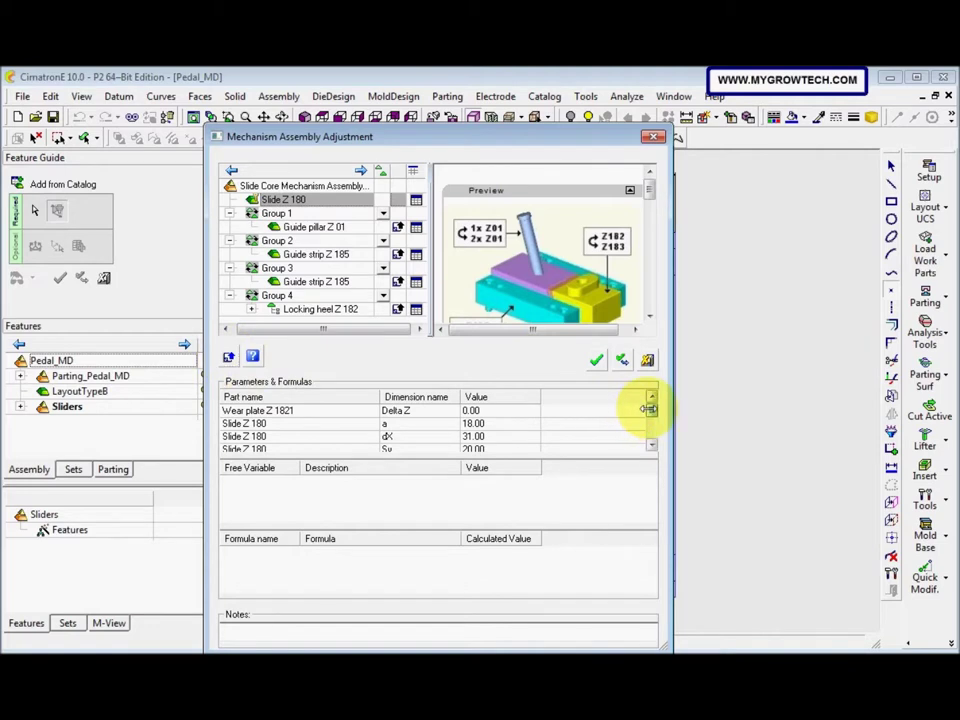
pyautogui.moveTo(647, 409); pyautogui.dragTo(647, 416)
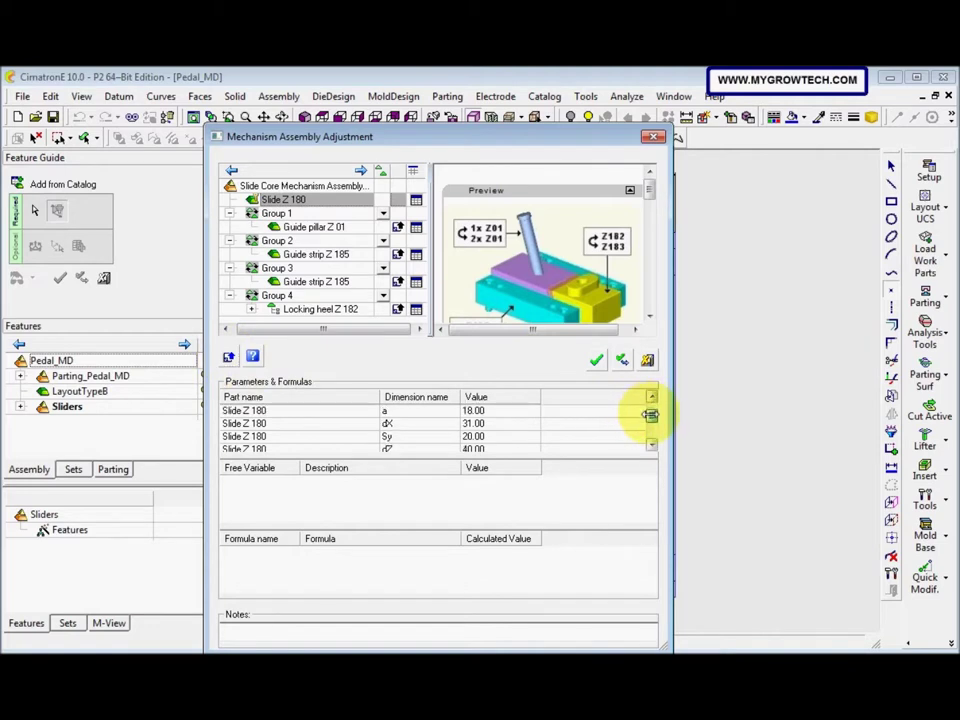
pyautogui.click(475, 423)
pyautogui.click(477, 423)
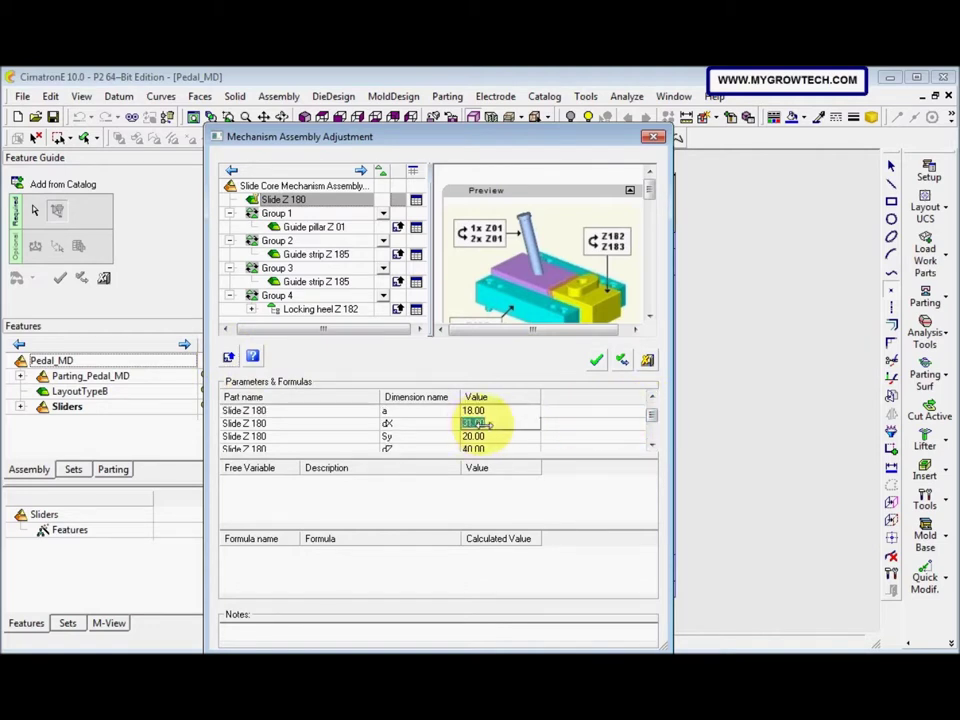
pyautogui.write('30')
pyautogui.press('Return')
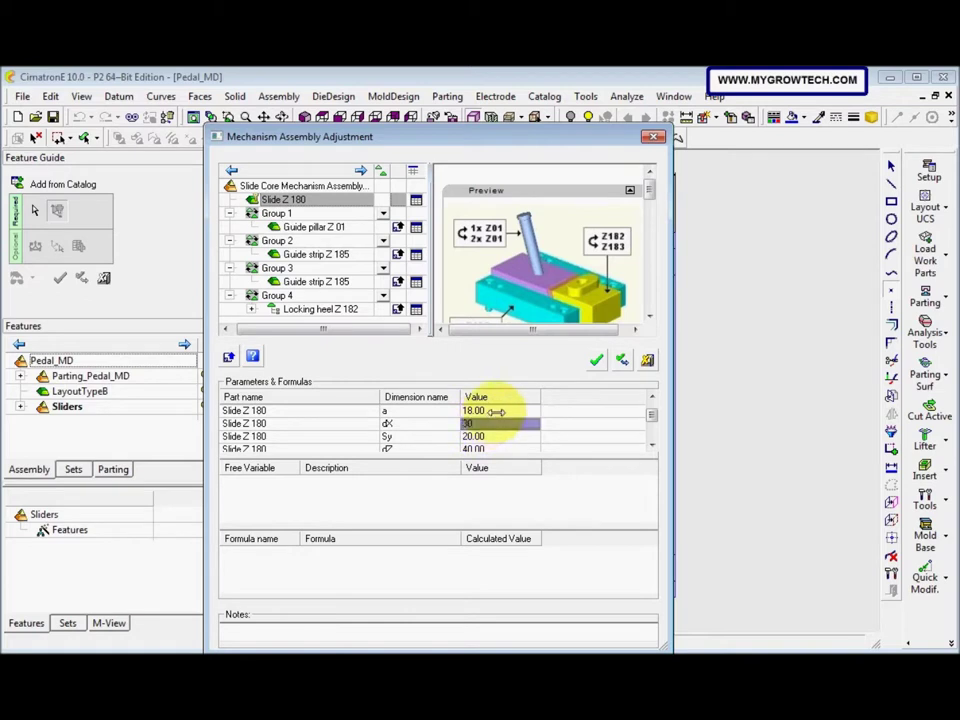
# Step: Set the Sy dimension of Slide Z 180 to 50 and its dZ dimension to 85
pyautogui.click(480, 436)
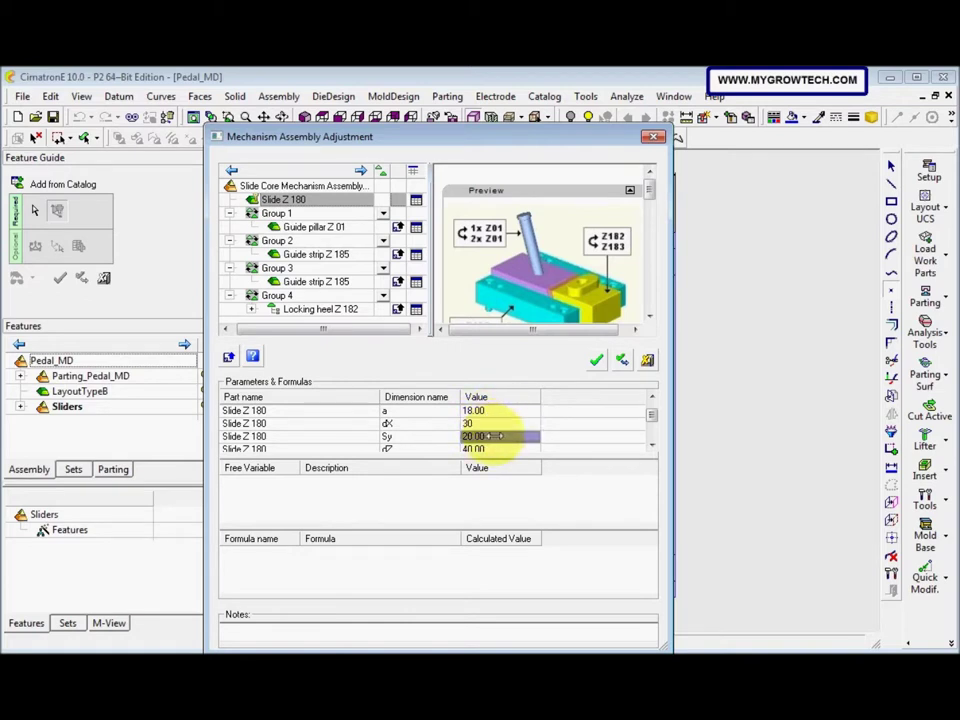
pyautogui.click(488, 436)
pyautogui.write('50')
pyautogui.press('Return')
pyautogui.click(497, 446)
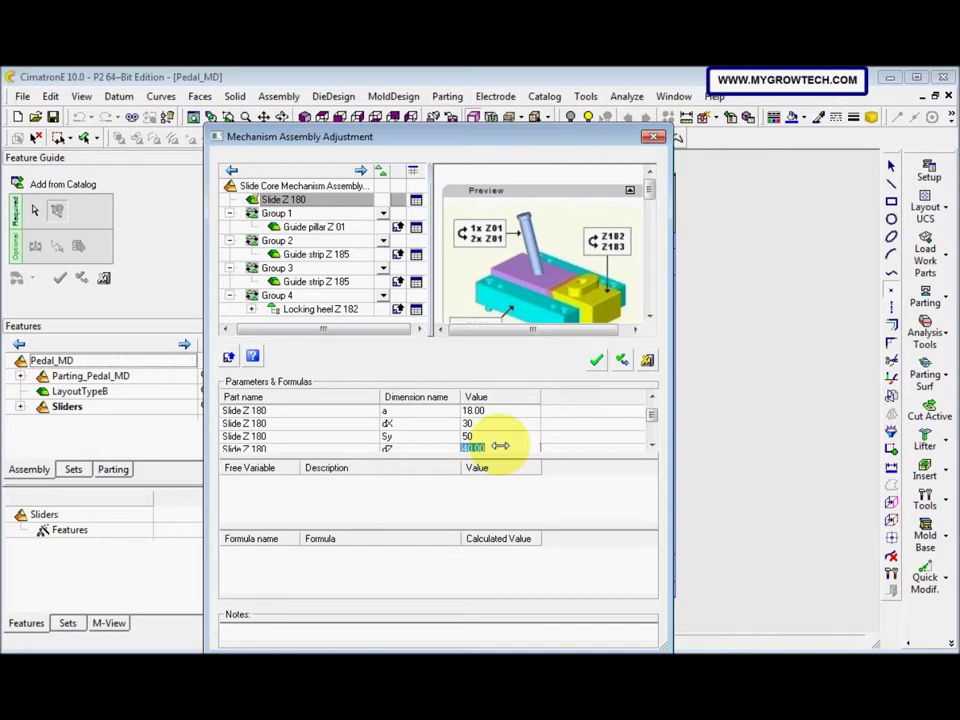
pyautogui.write('85')
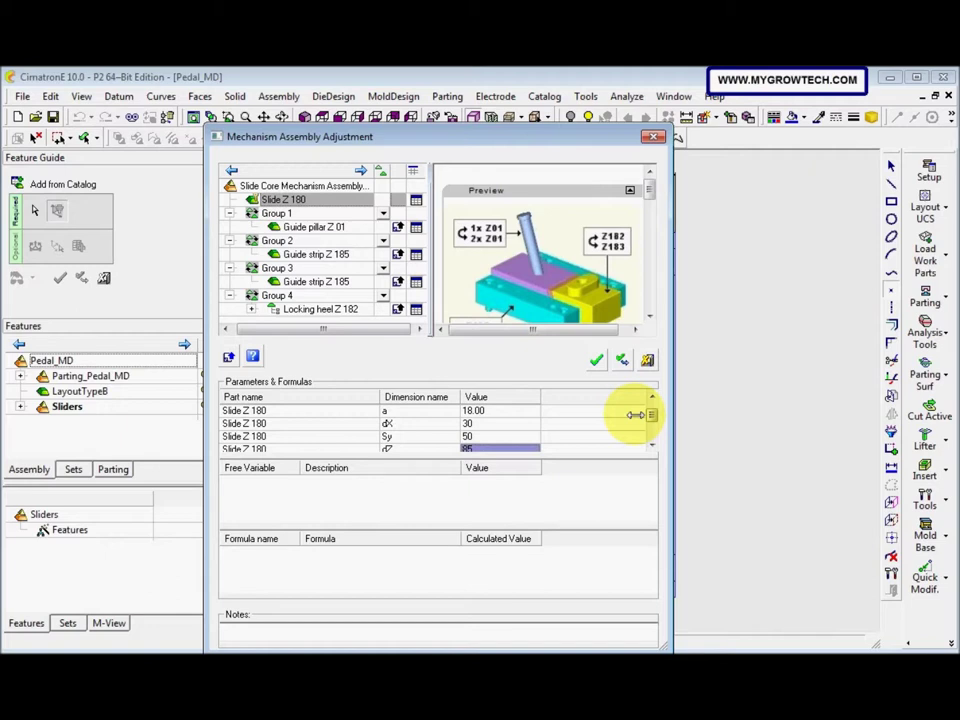
# Step: Replace the Group 1 guide pillar Z 01 with the catalog item Z 01 / 18x 240
pyautogui.moveTo(650, 412)
pyautogui.mouseDown()
pyautogui.moveTo(650, 430)
pyautogui.moveTo(650, 405)
pyautogui.mouseUp()
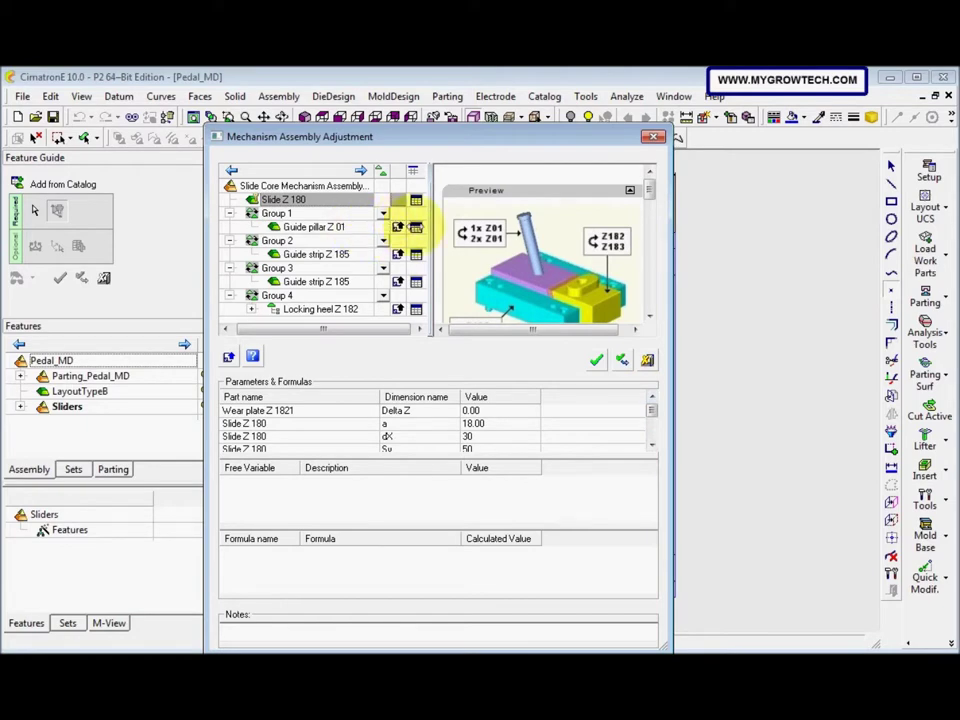
pyautogui.click(398, 227)
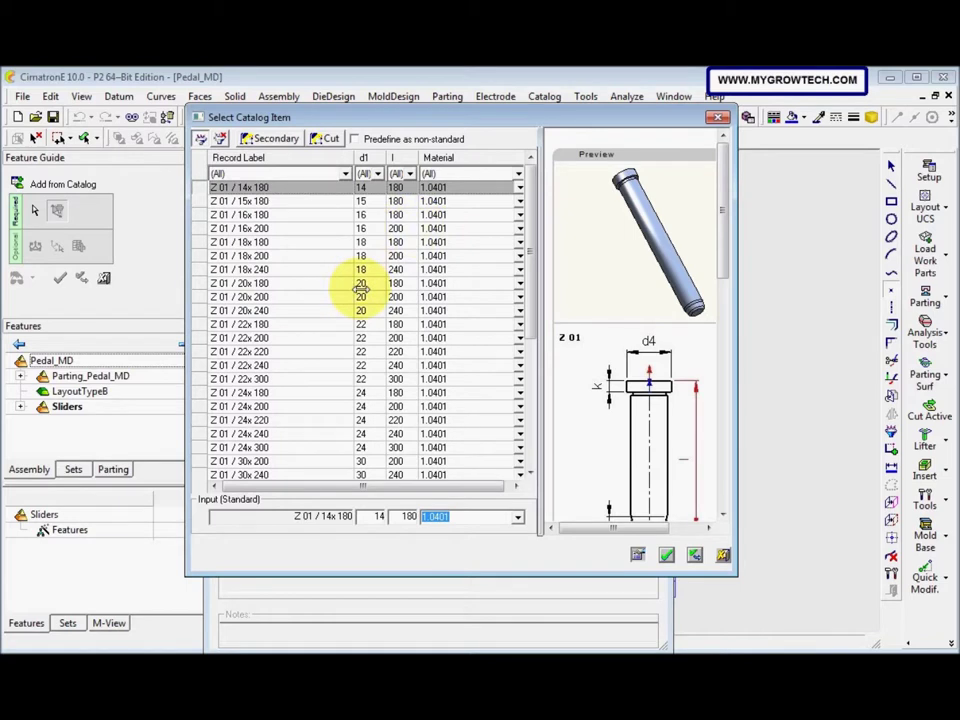
pyautogui.click(288, 269)
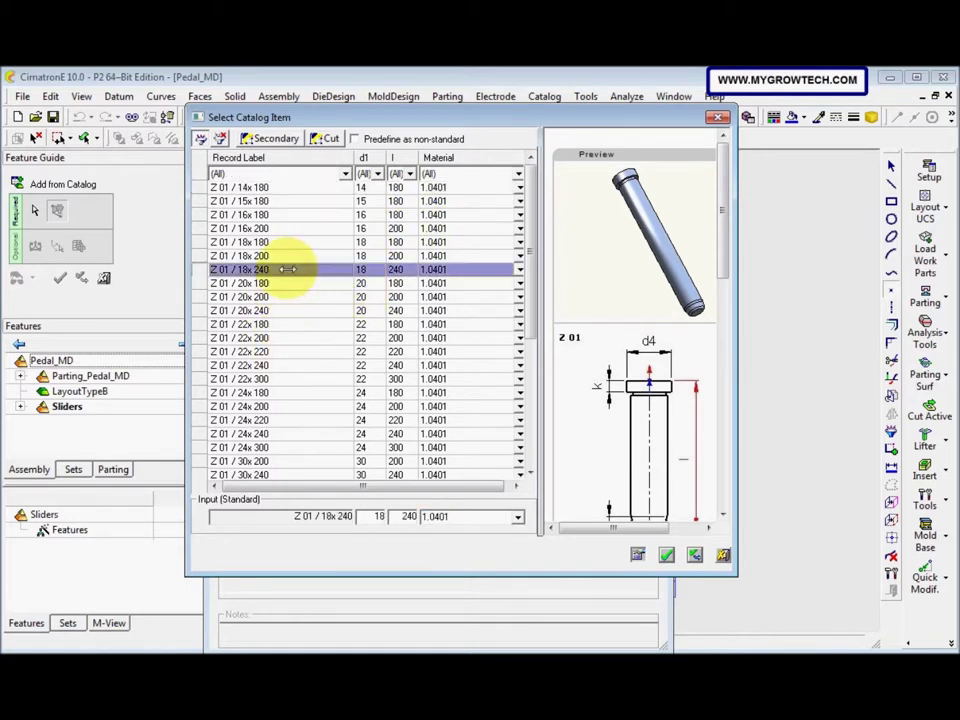
pyautogui.click(667, 553)
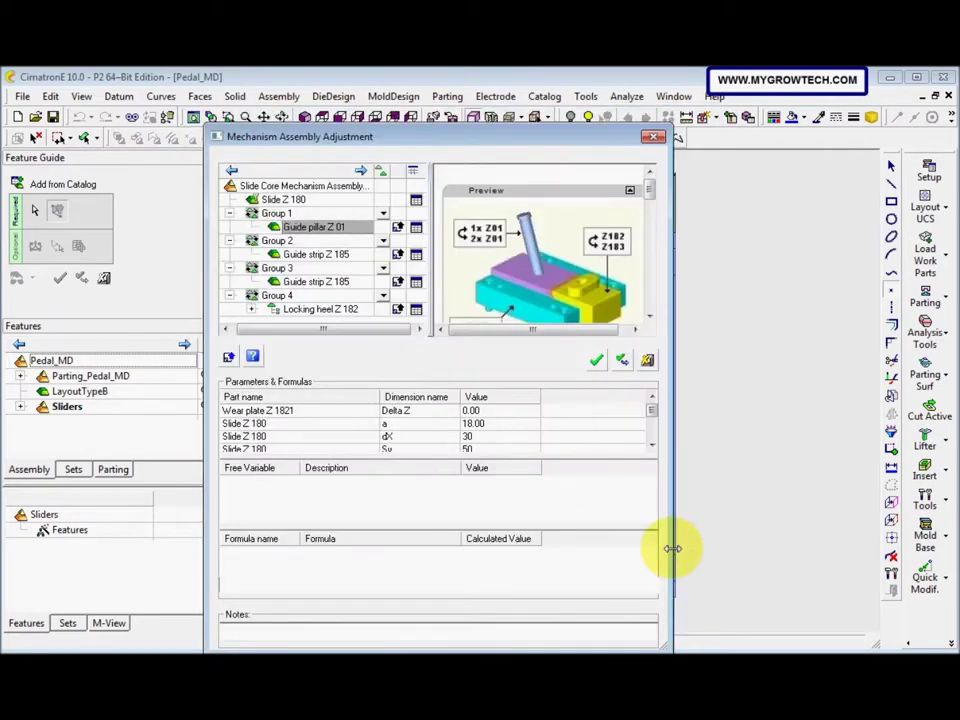
# Step: Switch Group 1 to the double guide pillar variant Guide pillar Z 01#2(2) and accept the mechanism adjustment
pyautogui.click(379, 213)
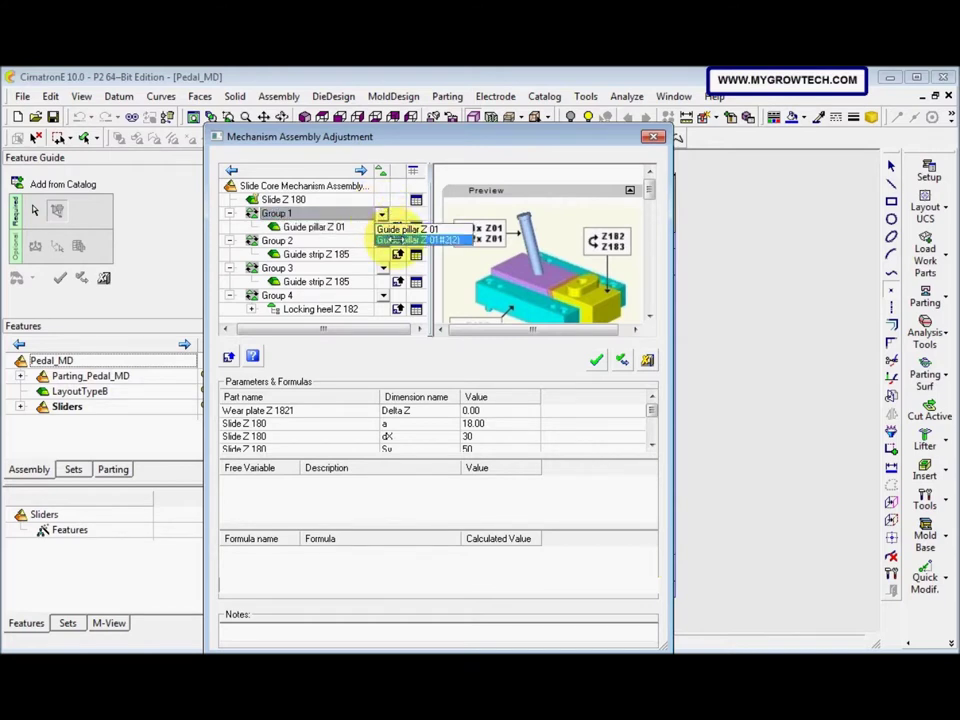
pyautogui.click(396, 240)
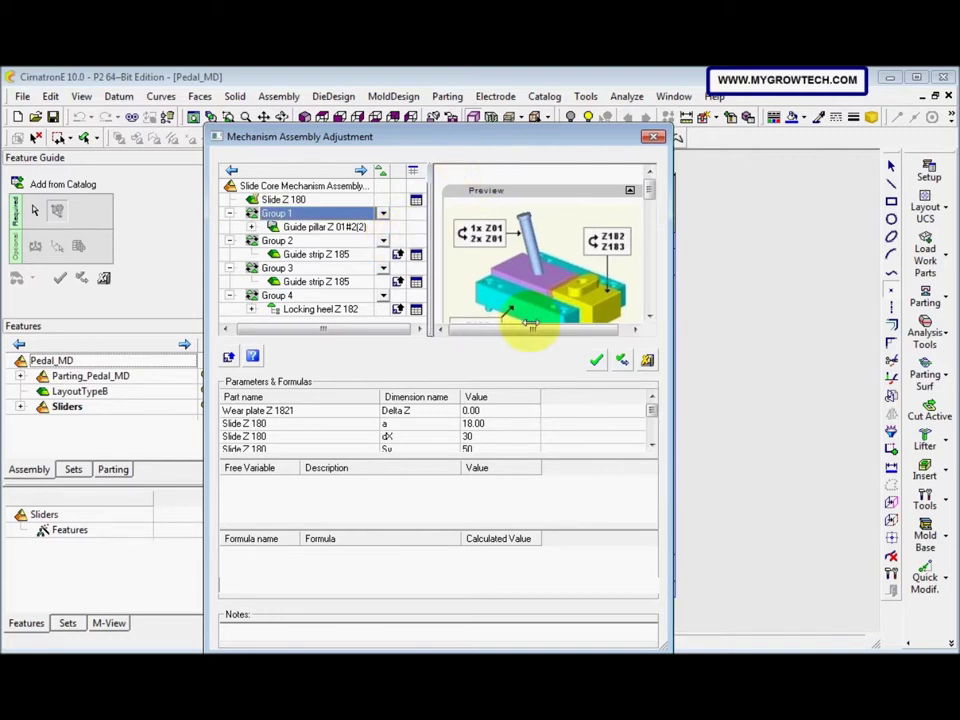
pyautogui.moveTo(651, 410)
pyautogui.mouseDown()
pyautogui.moveTo(651, 418)
pyautogui.moveTo(651, 403)
pyautogui.mouseUp()
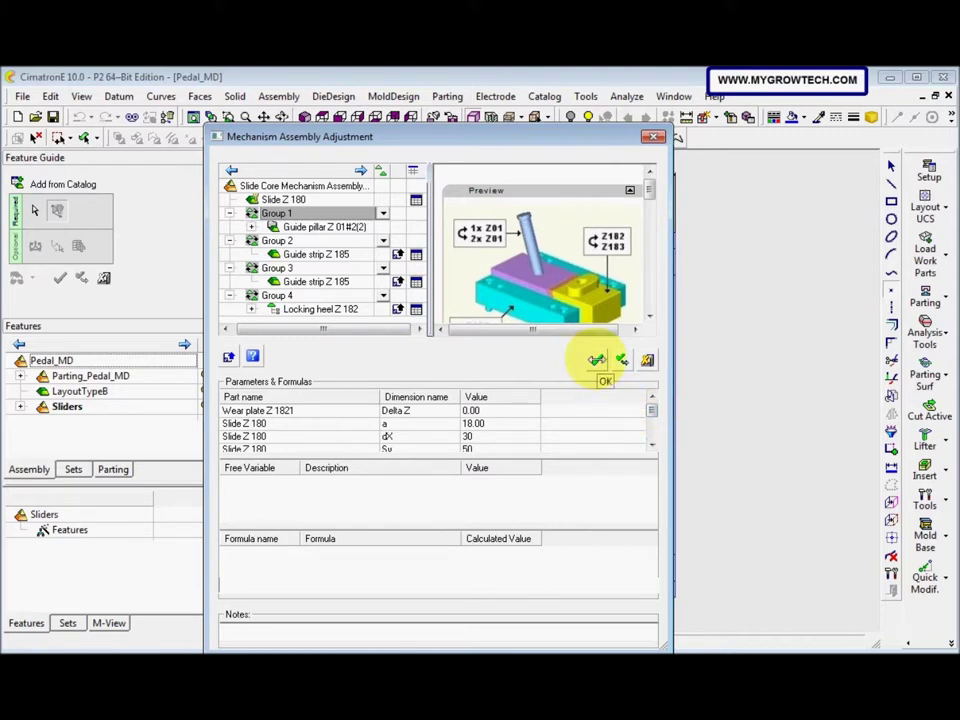
pyautogui.click(596, 360)
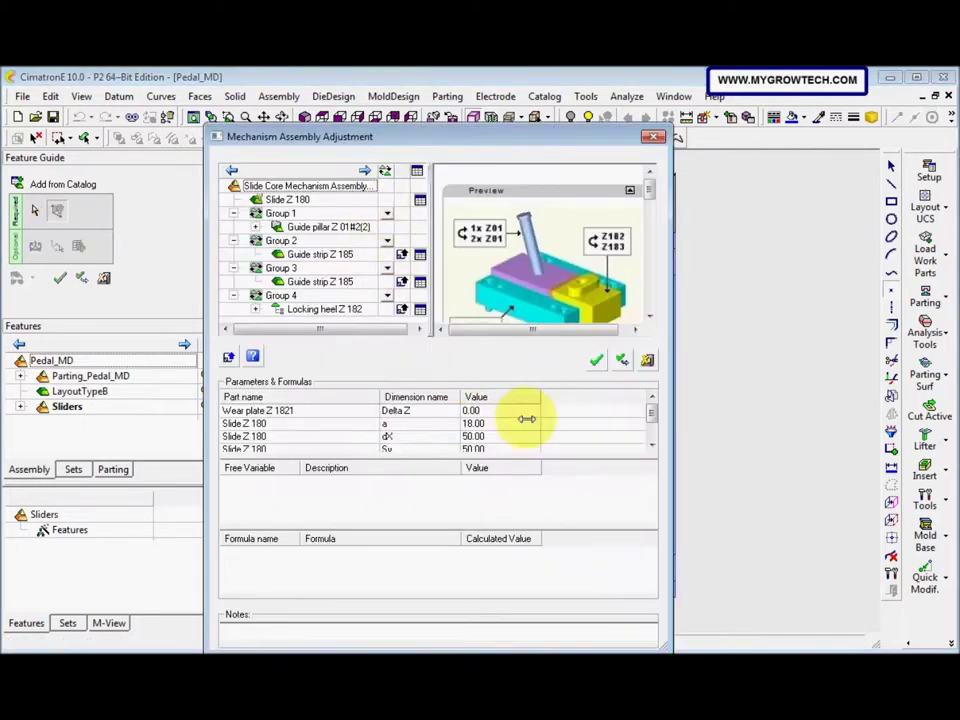
# Step: Set Slide Z 180's dX dimension to 30 and dZ to 85, then finish adding the slide units from the catalog
pyautogui.doubleClick(522, 435)
pyautogui.write('30')
pyautogui.press('Return')
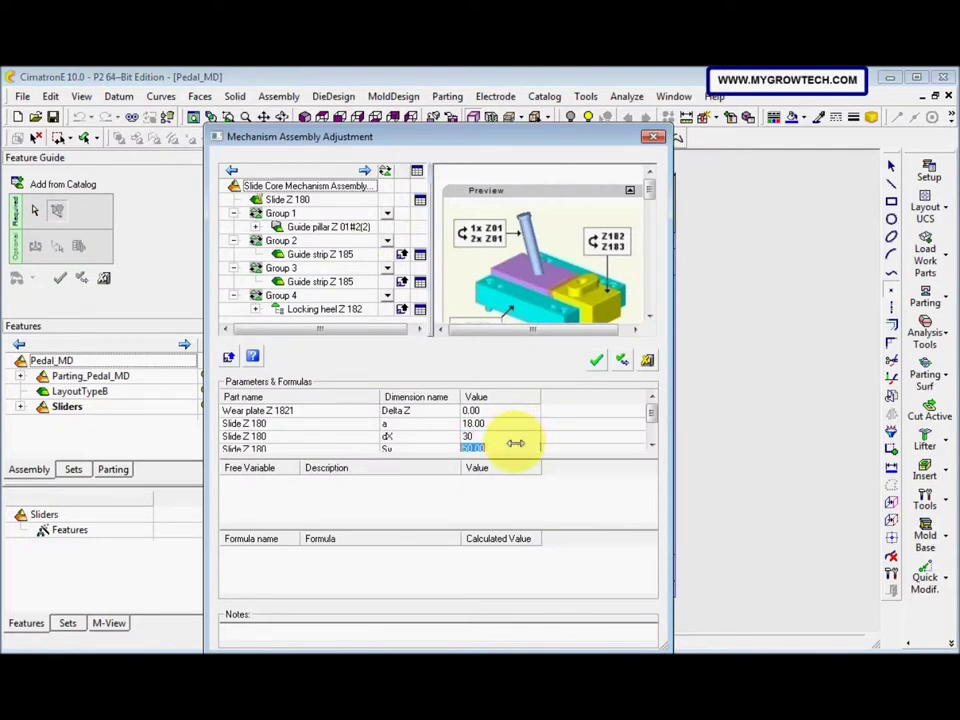
pyautogui.moveTo(648, 412); pyautogui.dragTo(649, 422)
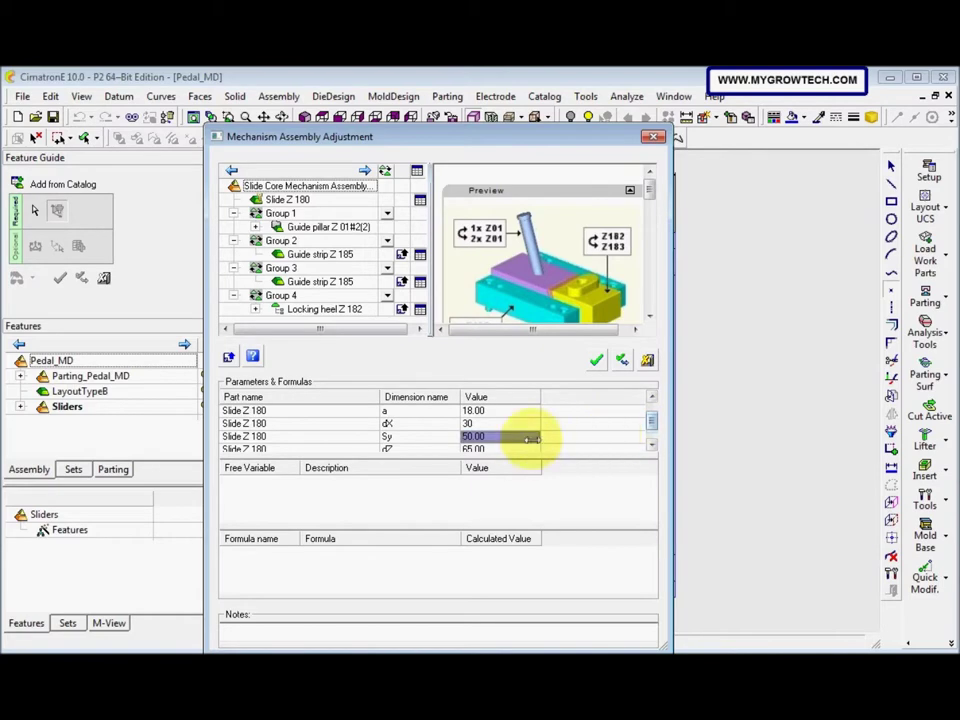
pyautogui.press('Return')
pyautogui.write('85')
pyautogui.press('Return')
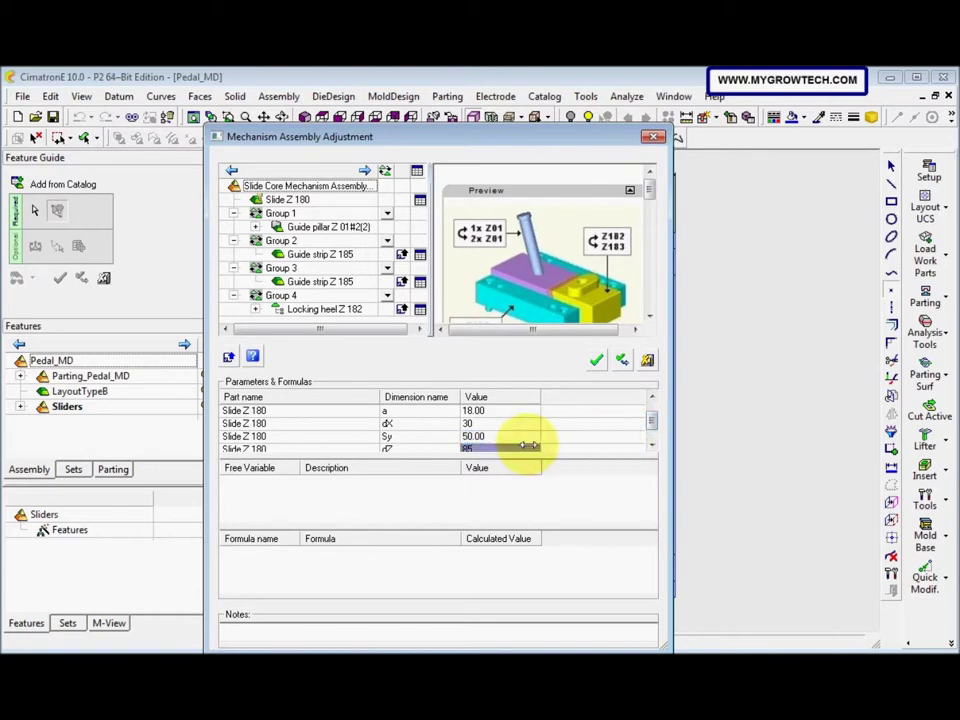
pyautogui.click(598, 360)
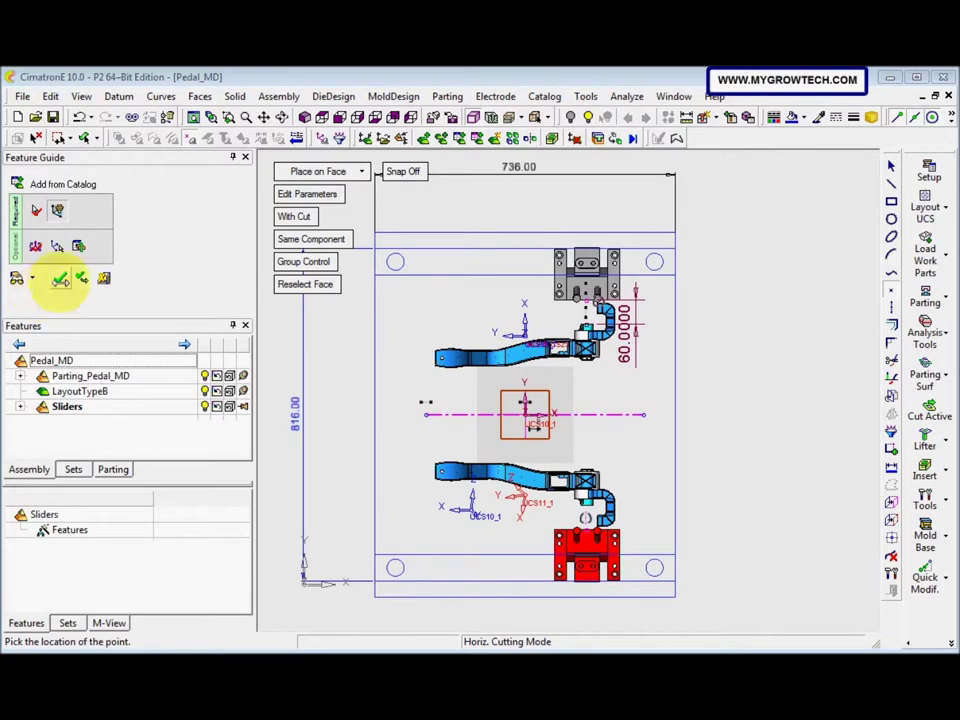
pyautogui.click(60, 278)
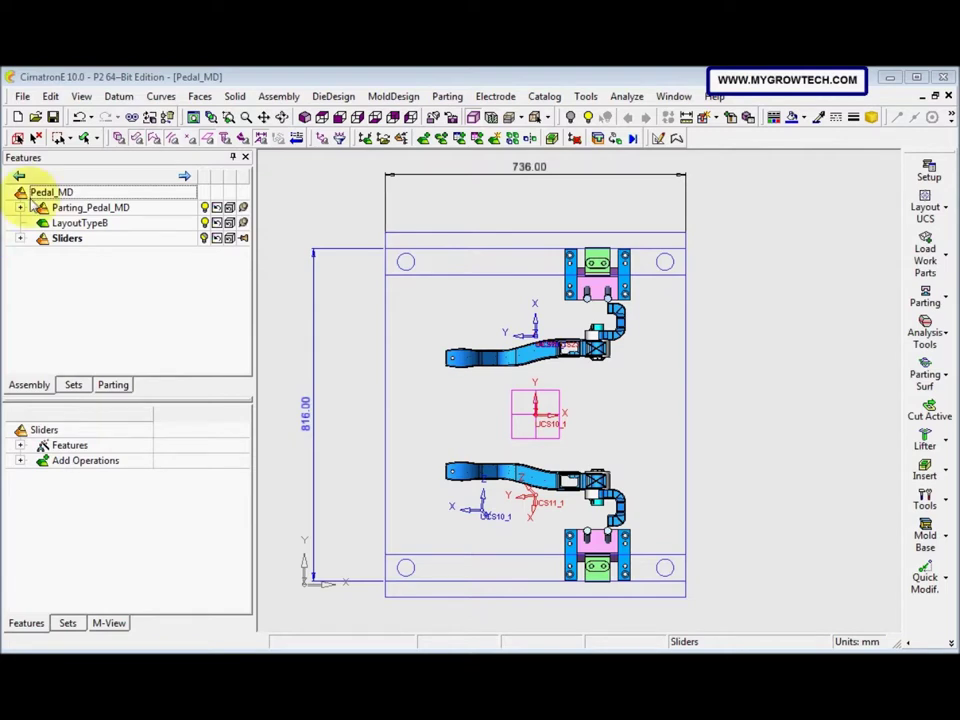
# Step: Add another Slide Core Mechanism component under Sliders, placed on the central UCS10_1 plane with the Different Components option
pyautogui.click(20, 238)
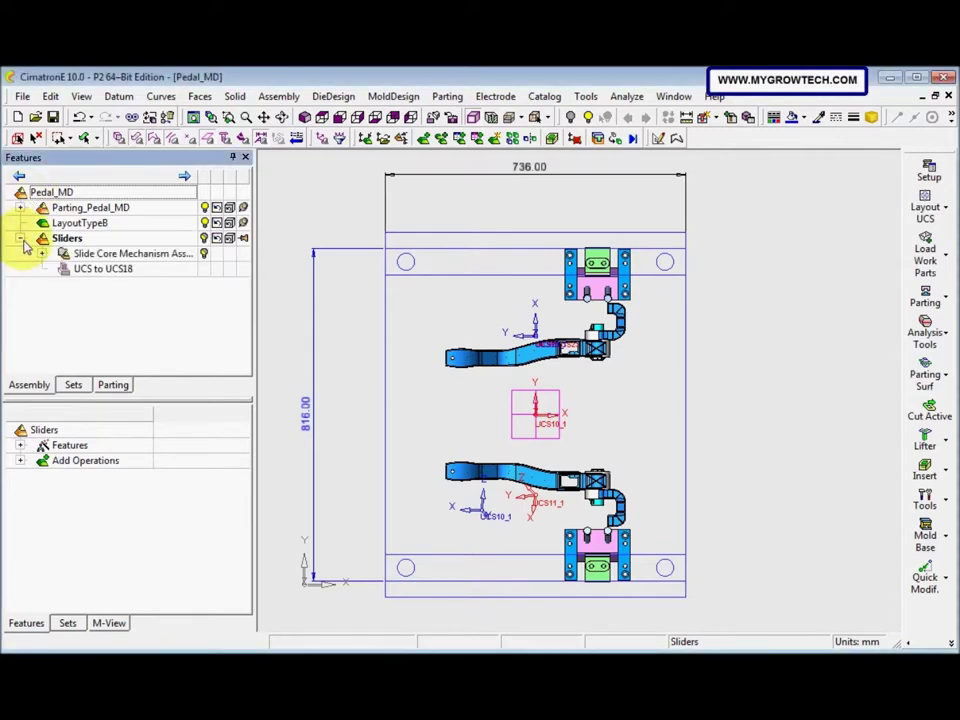
pyautogui.rightClick(106, 254)
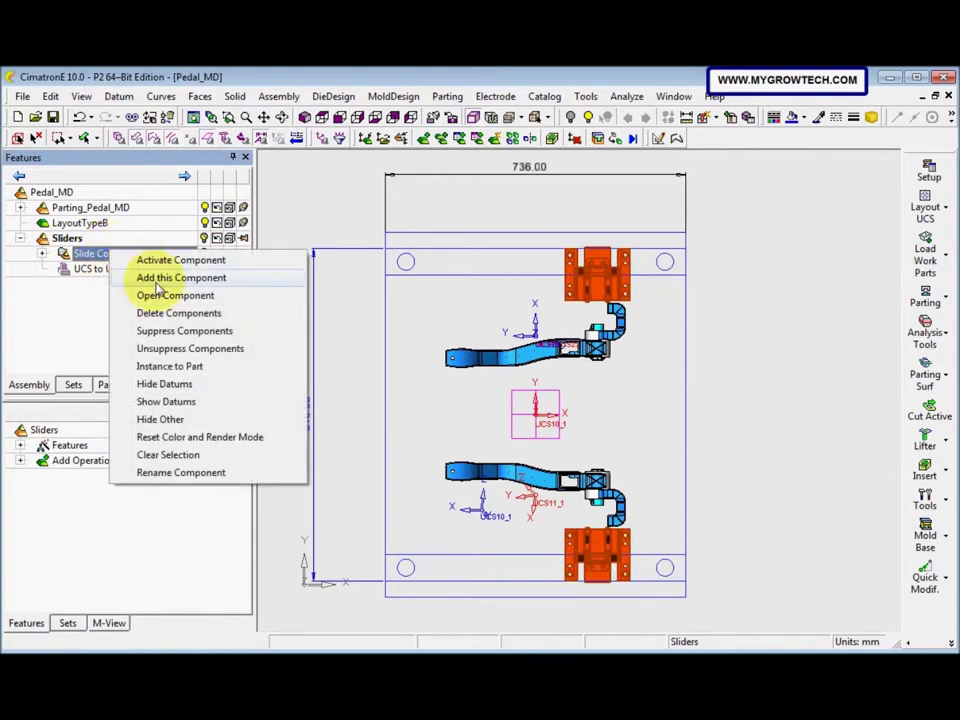
pyautogui.click(156, 280)
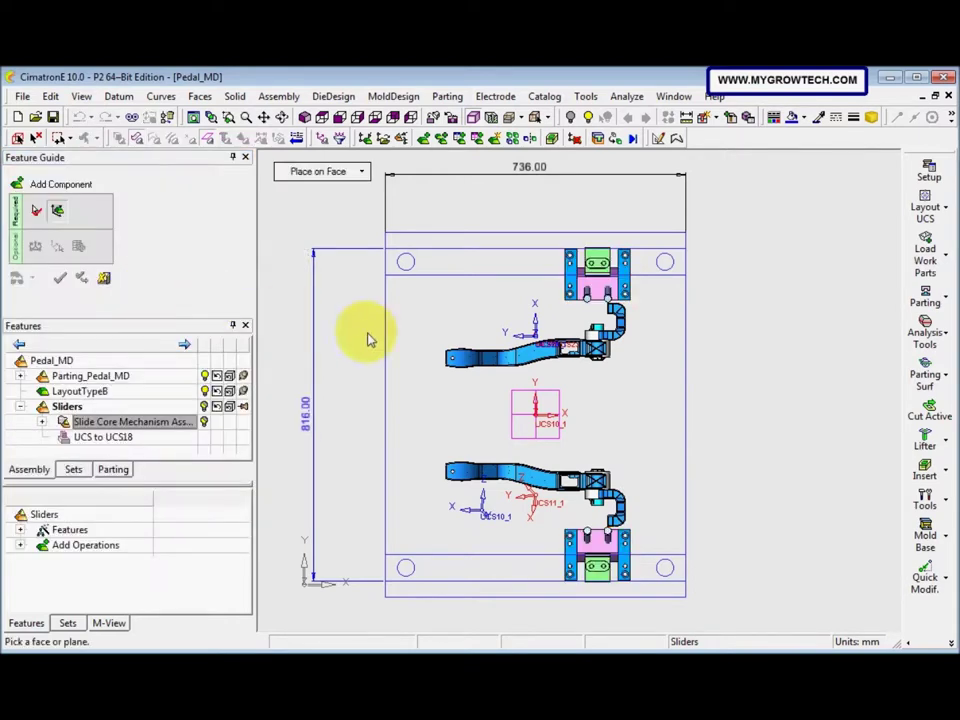
pyautogui.click(512, 408)
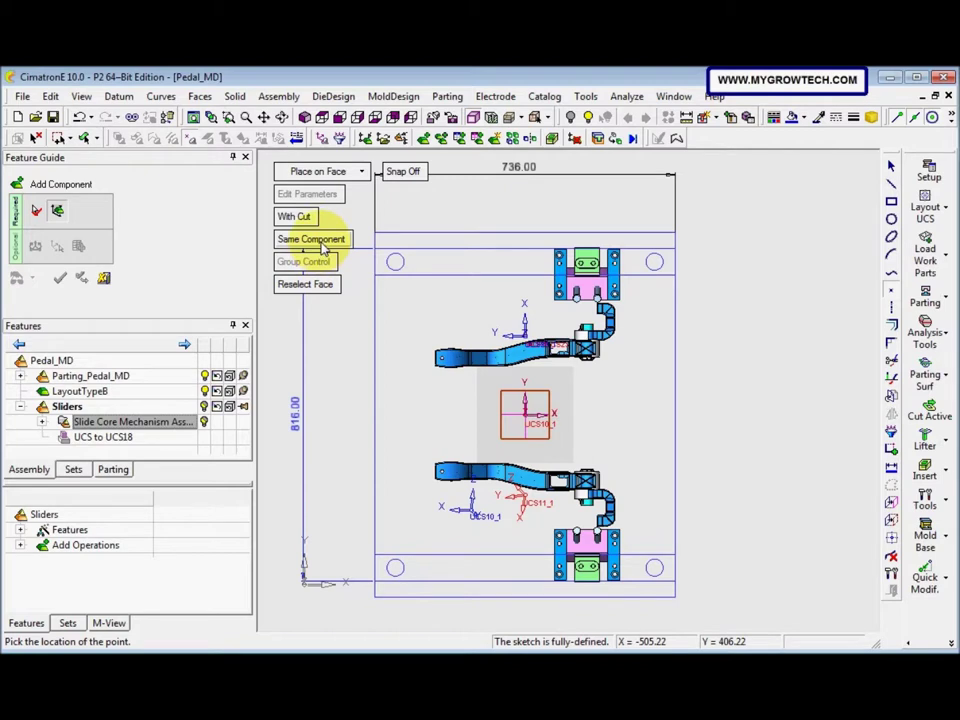
pyautogui.click(318, 240)
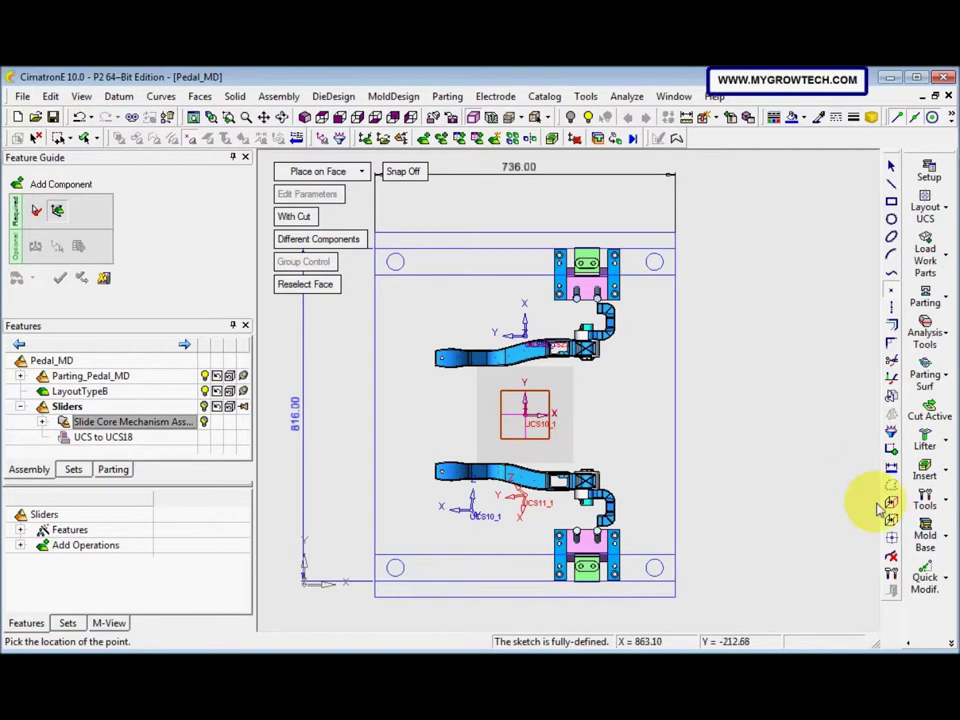
# Step: Add the centre of the upper pedal's hub bore as a reference point for the placement sketch
pyautogui.moveTo(579, 439); pyautogui.dragTo(525, 386, button='middle')
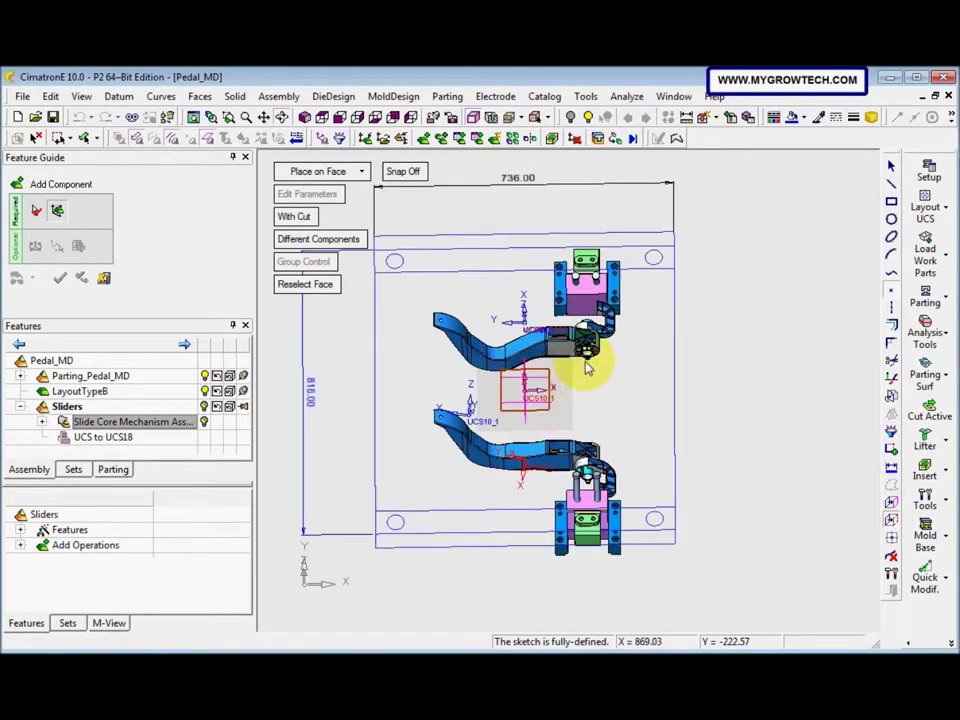
pyautogui.scroll(3, 585, 250)
pyautogui.moveTo(585, 250); pyautogui.dragTo(450, 508, button='middle')
pyautogui.scroll(5, 476, 369)
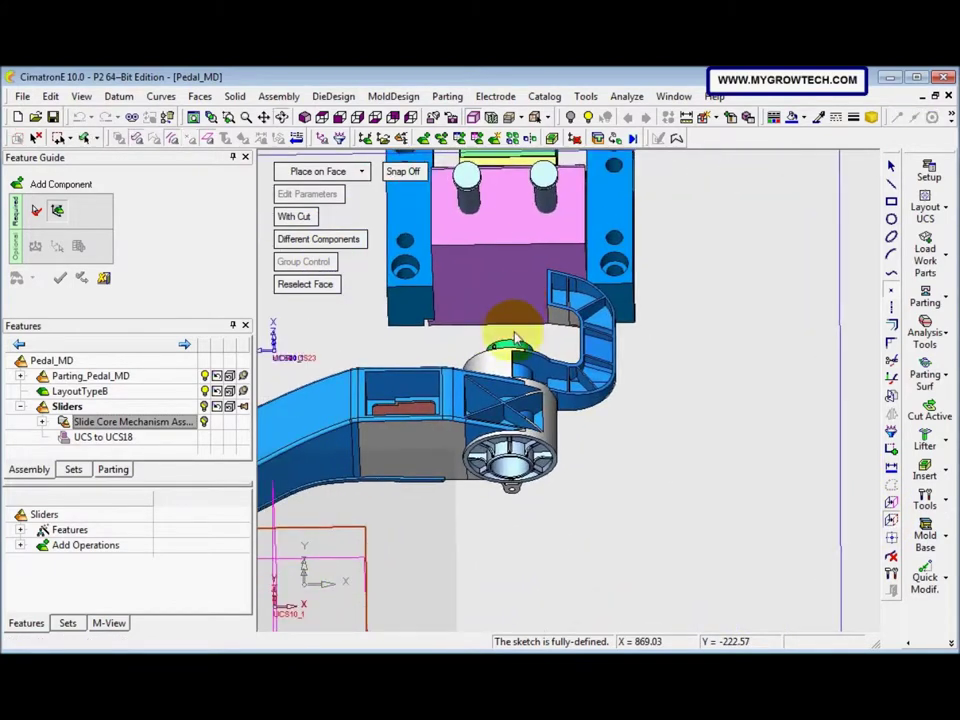
pyautogui.scroll(5, 516, 316)
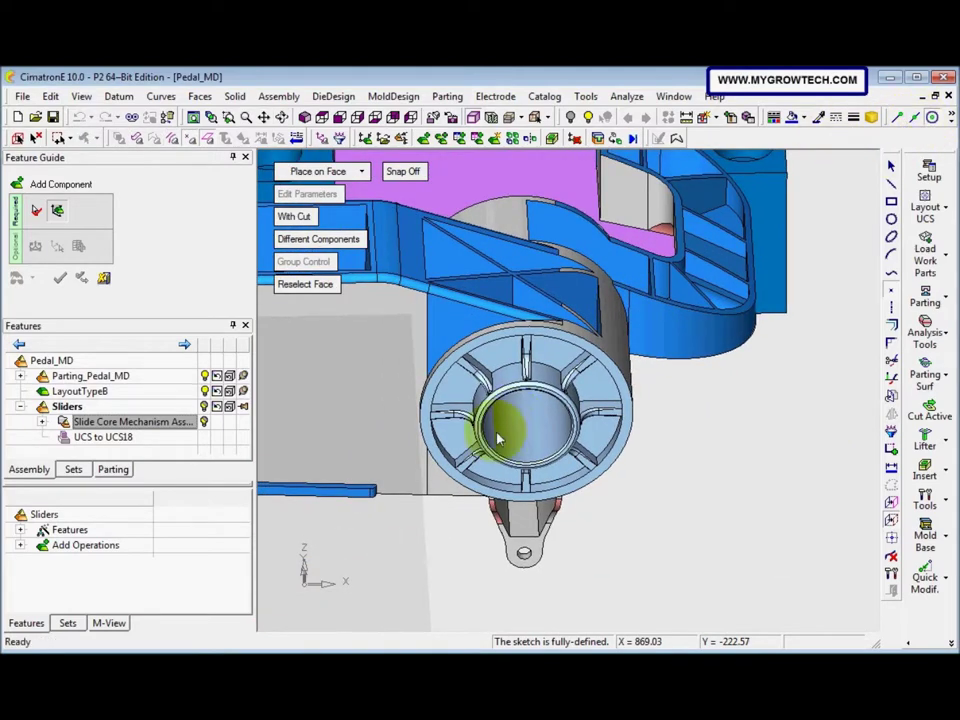
pyautogui.scroll(-5, 497, 454)
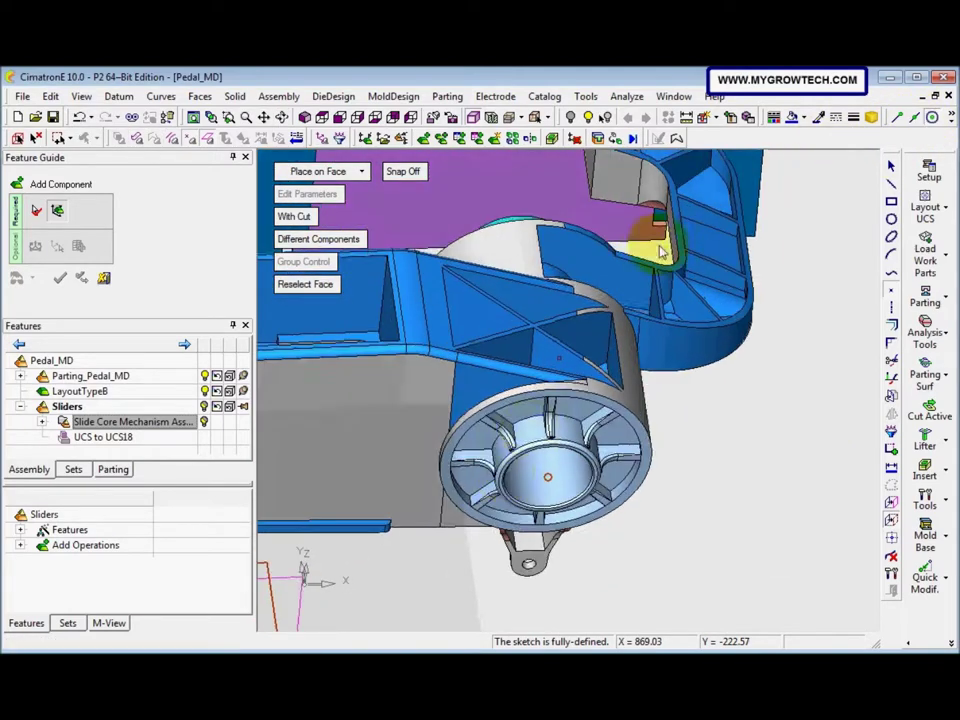
pyautogui.click(322, 117)
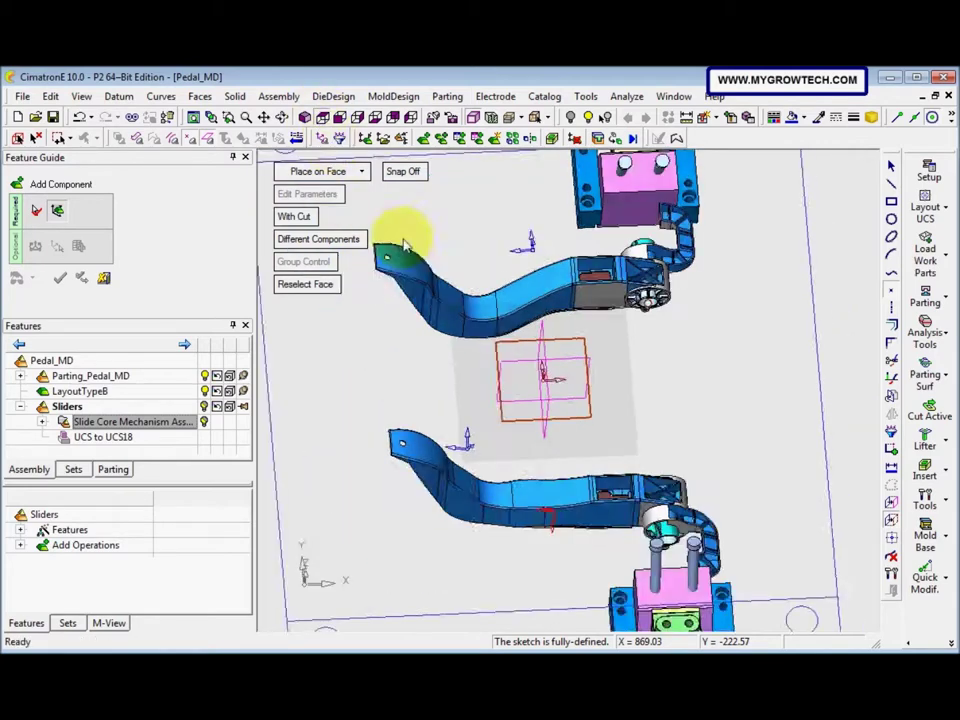
pyautogui.scroll(5, 536, 392)
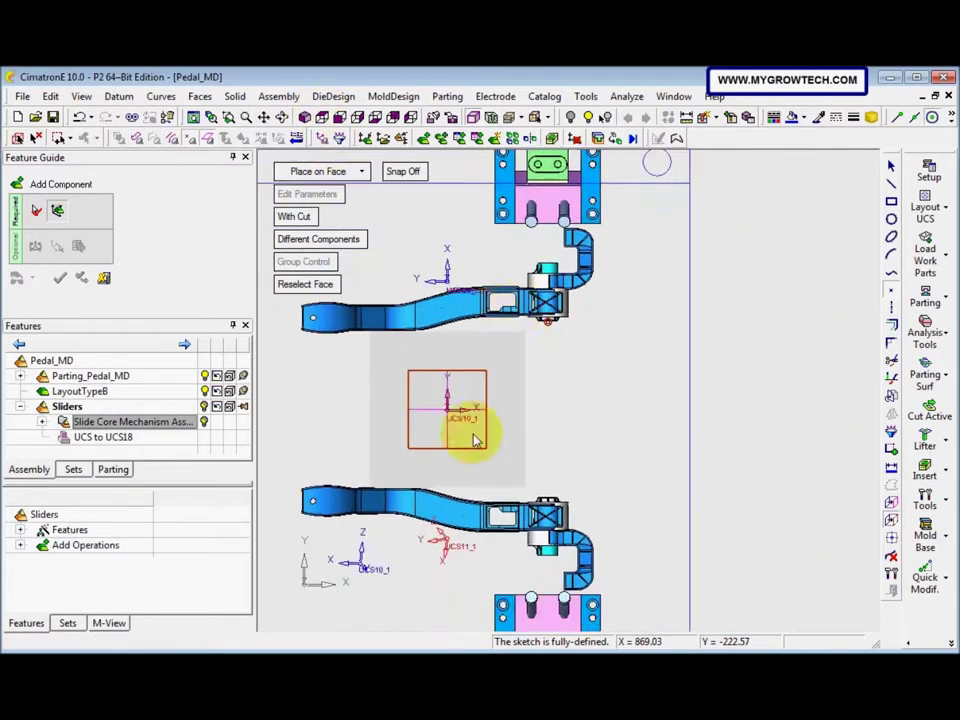
pyautogui.moveTo(528, 334); pyautogui.dragTo(534, 350, button='middle')
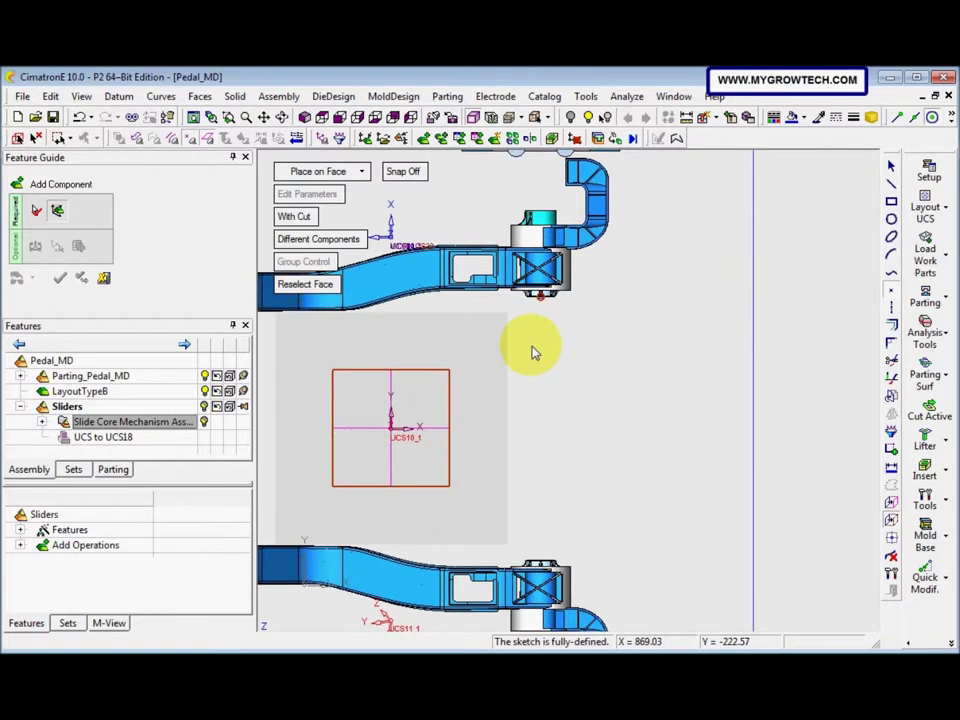
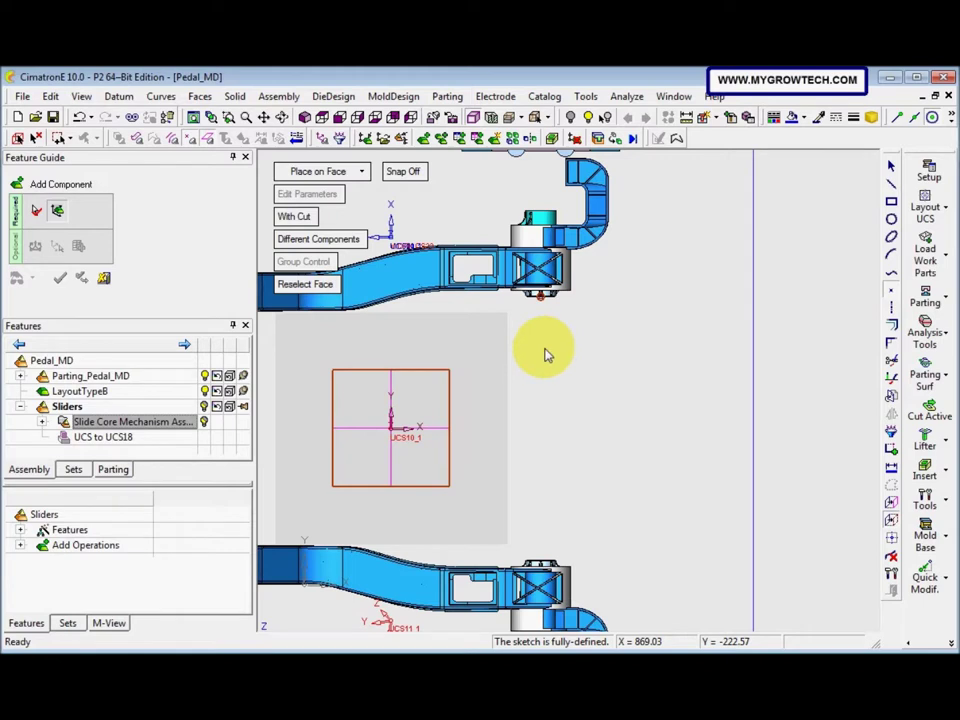
# Step: Place the slide unit's point in line with the upper pedal's hub centre and dimension it 125 mm from the UCS10_1 origin
pyautogui.click(893, 295)
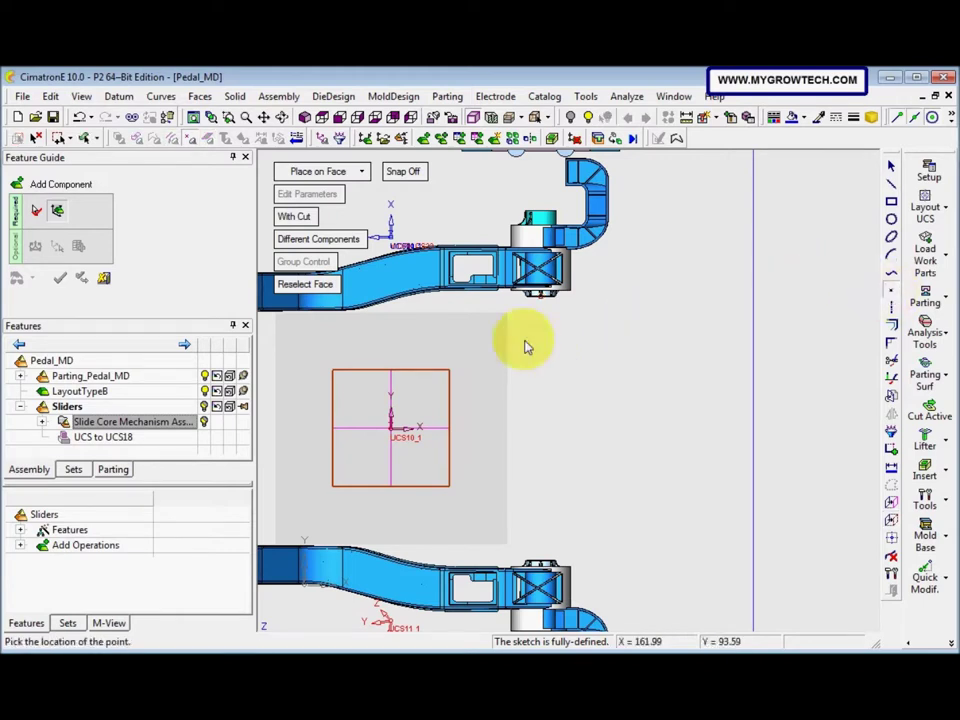
pyautogui.click(540, 356)
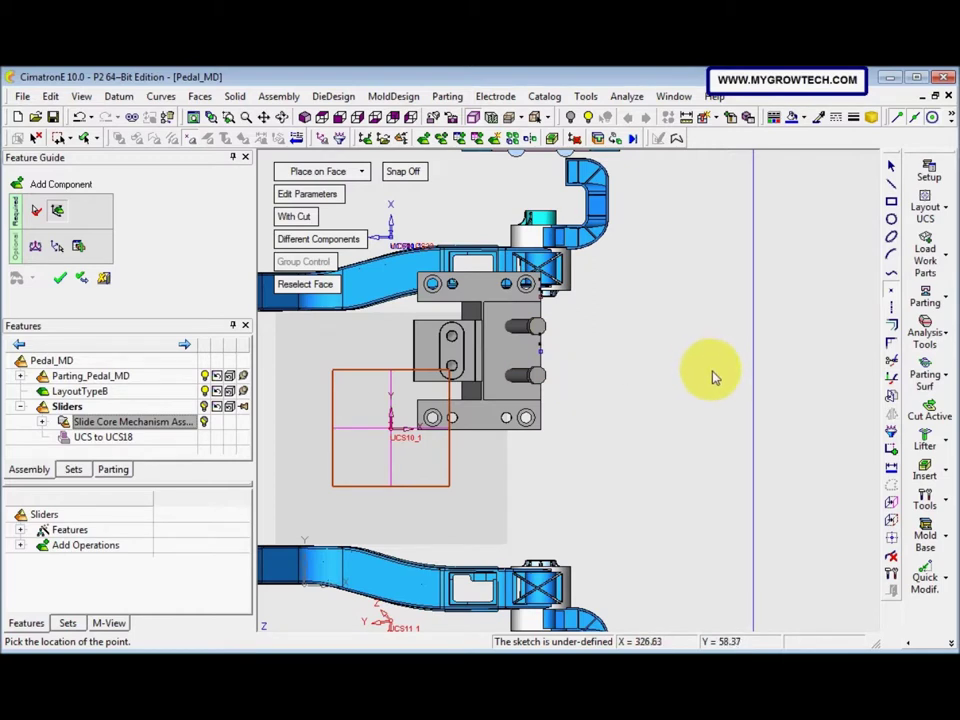
pyautogui.click(891, 466)
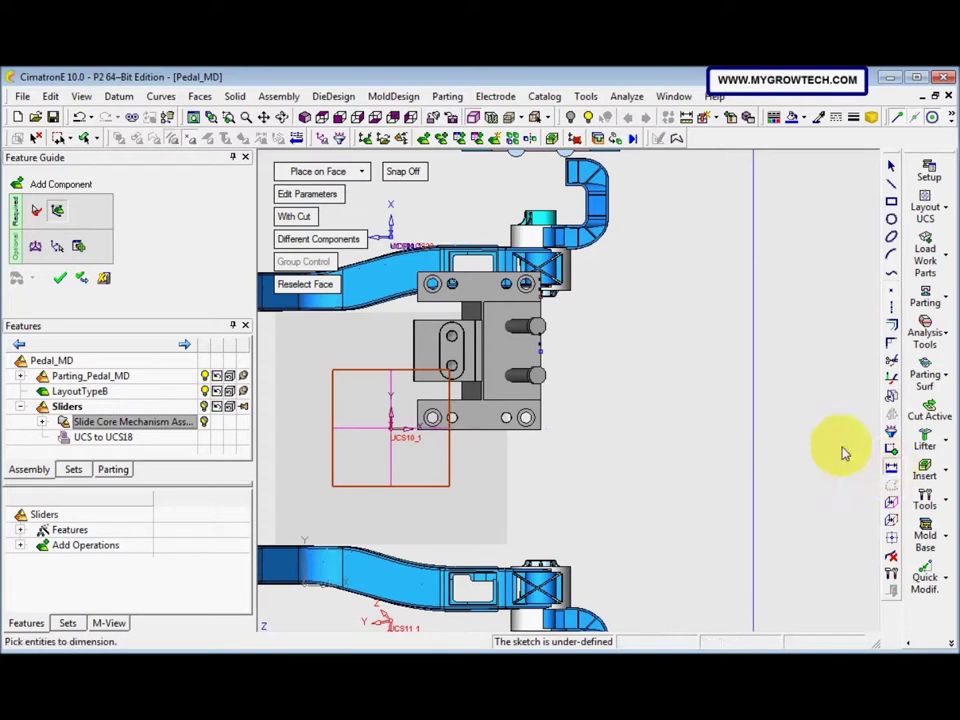
pyautogui.click(540, 352)
pyautogui.click(390, 429)
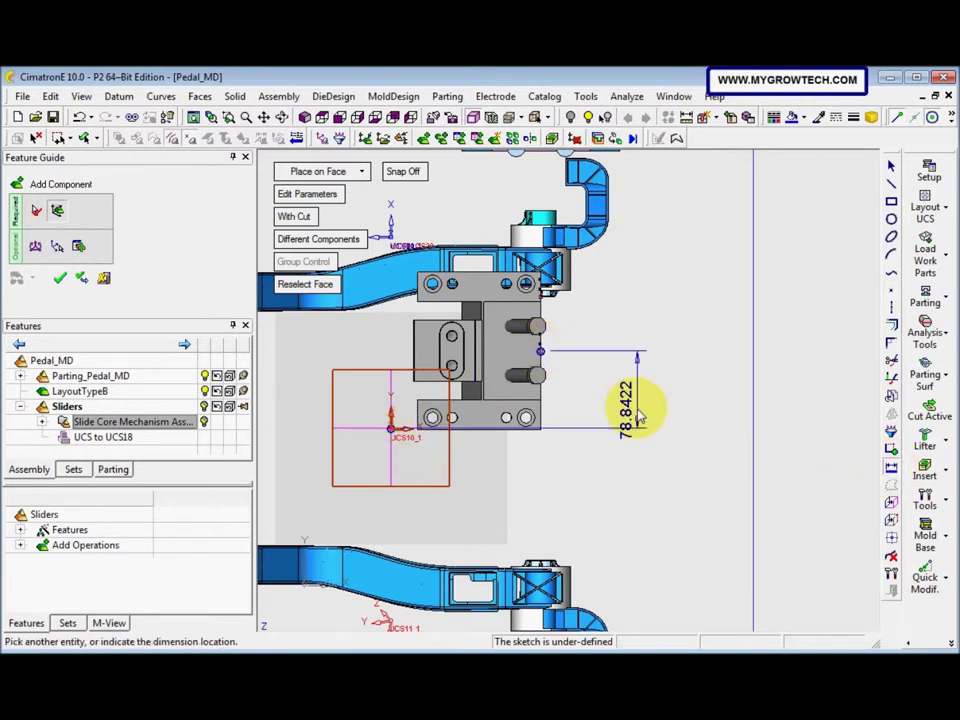
pyautogui.click(633, 415)
pyautogui.write('125')
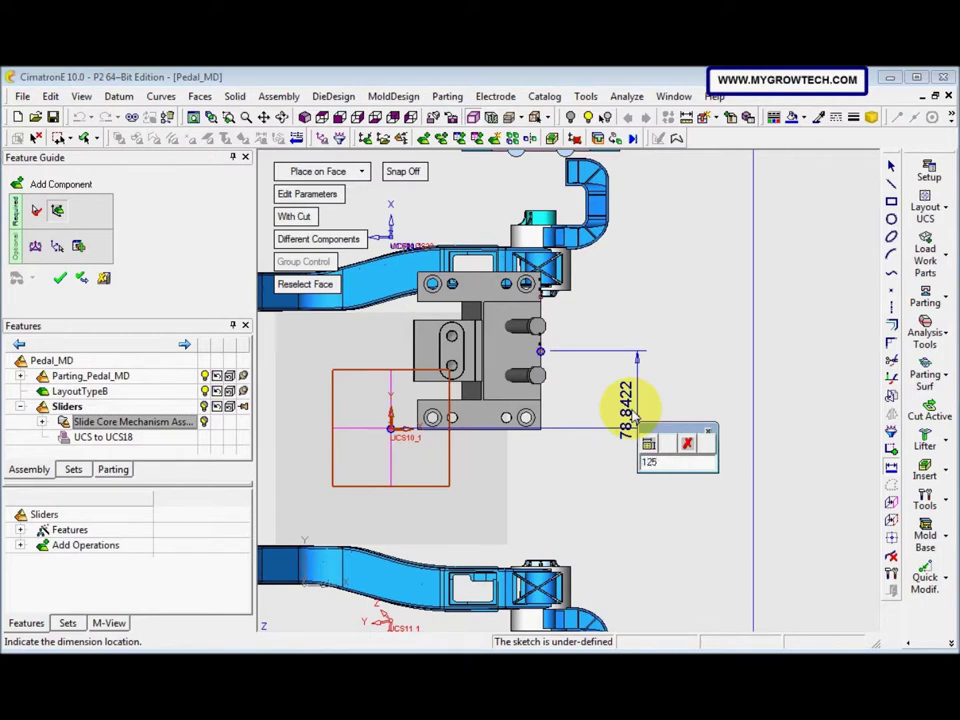
pyautogui.press('Return')
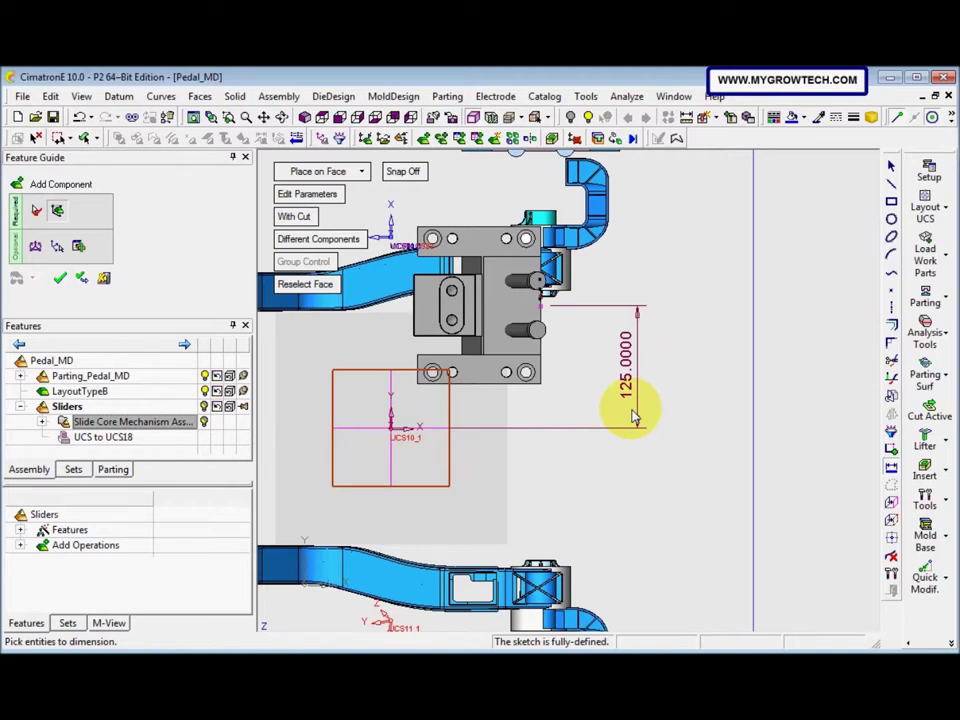
# Step: Set the new slide unit's Delta Z placement offset to -115
pyautogui.click(36, 248)
pyautogui.click(333, 217)
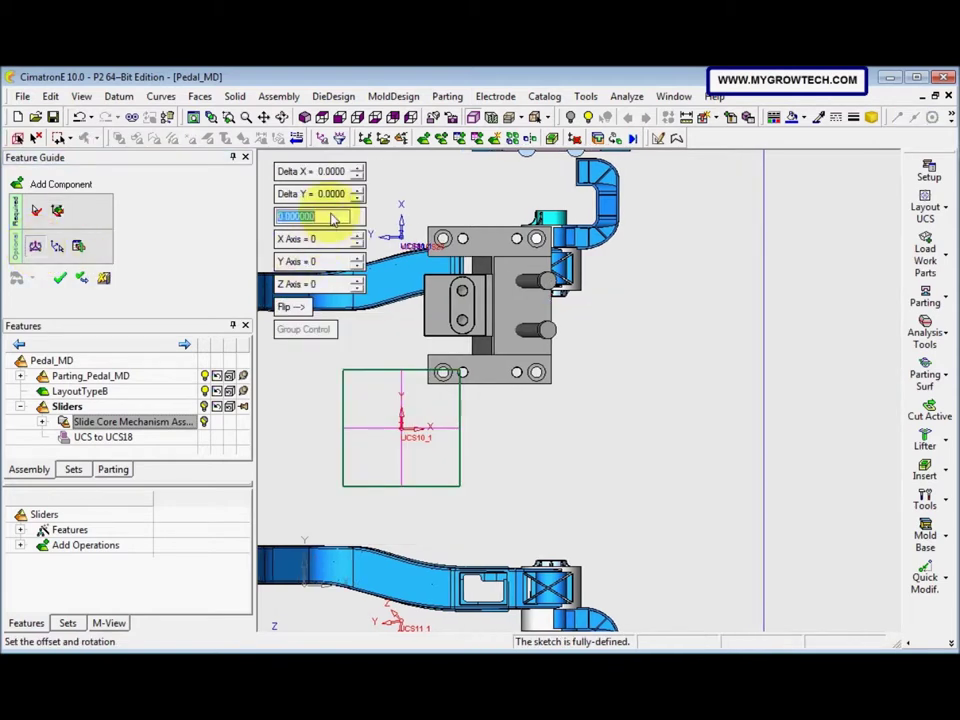
pyautogui.press('BackSpace')
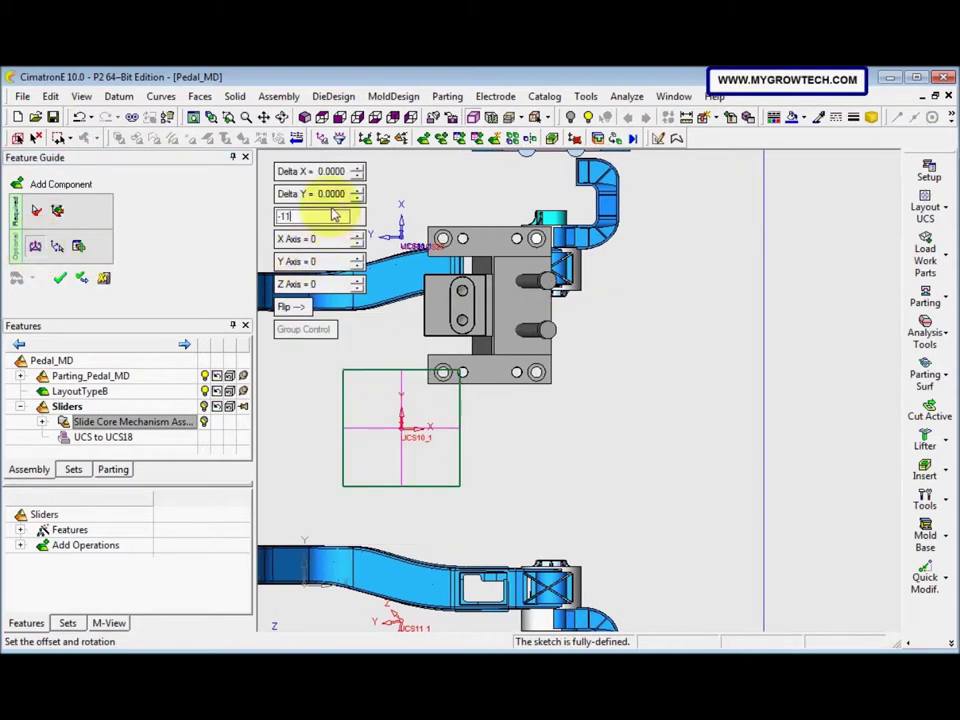
pyautogui.write('-115')
pyautogui.press('Return')
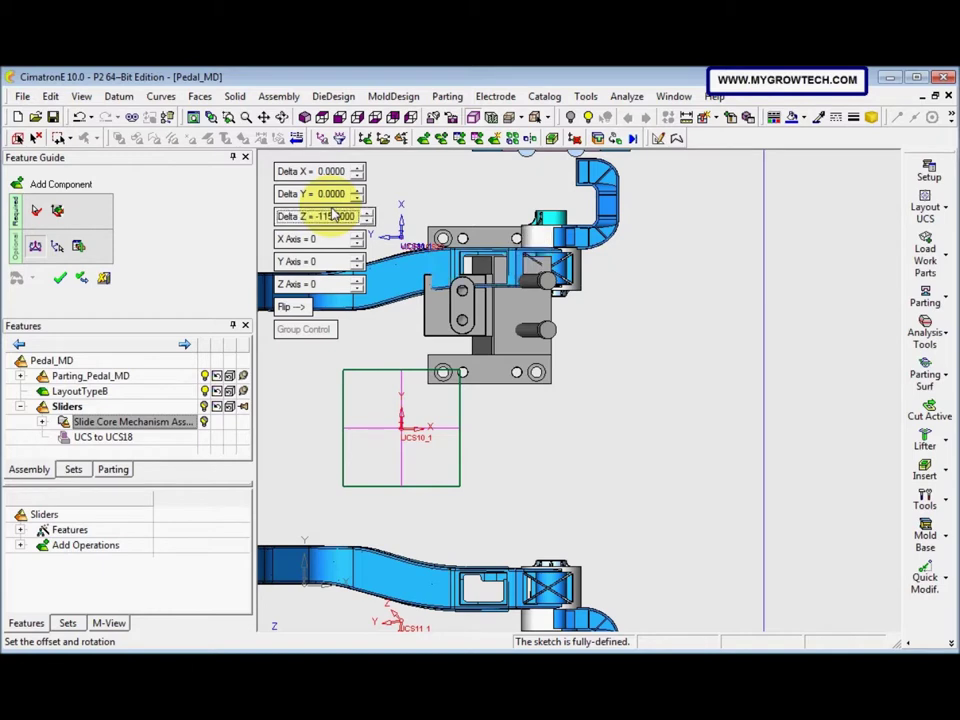
# Step: Rotate the new slide unit 90 degrees about its Z axis and complete its placement between the two pedals
pyautogui.click(338, 287)
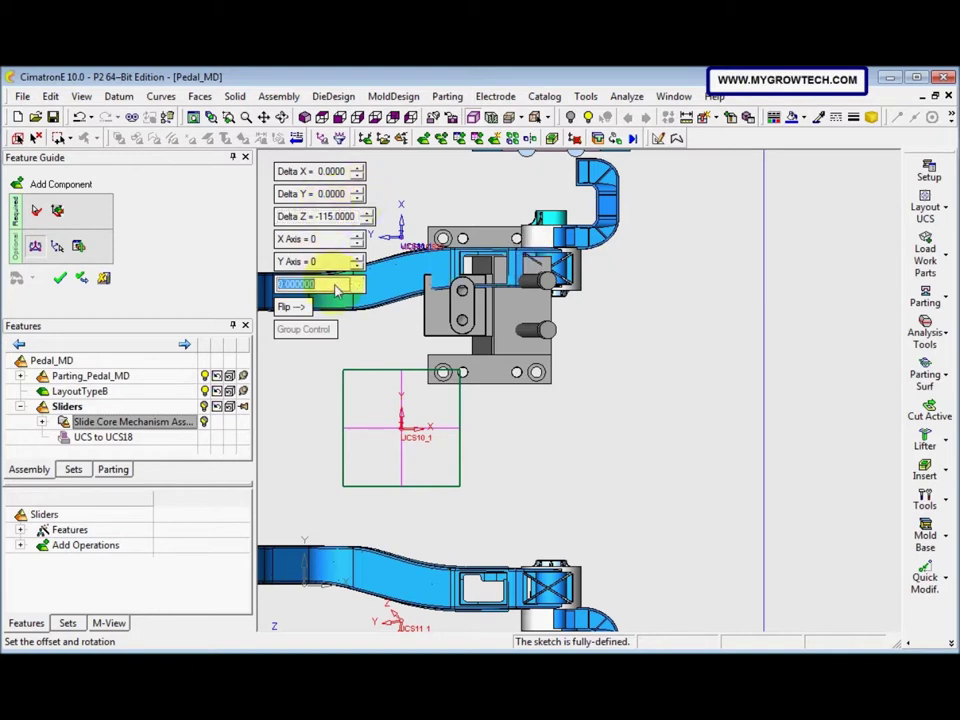
pyautogui.write('90')
pyautogui.press('Return')
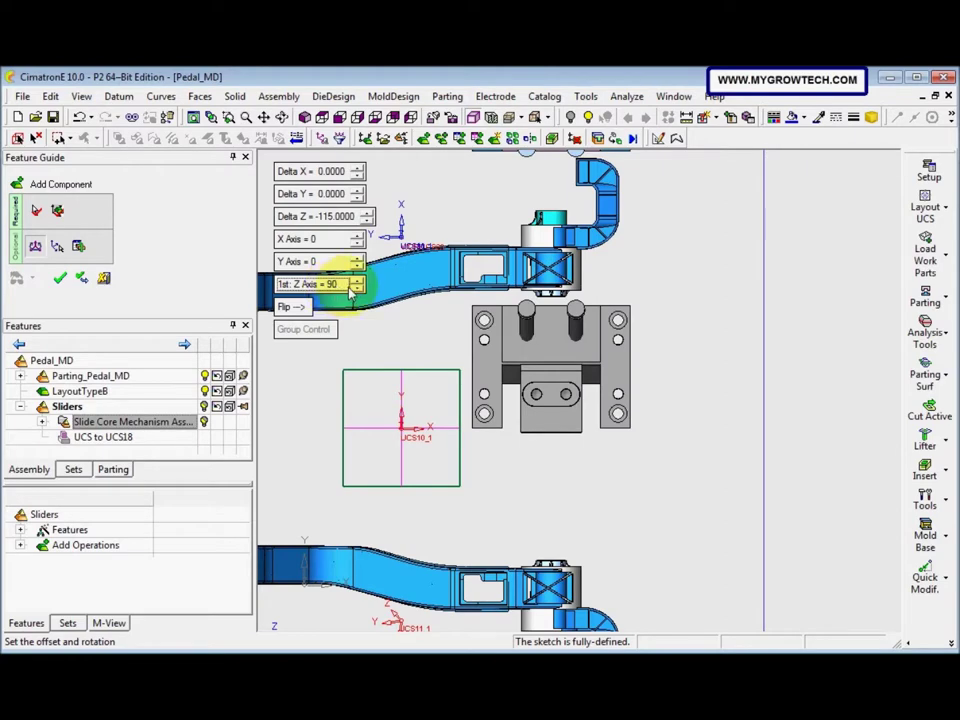
pyautogui.scroll(-4, 365, 440)
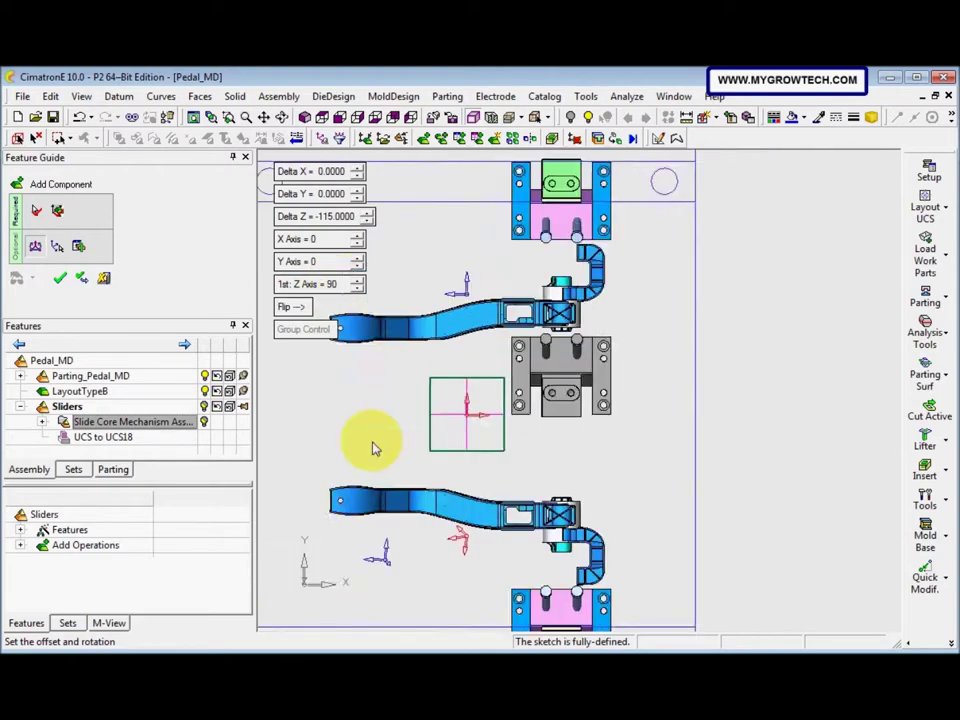
pyautogui.scroll(1, 376, 377)
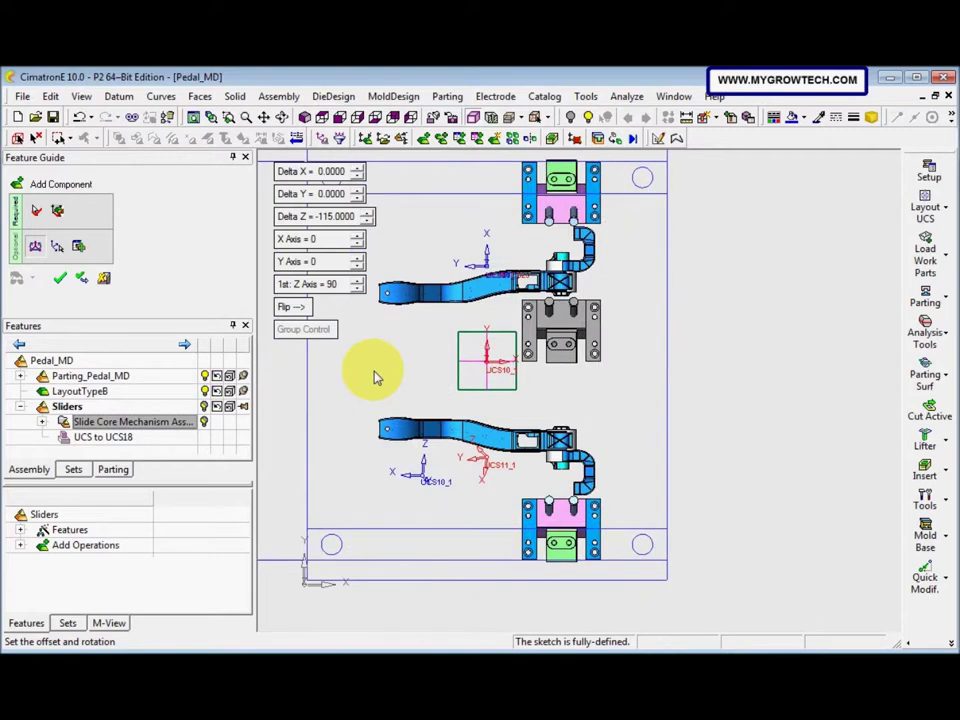
pyautogui.click(60, 280)
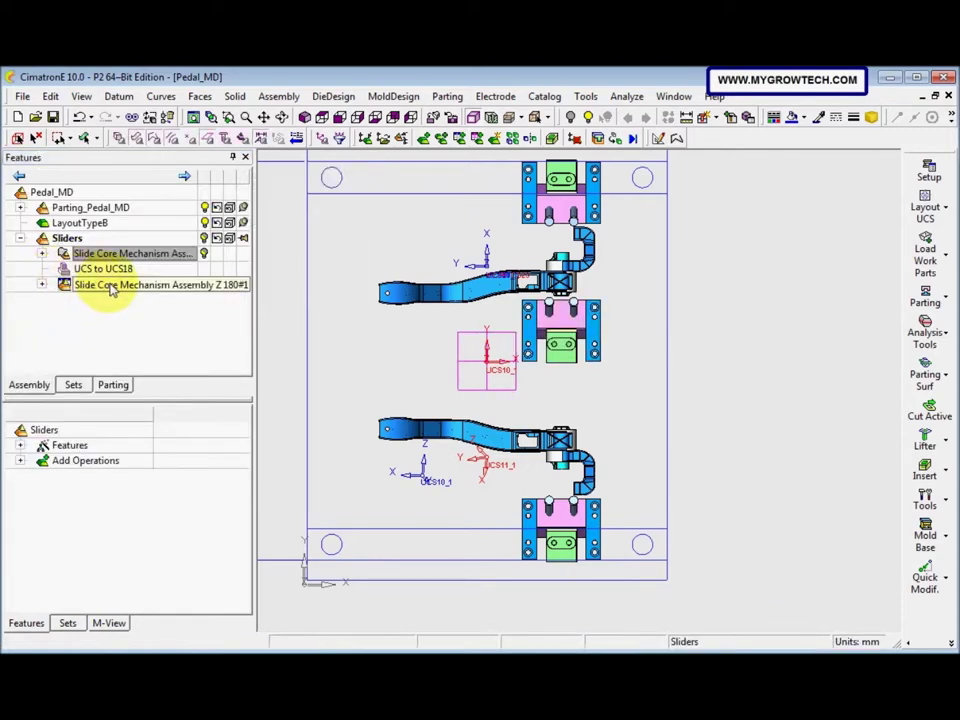
# Step: Activate the inner slide mechanism subassembly and select its slide, guide strips, guide pillars and wear plate for Mirror Part, leaving out the locking heel
pyautogui.click(128, 286)
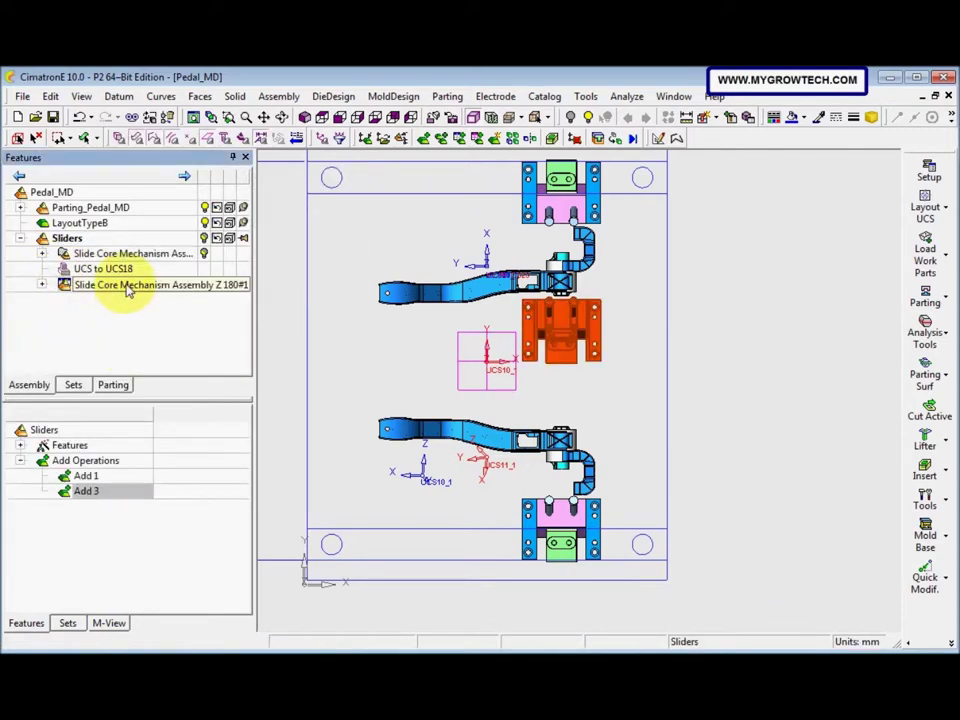
pyautogui.doubleClick(128, 286)
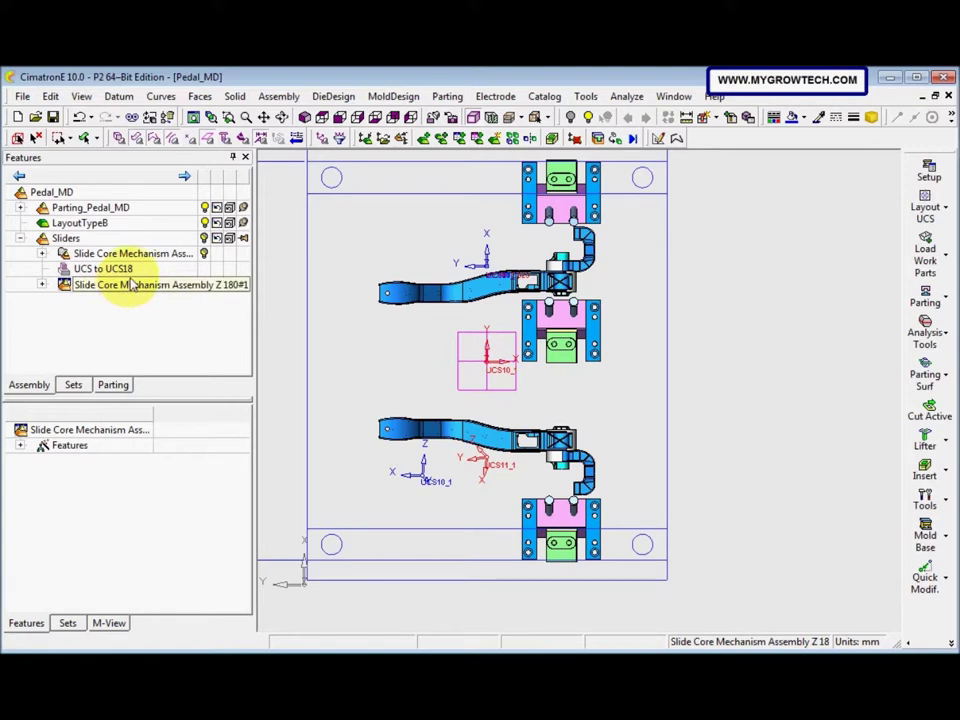
pyautogui.click(131, 285)
pyautogui.click(289, 98)
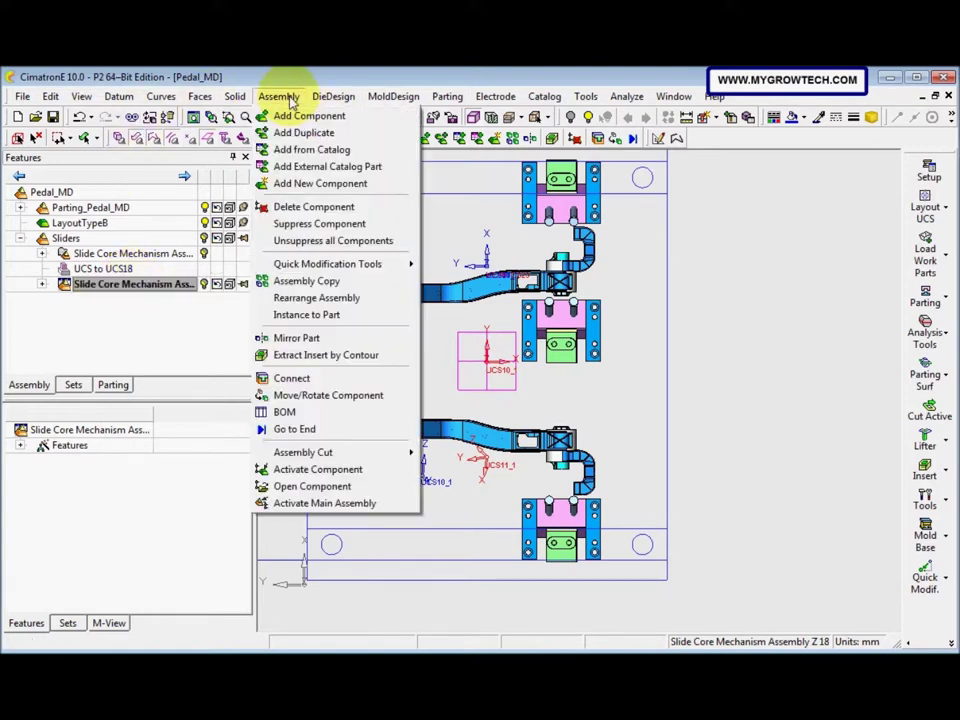
pyautogui.click(300, 340)
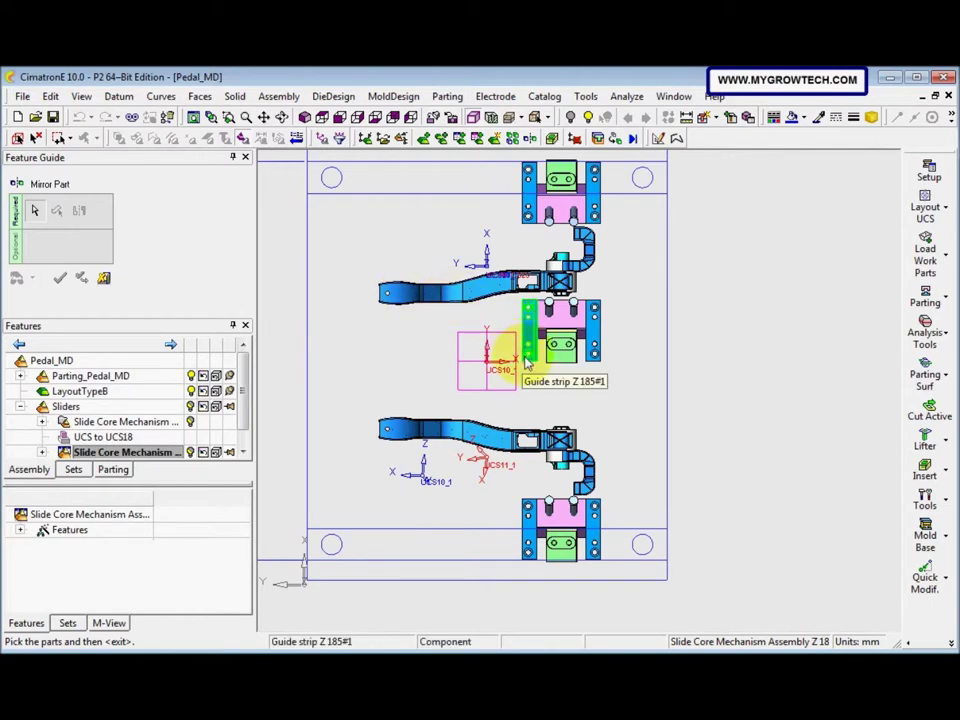
pyautogui.moveTo(574, 399); pyautogui.dragTo(433, 443, button='middle')
pyautogui.scroll(3, 447, 474)
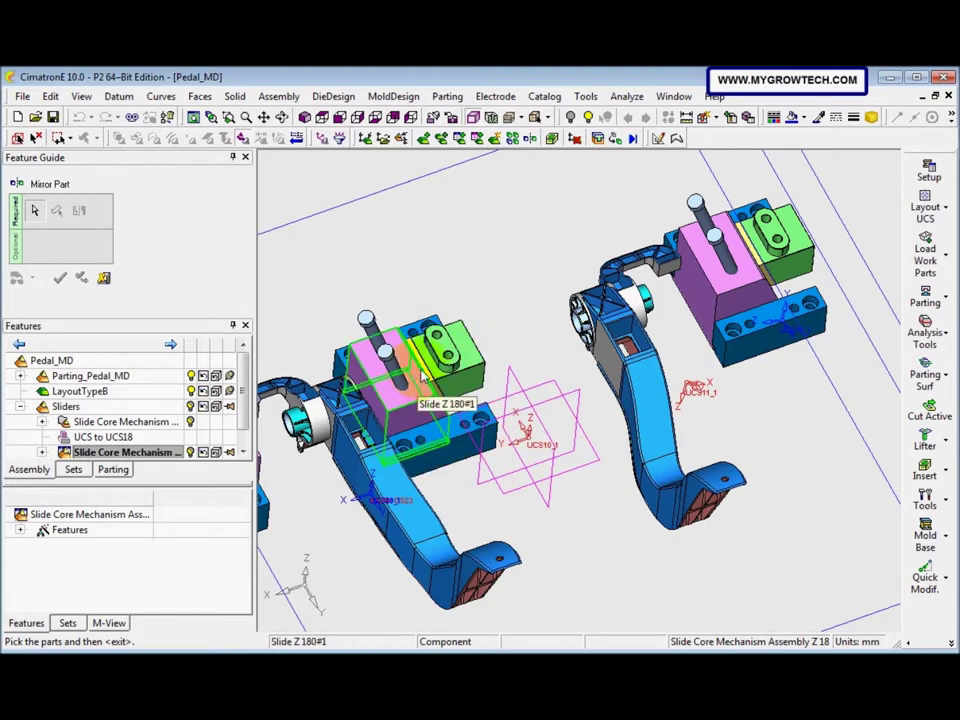
pyautogui.moveTo(370, 385); pyautogui.dragTo(343, 343, button='middle')
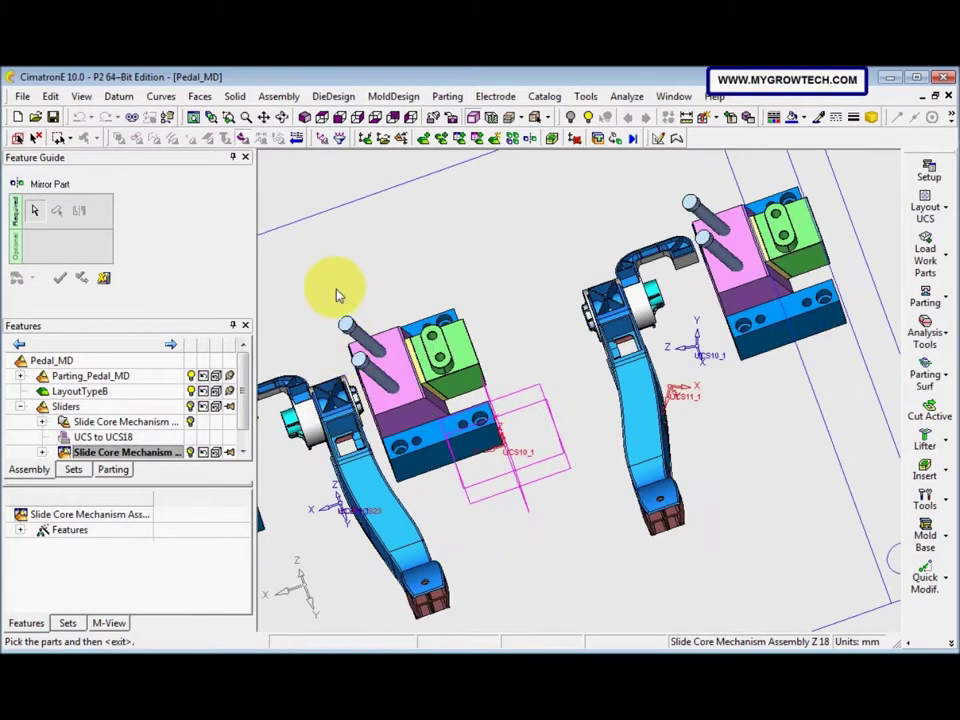
pyautogui.moveTo(413, 350); pyautogui.dragTo(370, 292, button='middle')
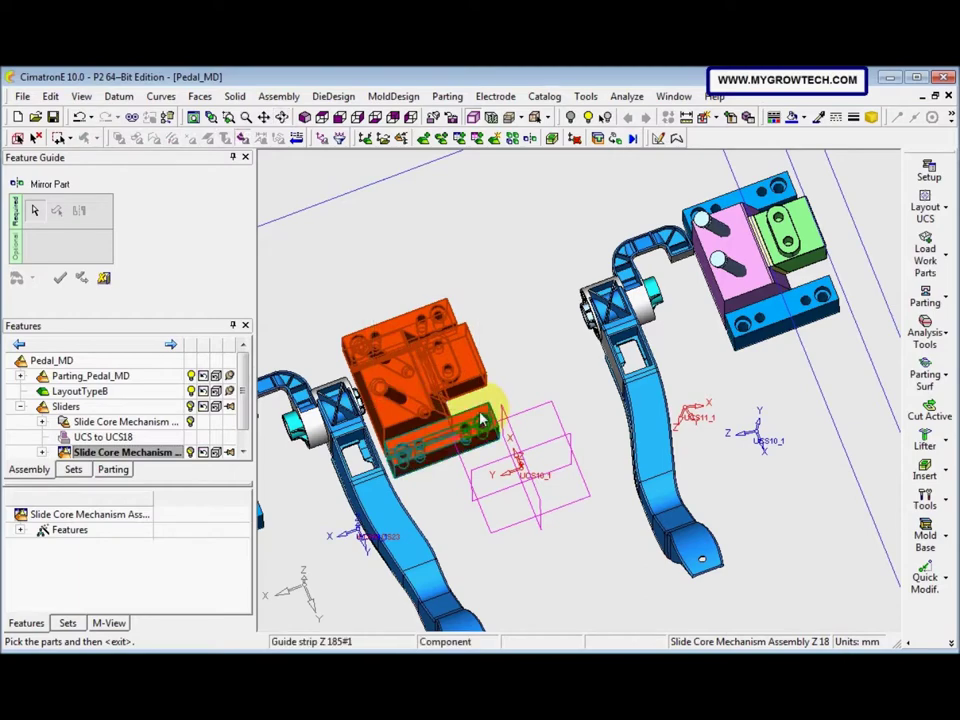
pyautogui.moveTo(438, 462); pyautogui.dragTo(477, 323, button='middle')
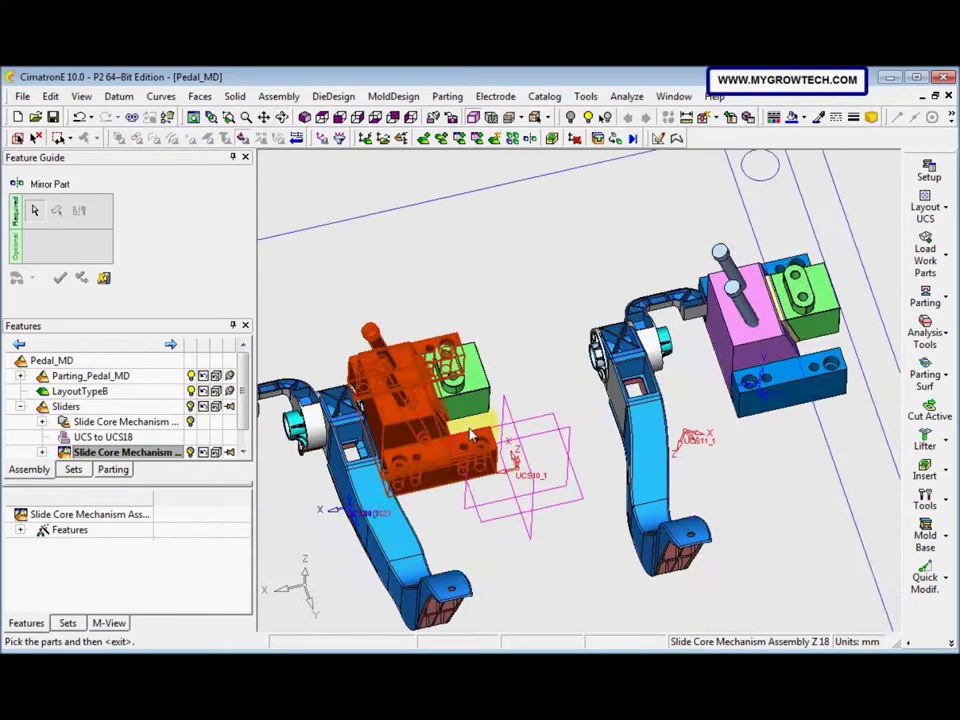
pyautogui.middleClick(486, 316)
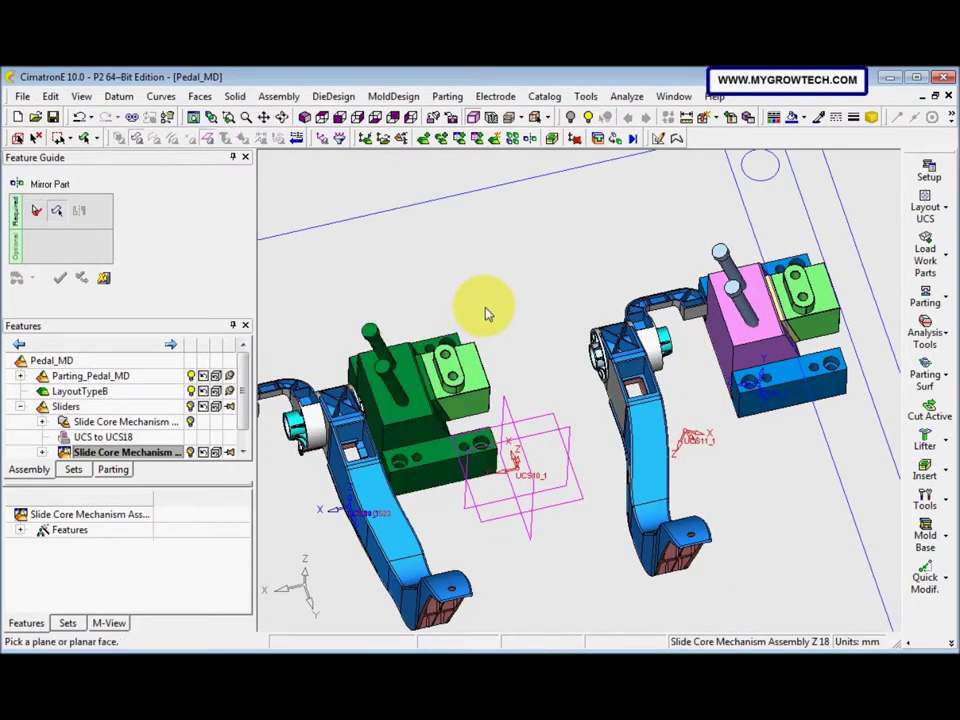
# Step: Mirror the selected parts across the UCS10_1 plane midway between the pedals, with only Slide Z 180 mirrored geometrically
pyautogui.click(506, 405)
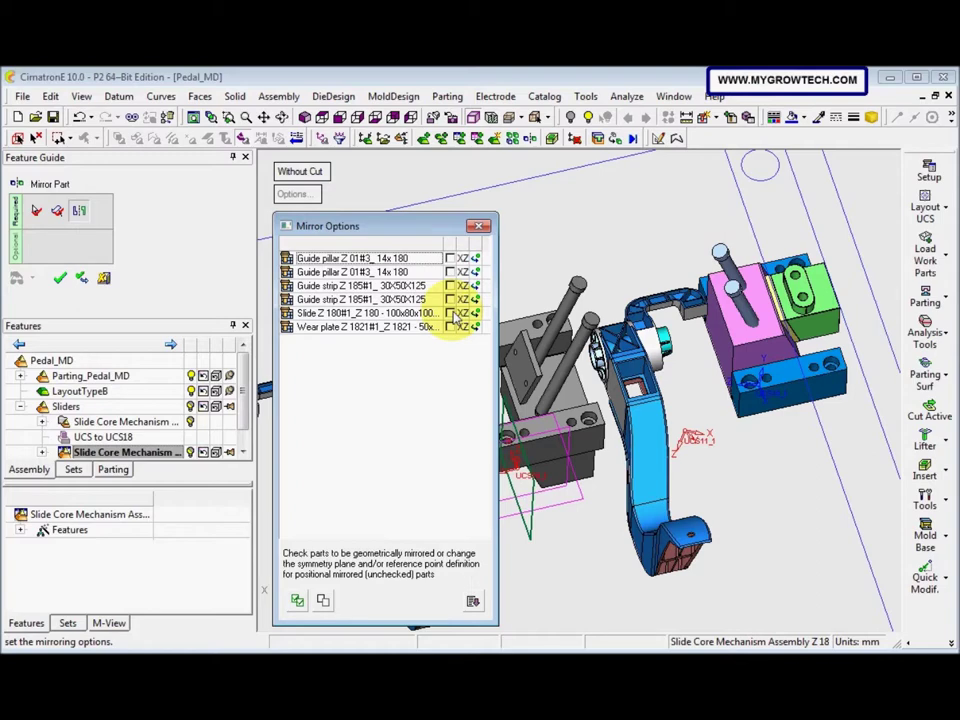
pyautogui.click(450, 314)
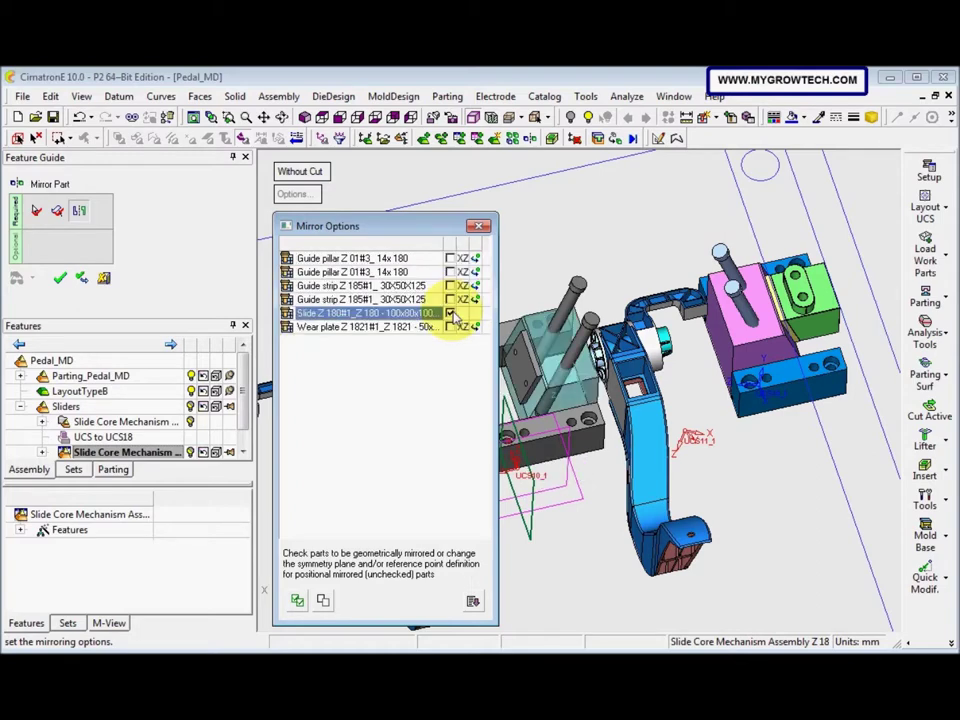
pyautogui.click(450, 314)
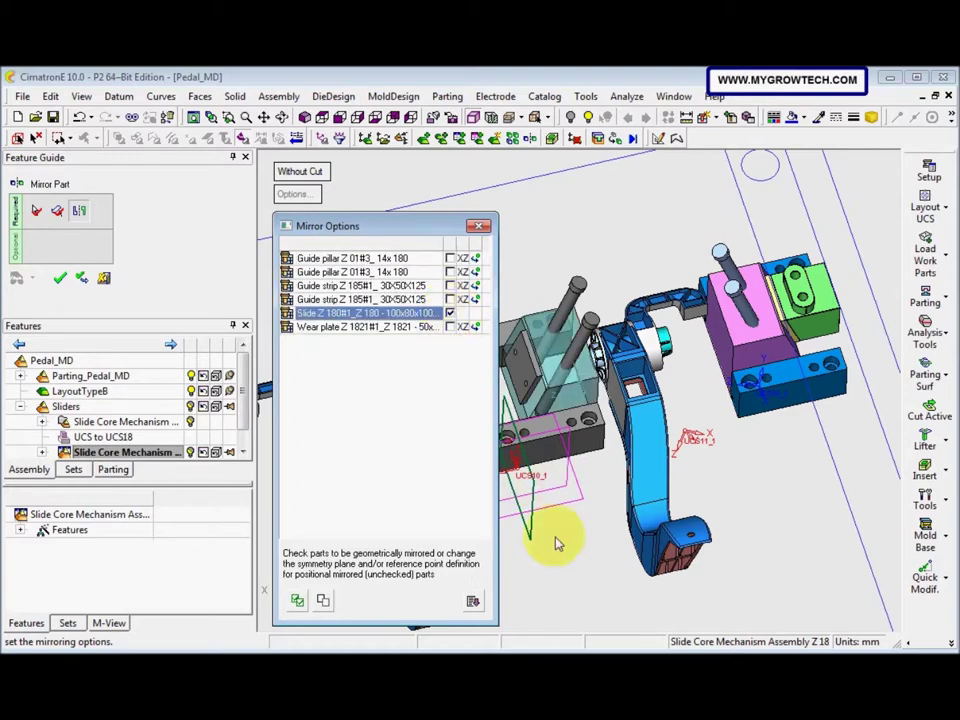
pyautogui.click(62, 280)
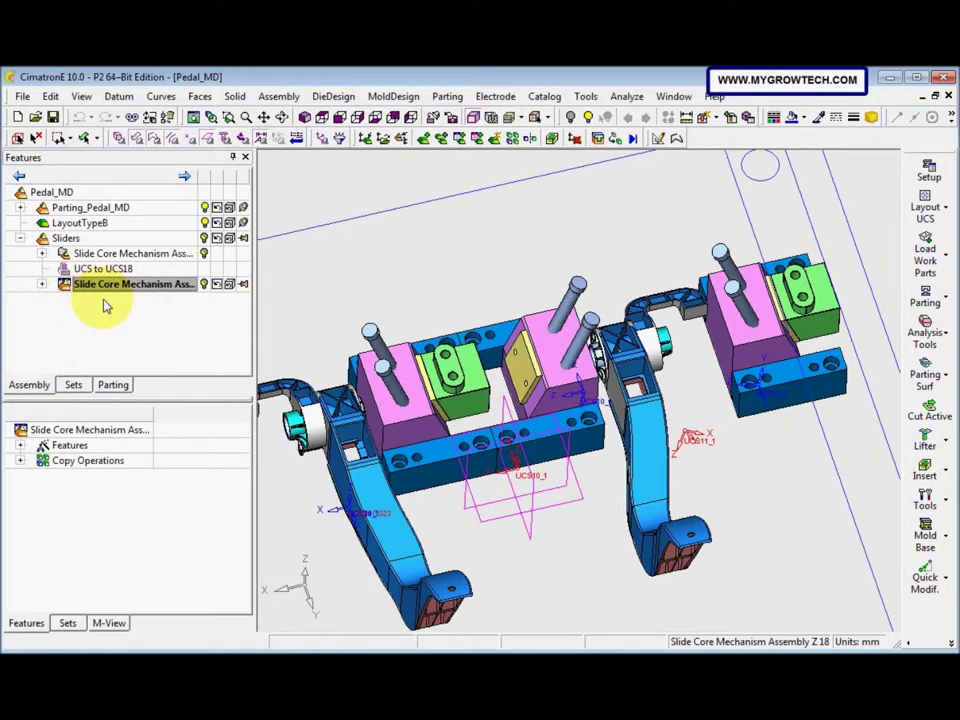
# Step: Activate the inner unit's locking heel and mirror-copy its body across the UCS10_1 middle plane with Merge On
pyautogui.rightClick(466, 369)
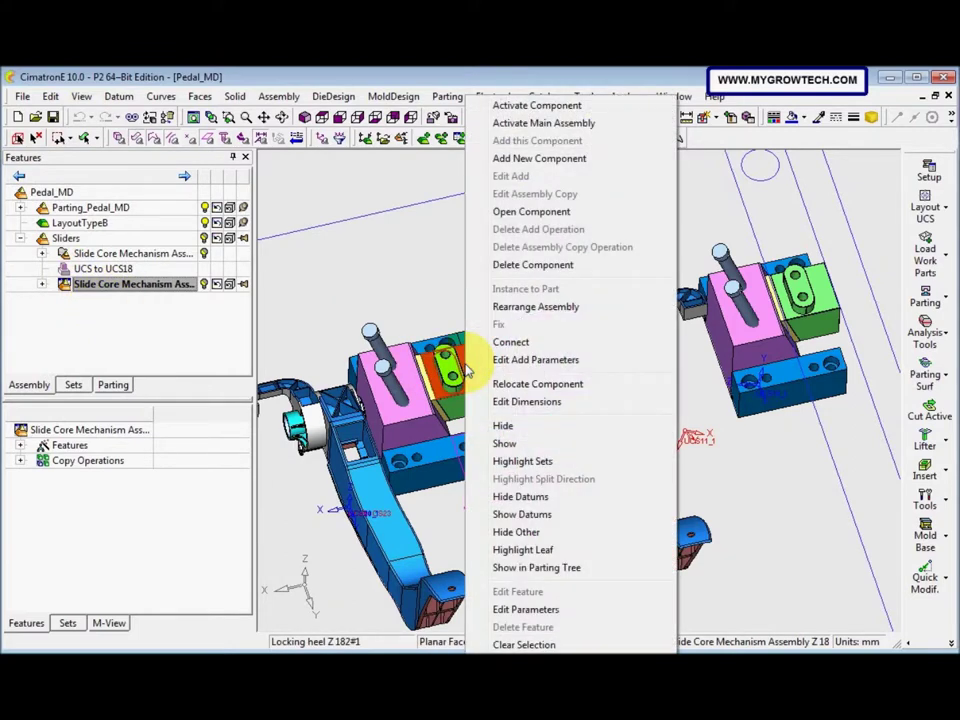
pyautogui.click(540, 106)
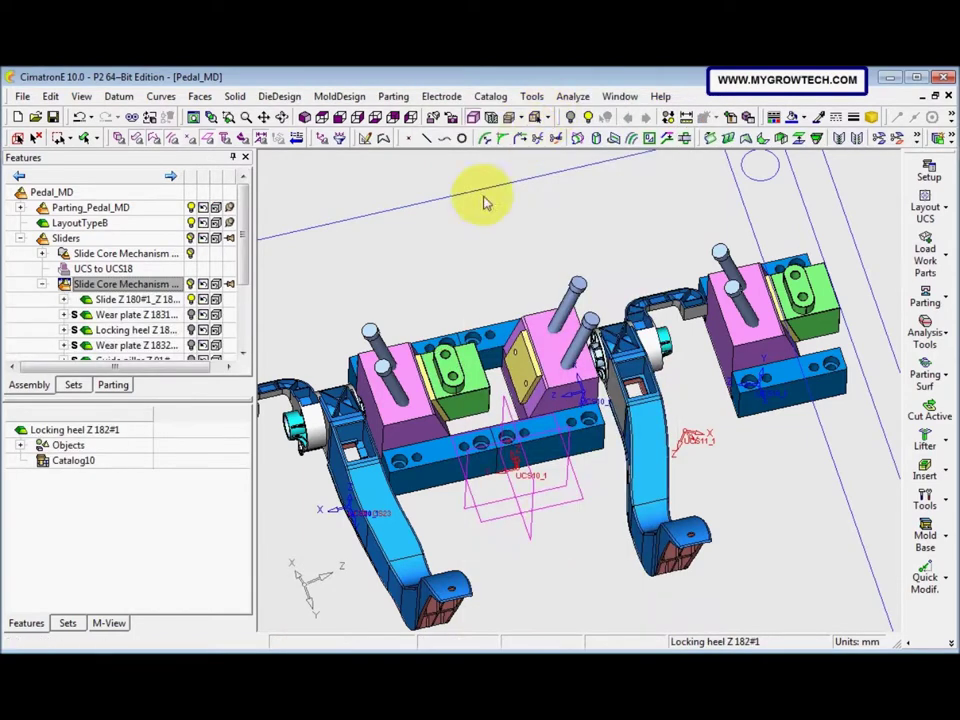
pyautogui.moveTo(246, 253); pyautogui.dragTo(240, 300)
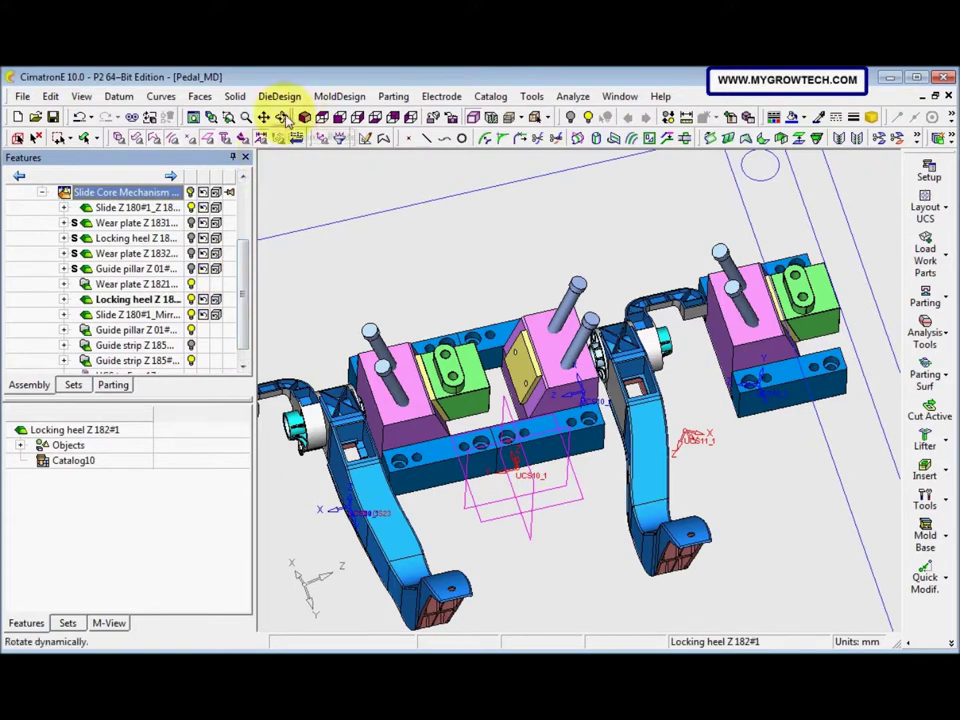
pyautogui.click(50, 96)
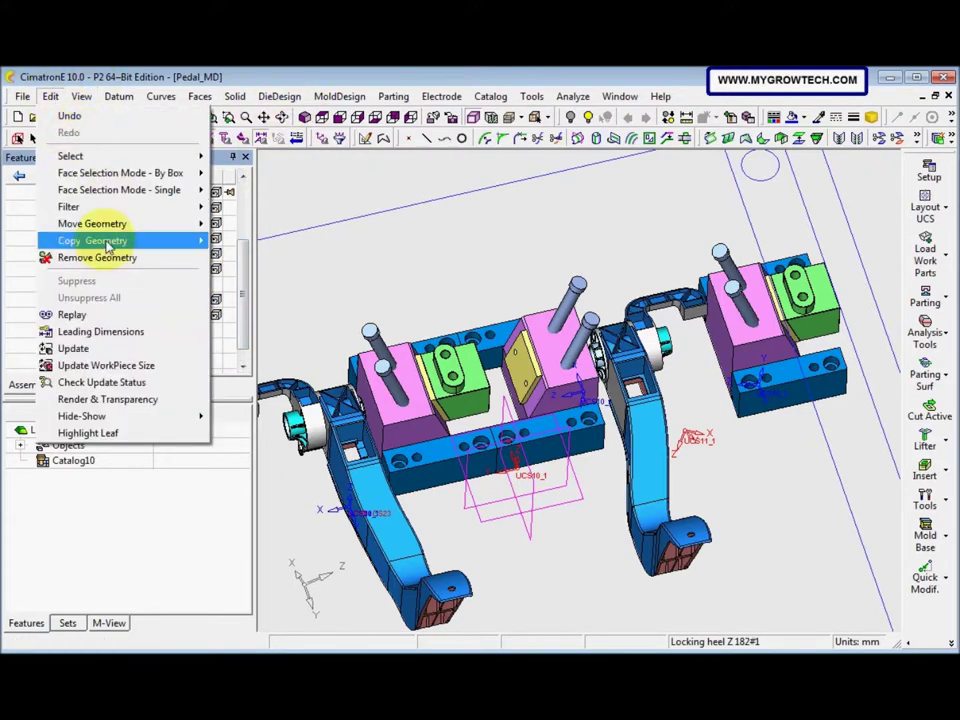
pyautogui.moveTo(107, 242)
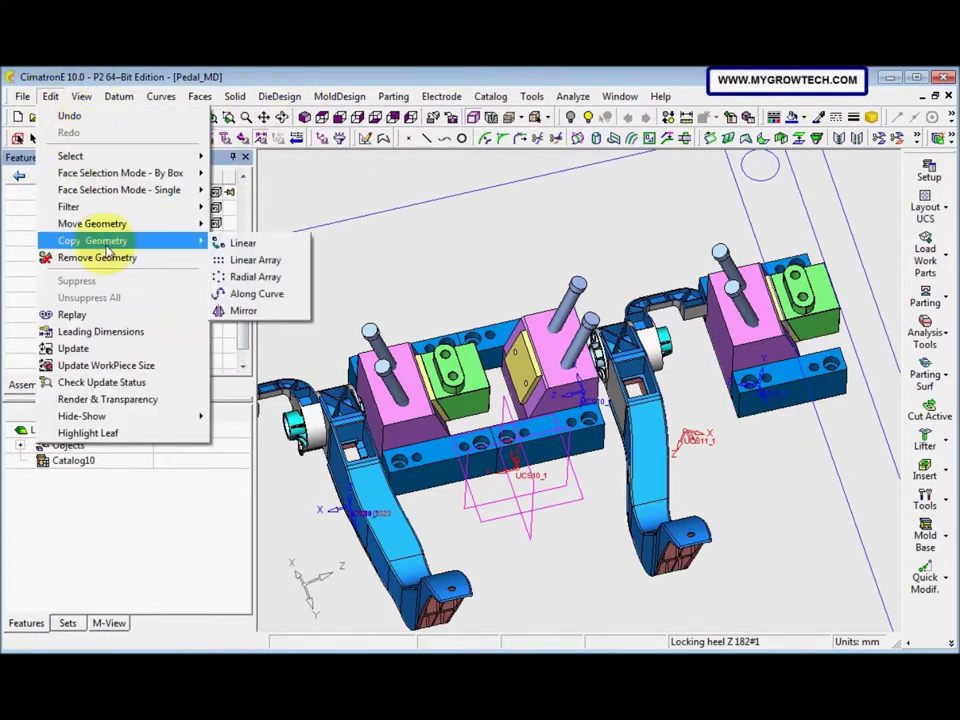
pyautogui.click(254, 312)
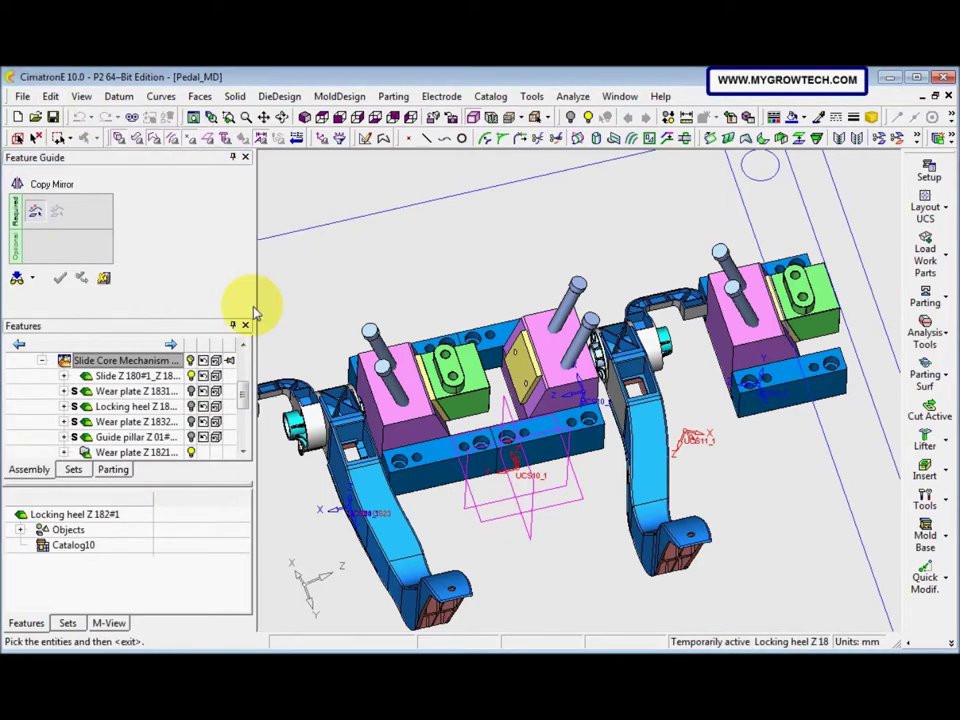
pyautogui.click(458, 370)
pyautogui.middleClick(435, 270)
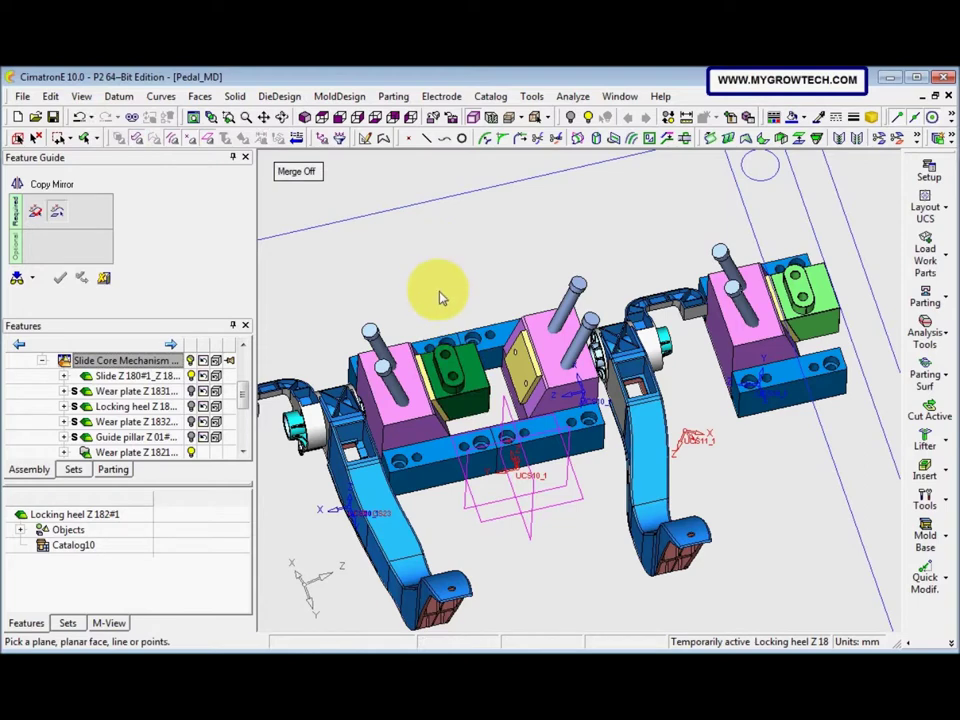
pyautogui.click(300, 172)
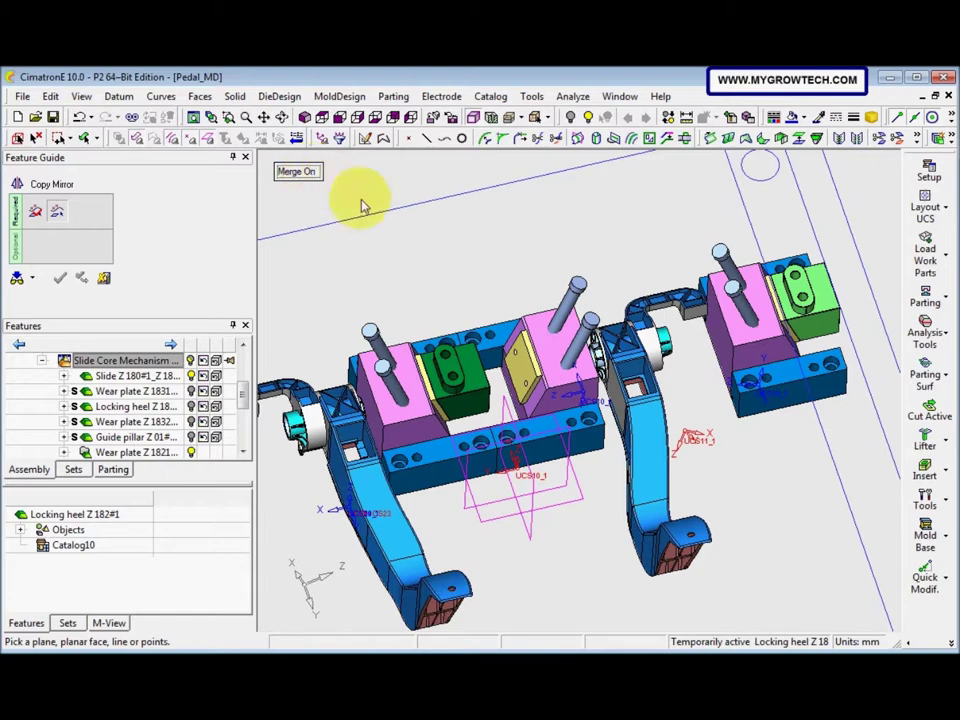
pyautogui.click(507, 410)
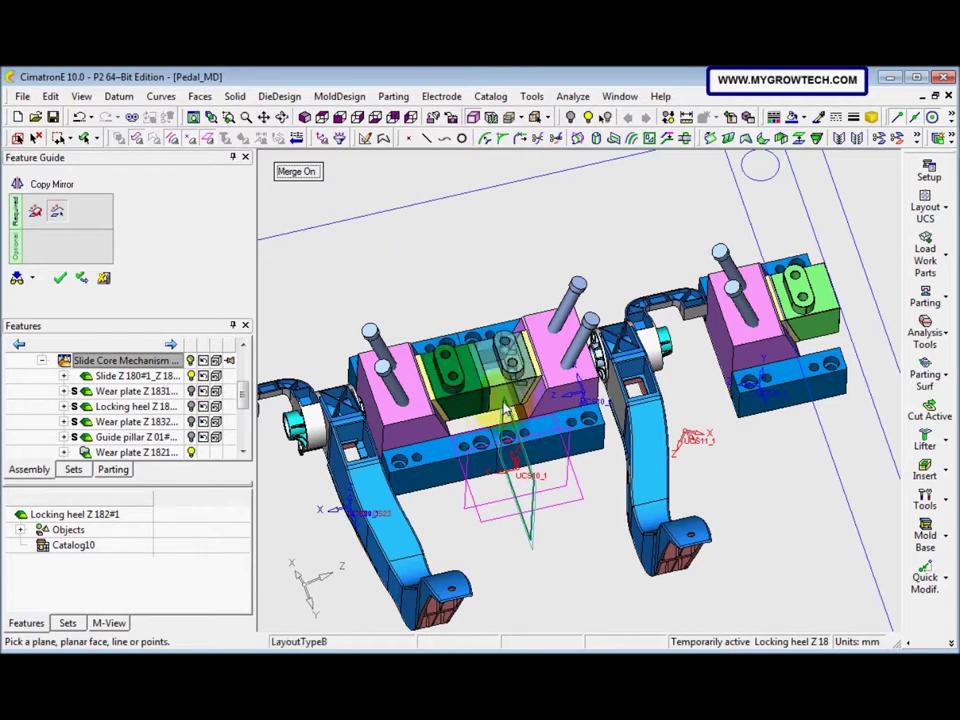
pyautogui.rightClick(430, 305)
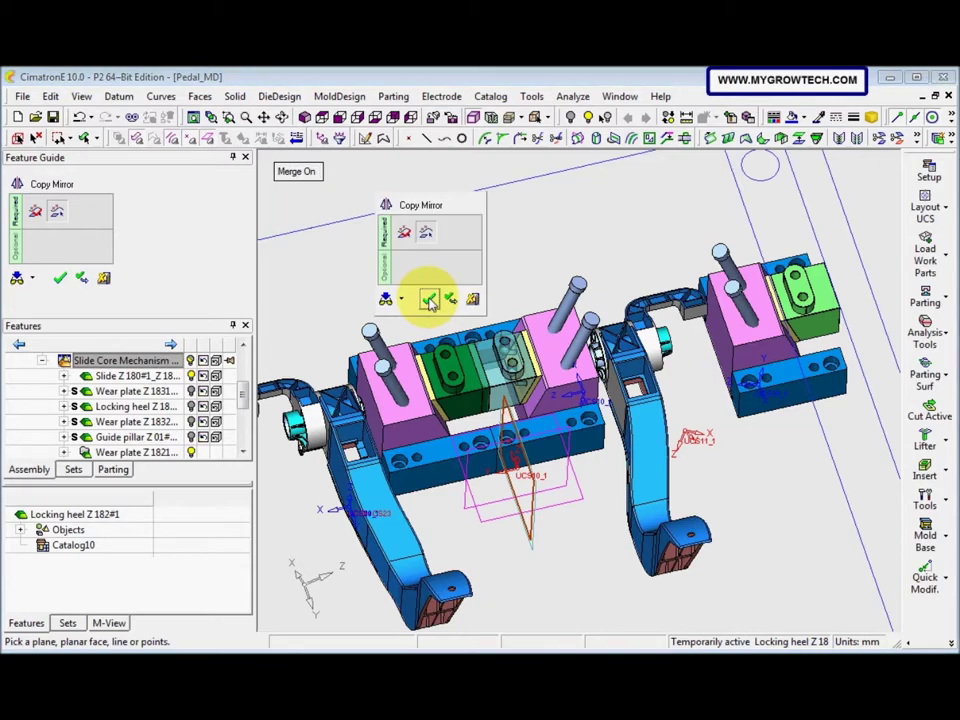
pyautogui.click(429, 302)
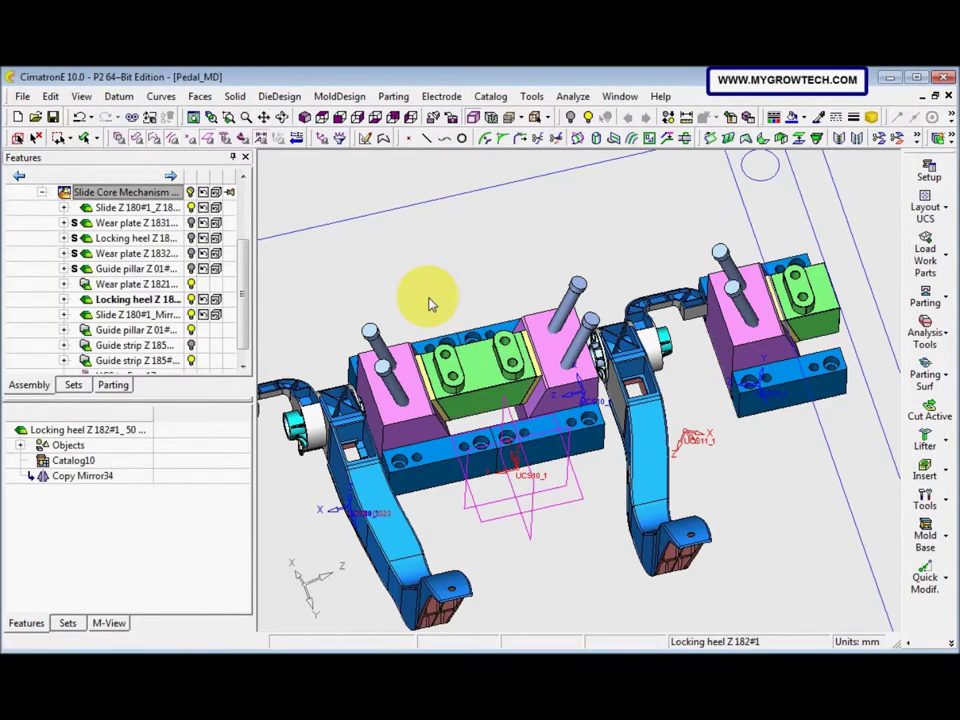
pyautogui.moveTo(456, 379); pyautogui.dragTo(426, 334, button='middle')
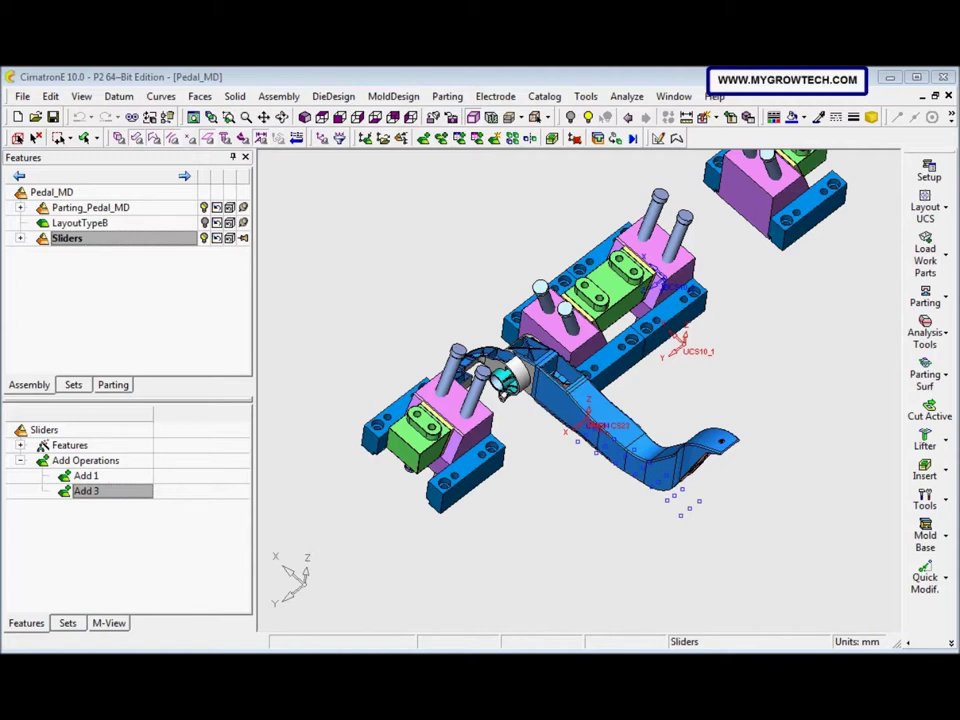
# Step: Activate the main Pedal_MD assembly and start adding a mold part from the catalog
pyautogui.click(48, 192)
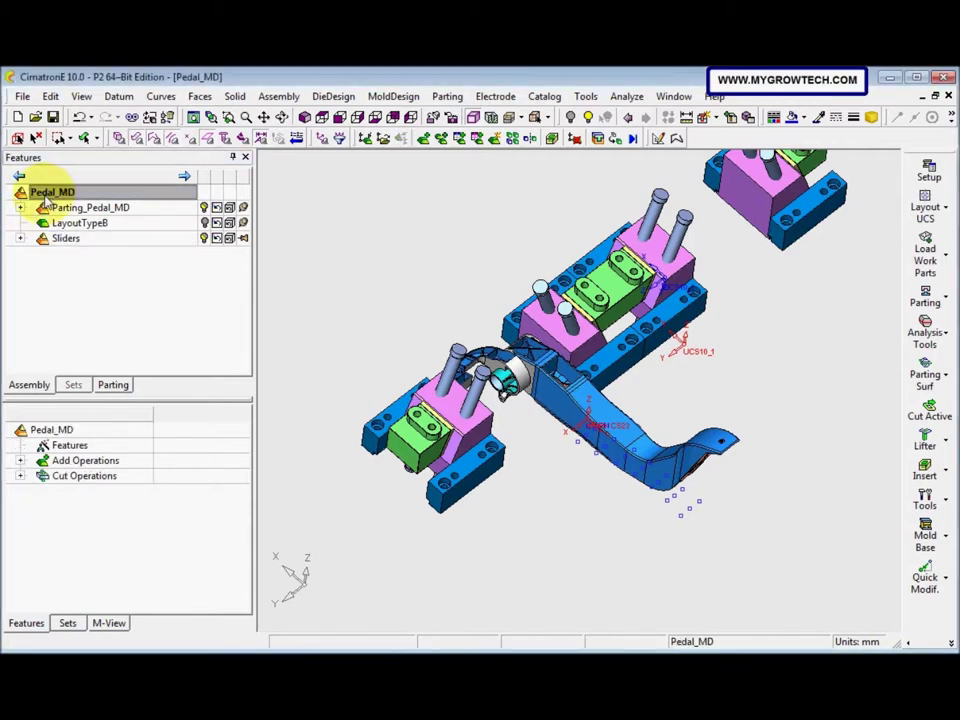
pyautogui.click(912, 645)
pyautogui.click(813, 598)
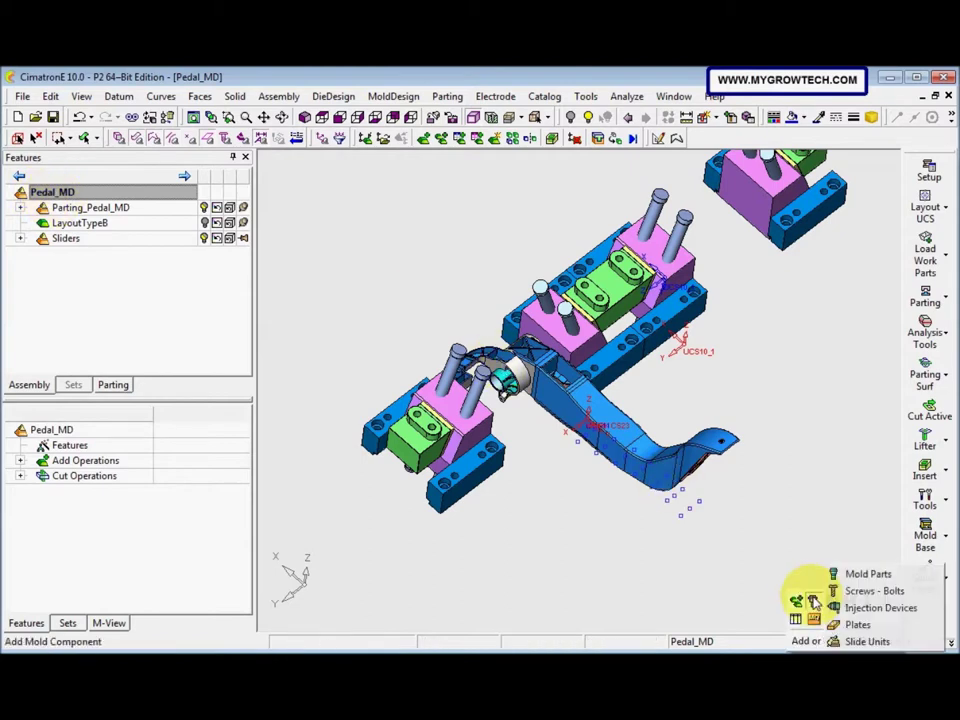
pyautogui.click(860, 575)
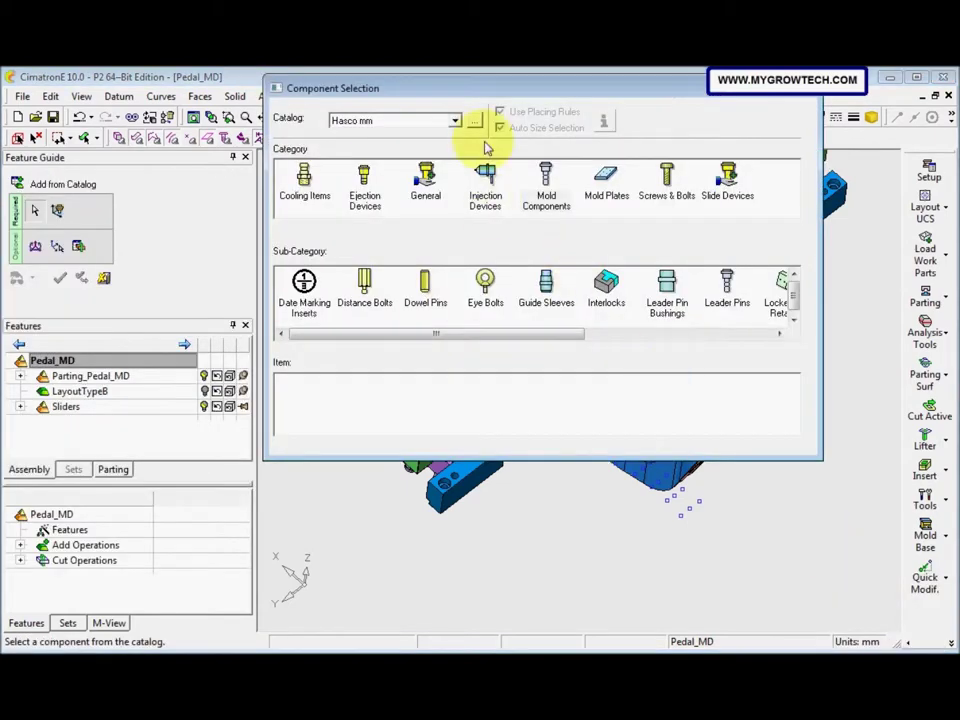
# Step: Change the catalog source to the Moldset folder in Working Folder\PreliminaryDesign\Catalog
pyautogui.click(474, 122)
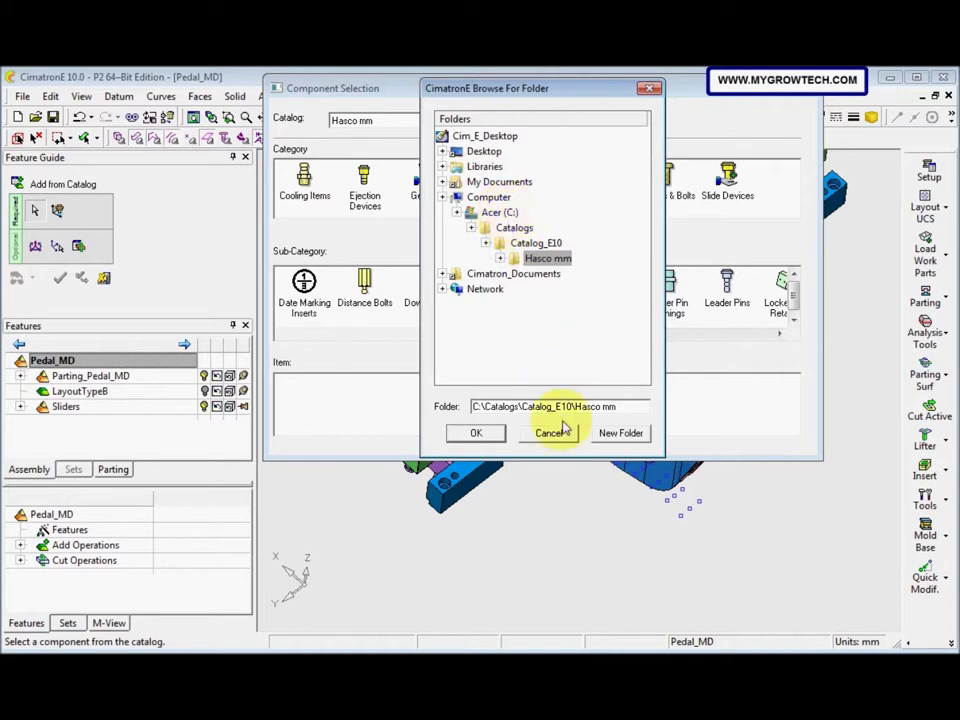
pyautogui.click(511, 214)
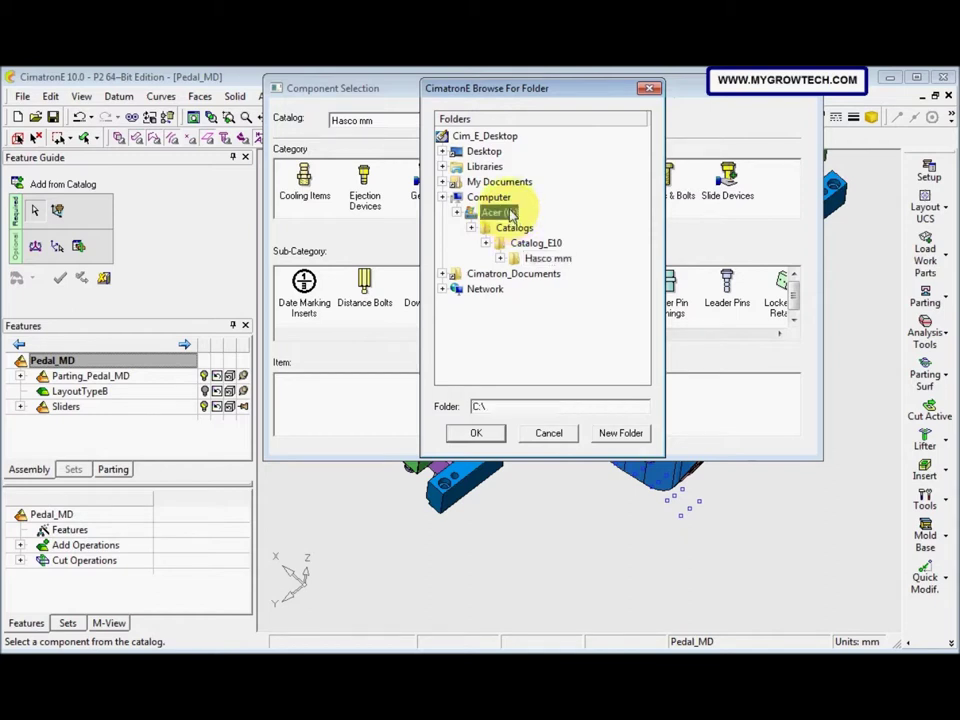
pyautogui.click(542, 365)
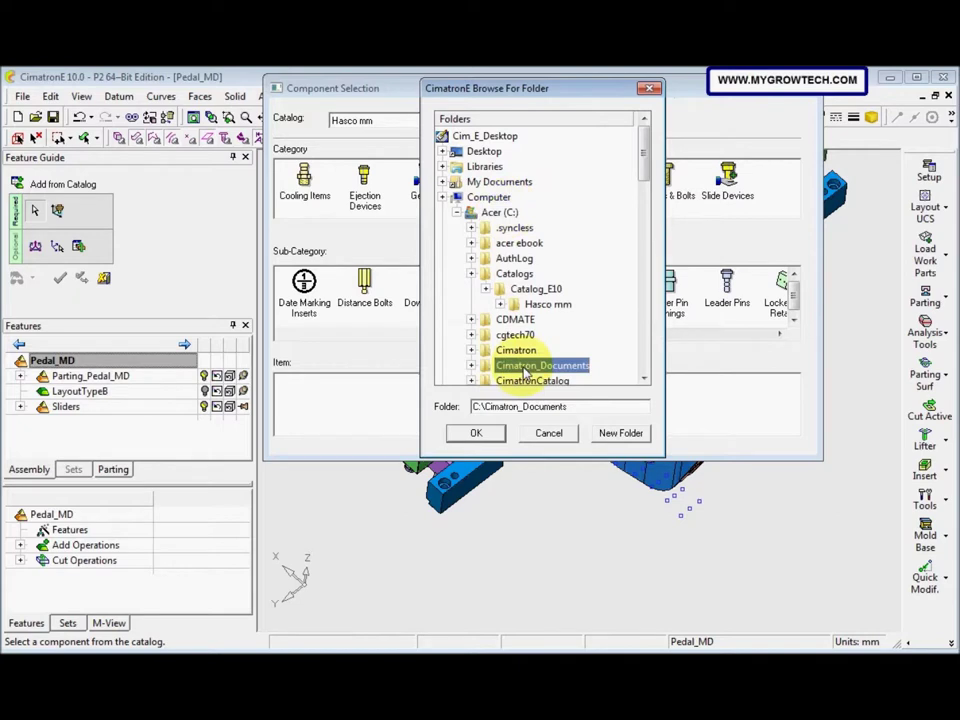
pyautogui.scroll(-3, 527, 358)
pyautogui.scroll(-3, 520, 345)
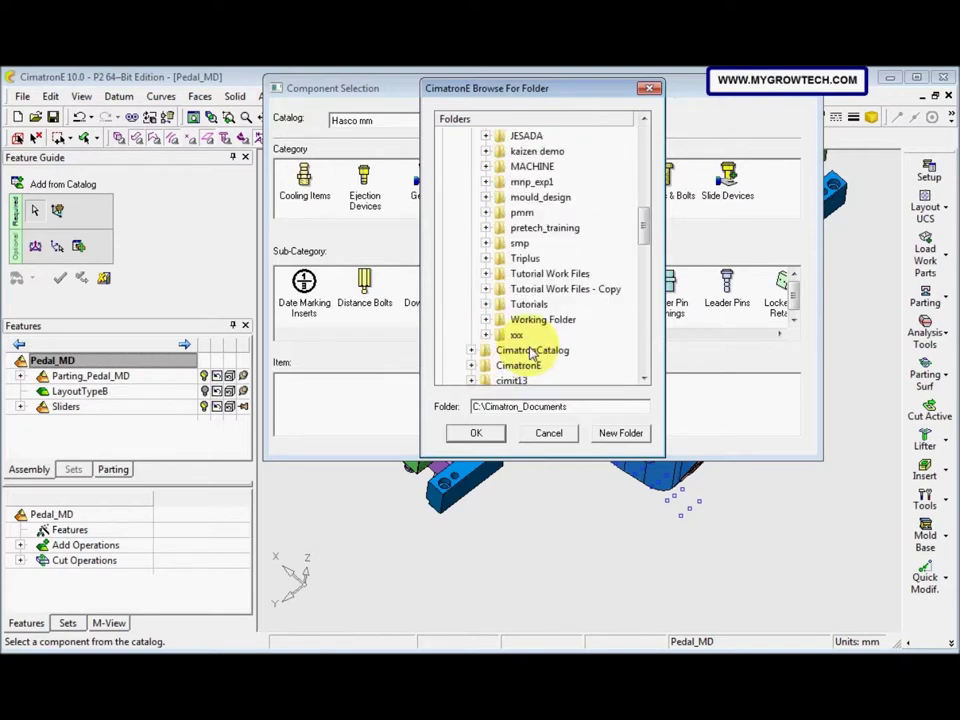
pyautogui.click(540, 320)
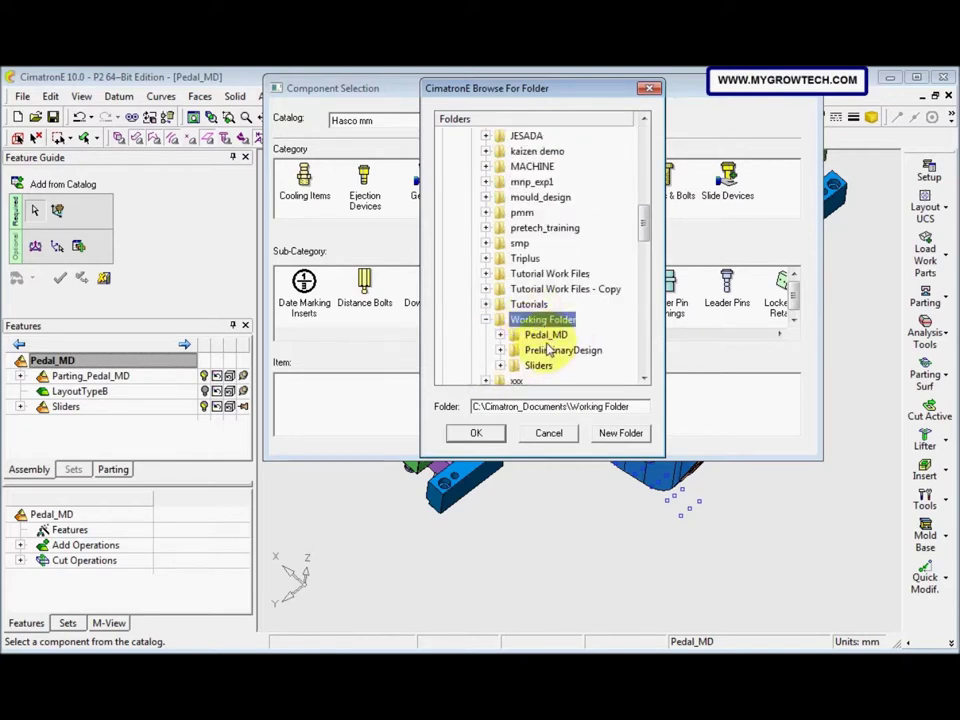
pyautogui.click(548, 352)
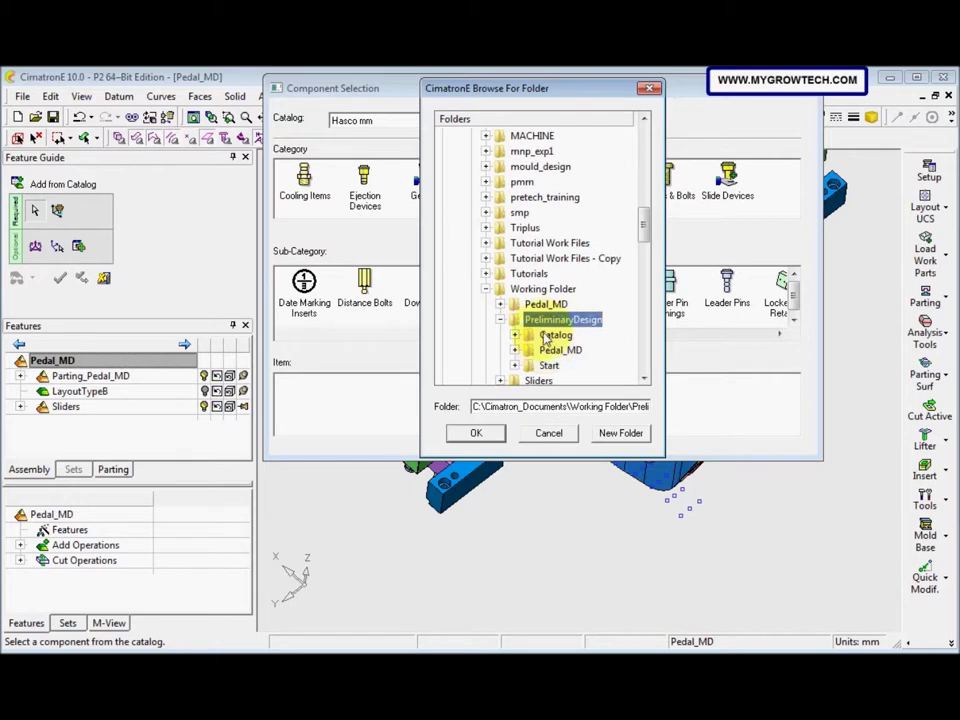
pyautogui.scroll(-1, 552, 334)
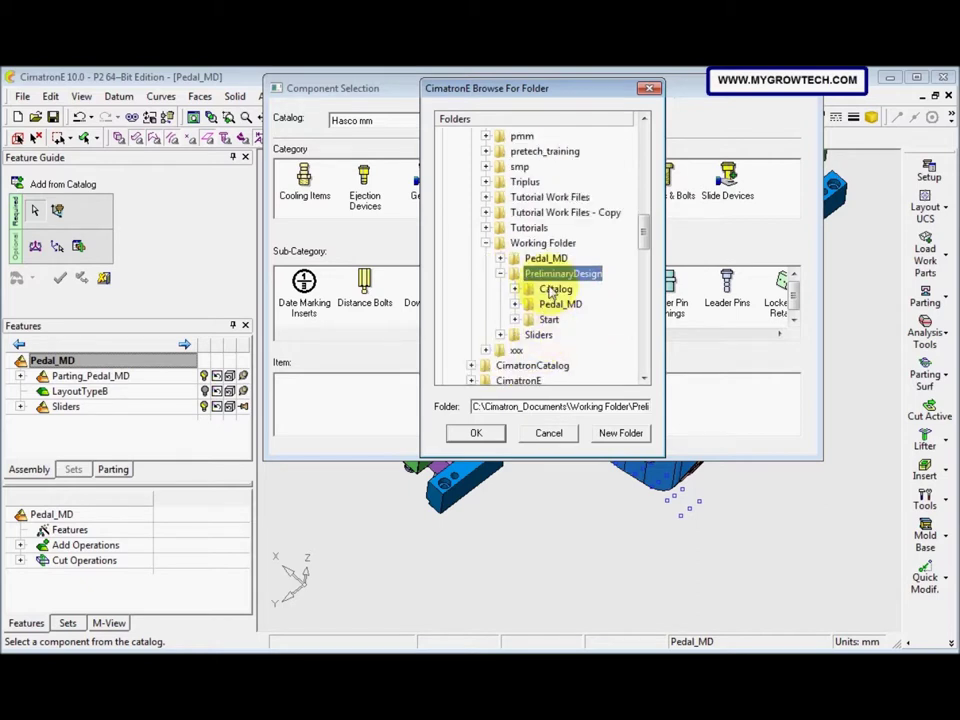
pyautogui.doubleClick(553, 290)
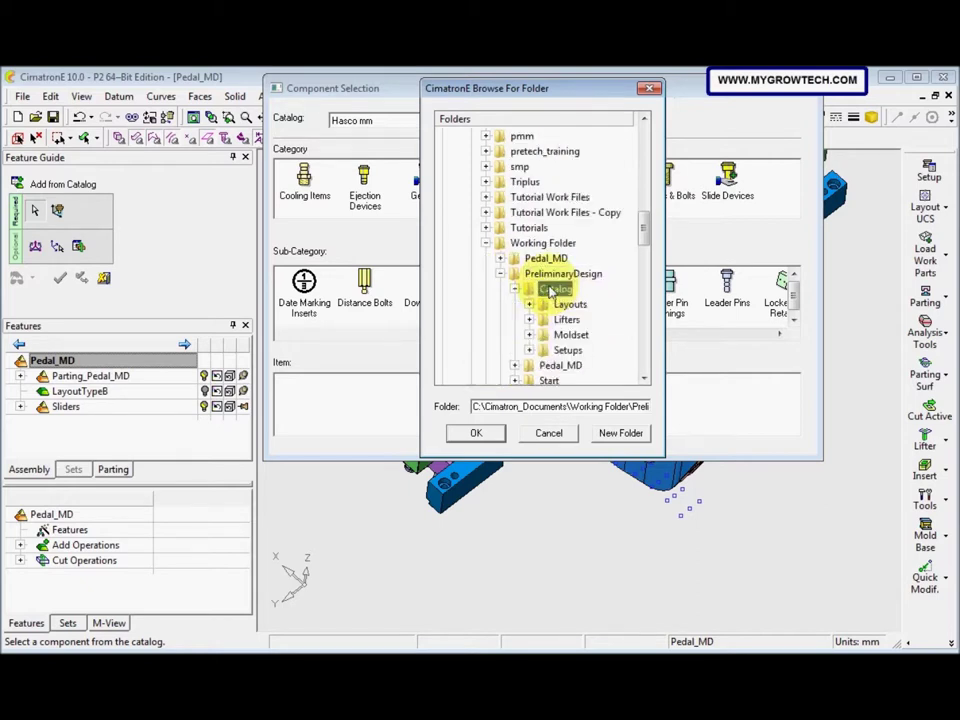
pyautogui.scroll(-1, 559, 313)
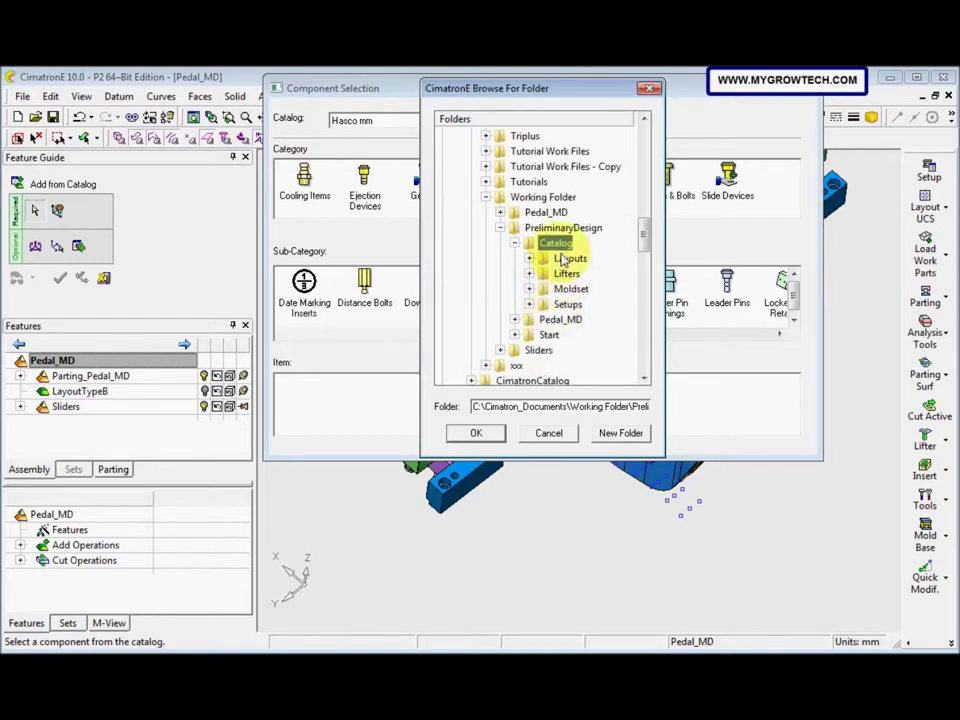
pyautogui.doubleClick(568, 288)
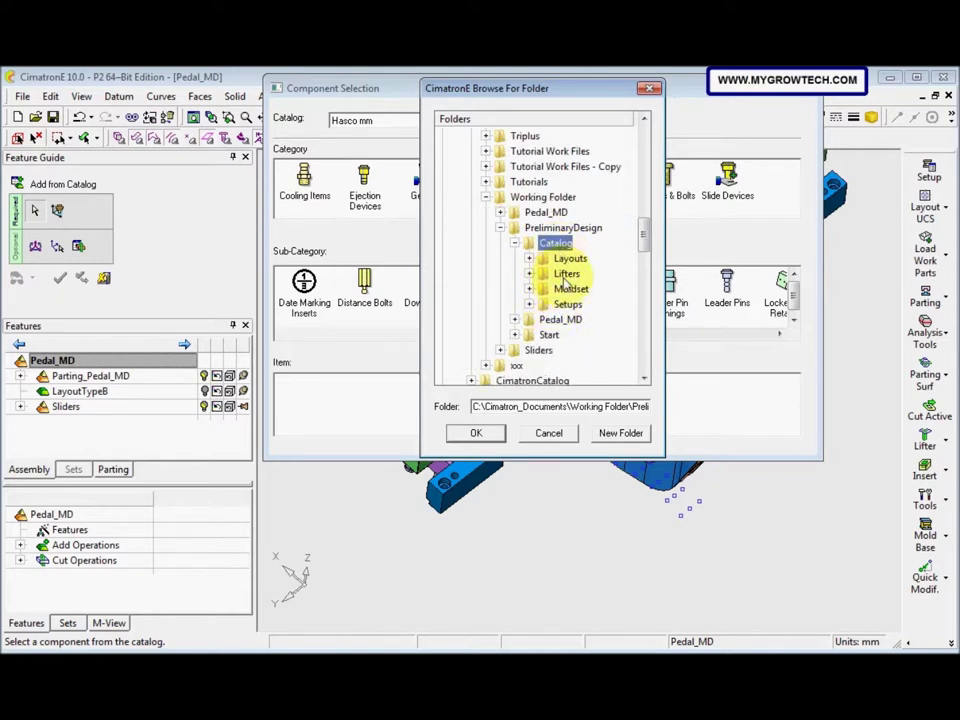
pyautogui.click(492, 433)
# Step: Add the MovableSide_Hsc mold set from the Movable Side sub-category, placed on the assembly UCS with cut
pyautogui.click(300, 185)
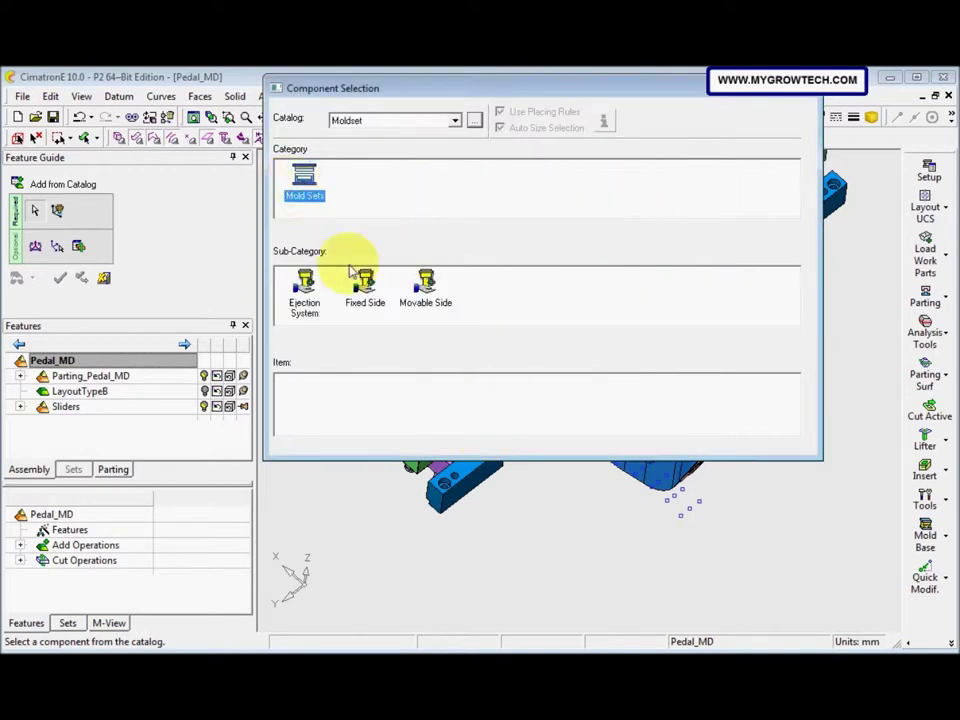
pyautogui.click(434, 302)
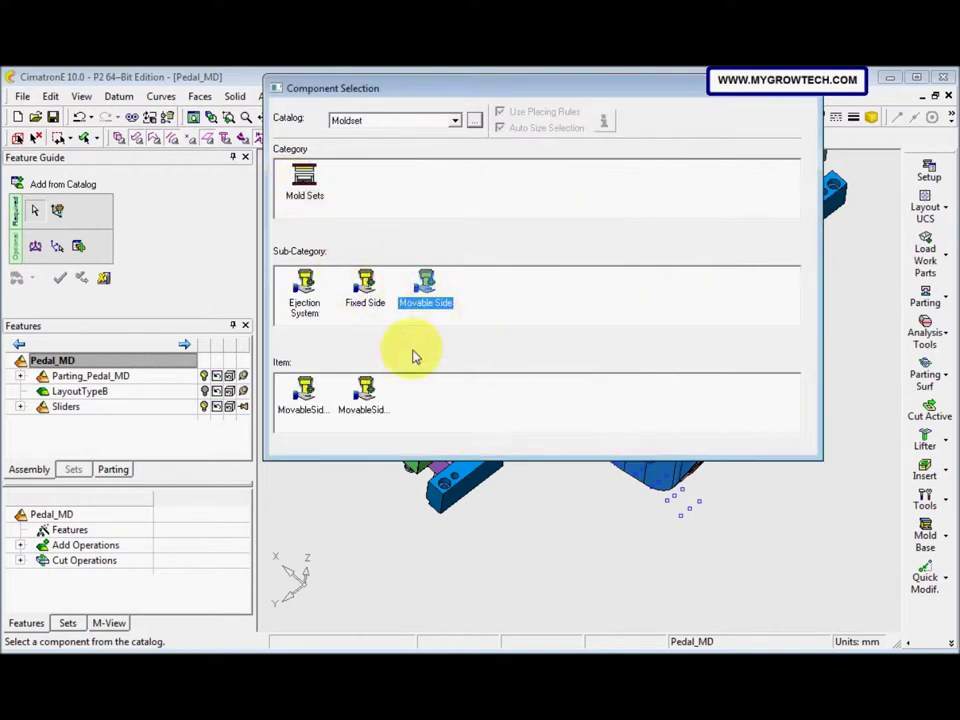
pyautogui.click(378, 402)
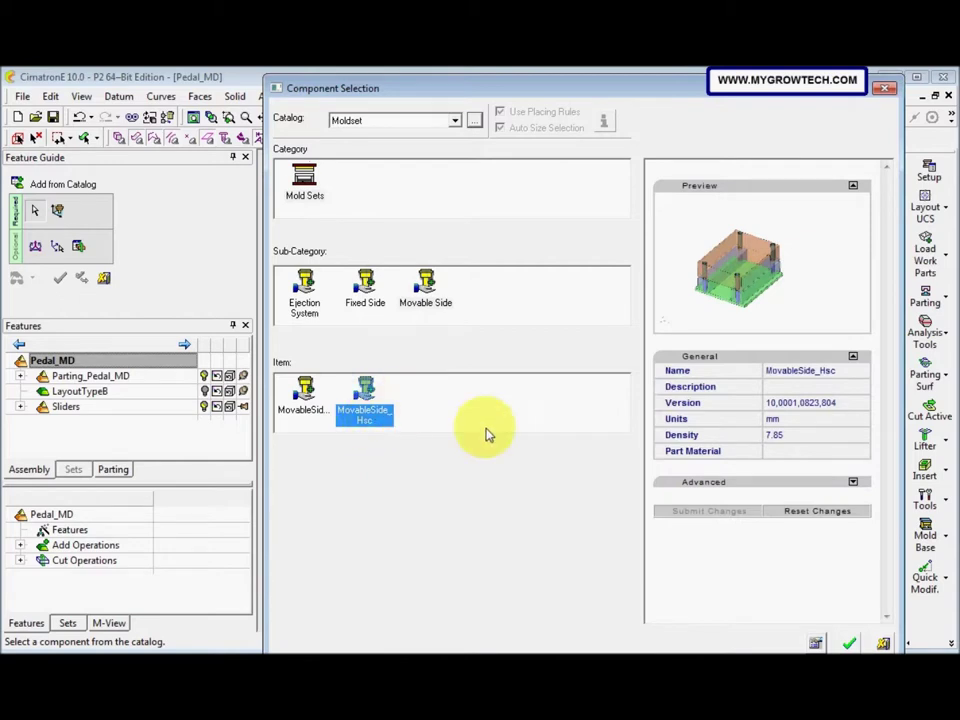
pyautogui.click(848, 643)
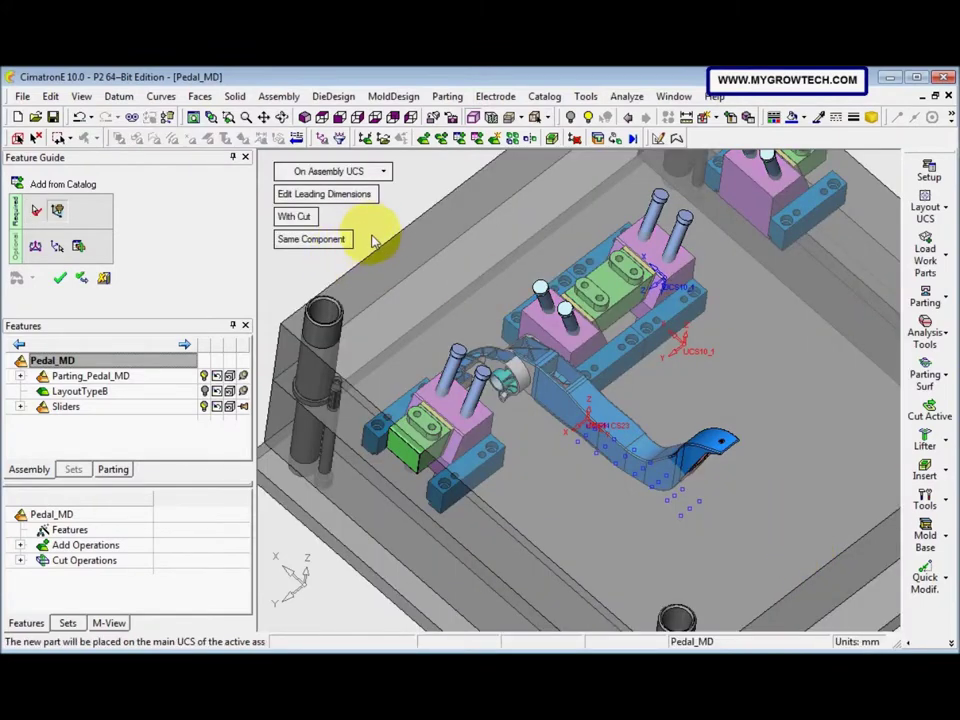
pyautogui.click(332, 258)
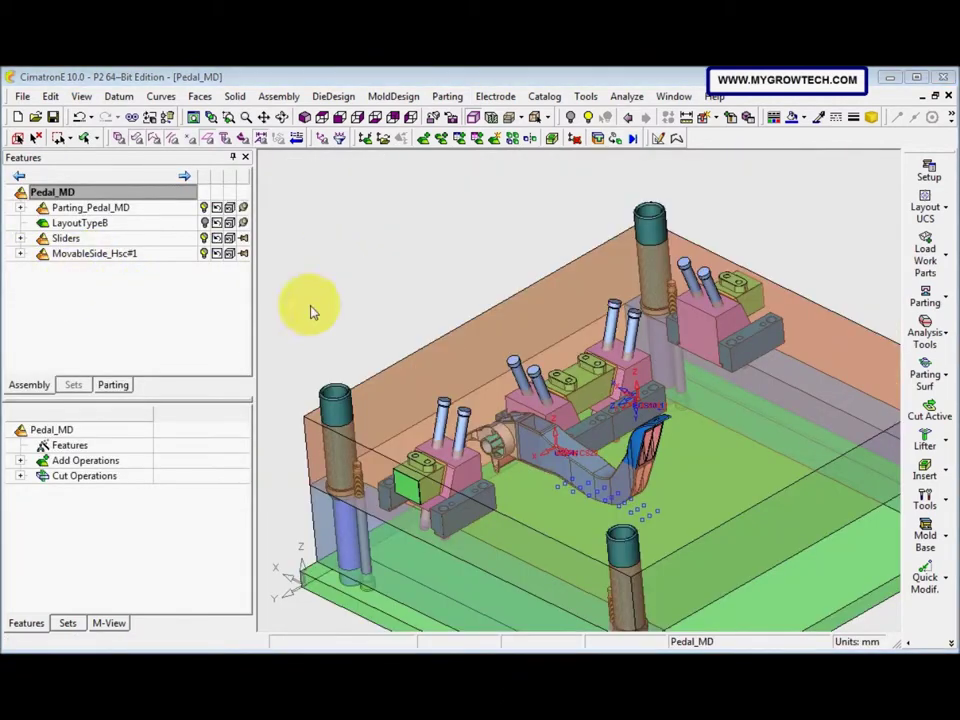
# Step: Review the movable-side plate parameters M-space, MP1H, MP2H and MP3H in the Mold Setup
pyautogui.click(929, 168)
pyautogui.moveTo(90, 96); pyautogui.dragTo(467, 92)
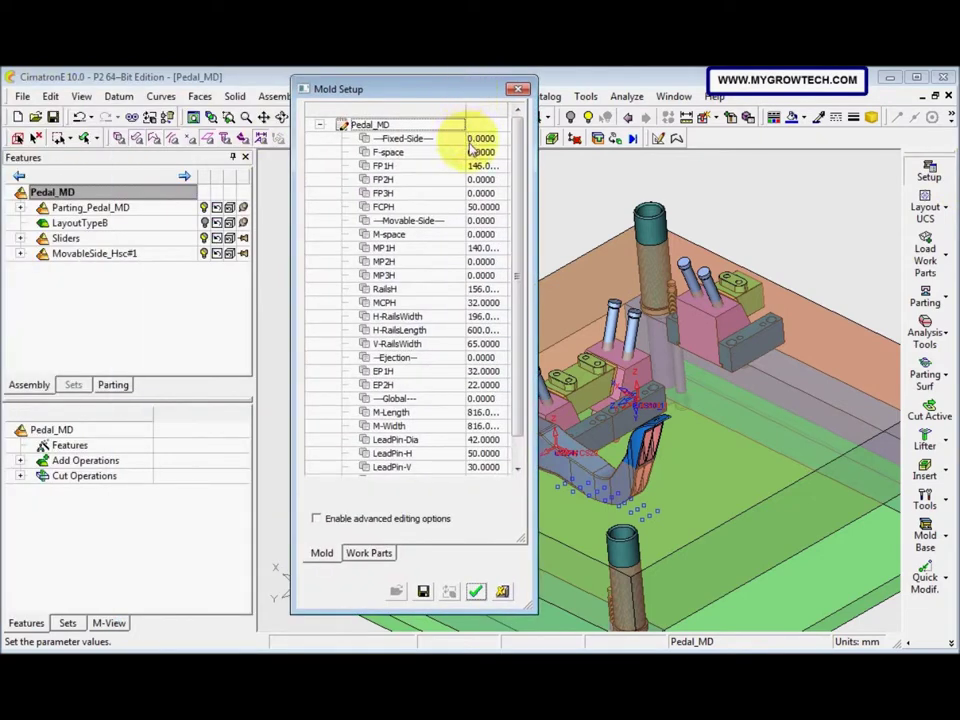
pyautogui.click(488, 248)
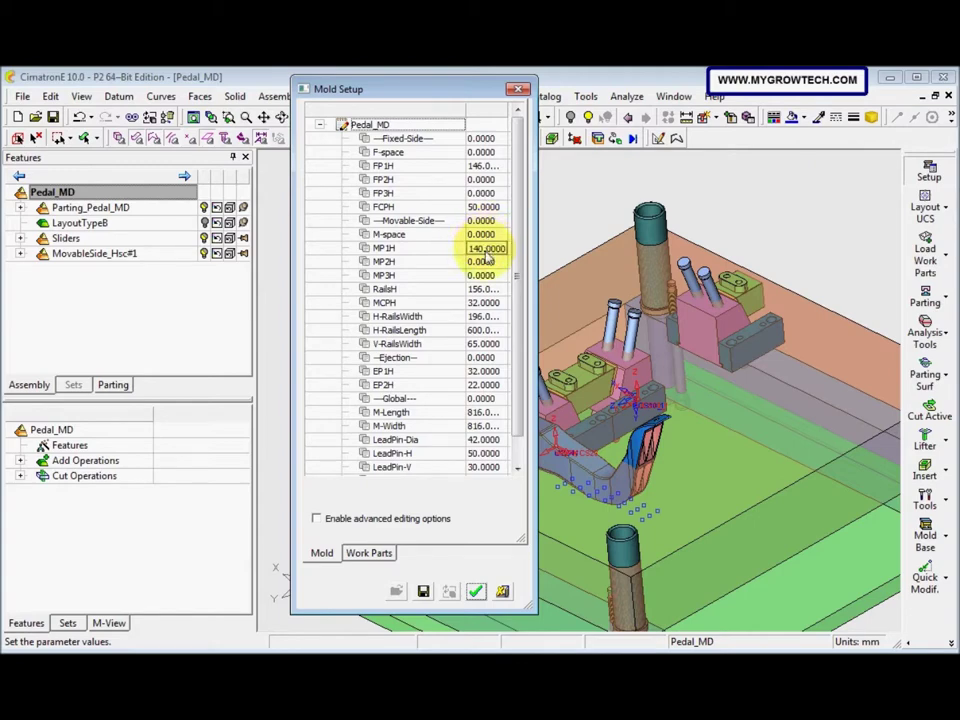
pyautogui.press('Return')
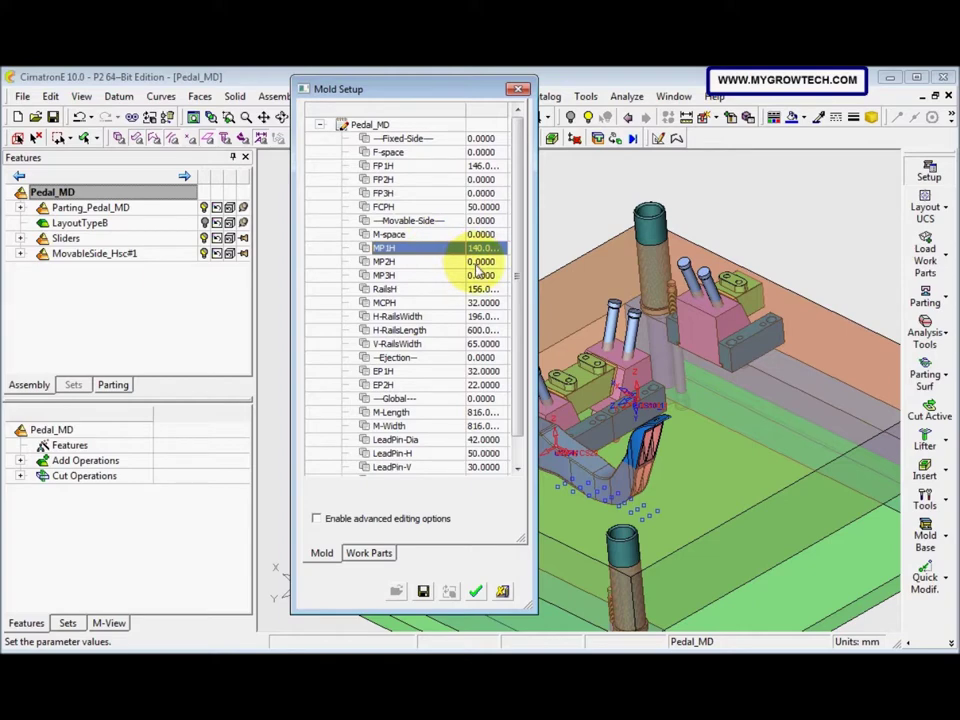
pyautogui.click(480, 276)
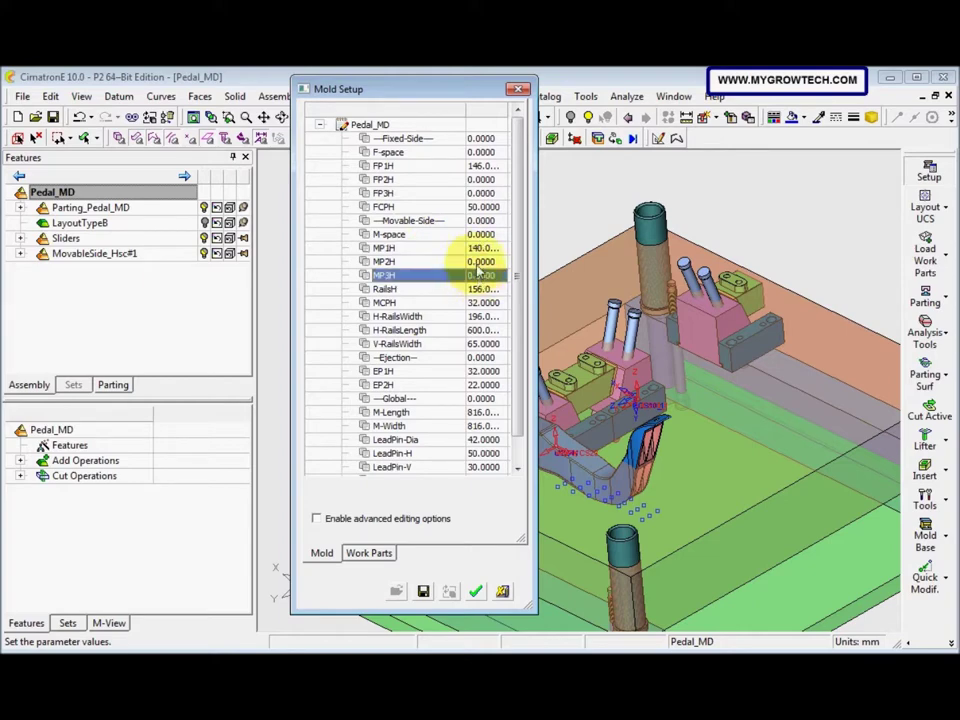
pyautogui.click(478, 262)
pyautogui.click(477, 272)
pyautogui.click(484, 234)
pyautogui.click(486, 248)
pyautogui.click(485, 262)
pyautogui.click(487, 276)
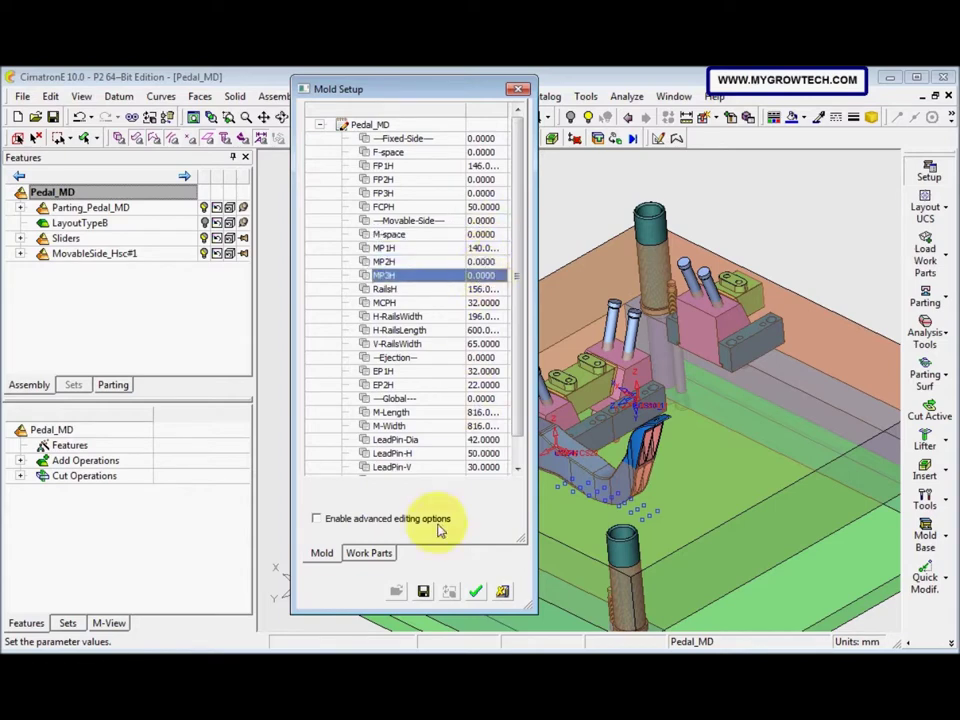
pyautogui.click(477, 594)
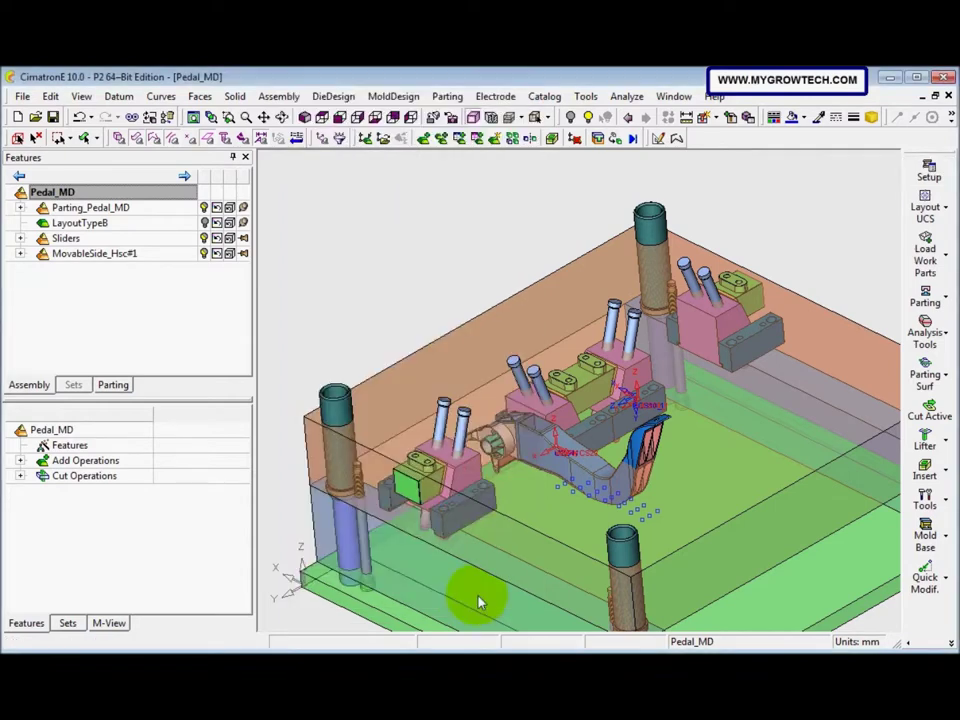
# Step: Activate the MP1#1 plate inside the MovableSide_Hsc#1 subassembly
pyautogui.click(20, 253)
pyautogui.click(90, 284)
pyautogui.rightClick(92, 284)
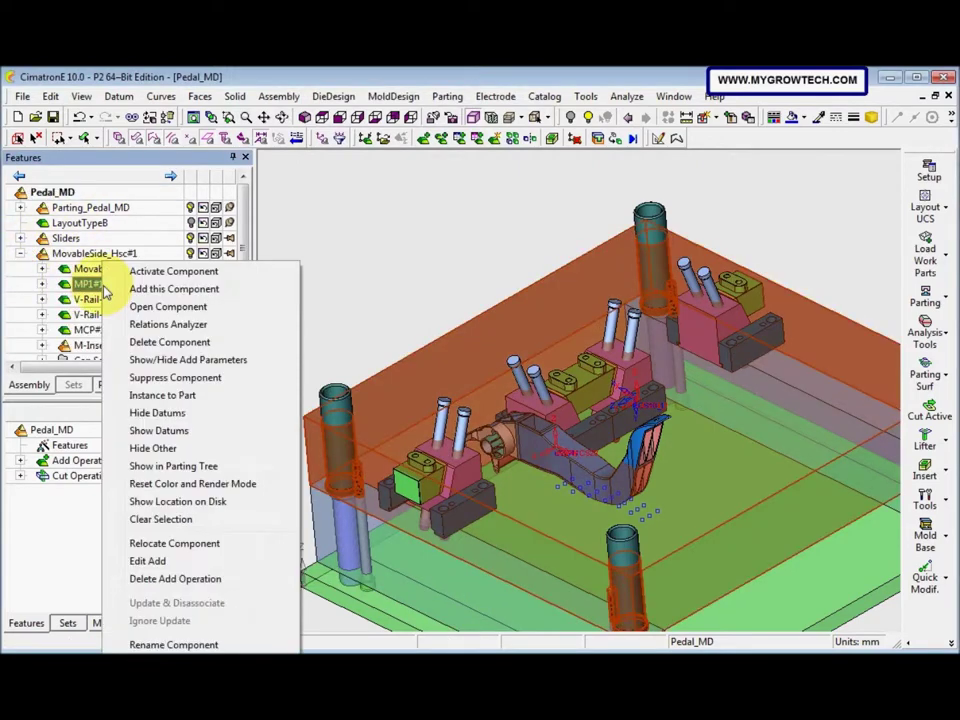
pyautogui.click(155, 271)
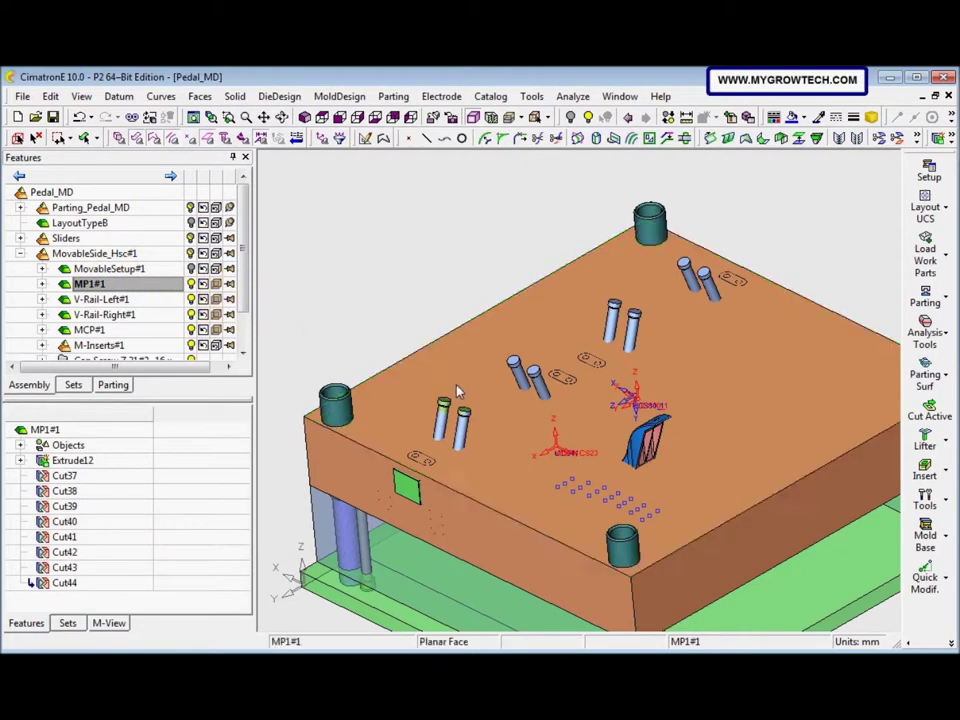
# Step: Extend the MP1#1 plate's top face with a global face offset of 140, and collapse the movable side's component list
pyautogui.moveTo(456, 392); pyautogui.dragTo(476, 400, button='middle')
pyautogui.scroll(-3, 456, 452)
pyautogui.moveTo(456, 452); pyautogui.dragTo(446, 439, button='middle')
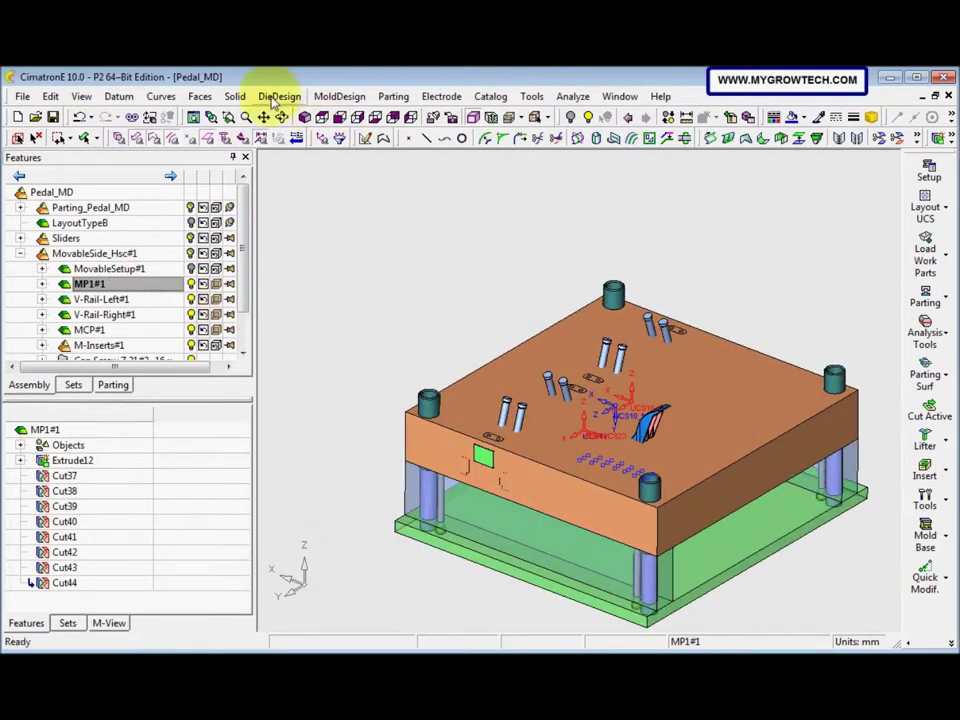
pyautogui.click(235, 96)
pyautogui.click(268, 217)
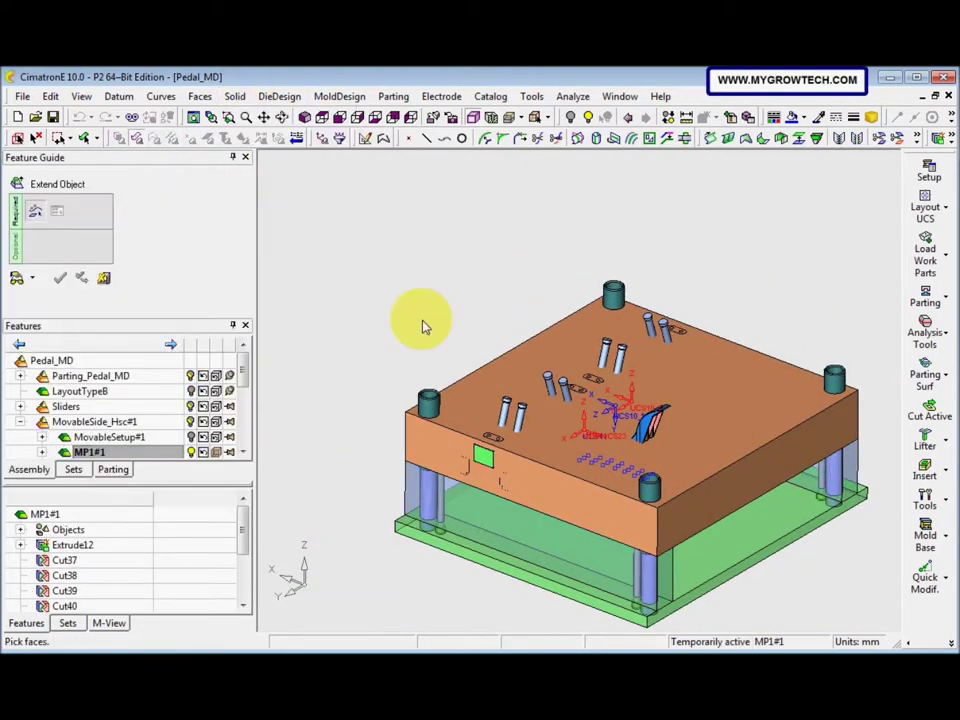
pyautogui.click(476, 398)
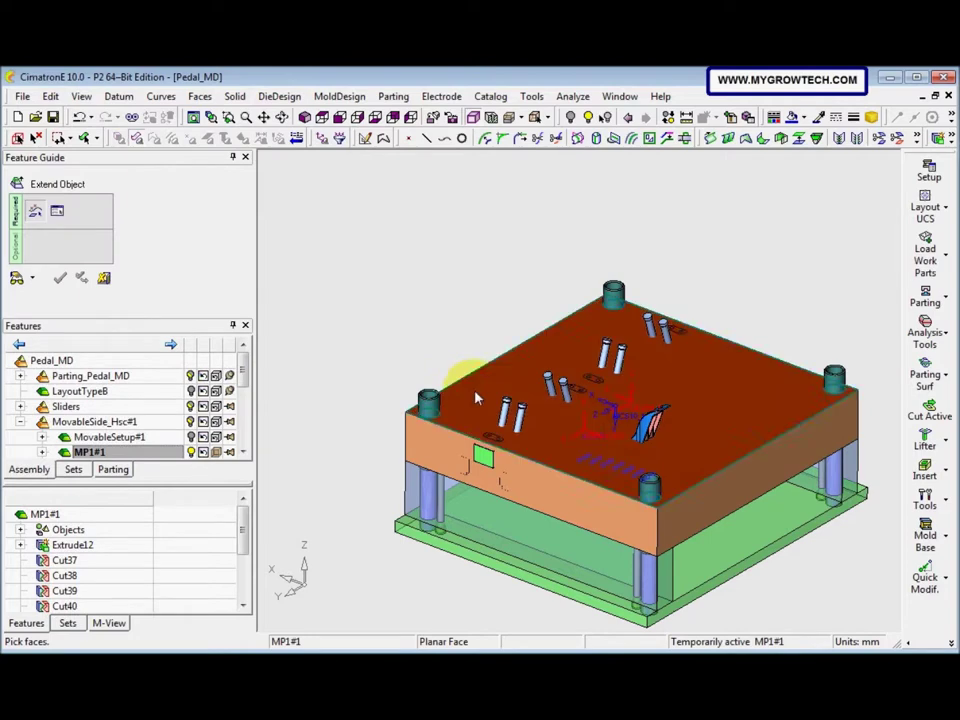
pyautogui.middleClick(471, 304)
pyautogui.click(372, 197)
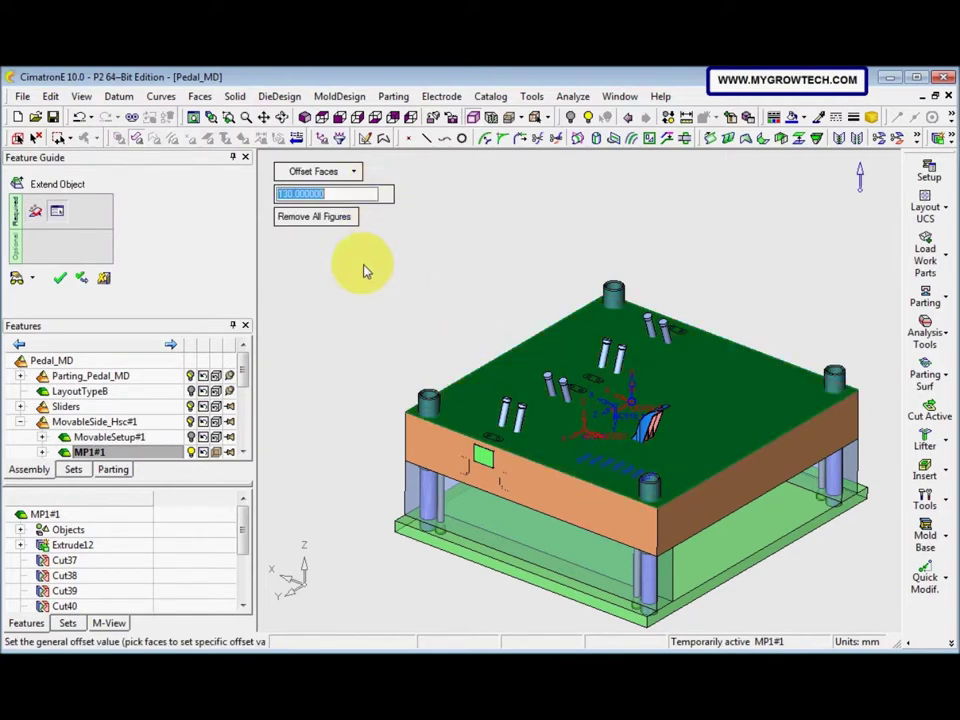
pyautogui.write('140')
pyautogui.press('Return')
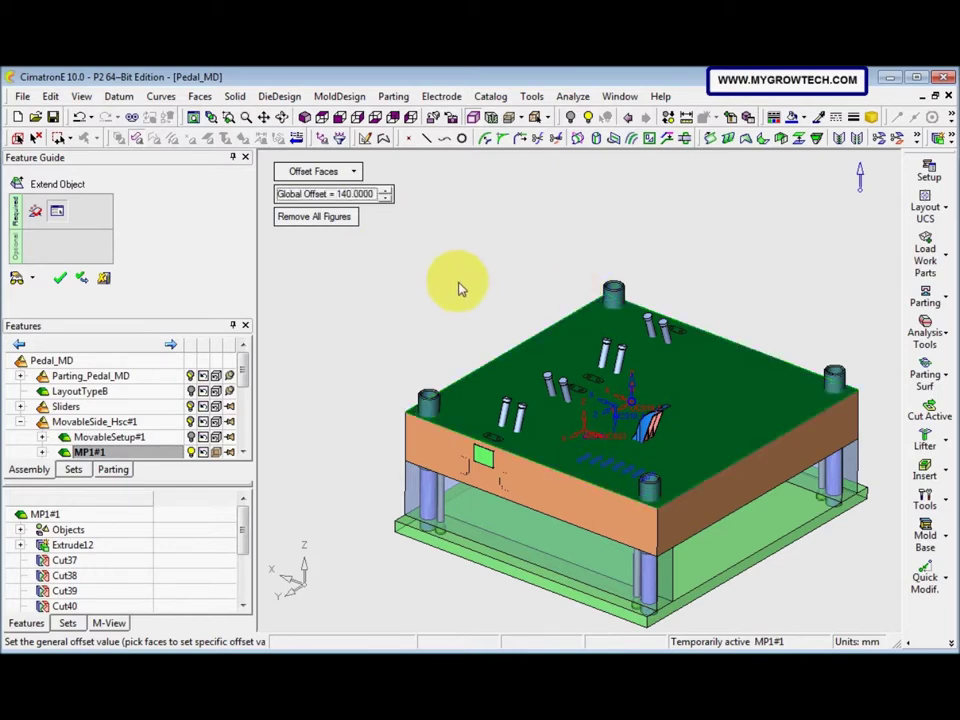
pyautogui.moveTo(456, 284)
pyautogui.click(415, 285)
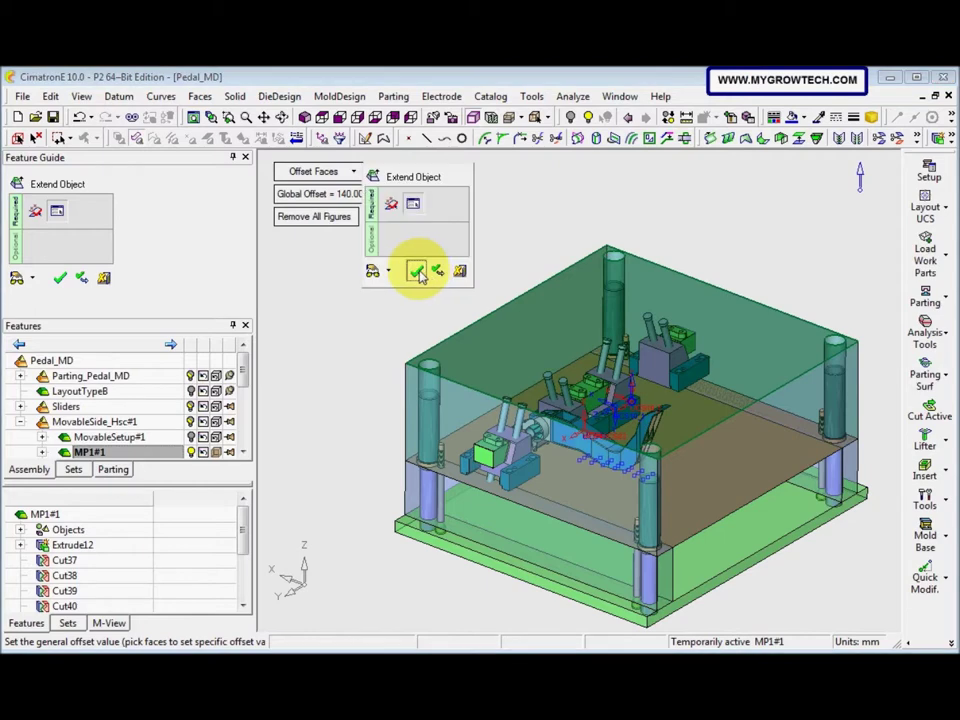
pyautogui.click(417, 272)
pyautogui.moveTo(519, 409); pyautogui.dragTo(505, 349, button='middle')
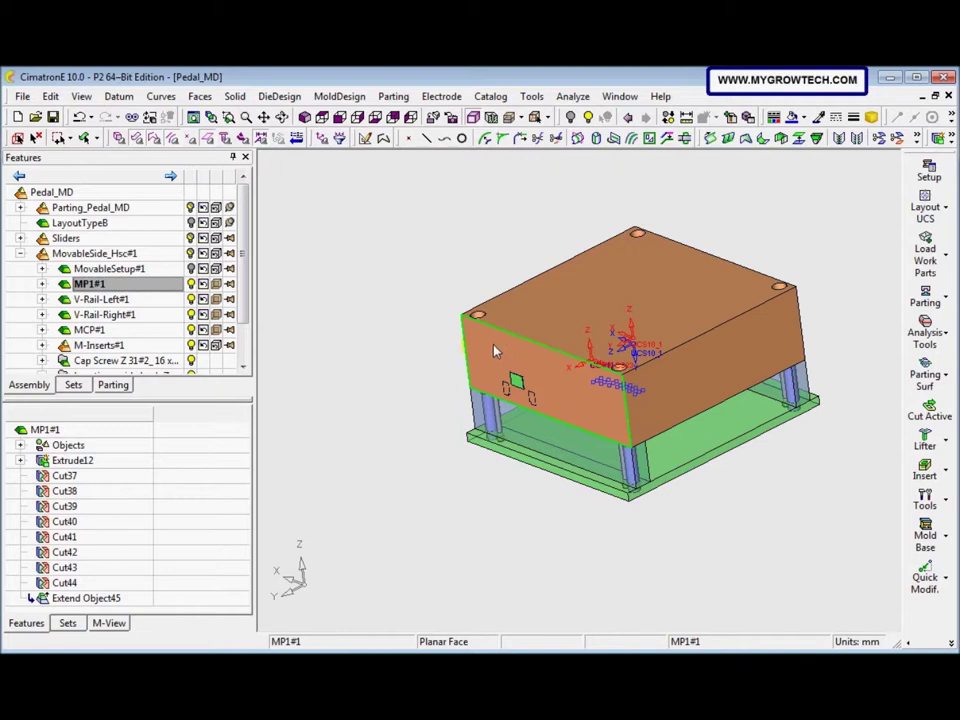
pyautogui.moveTo(494, 351); pyautogui.dragTo(564, 364, button='middle')
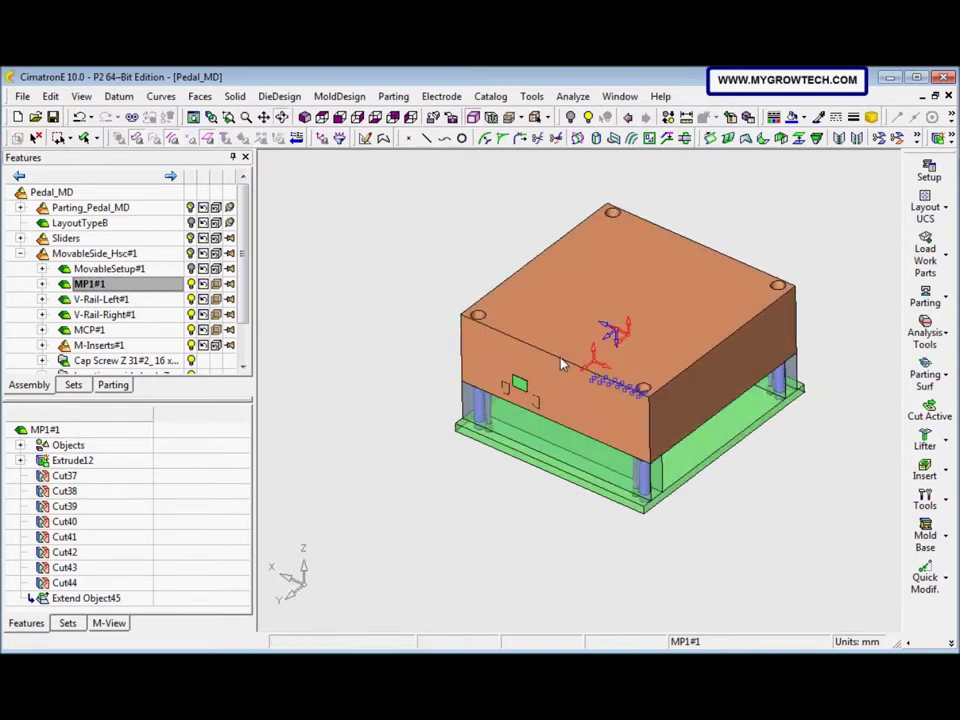
pyautogui.click(20, 253)
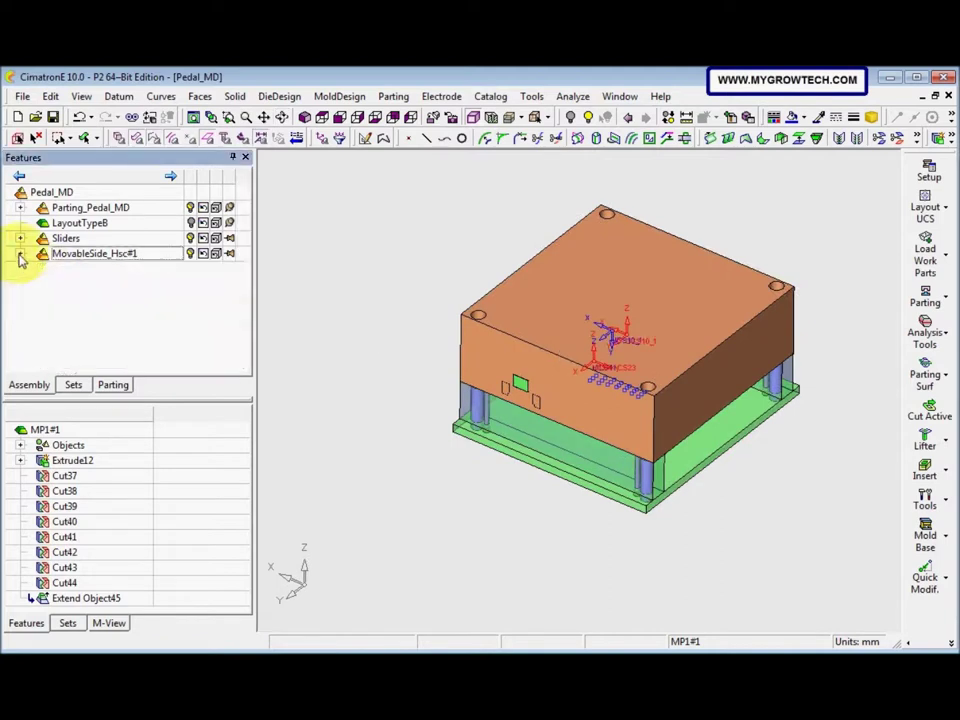
# Step: Activate the top assembly Pedal_MD and hide the MovableSide_Hsc#1 and Sliders subassemblies
pyautogui.click(115, 192)
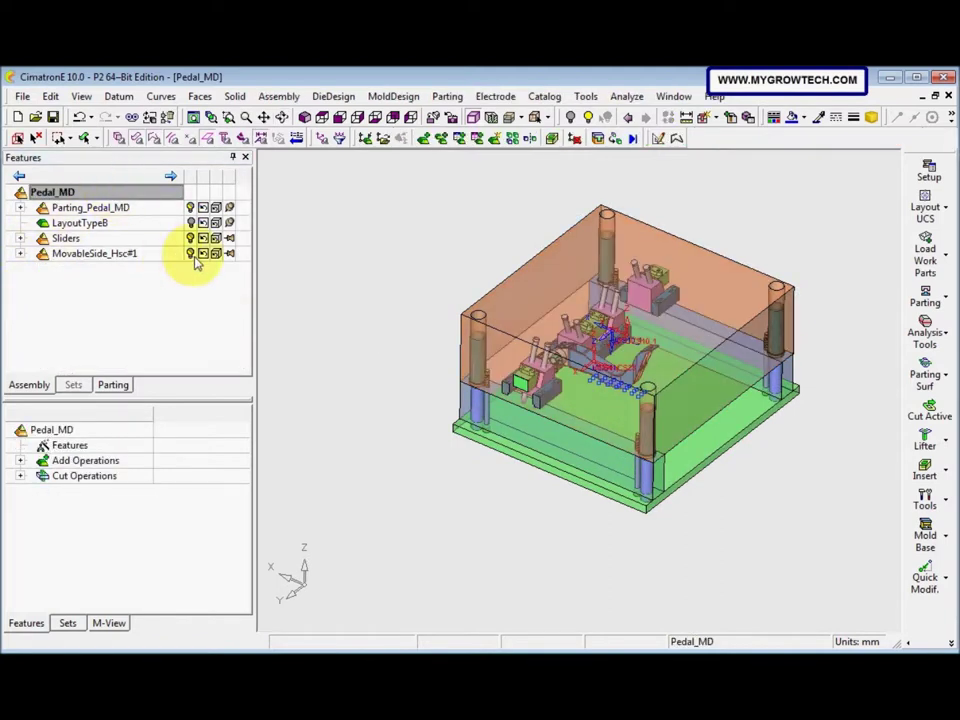
pyautogui.doubleClick(180, 253)
pyautogui.doubleClick(180, 238)
pyautogui.moveTo(296, 334); pyautogui.dragTo(557, 294, button='middle')
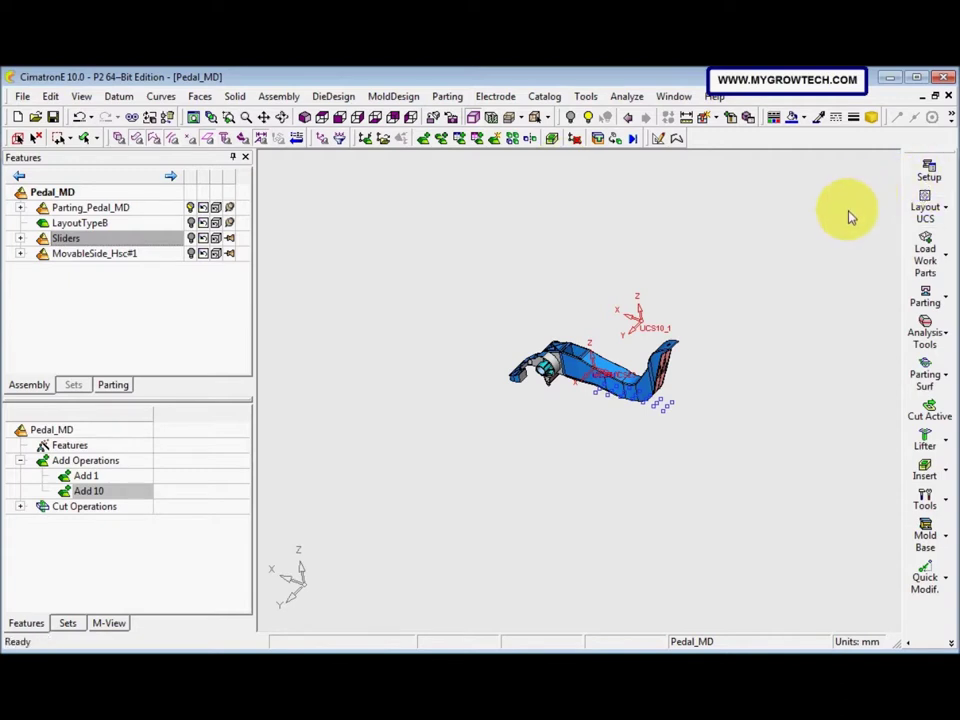
# Step: Add the Ejection_Hsc mold set from the Ejection System sub-category, placed on the assembly UCS with cut
pyautogui.click(929, 643)
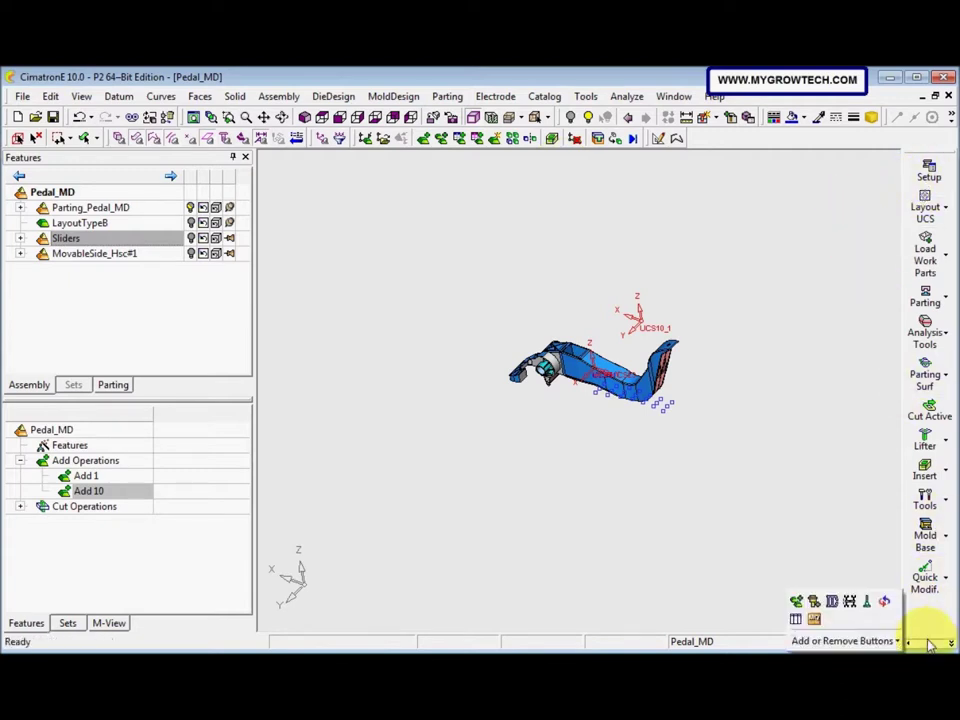
pyautogui.click(831, 601)
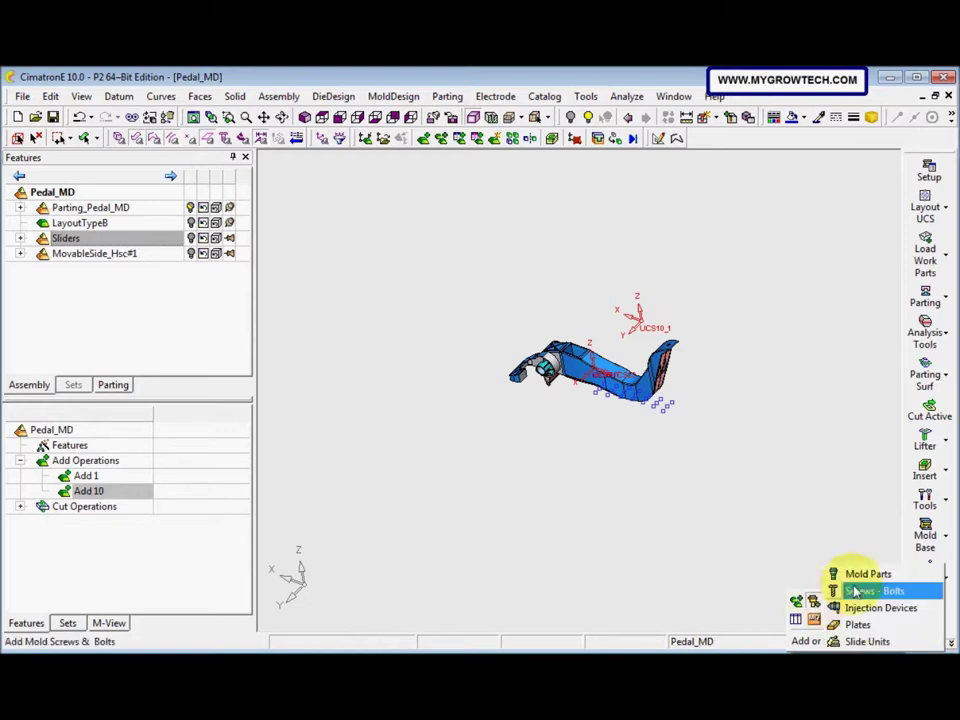
pyautogui.click(853, 578)
pyautogui.click(308, 190)
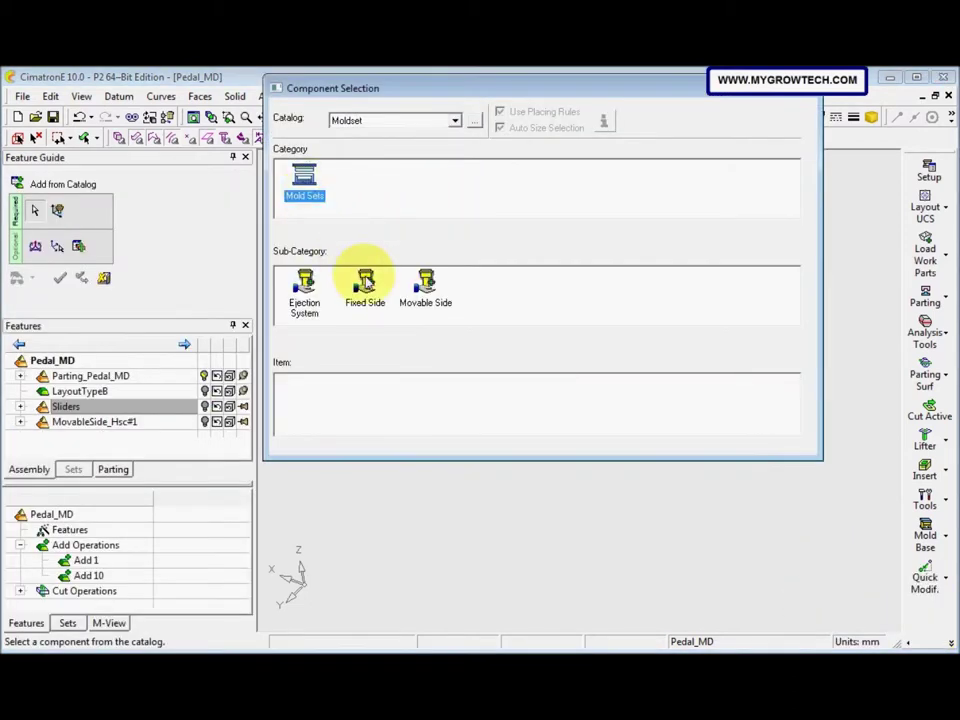
pyautogui.click(305, 290)
pyautogui.click(362, 392)
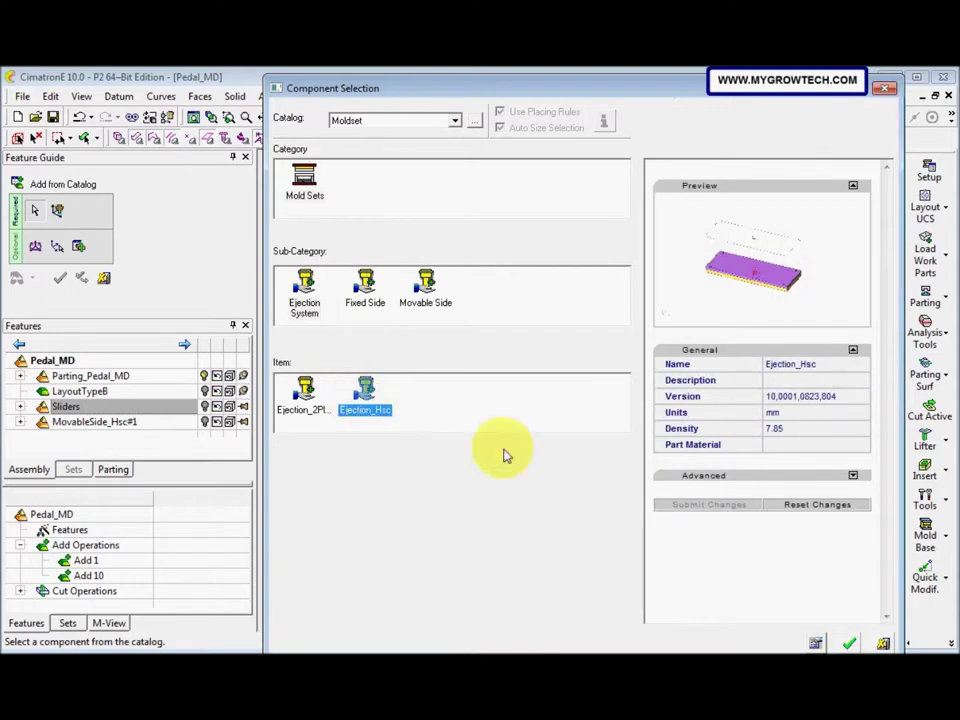
pyautogui.click(849, 643)
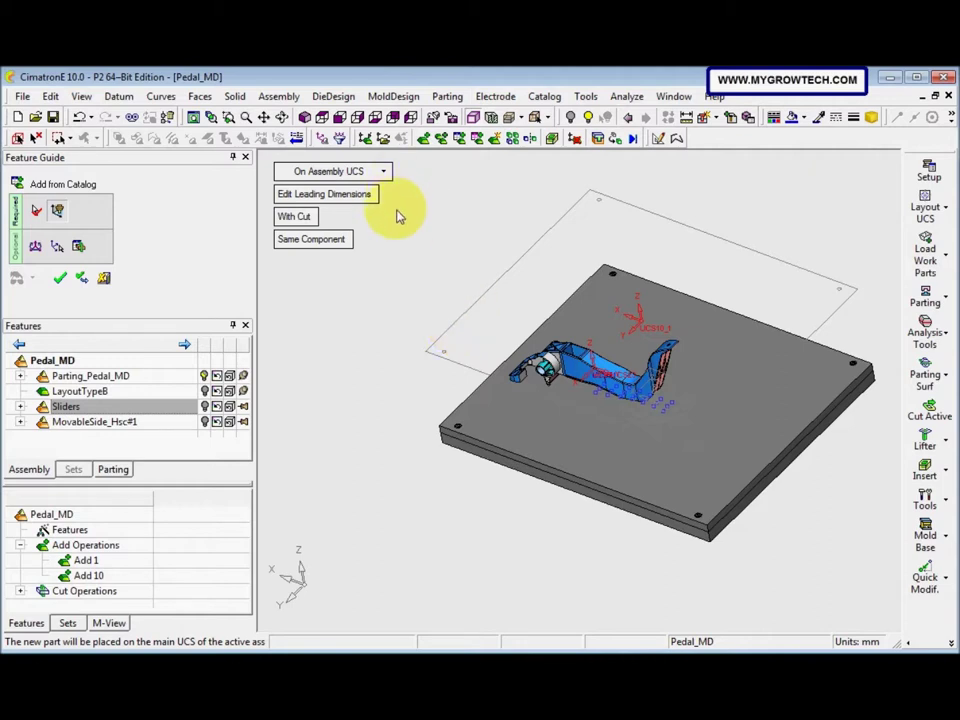
pyautogui.rightClick(421, 266)
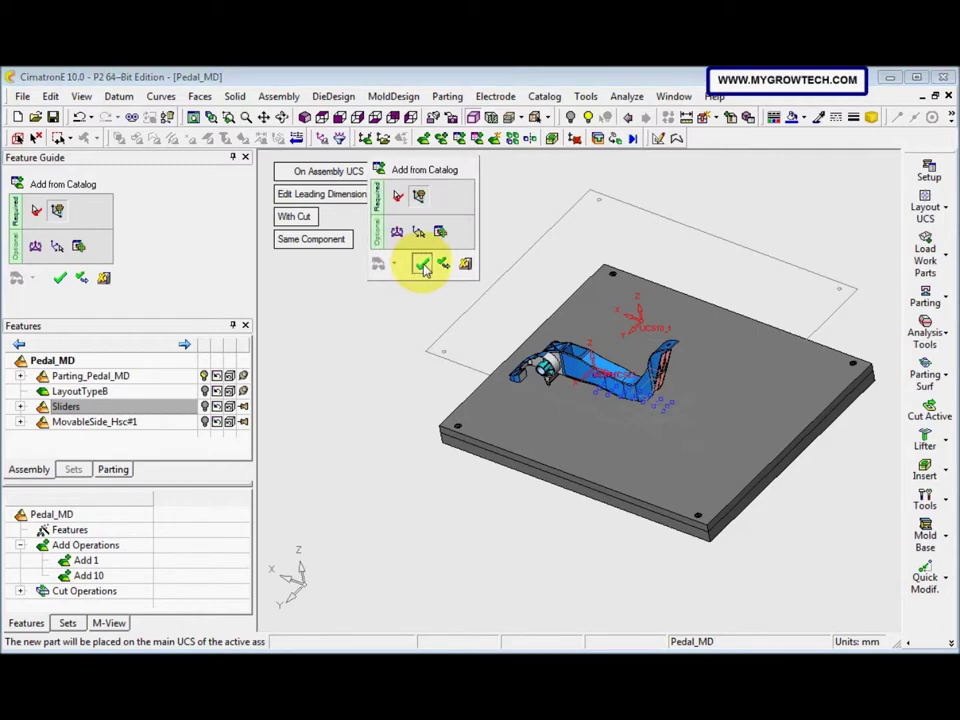
pyautogui.click(421, 264)
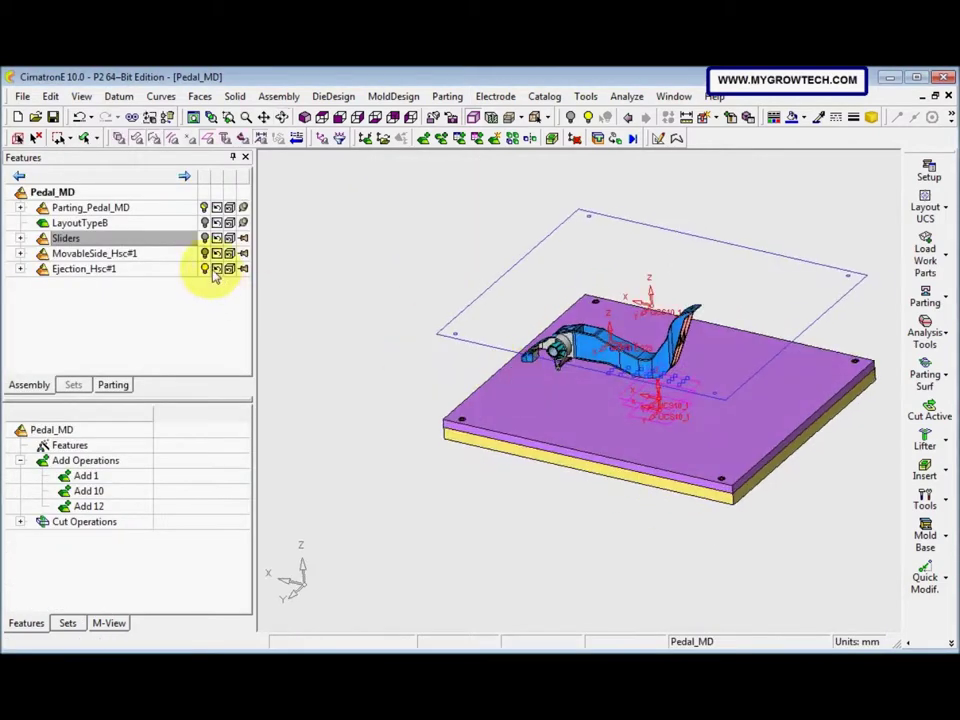
# Step: Hide Ejection_Hsc#1 and add the FixedSide_Hsc mold set from the Fixed Side sub-category, placed on the assembly UCS with cut
pyautogui.click(215, 270)
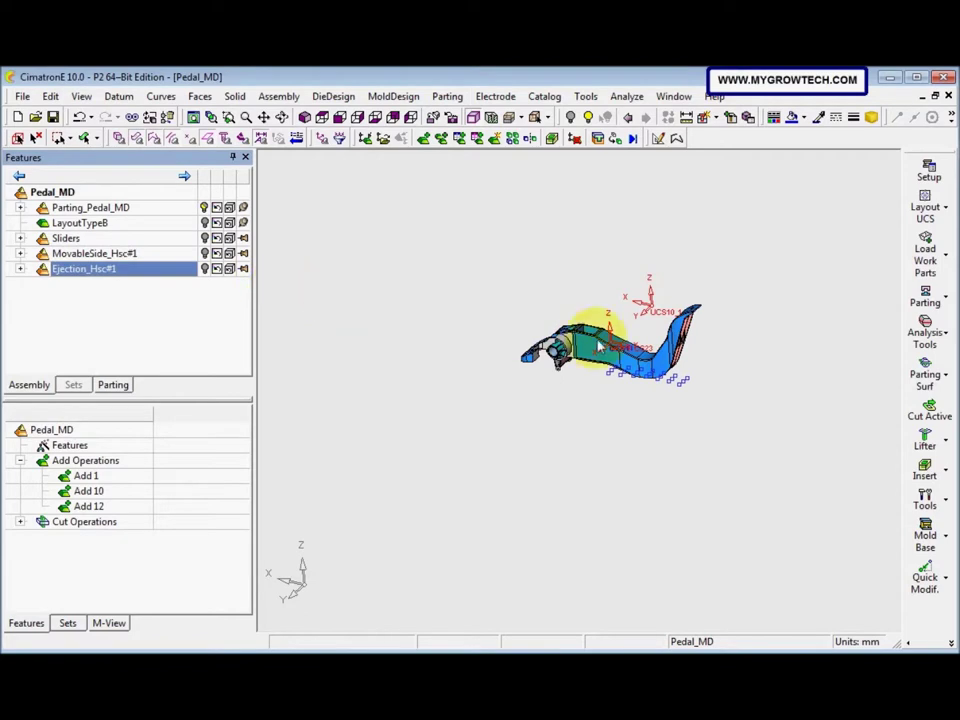
pyautogui.click(912, 636)
pyautogui.click(828, 603)
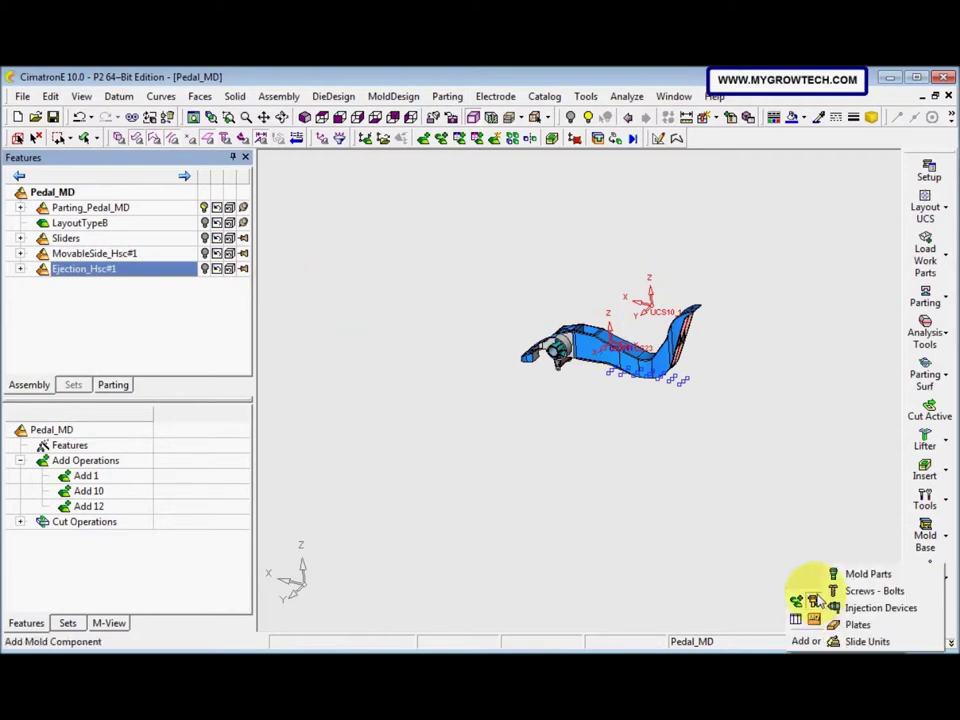
pyautogui.click(838, 574)
pyautogui.click(318, 188)
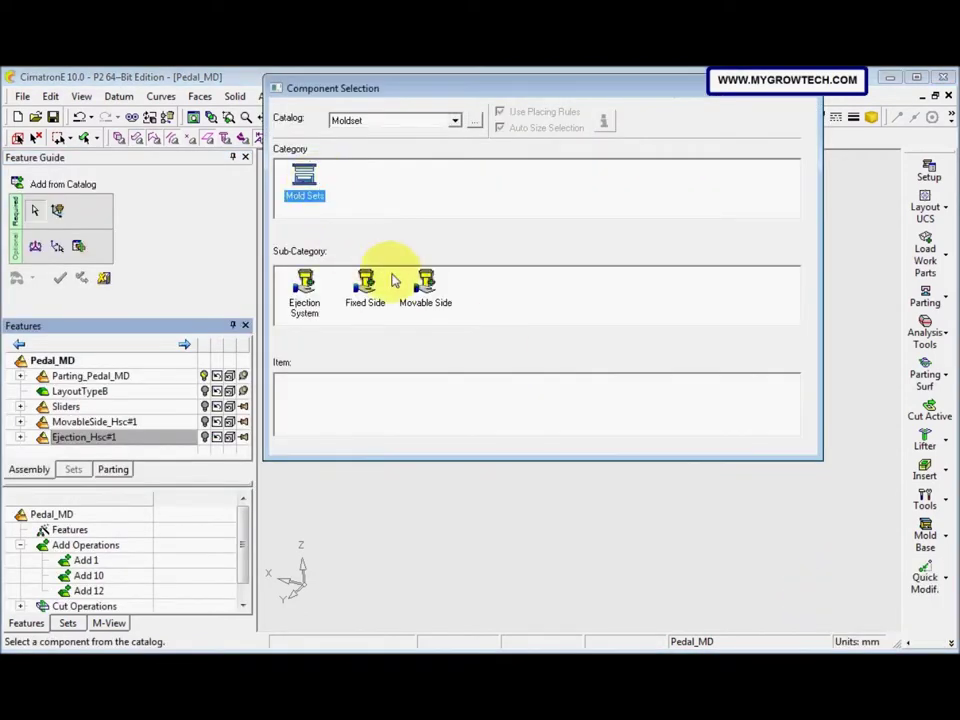
pyautogui.click(368, 292)
pyautogui.click(366, 393)
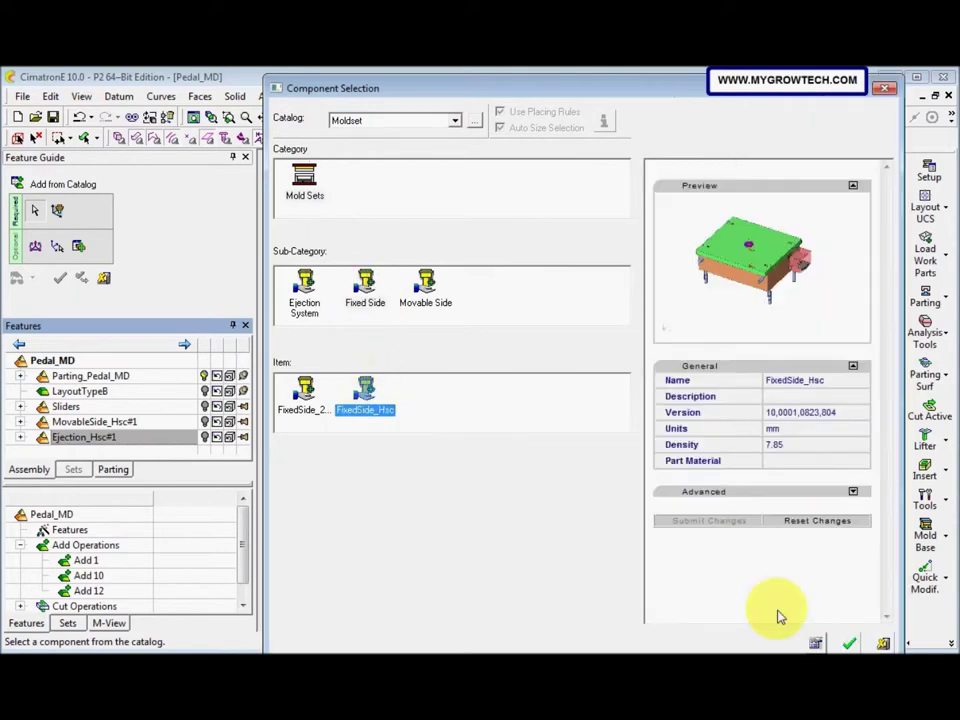
pyautogui.click(850, 643)
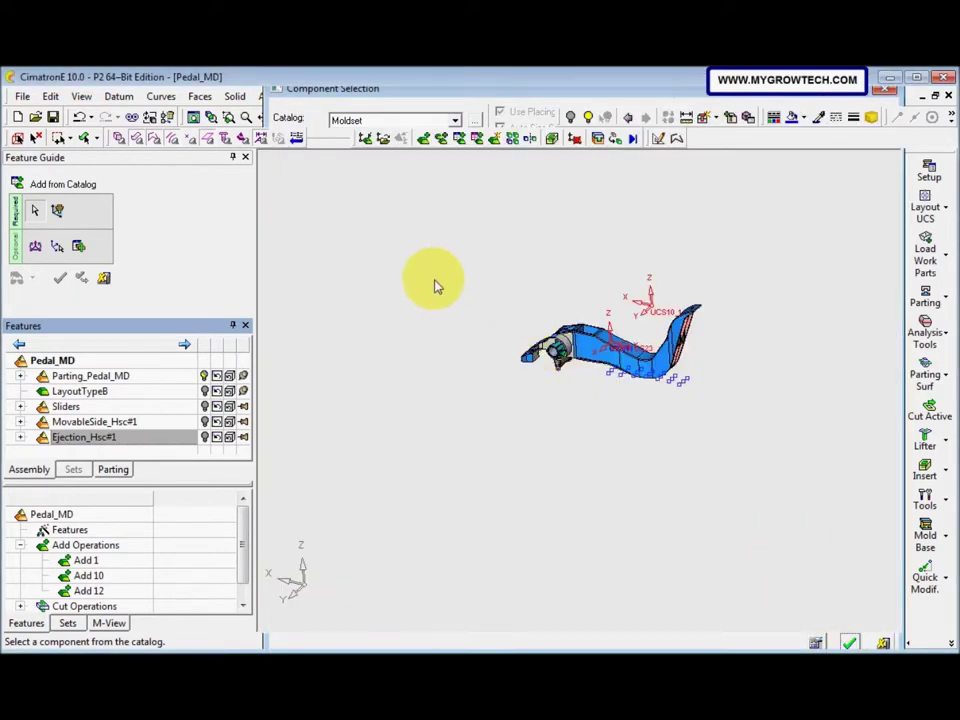
pyautogui.moveTo(356, 314); pyautogui.dragTo(364, 352, button='middle')
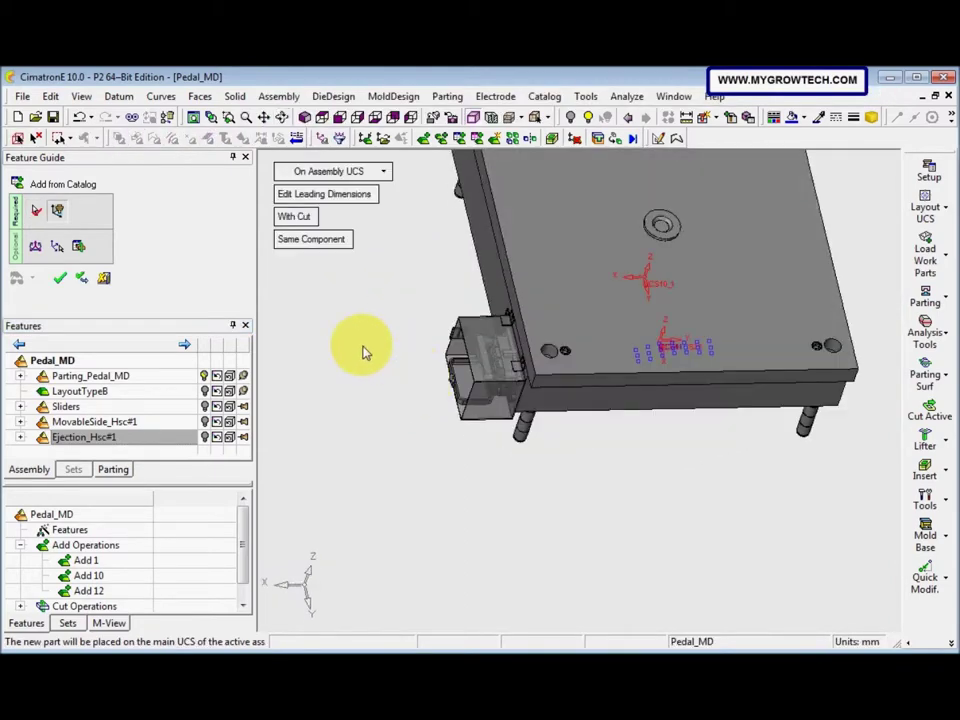
pyautogui.rightClick(364, 352)
pyautogui.click(364, 352)
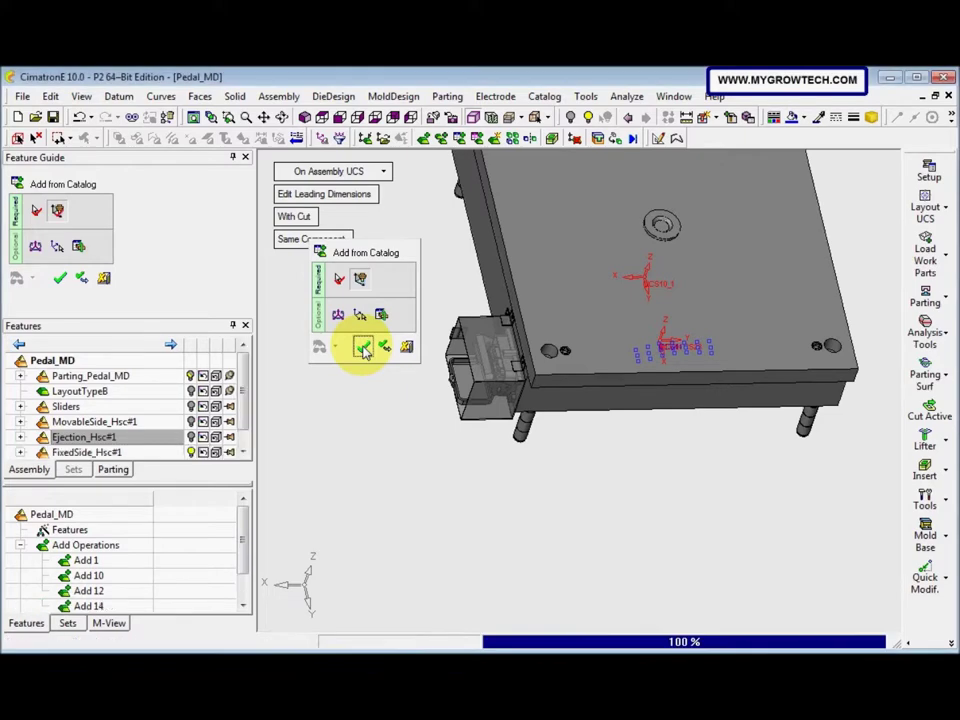
# Step: Review the fixed-side plate parameters F-space, FP1H, FP2H and FP3H in the Mold Setup
pyautogui.moveTo(663, 338)
pyautogui.mouseDown(button='middle')
pyautogui.moveTo(621, 274)
pyautogui.moveTo(615, 396)
pyautogui.moveTo(681, 343)
pyautogui.mouseUp(button='middle')
pyautogui.click(941, 174)
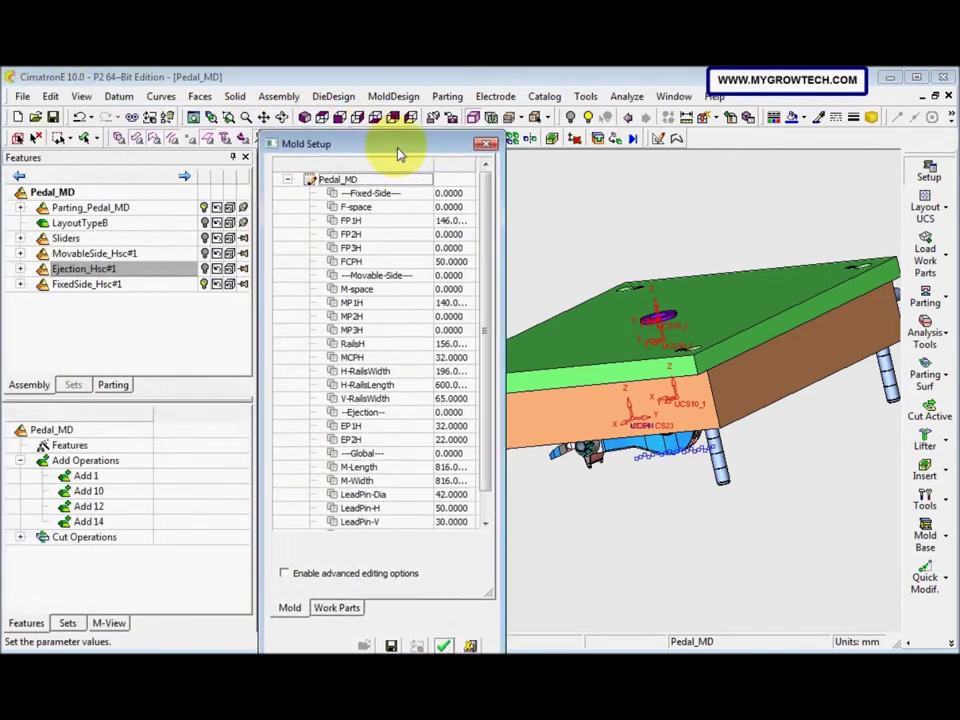
pyautogui.click(451, 208)
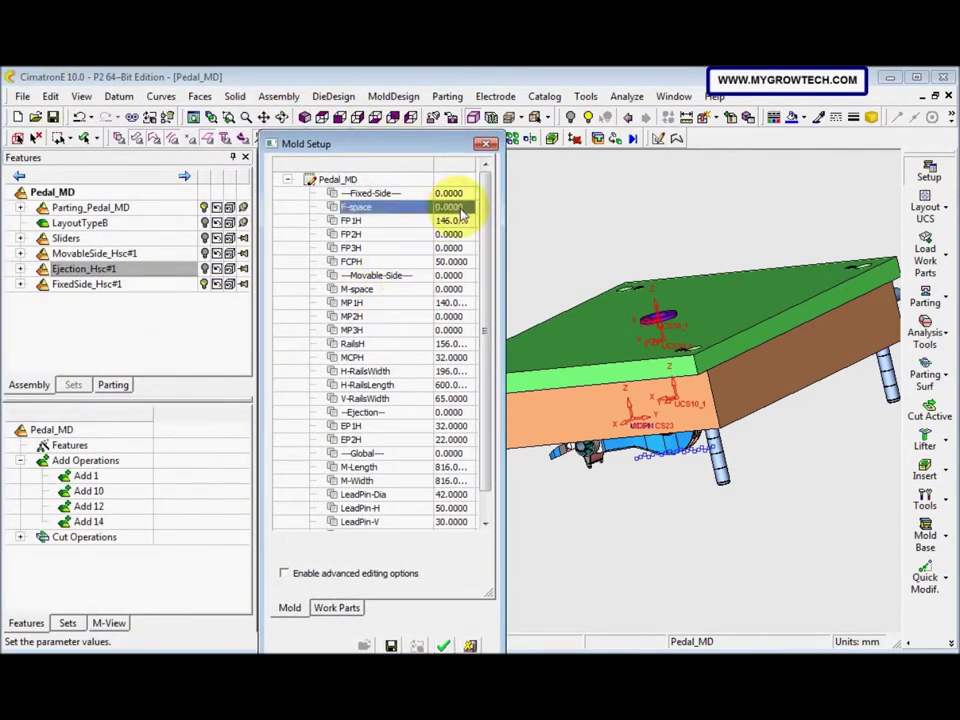
pyautogui.click(451, 221)
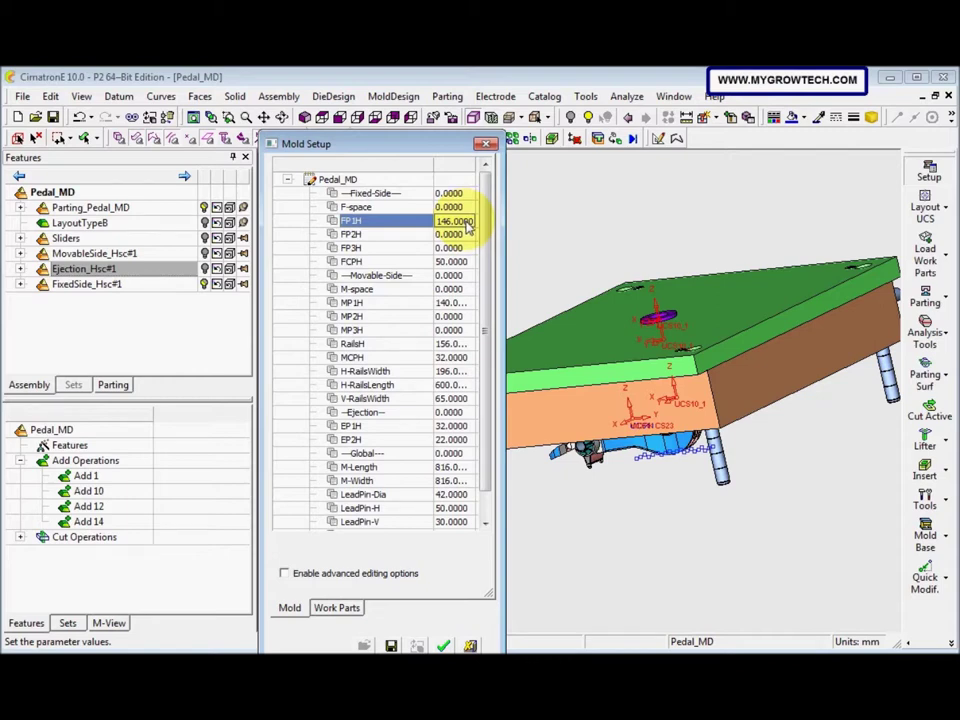
pyautogui.press('Return')
pyautogui.click(462, 236)
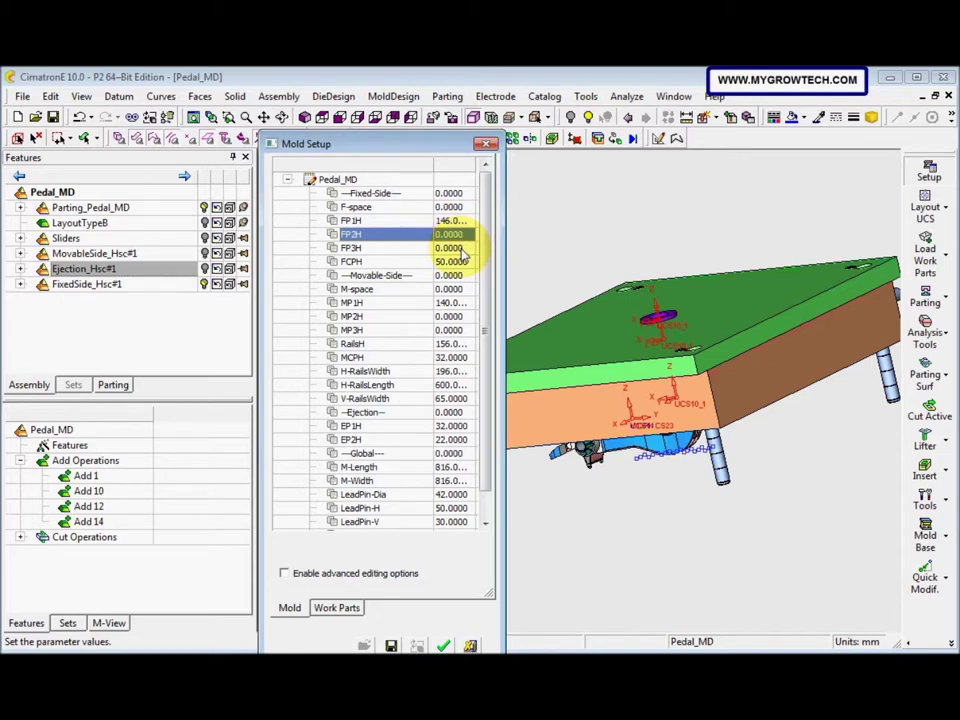
pyautogui.click(461, 247)
pyautogui.click(463, 234)
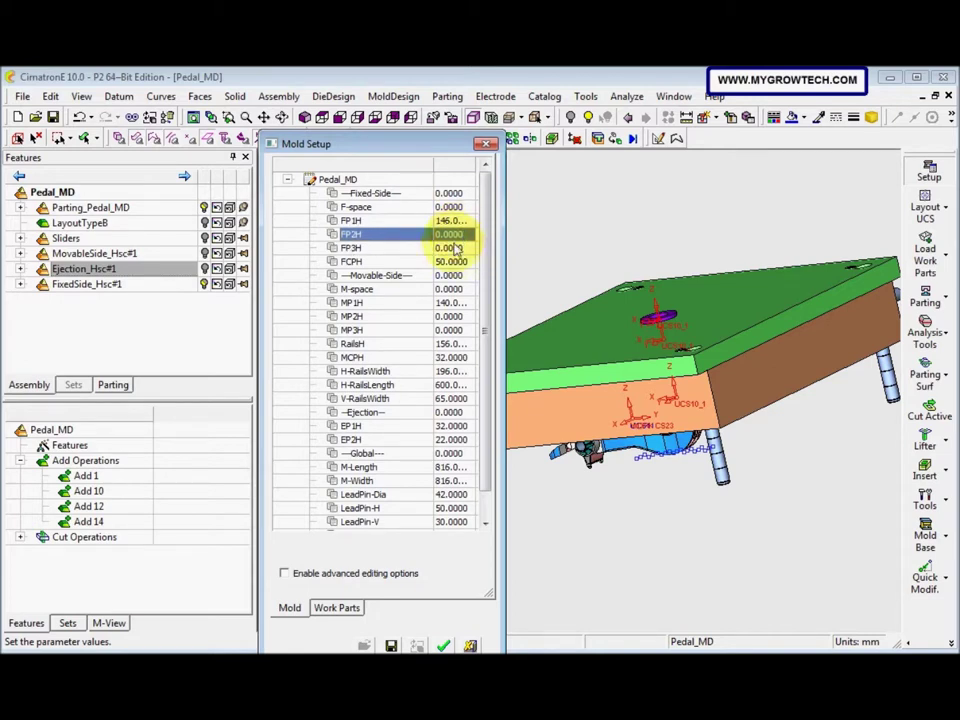
pyautogui.click(462, 207)
pyautogui.click(463, 221)
pyautogui.click(463, 234)
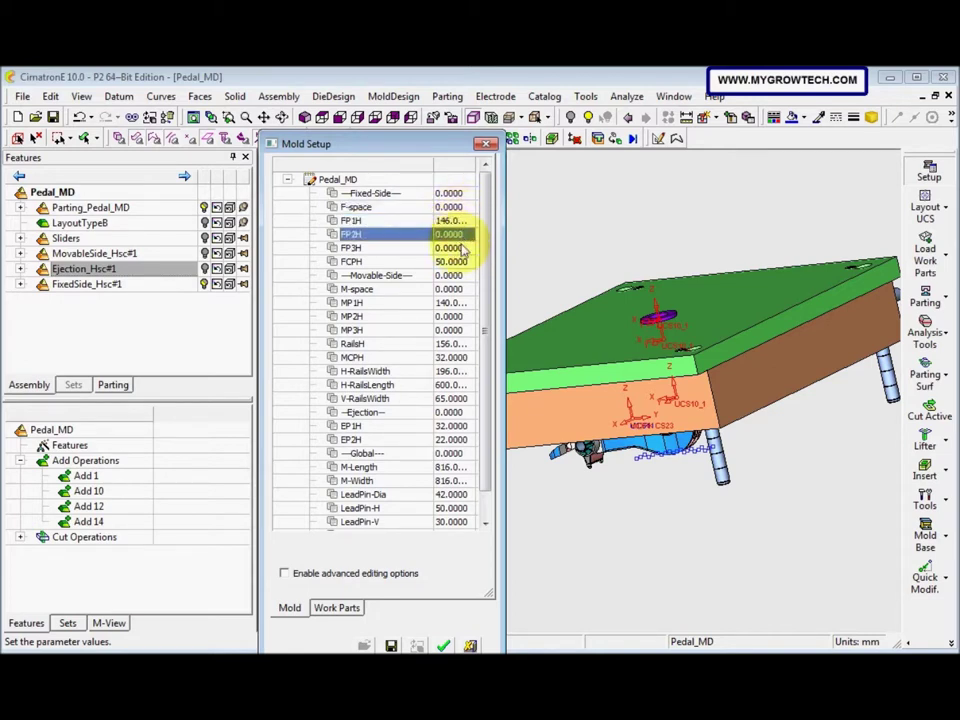
pyautogui.click(463, 247)
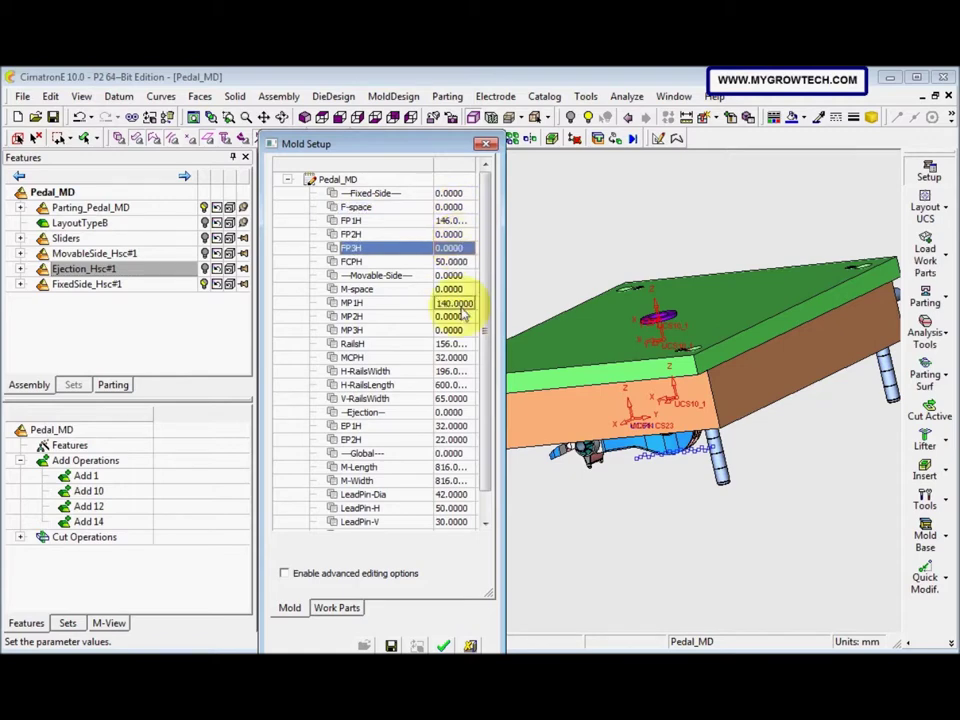
pyautogui.click(443, 645)
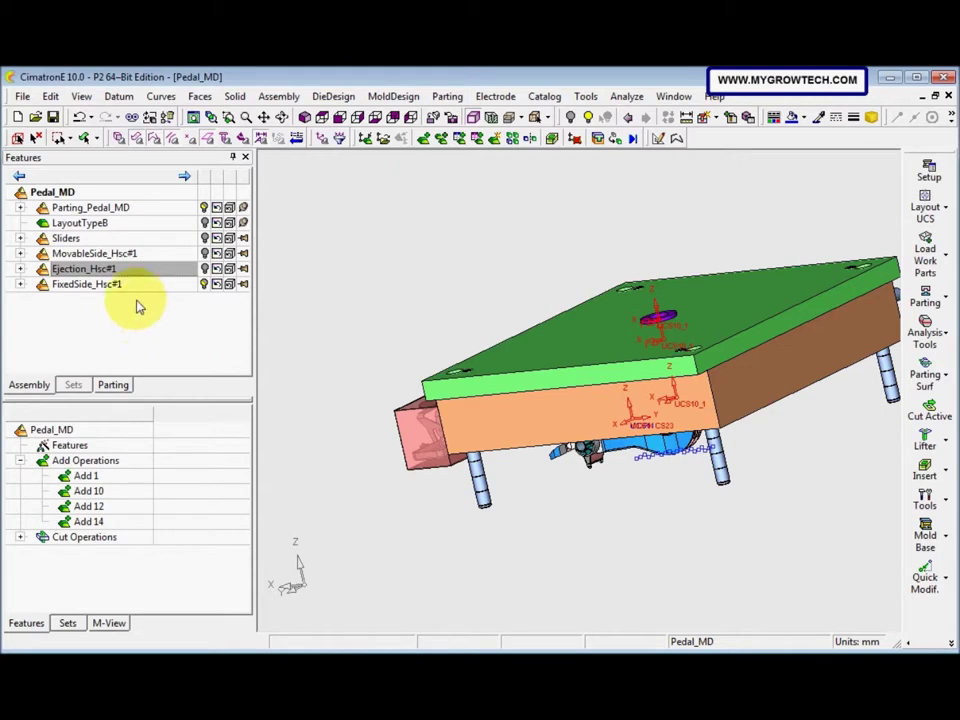
# Step: Activate the FP1#1 plate inside the FixedSide_Hsc#1 subassembly
pyautogui.click(21, 284)
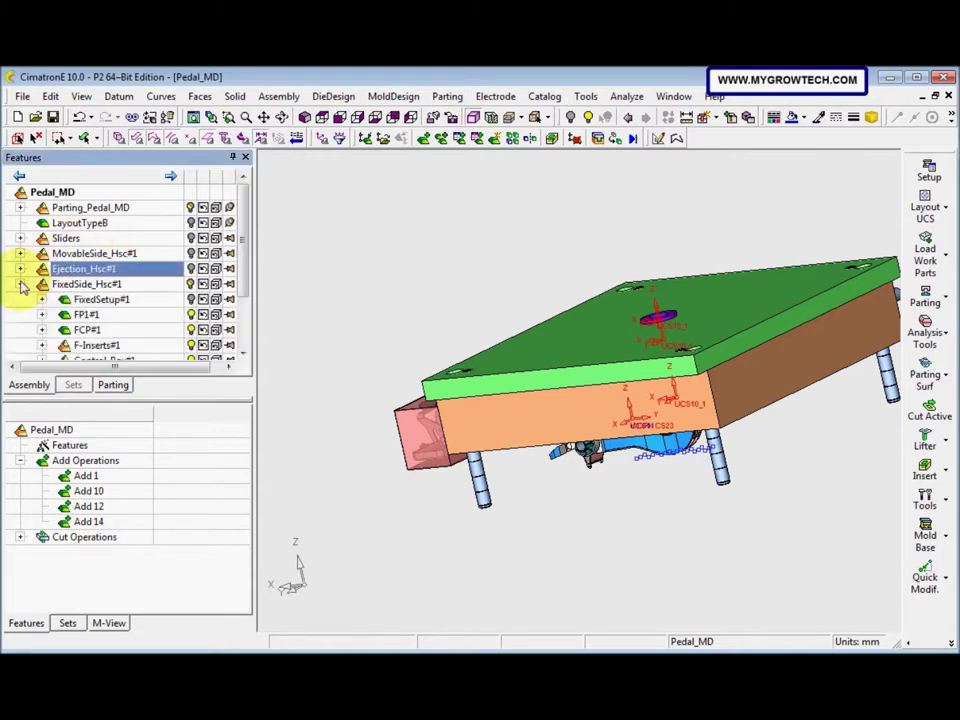
pyautogui.click(88, 315)
pyautogui.rightClick(89, 316)
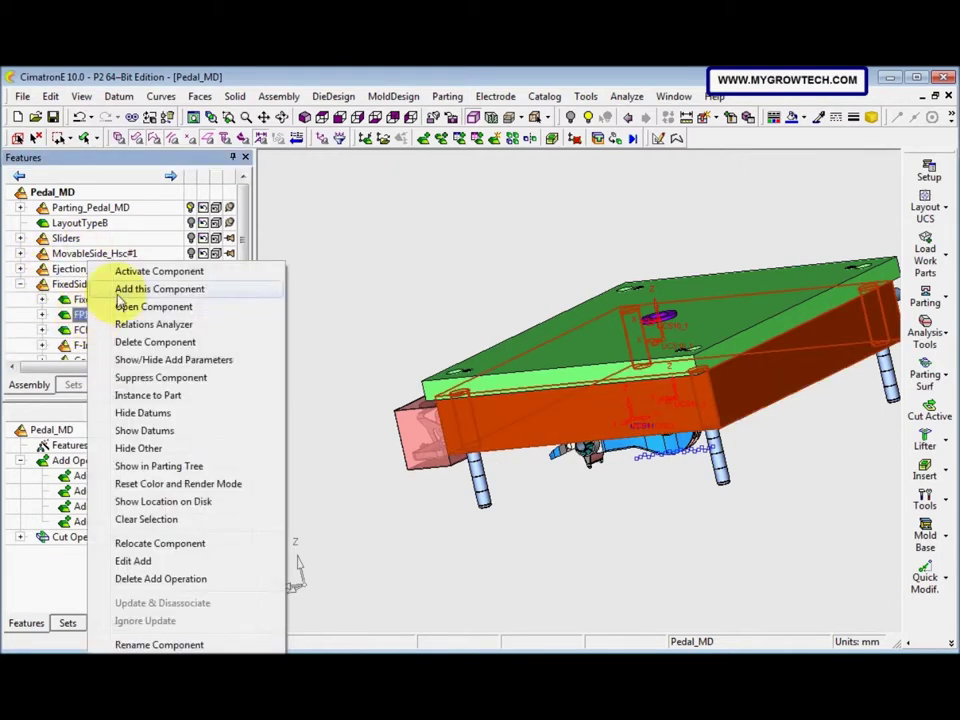
pyautogui.click(150, 273)
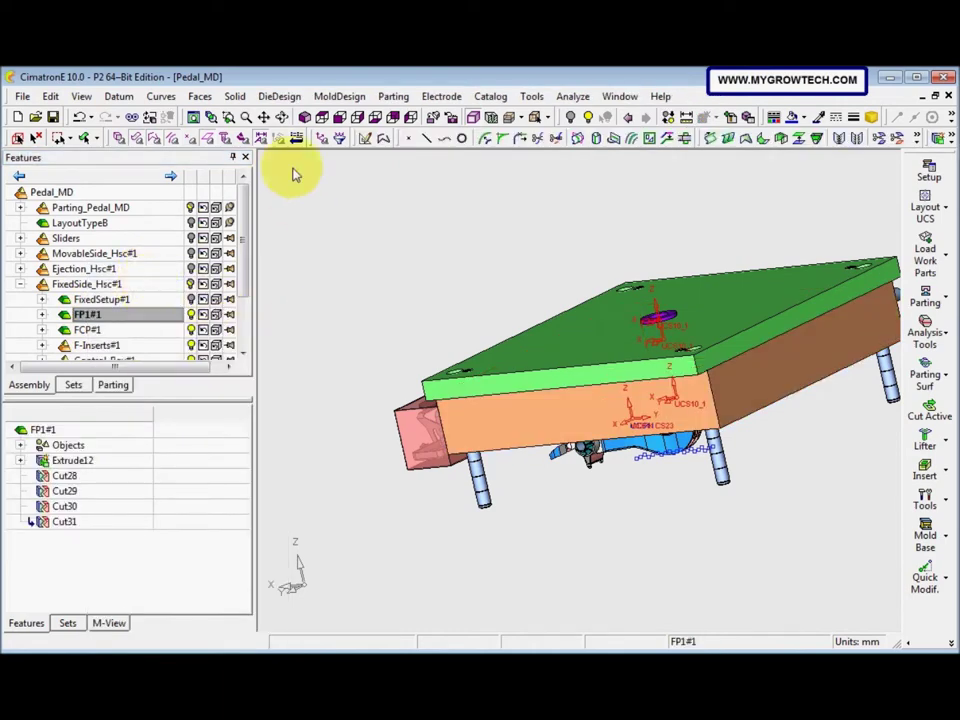
# Step: Extend the FP1#1 plate's bottom face with a global face offset of 130
pyautogui.click(236, 97)
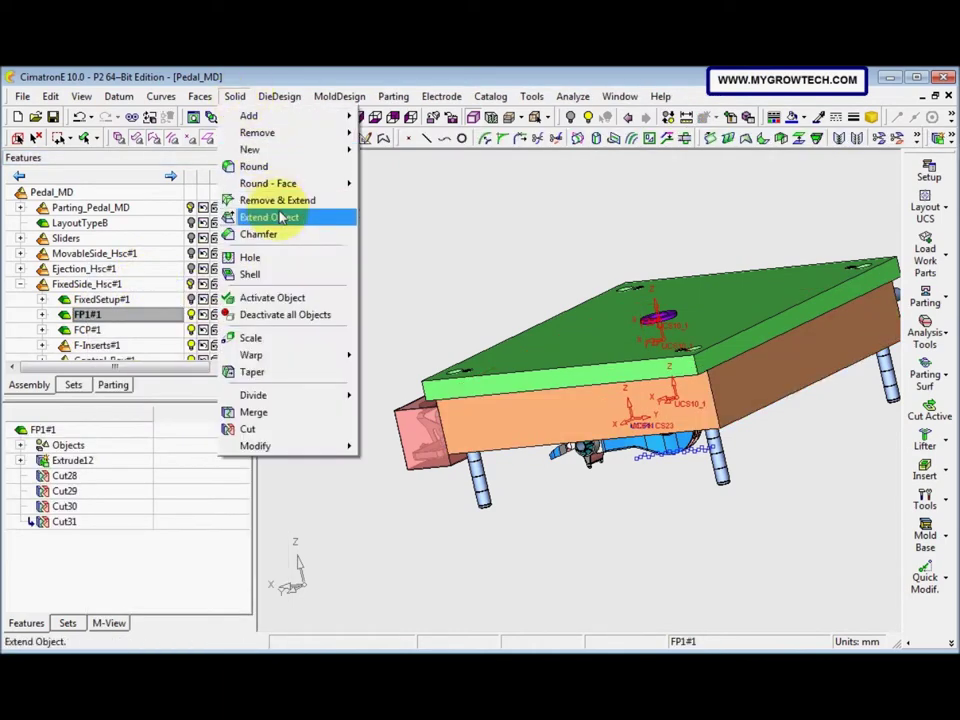
pyautogui.click(285, 216)
pyautogui.moveTo(506, 414); pyautogui.dragTo(466, 347, button='middle')
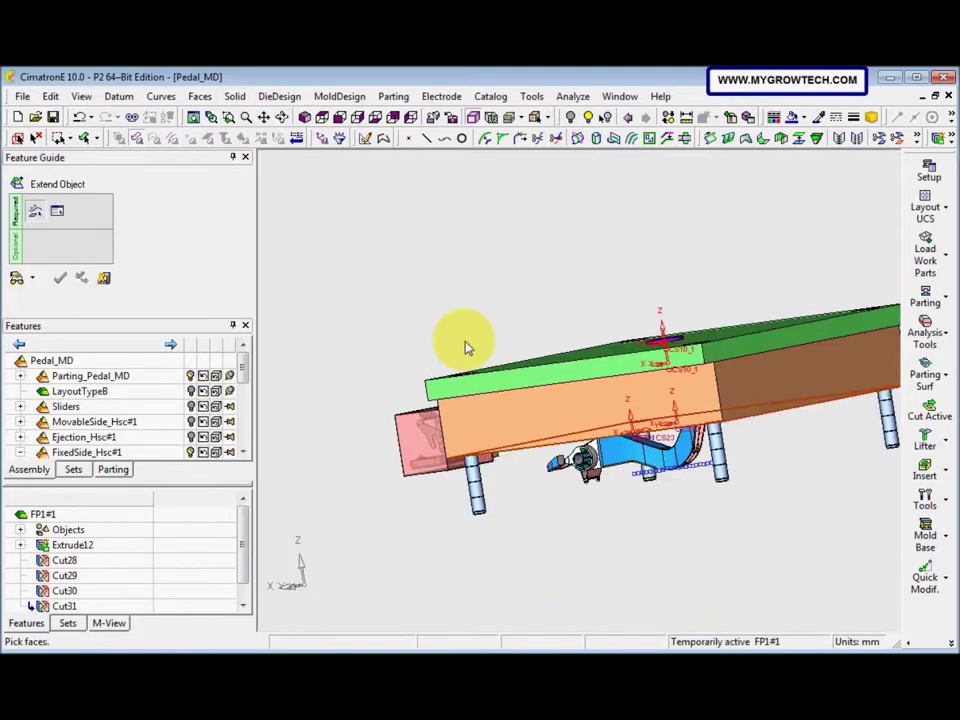
pyautogui.click(466, 347)
pyautogui.click(358, 196)
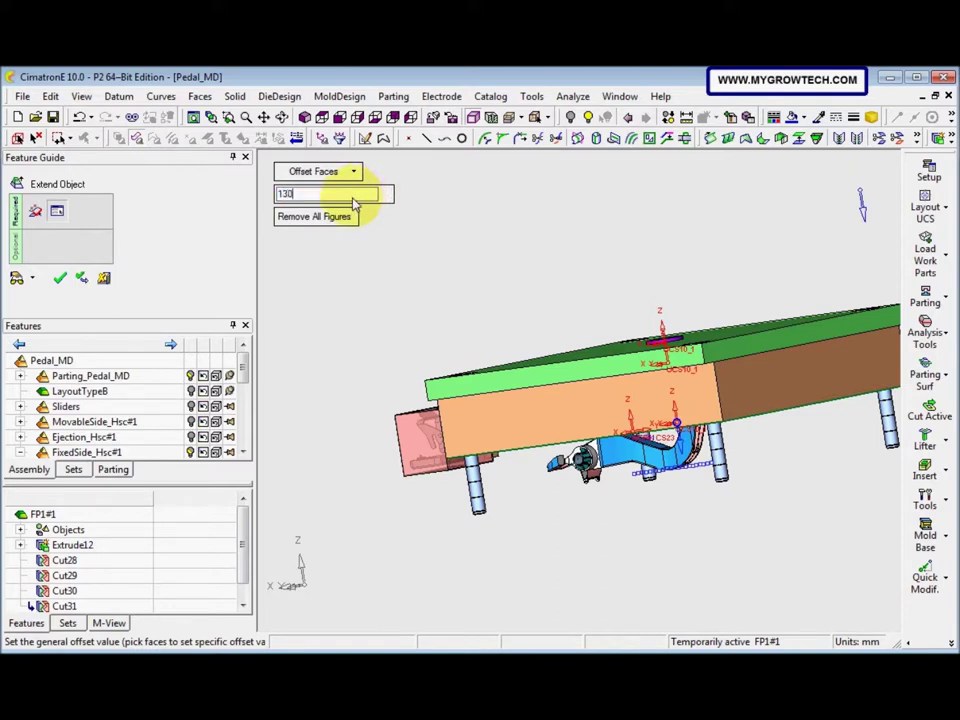
pyautogui.write('130')
pyautogui.press('Return')
pyautogui.click(17, 279)
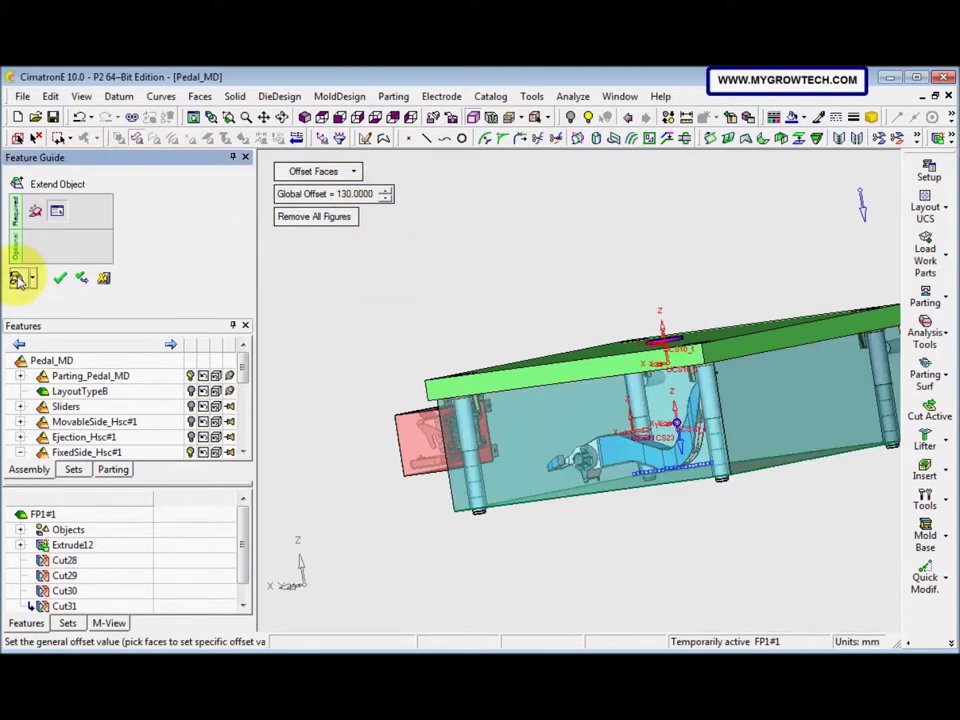
pyautogui.click(375, 285)
pyautogui.moveTo(462, 383); pyautogui.dragTo(392, 397, button='middle')
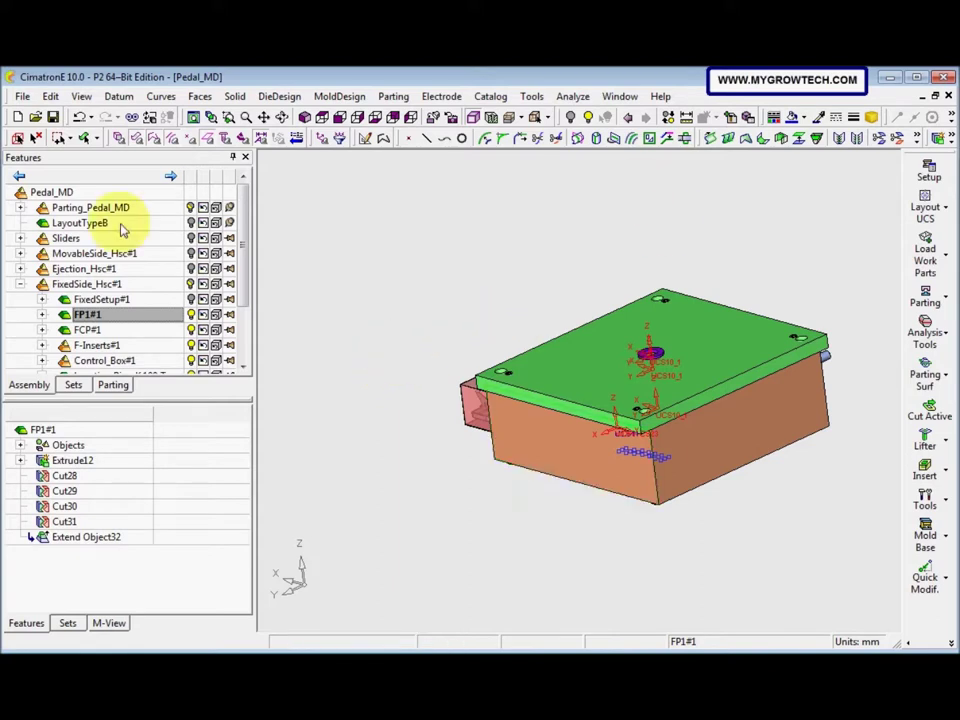
# Step: Return to the main Pedal_MD assembly and recolor the FP1#1 plate cyan
pyautogui.doubleClick(62, 190)
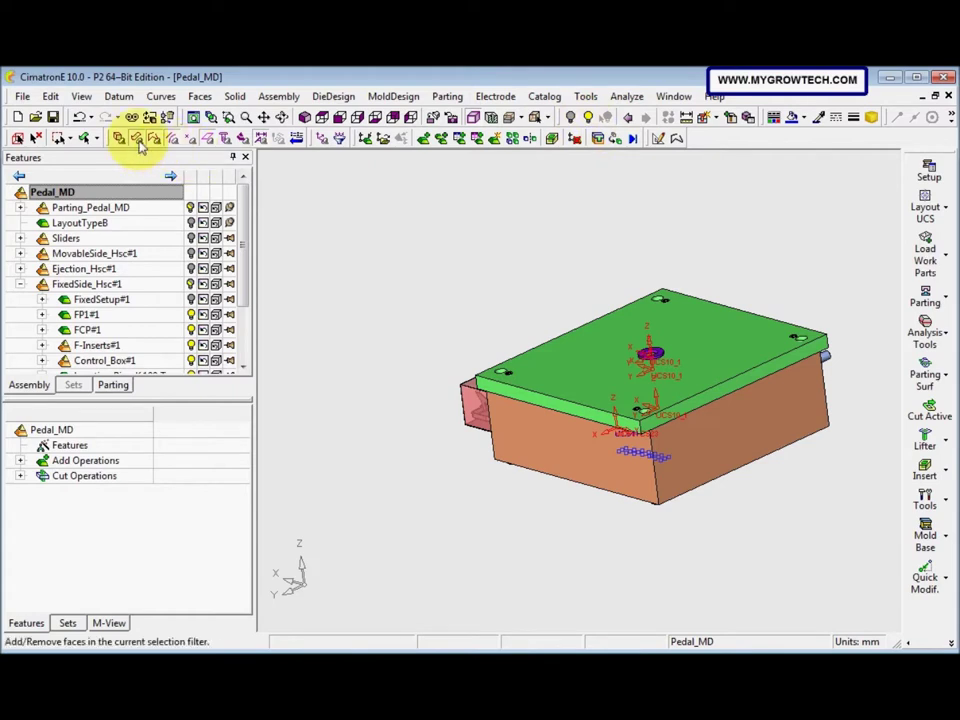
pyautogui.click(606, 467)
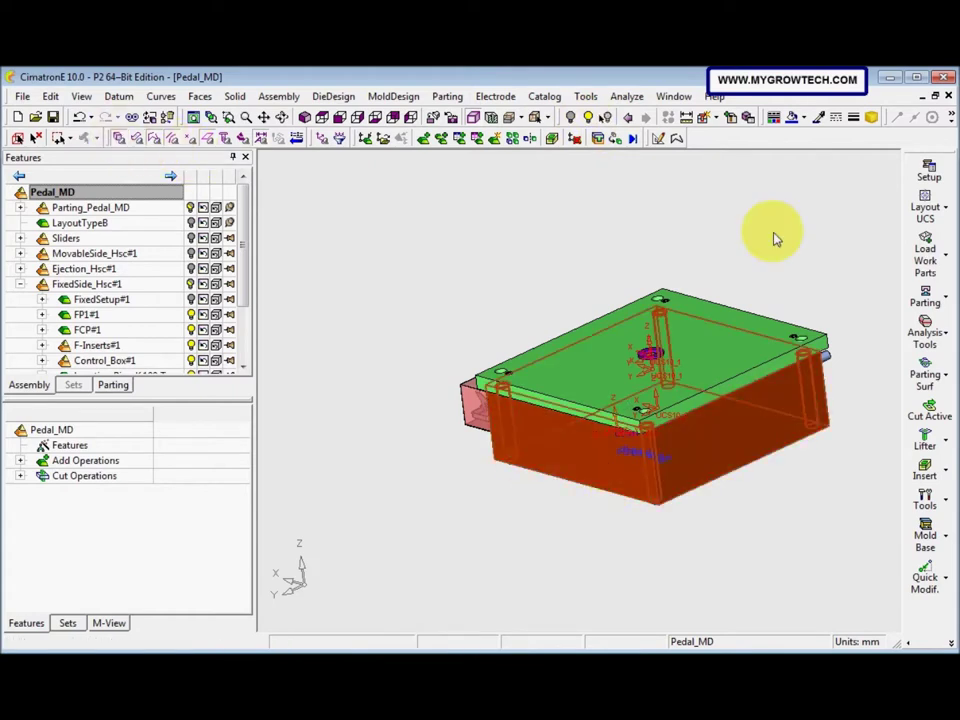
pyautogui.click(801, 119)
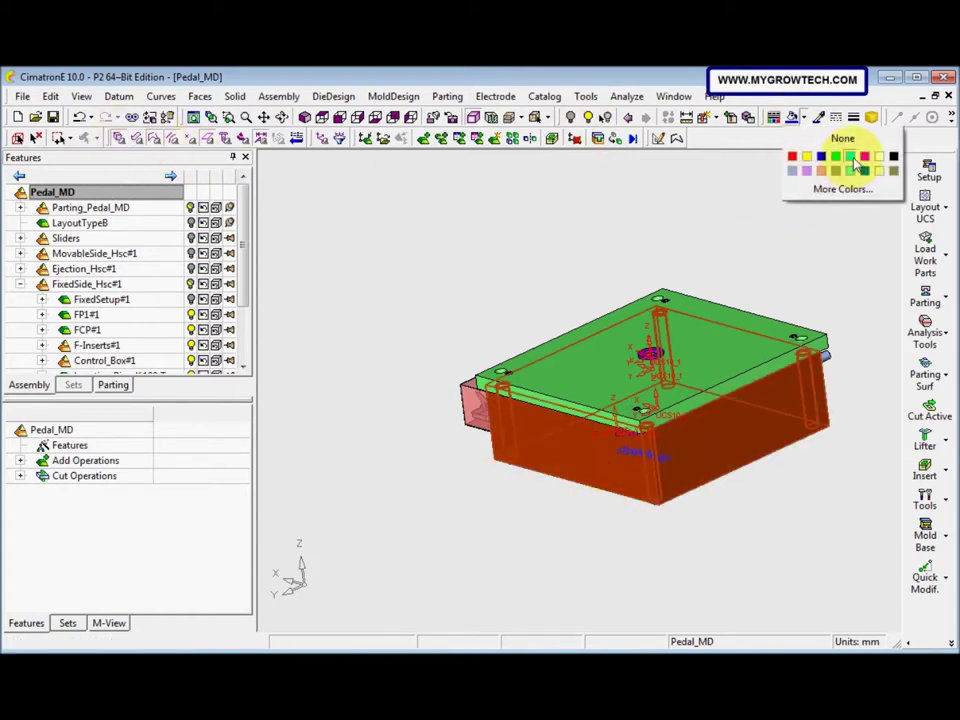
pyautogui.click(852, 160)
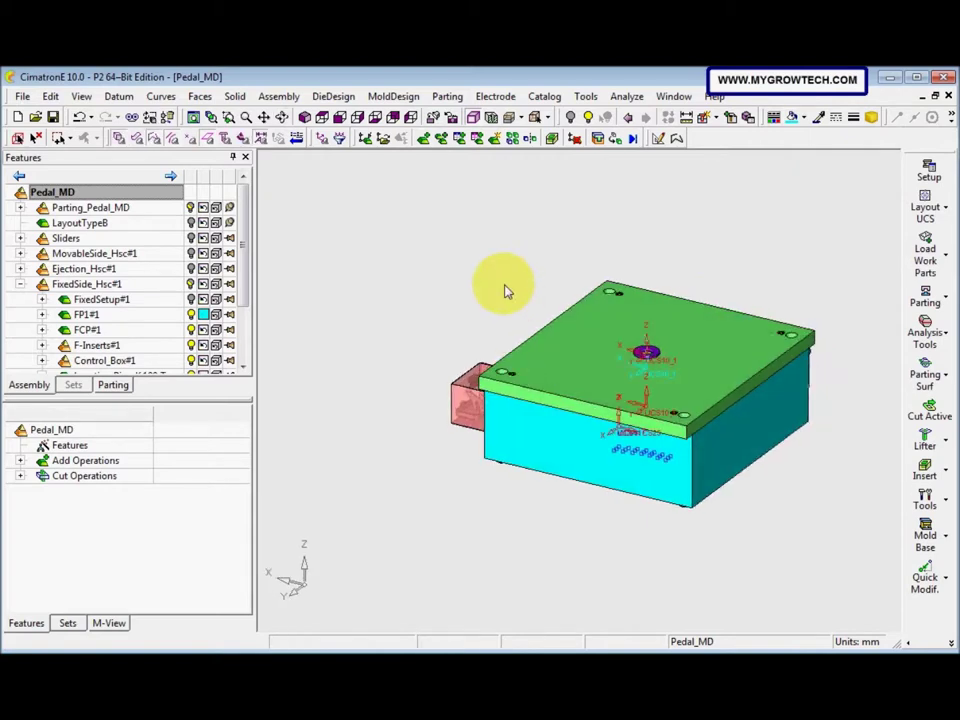
# Step: Review the global M-Length parameter in the Mold Setup
pyautogui.moveTo(497, 336); pyautogui.dragTo(507, 408, button='middle')
pyautogui.click(923, 169)
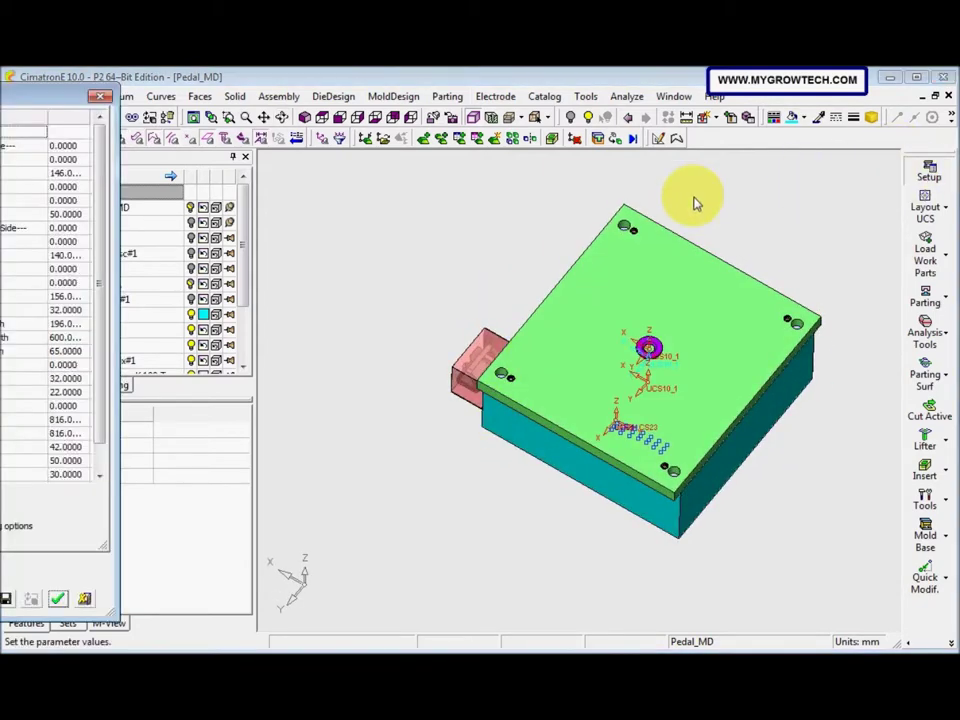
pyautogui.moveTo(78, 100); pyautogui.dragTo(441, 120)
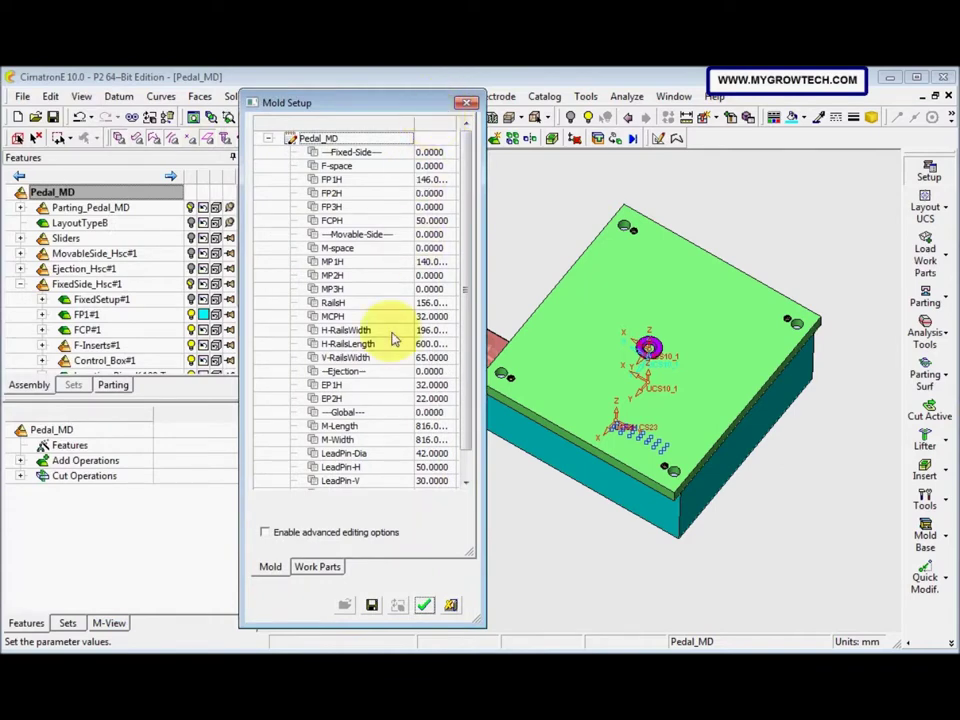
pyautogui.click(362, 425)
pyautogui.click(444, 427)
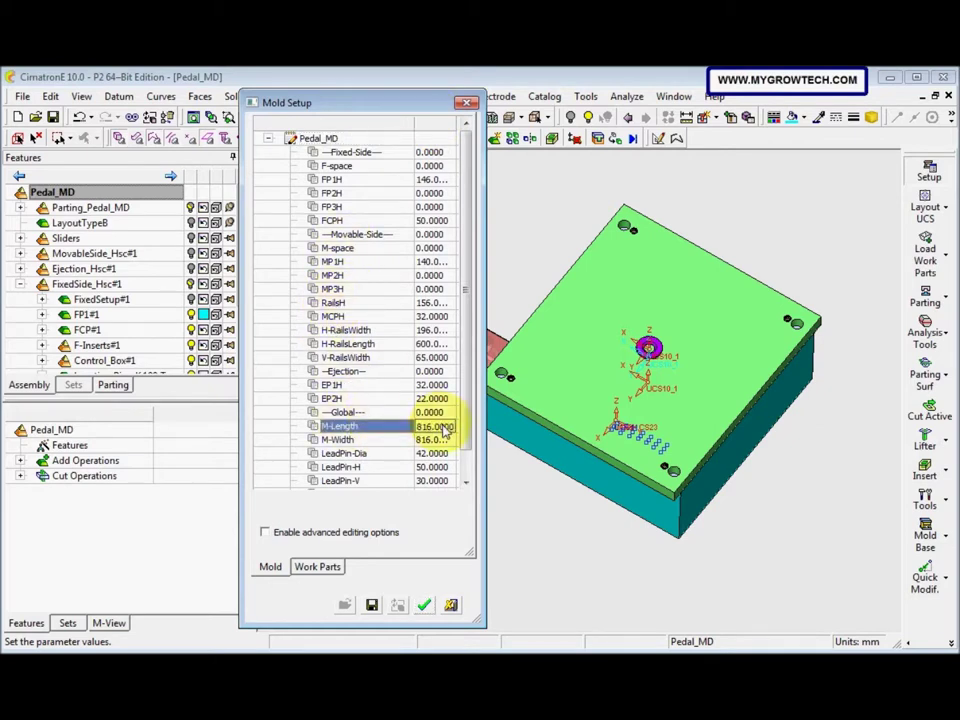
pyautogui.doubleClick(446, 428)
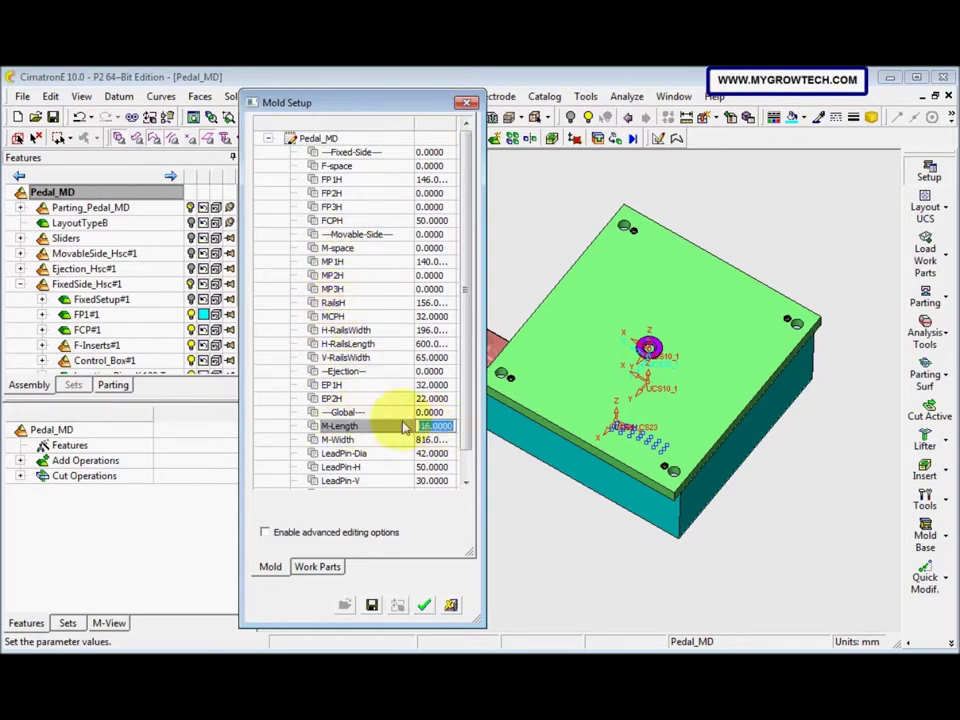
pyautogui.click(425, 430)
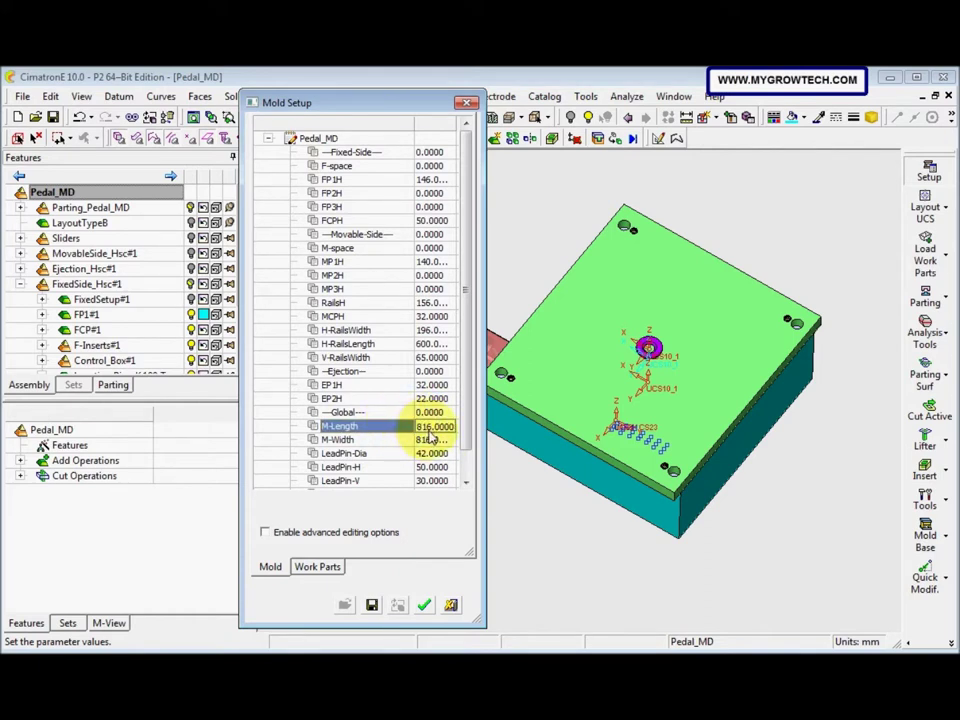
pyautogui.press('Return')
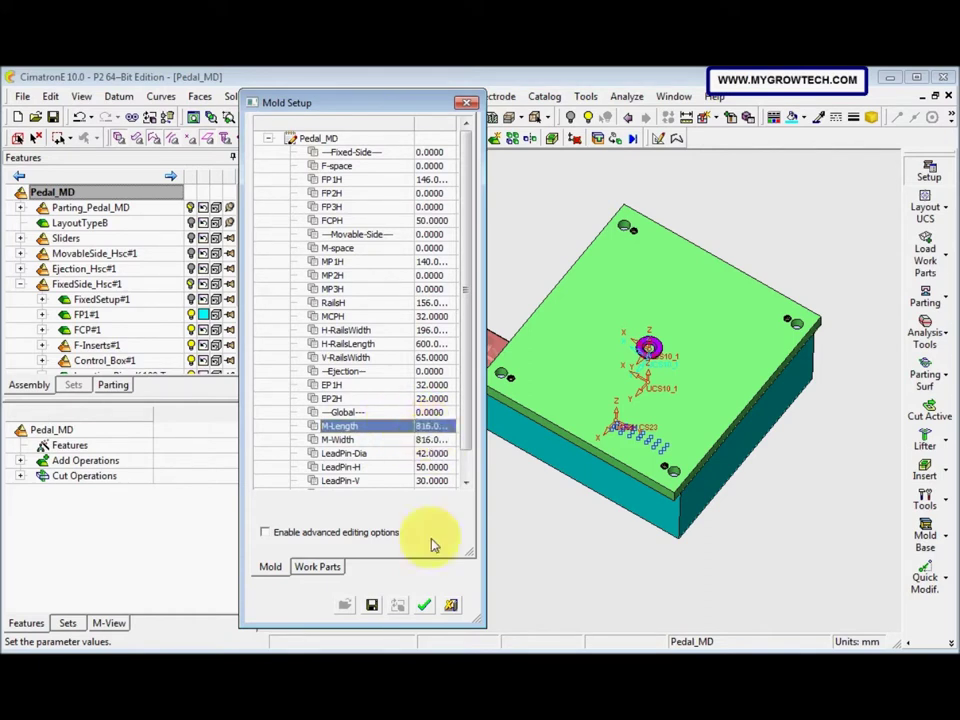
pyautogui.click(427, 607)
# Step: Show the Ejection_Hsc#1 and MovableSide_Hsc#1 subassemblies together with the fixed side
pyautogui.moveTo(433, 551); pyautogui.dragTo(272, 392, button='middle')
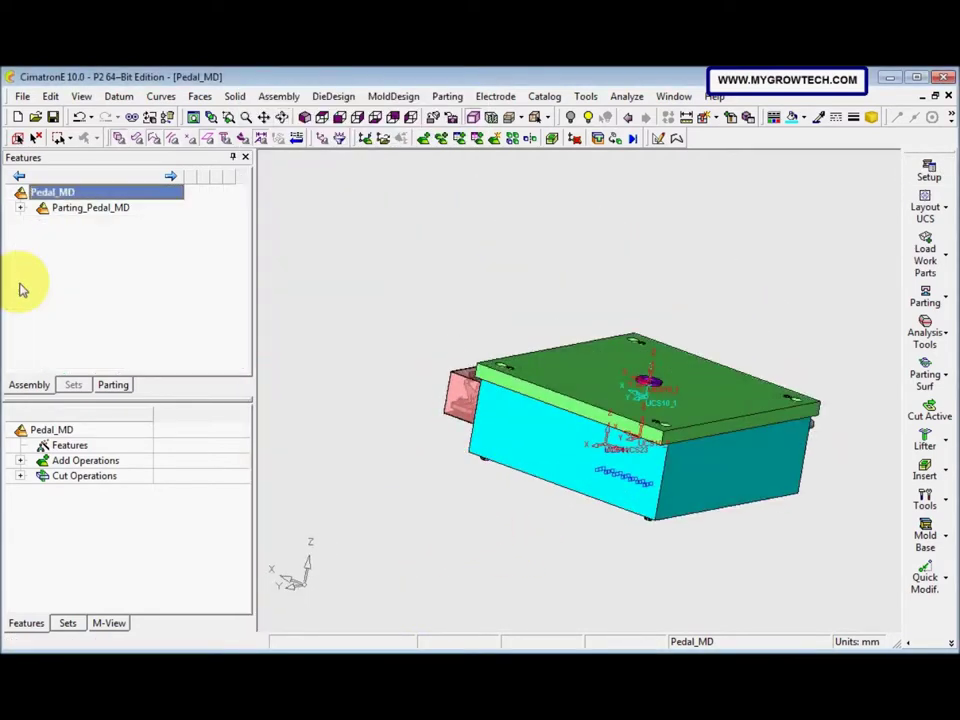
pyautogui.click(190, 265)
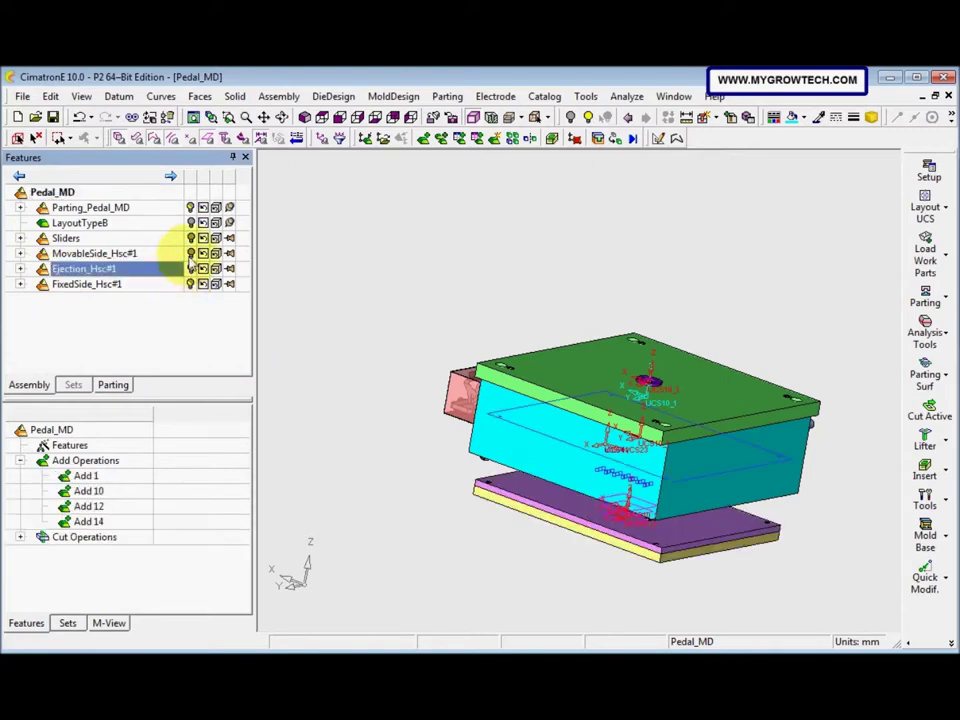
pyautogui.click(191, 253)
pyautogui.moveTo(300, 330); pyautogui.dragTo(489, 369, button='middle')
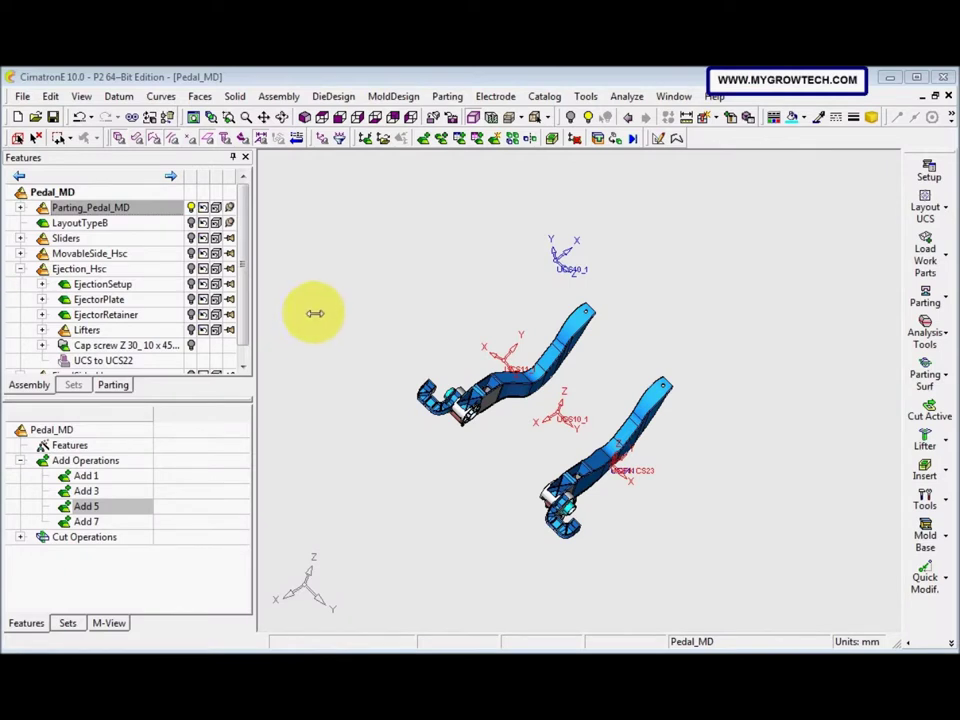
# Step: Expand Parting_Pedal_MD and toggle the visibility of ModelV1-Work_Mirror to compare the two work models
pyautogui.moveTo(531, 364); pyautogui.dragTo(381, 283, button='middle')
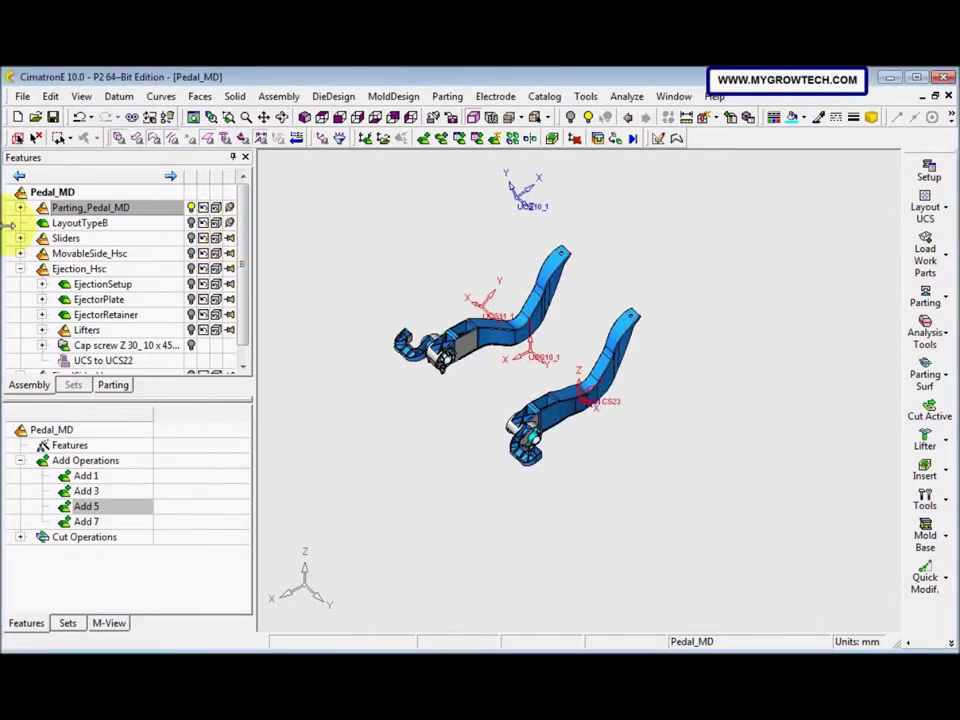
pyautogui.click(19, 268)
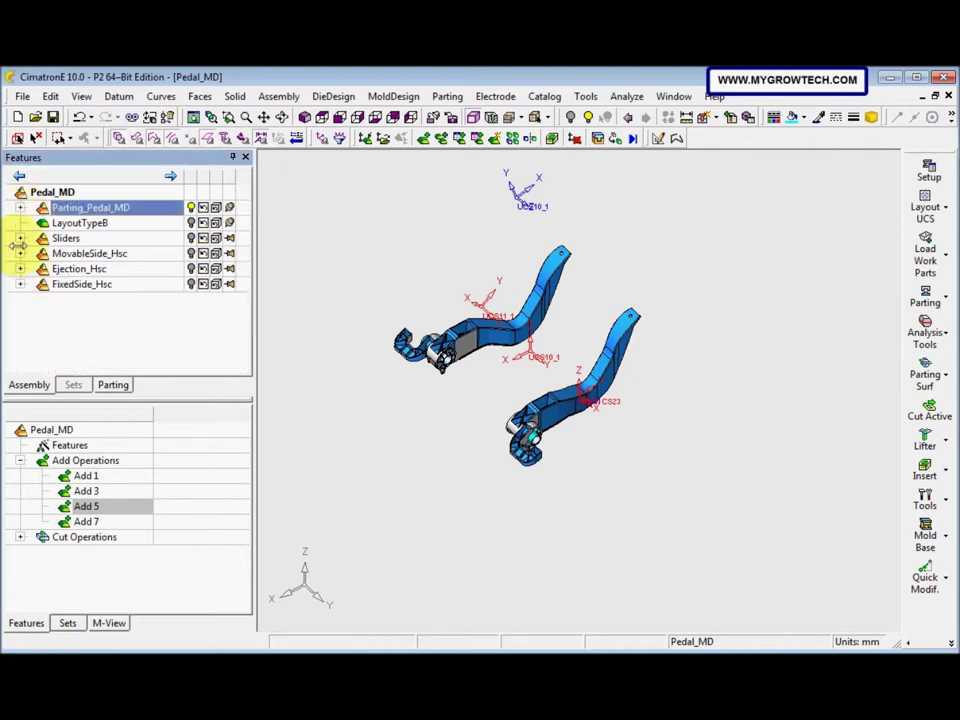
pyautogui.click(19, 207)
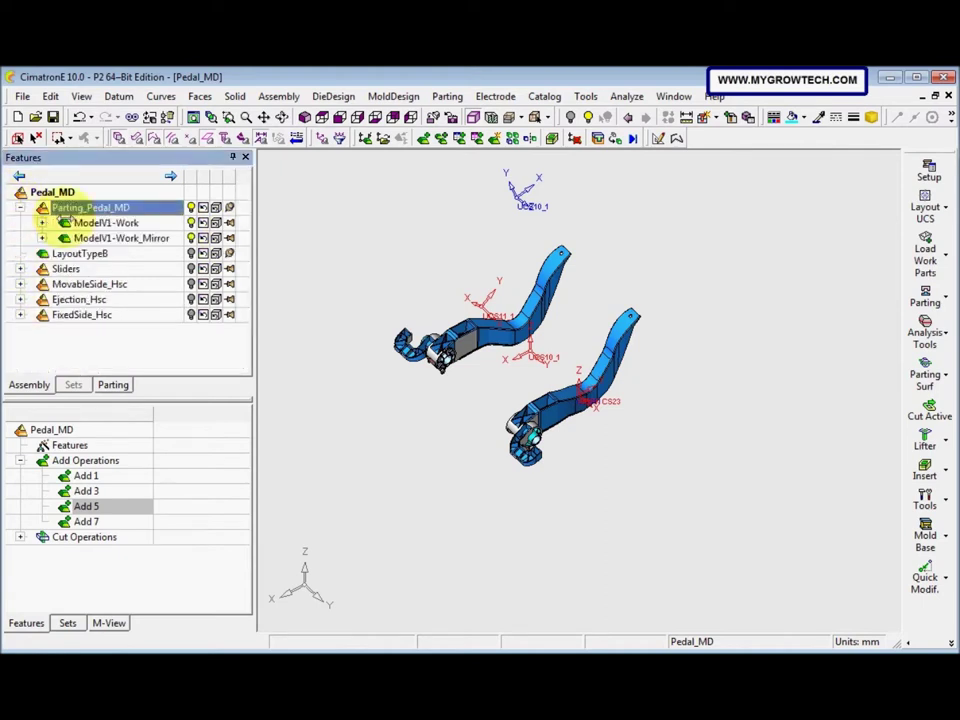
pyautogui.click(165, 238)
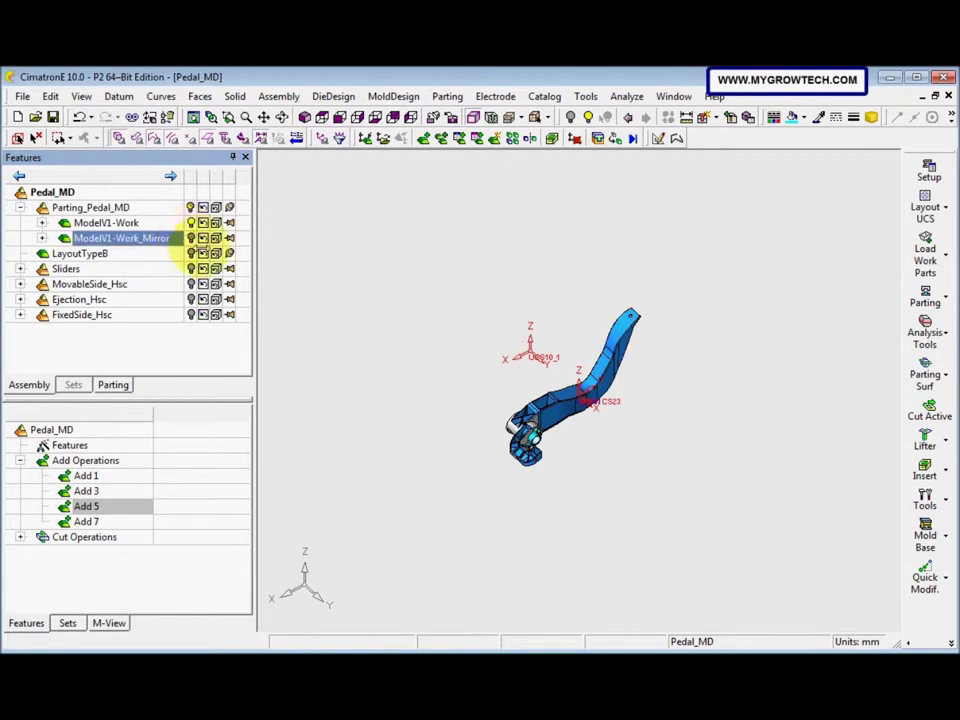
pyautogui.moveTo(396, 321); pyautogui.dragTo(474, 437, button='middle')
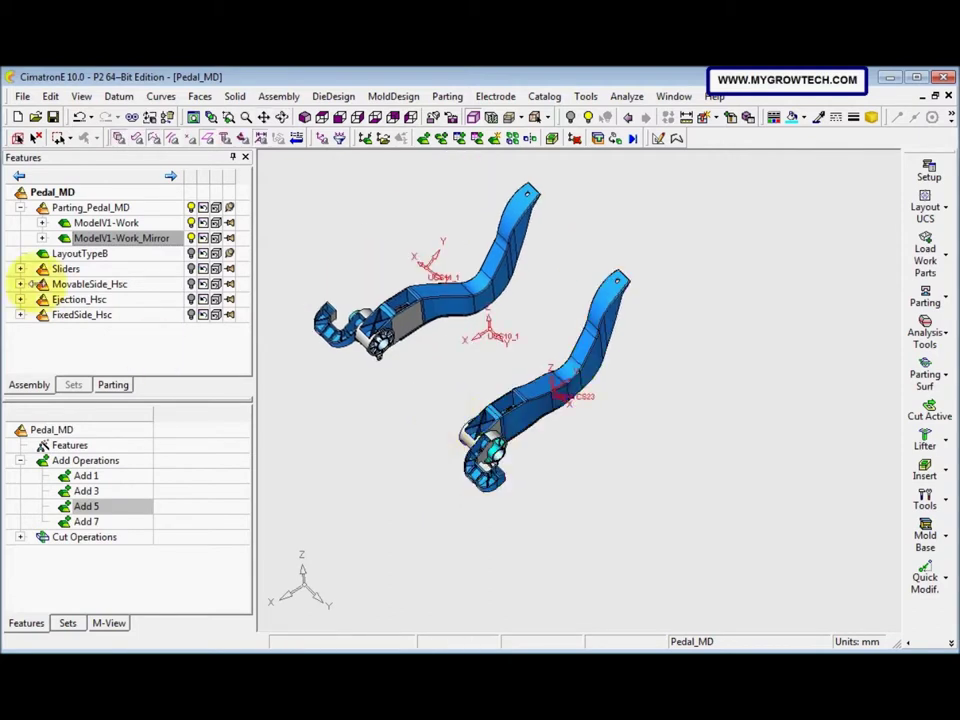
# Step: Show and activate EjectionSetup under Ejection_Hsc, and hide its uppermost and lowest datum planes
pyautogui.click(20, 299)
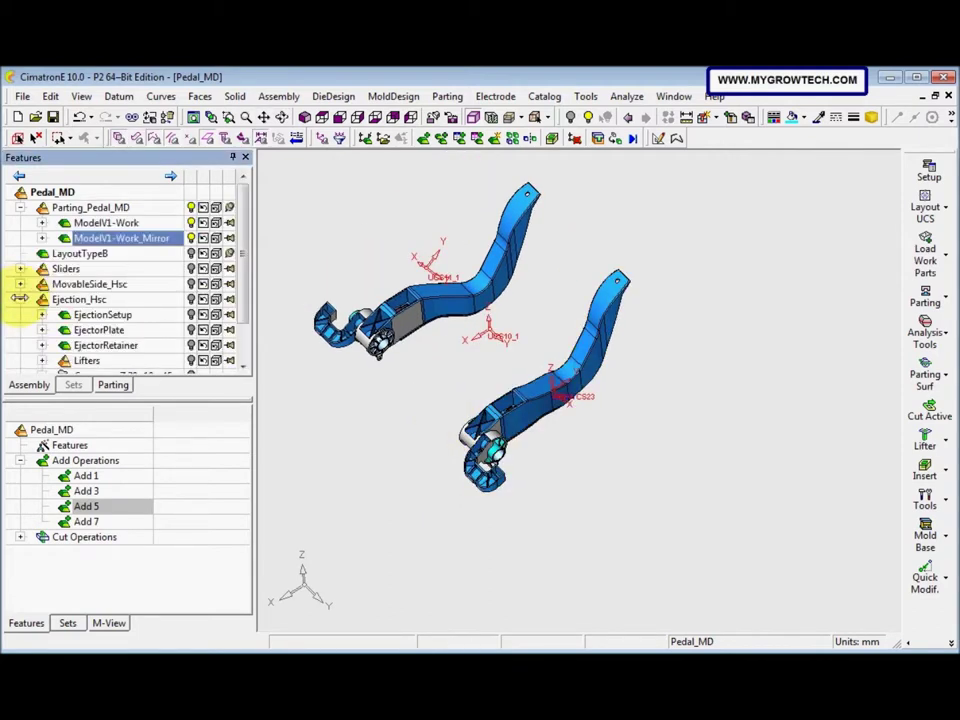
pyautogui.click(188, 314)
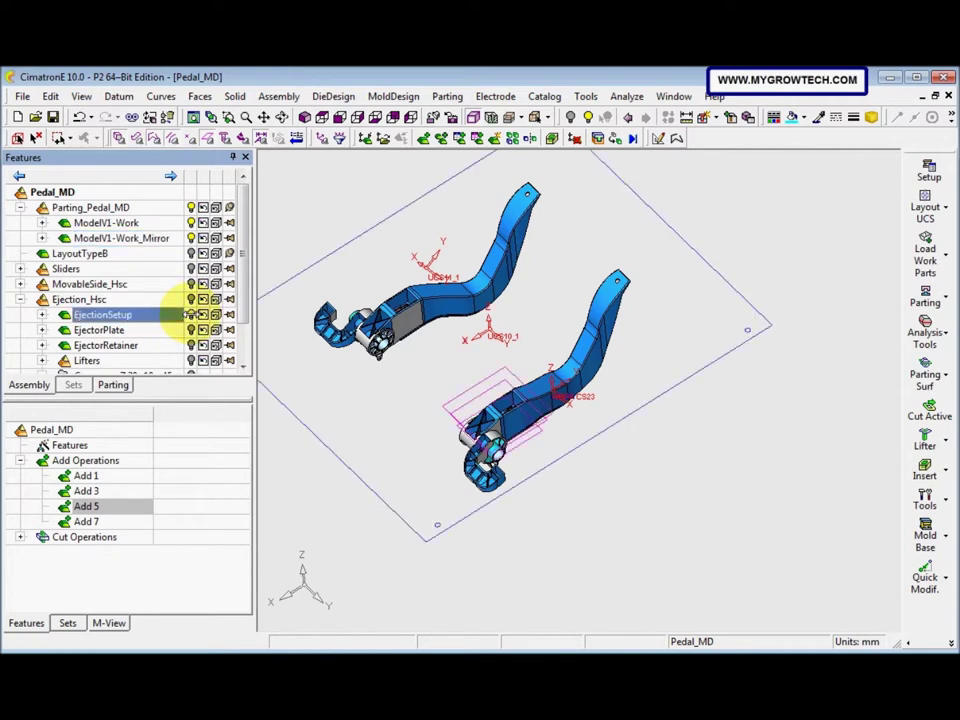
pyautogui.doubleClick(135, 314)
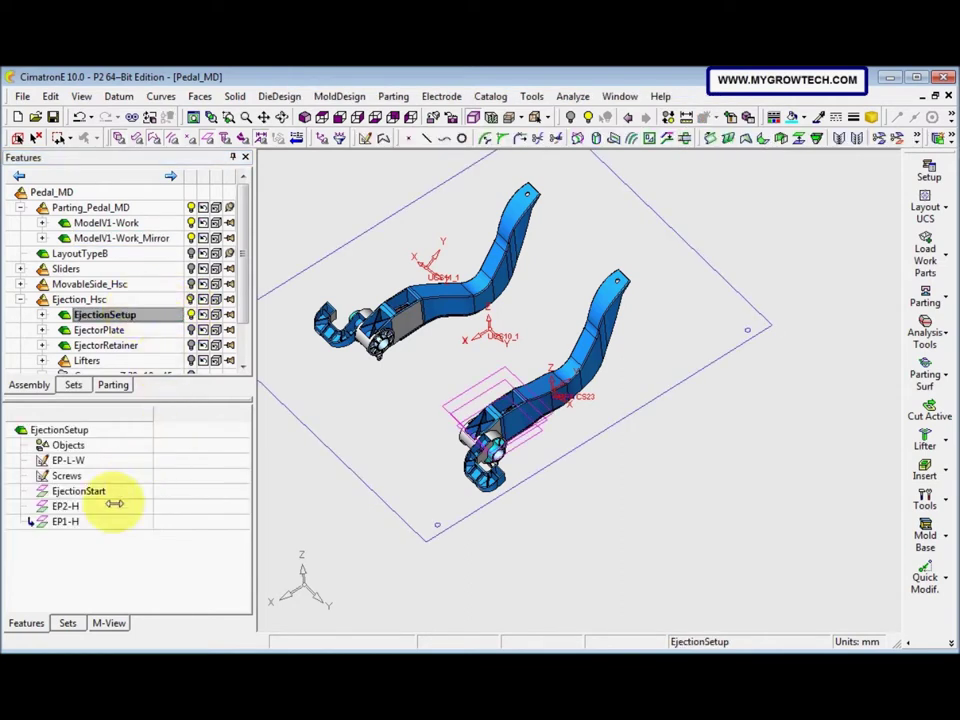
pyautogui.moveTo(274, 377); pyautogui.dragTo(456, 377, button='middle')
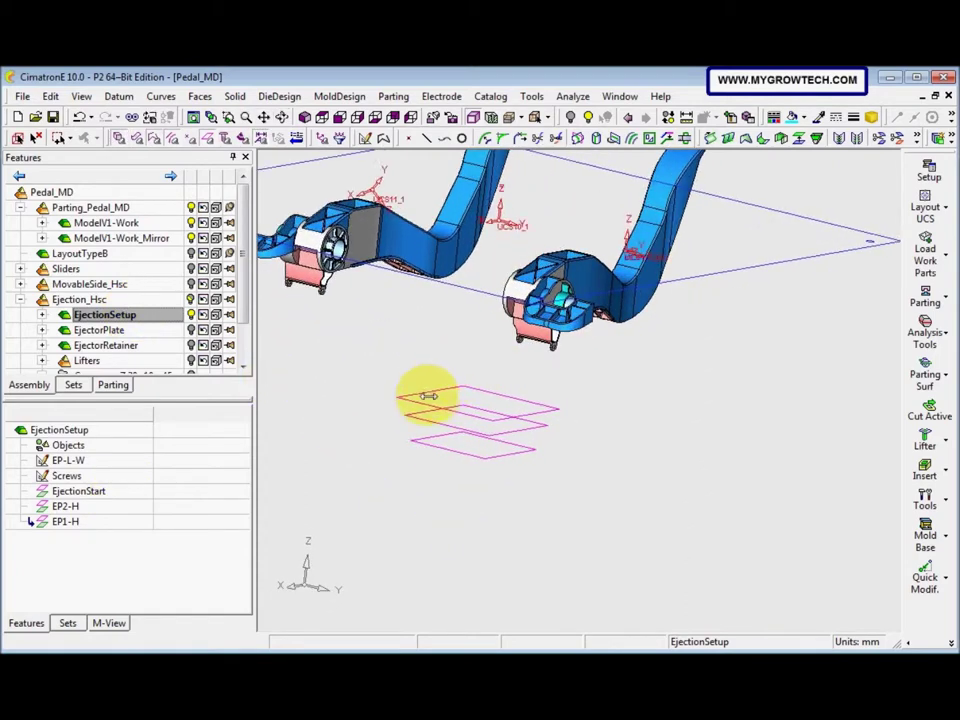
pyautogui.click(427, 390)
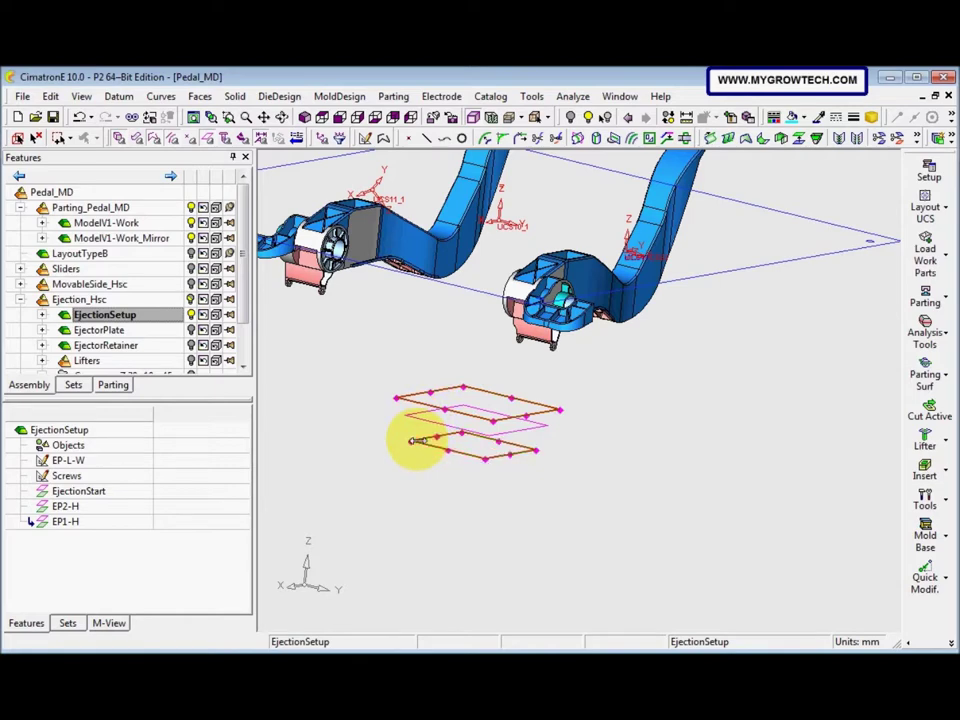
pyautogui.rightClick(376, 442)
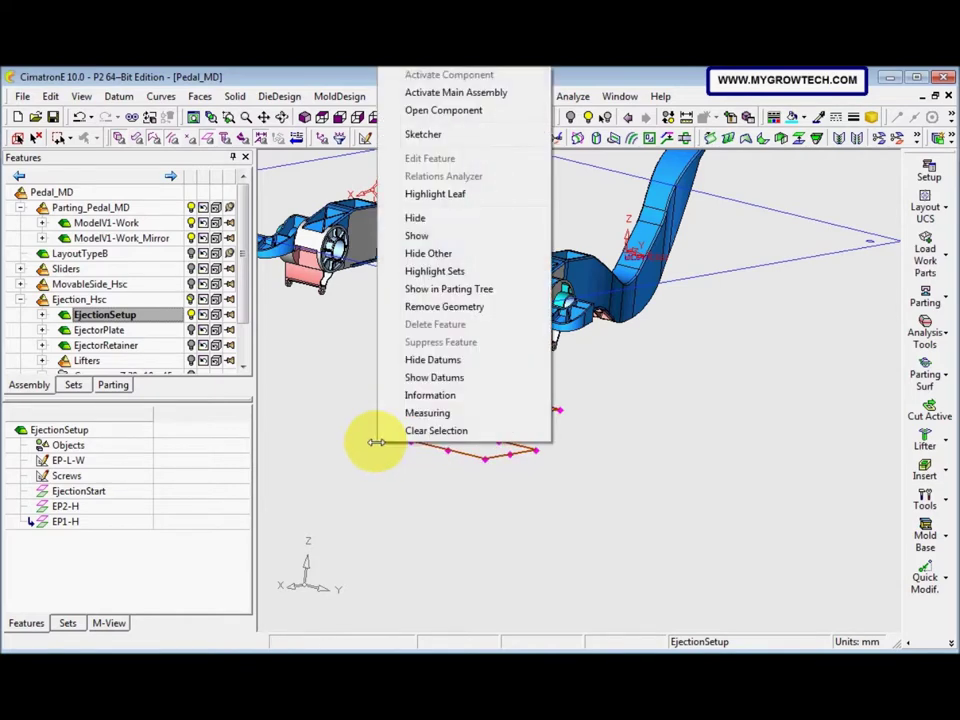
pyautogui.click(420, 217)
pyautogui.moveTo(431, 370); pyautogui.dragTo(385, 435, button='middle')
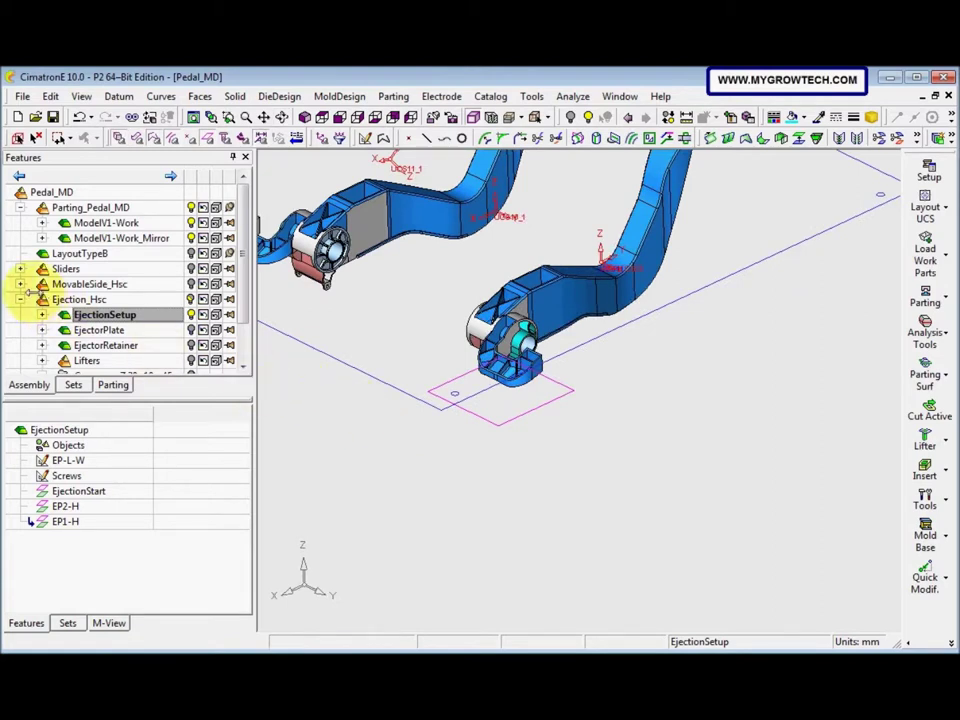
# Step: Activate ModelV1-Work, display the location points along the pedal's ribbed underside, and hide ModelV1-Work_Mirror
pyautogui.click(92, 222)
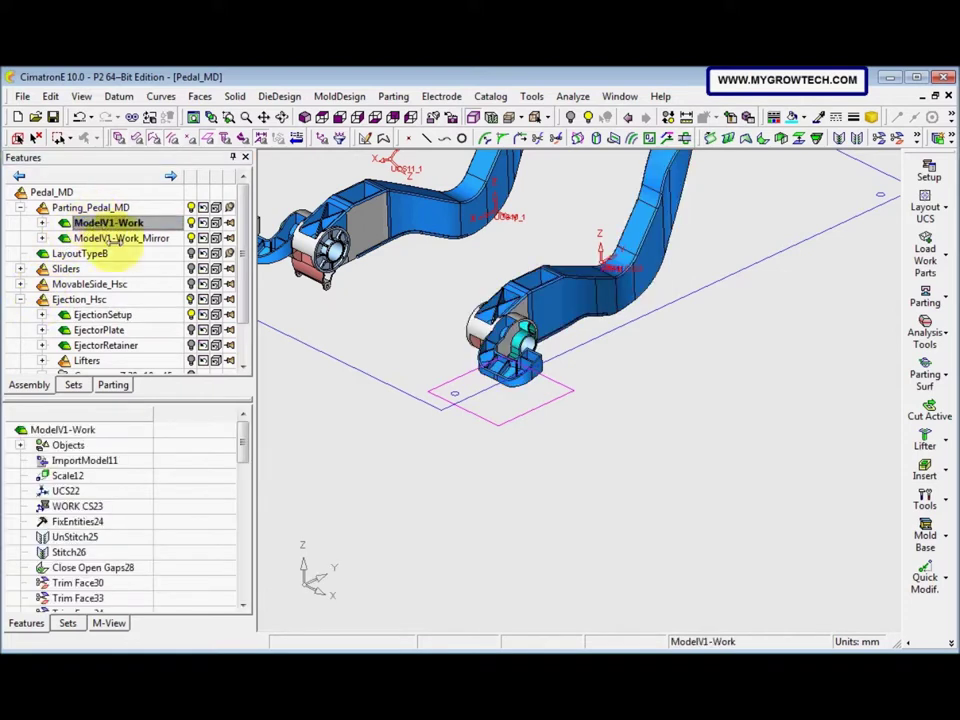
pyautogui.click(20, 299)
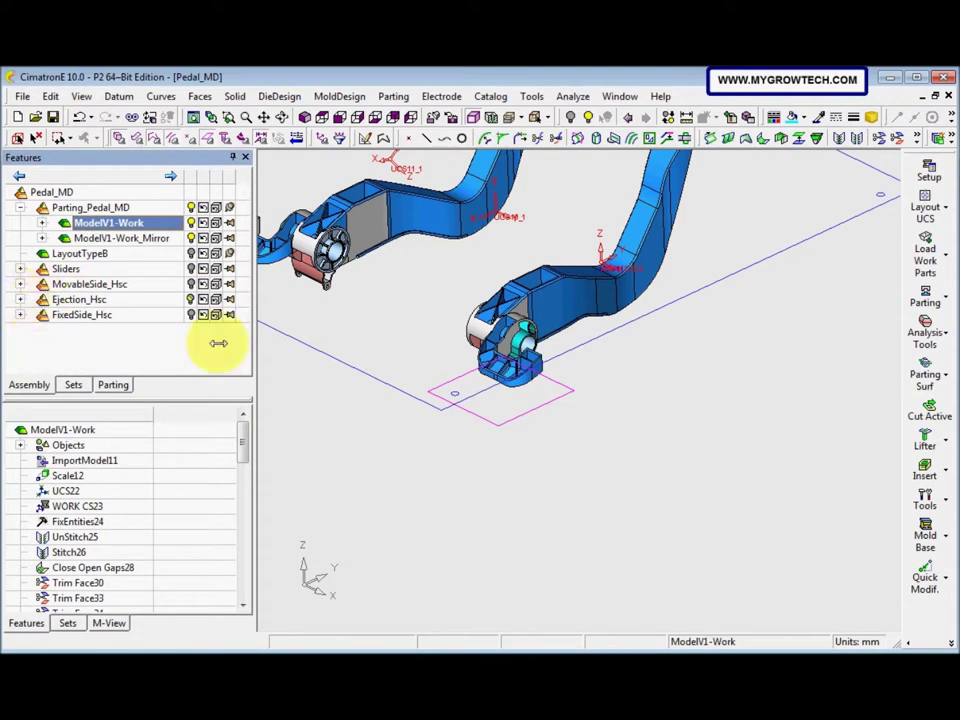
pyautogui.scroll(-3, 477, 330)
pyautogui.moveTo(465, 367); pyautogui.dragTo(439, 364, button='middle')
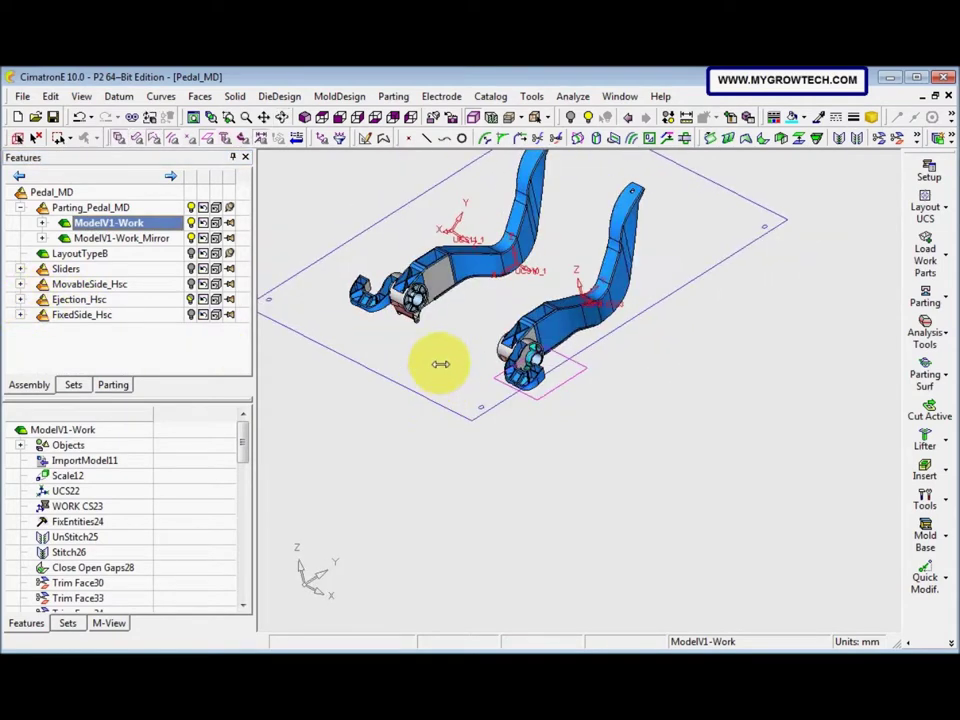
pyautogui.moveTo(643, 268); pyautogui.dragTo(410, 246, button='middle')
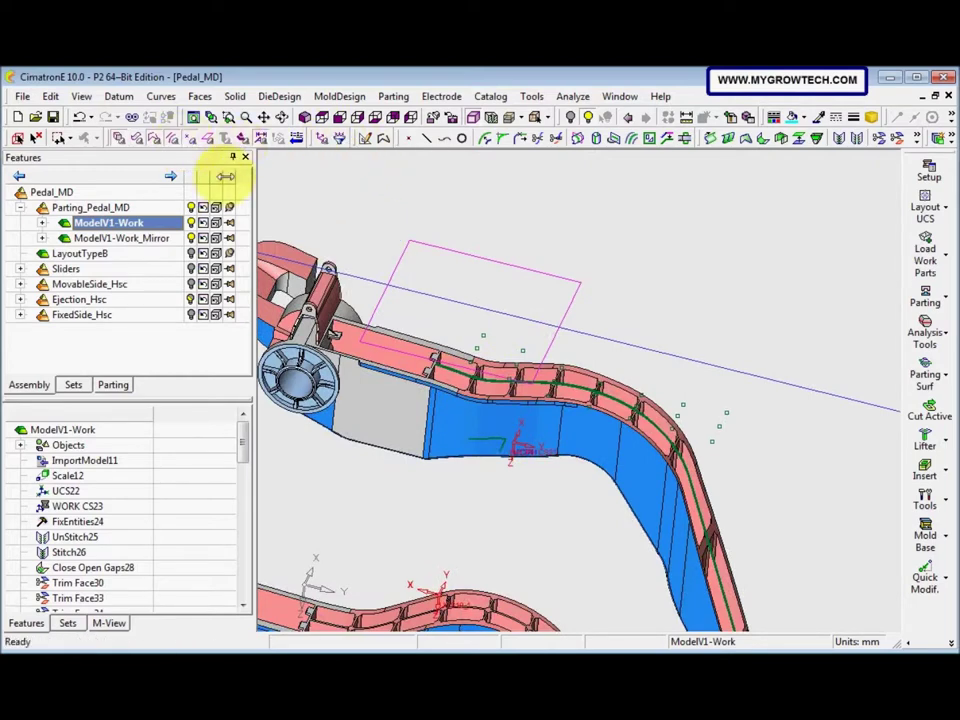
pyautogui.moveTo(765, 473); pyautogui.dragTo(472, 314)
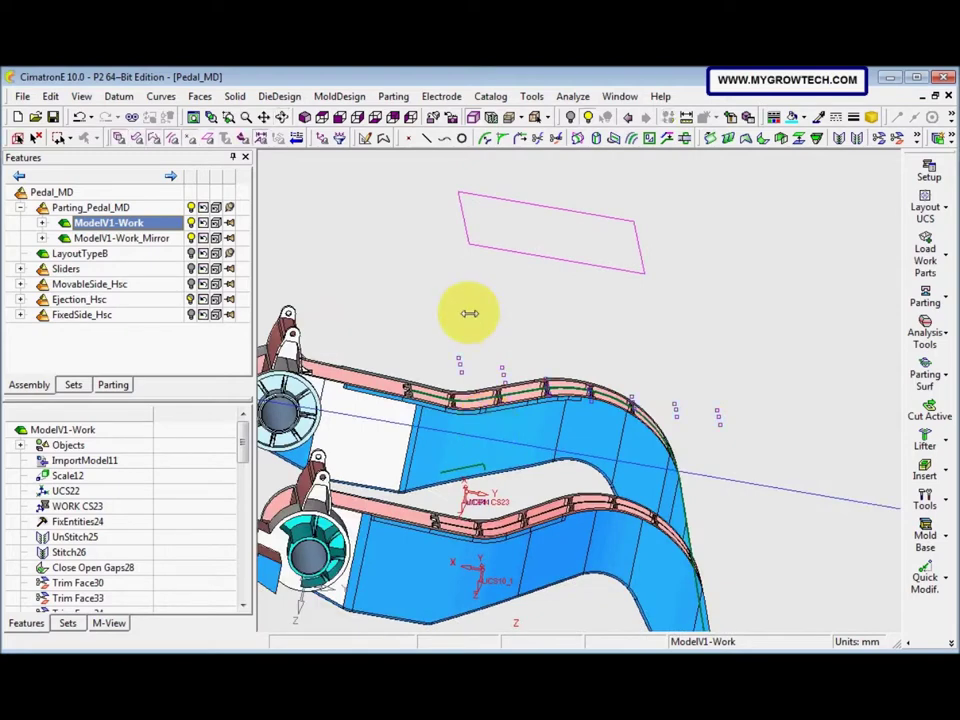
pyautogui.moveTo(469, 313); pyautogui.dragTo(232, 253)
pyautogui.doubleClick(170, 222)
pyautogui.moveTo(332, 321); pyautogui.dragTo(485, 456)
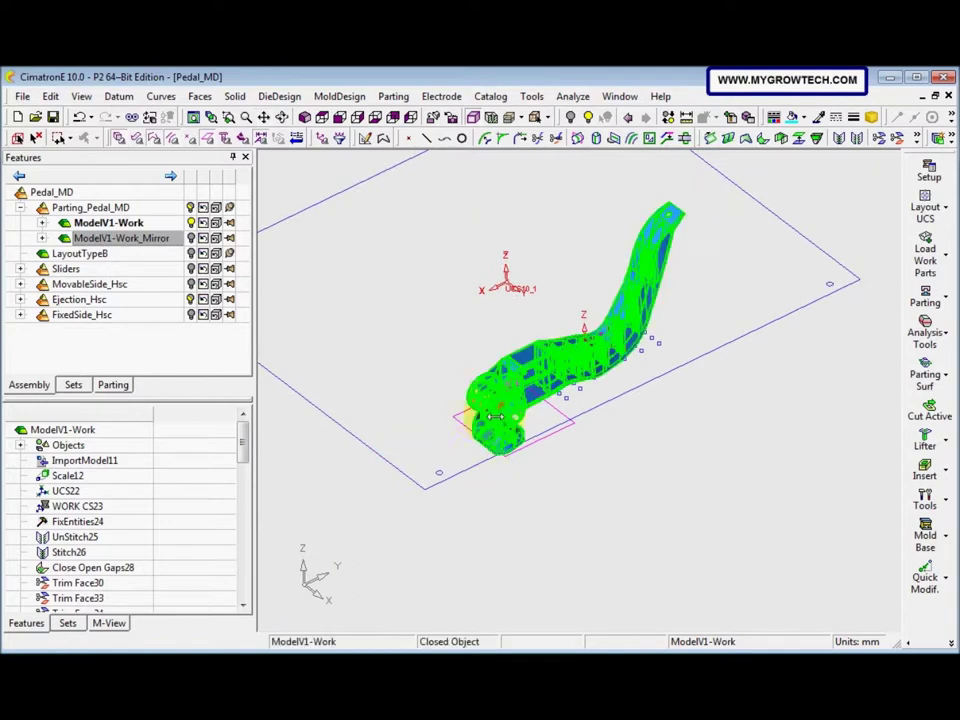
# Step: Activate the Ejection_Hsc subassembly and start the Add Ejector command for it
pyautogui.doubleClick(78, 300)
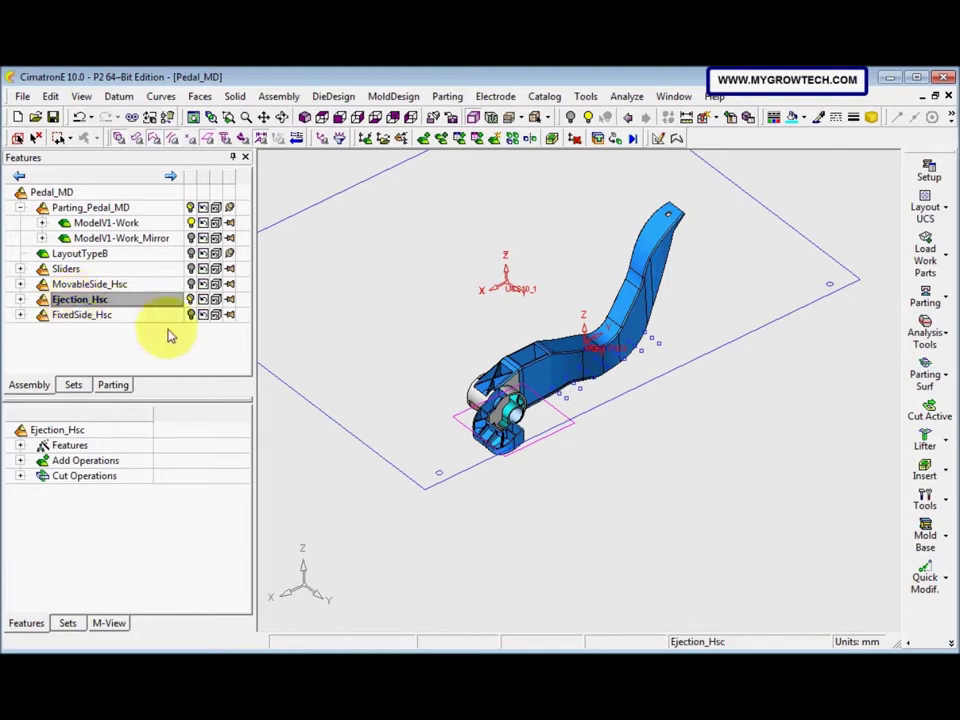
pyautogui.click(920, 632)
pyautogui.moveTo(858, 638)
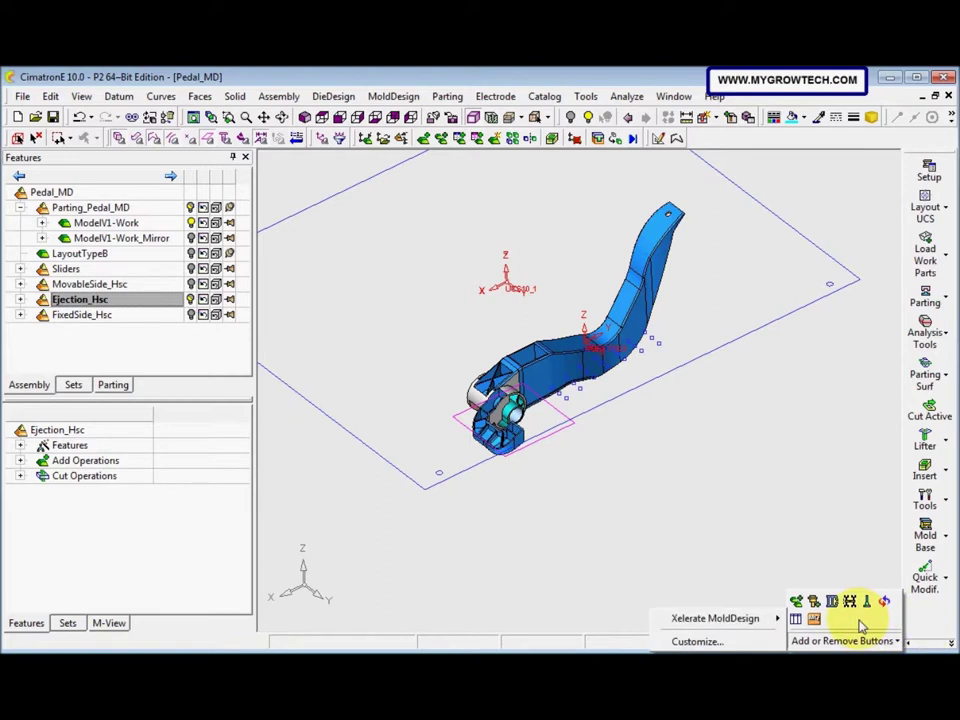
pyautogui.click(869, 606)
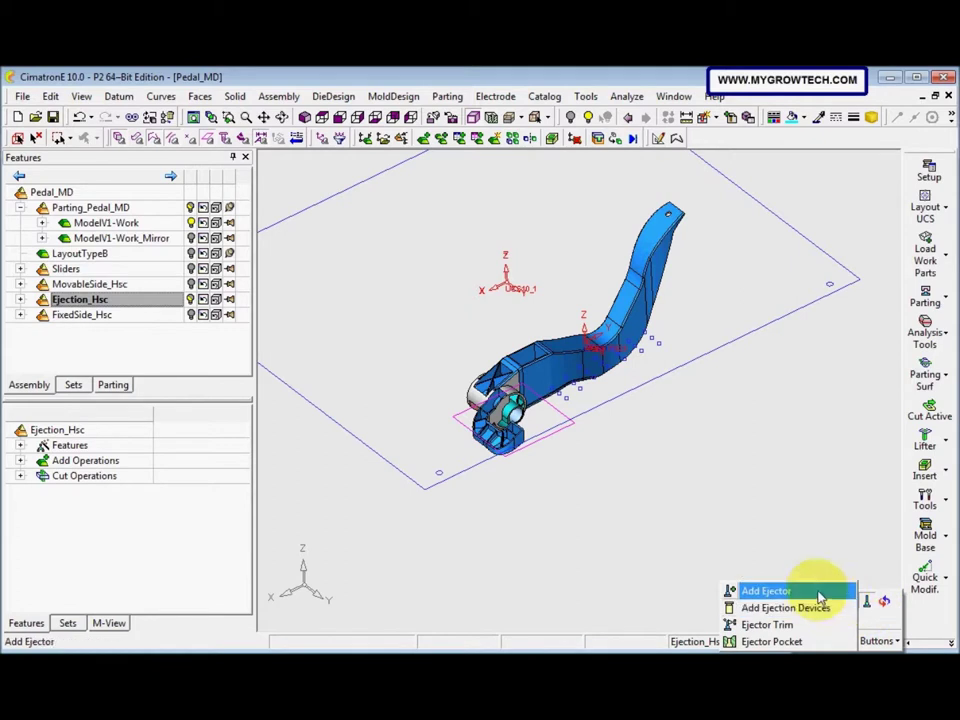
pyautogui.click(770, 591)
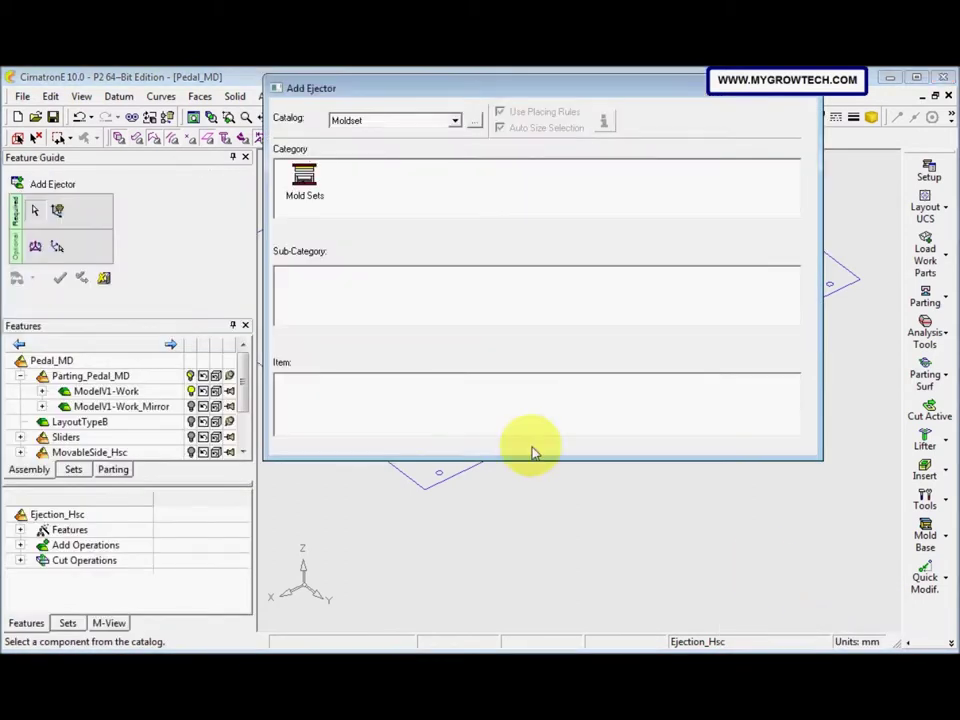
# Step: Choose Ejector Pin Z 40 from the Hasco mm catalog with diameter d1 of 5 and Use Placing Rules turned off
pyautogui.click(454, 121)
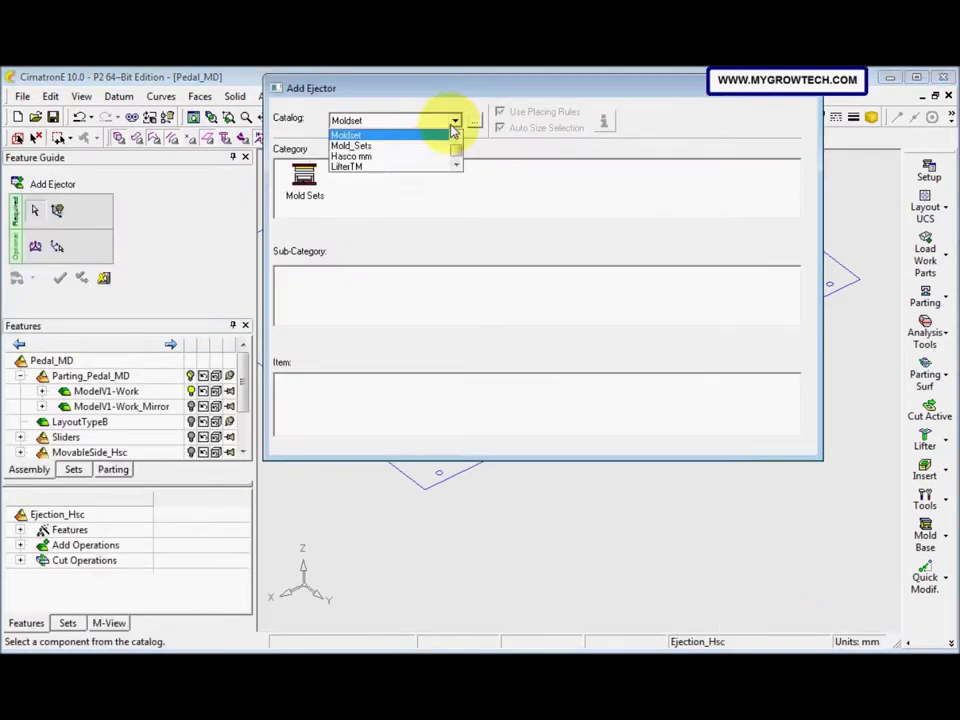
pyautogui.click(420, 156)
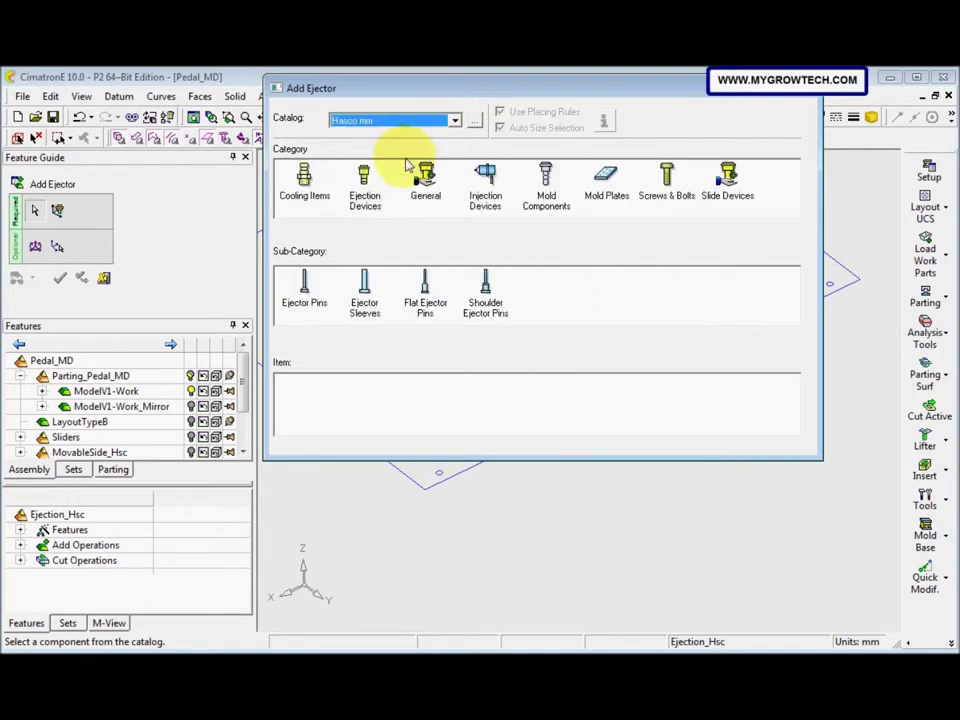
pyautogui.click(306, 305)
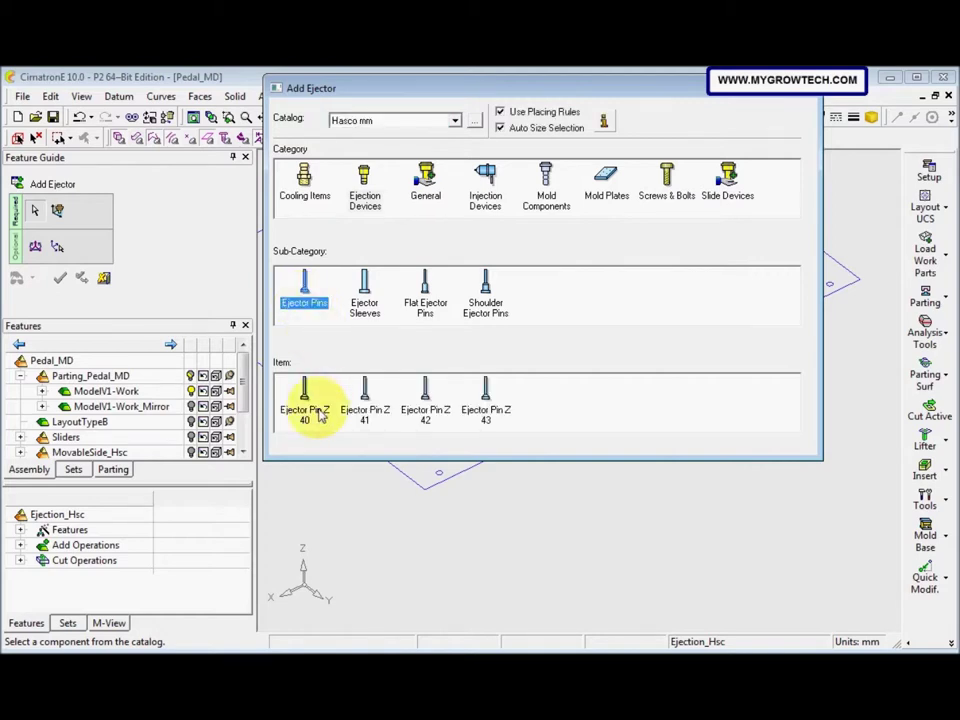
pyautogui.click(320, 417)
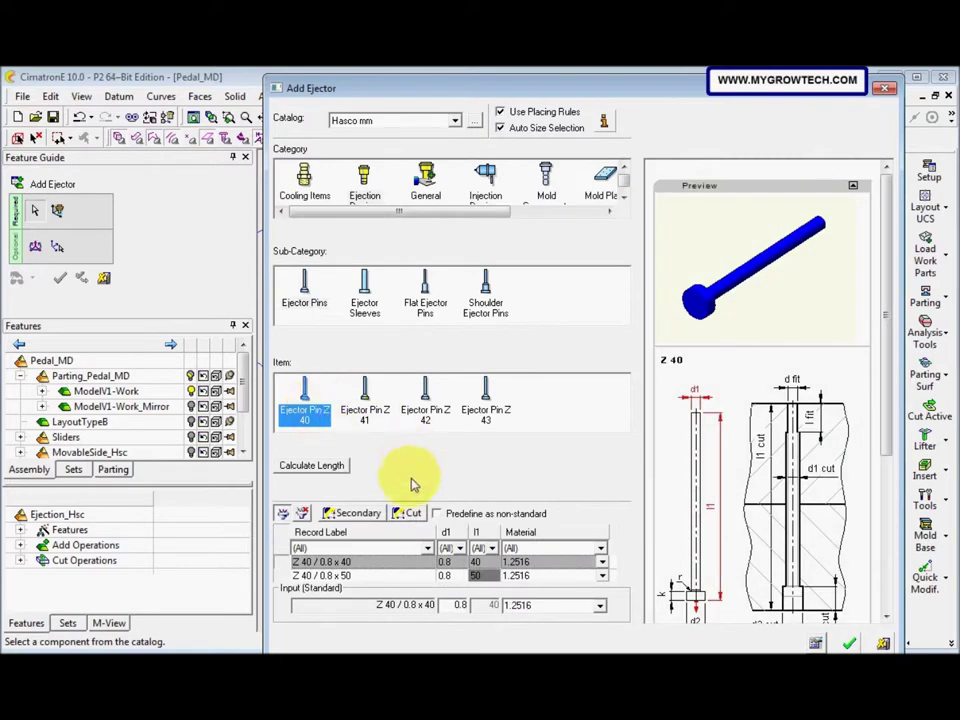
pyautogui.click(457, 548)
pyautogui.scroll(-3, 458, 447)
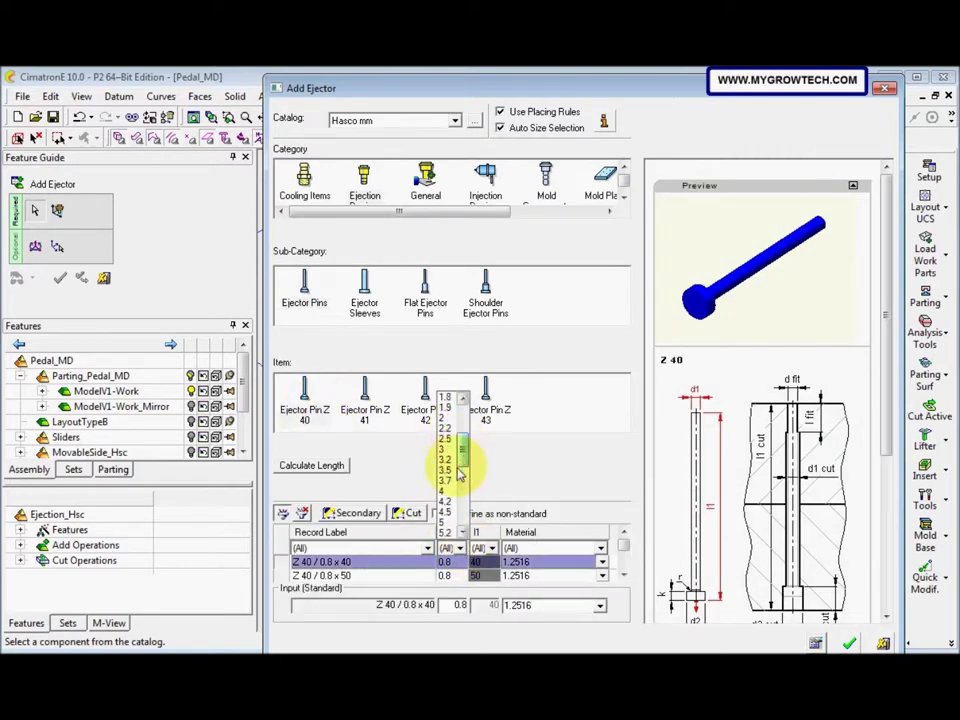
pyautogui.click(445, 524)
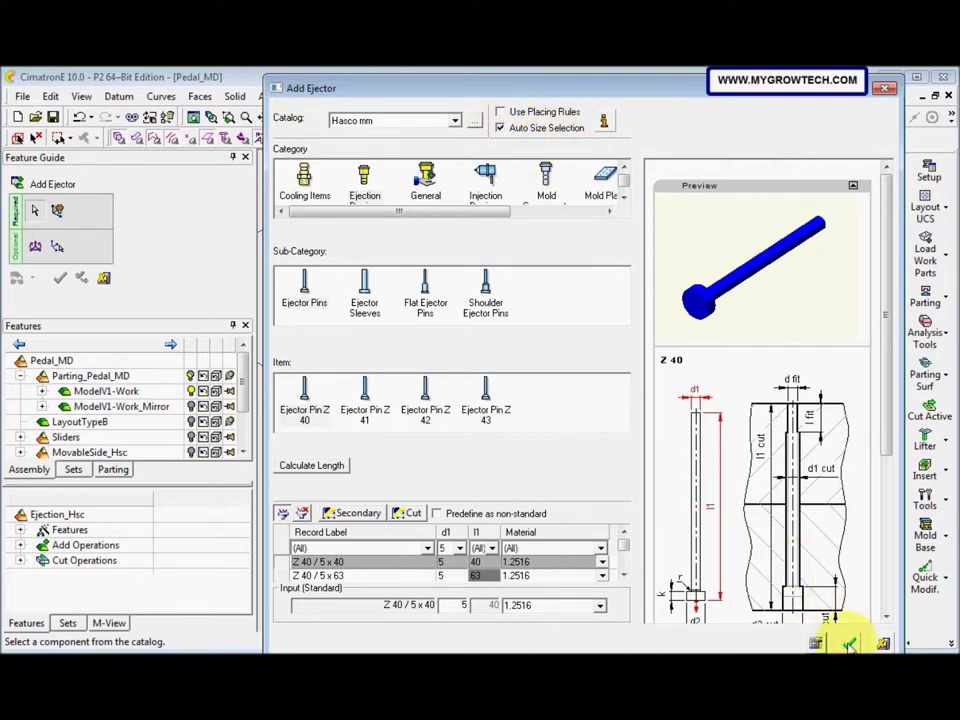
pyautogui.click(849, 643)
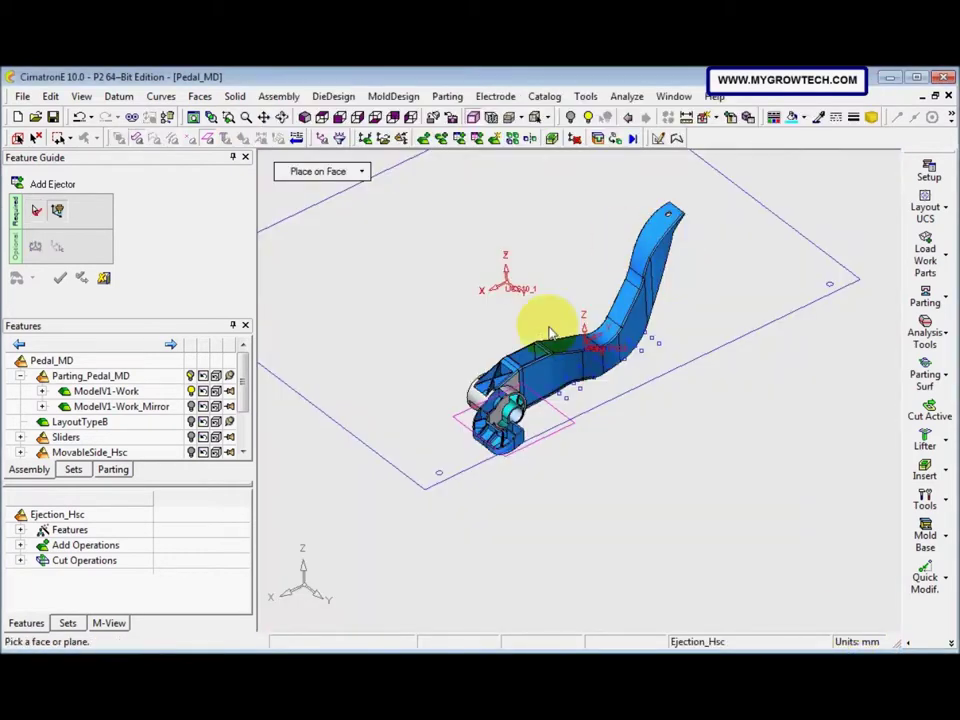
# Step: Use the magenta datum plane as the placement face and place the first ejector on the pedal's flat end beside the hole
pyautogui.moveTo(550, 390); pyautogui.dragTo(600, 407, button='middle')
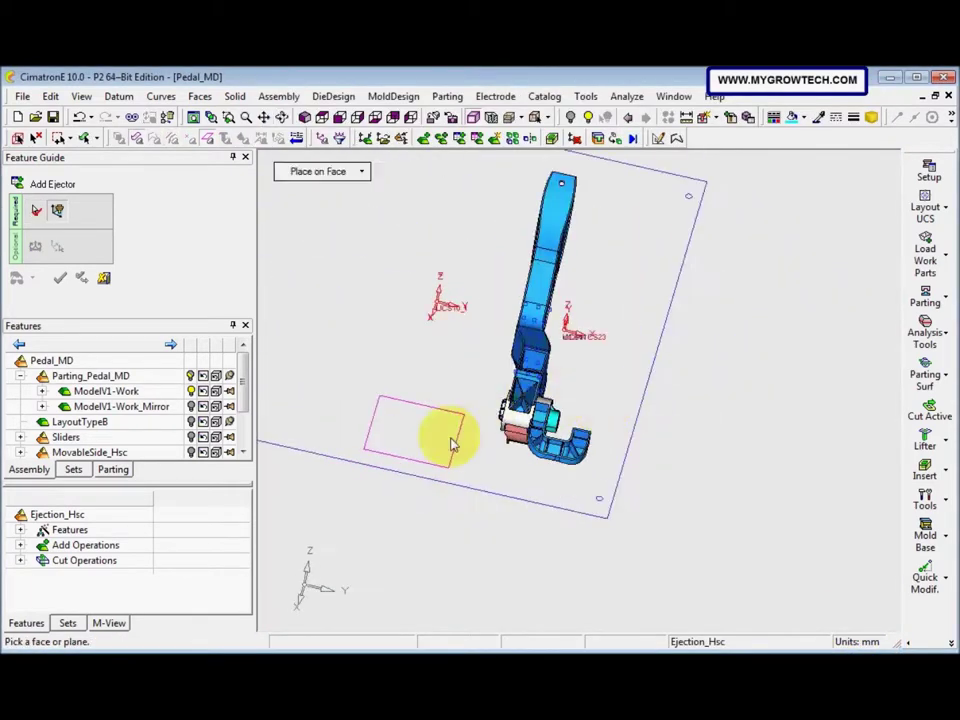
pyautogui.click(437, 474)
pyautogui.moveTo(422, 493)
pyautogui.mouseDown(button='middle')
pyautogui.moveTo(375, 450)
pyautogui.moveTo(330, 470)
pyautogui.moveTo(334, 444)
pyautogui.moveTo(324, 439)
pyautogui.mouseUp(button='middle')
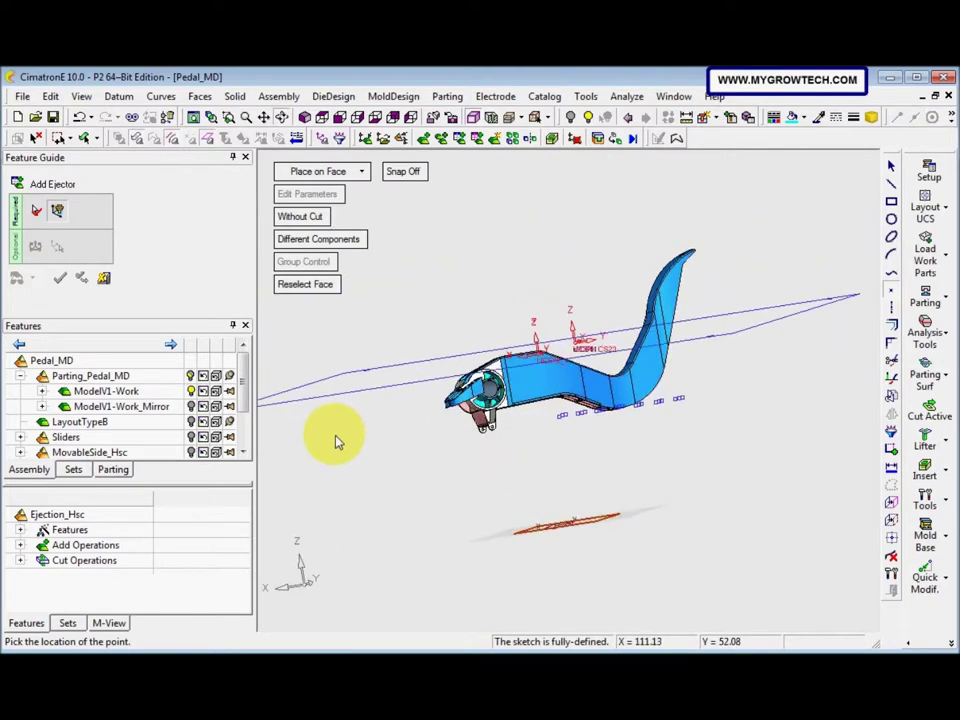
pyautogui.moveTo(388, 456)
pyautogui.mouseDown(button='middle')
pyautogui.moveTo(424, 418)
pyautogui.moveTo(349, 236)
pyautogui.moveTo(406, 266)
pyautogui.mouseUp(button='middle')
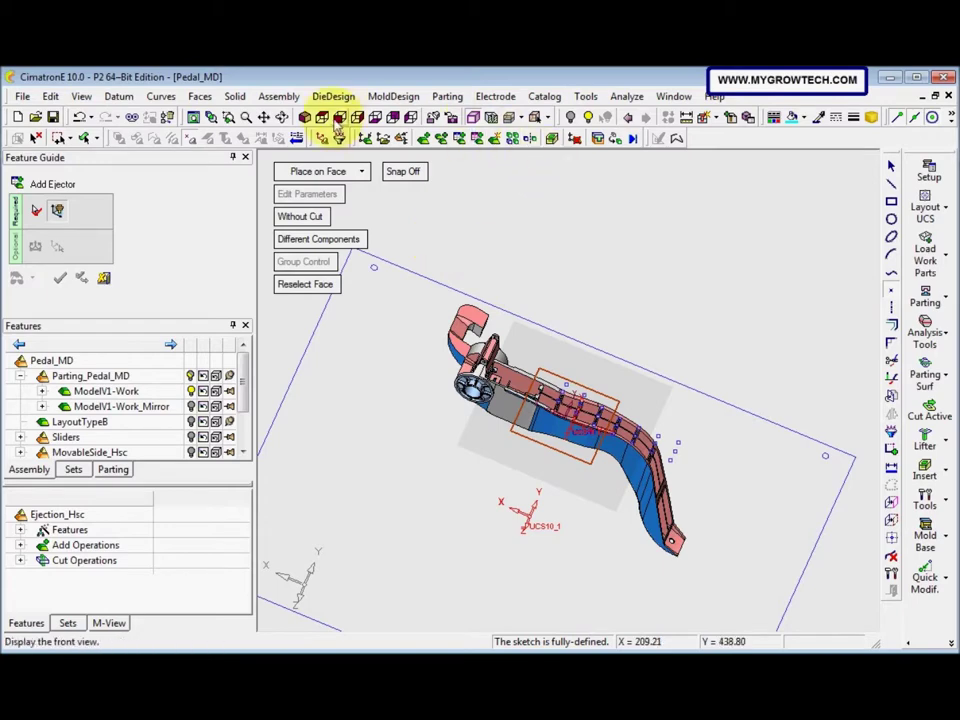
pyautogui.click(378, 118)
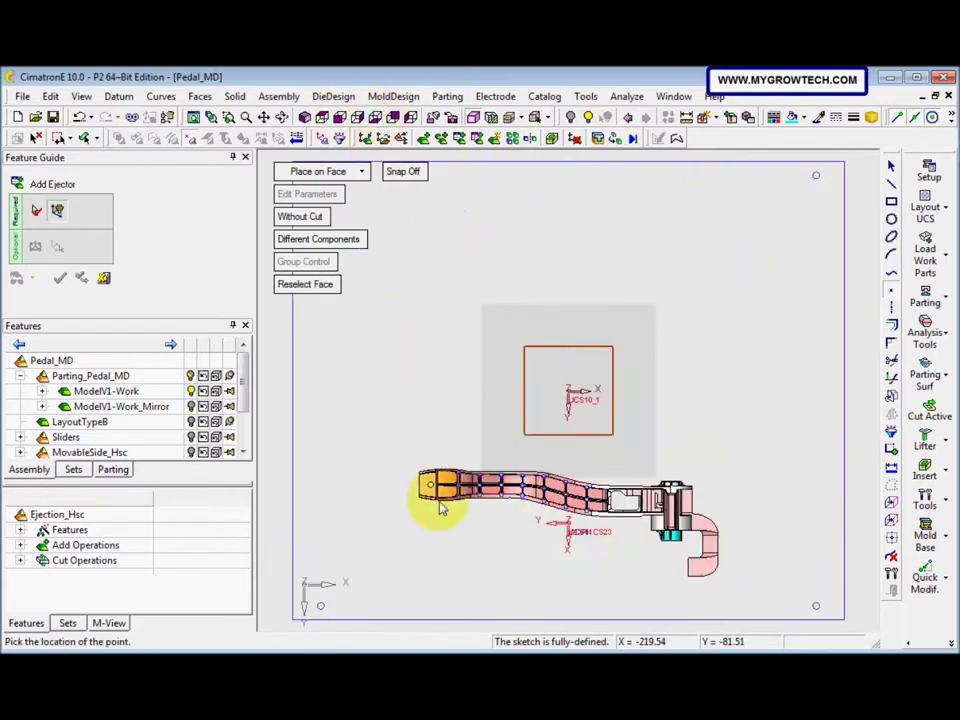
pyautogui.scroll(5, 450, 413)
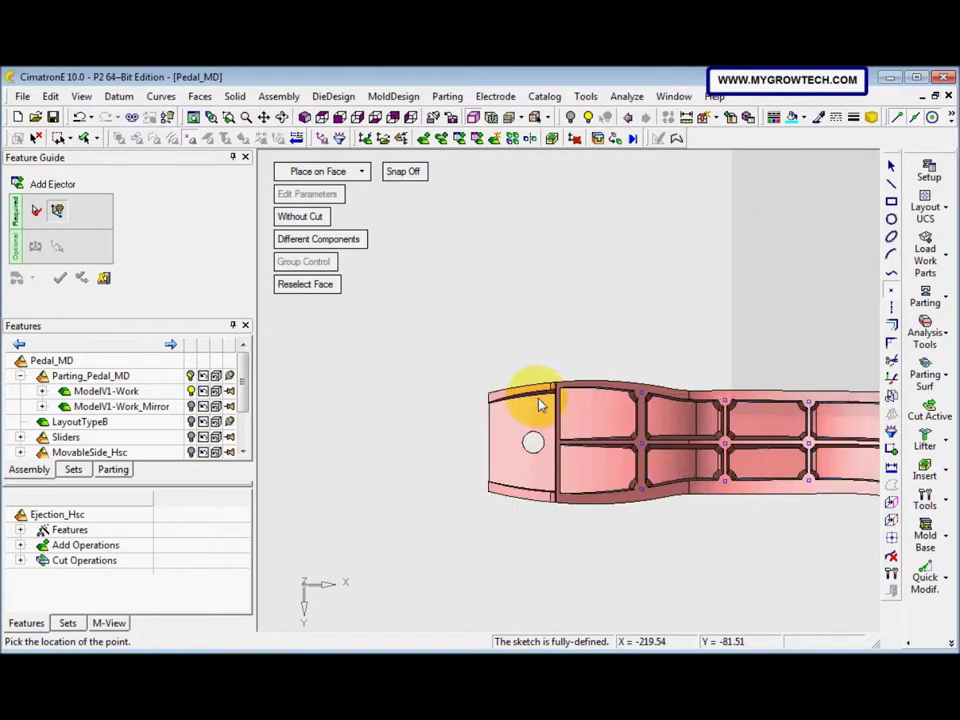
pyautogui.scroll(3, 509, 464)
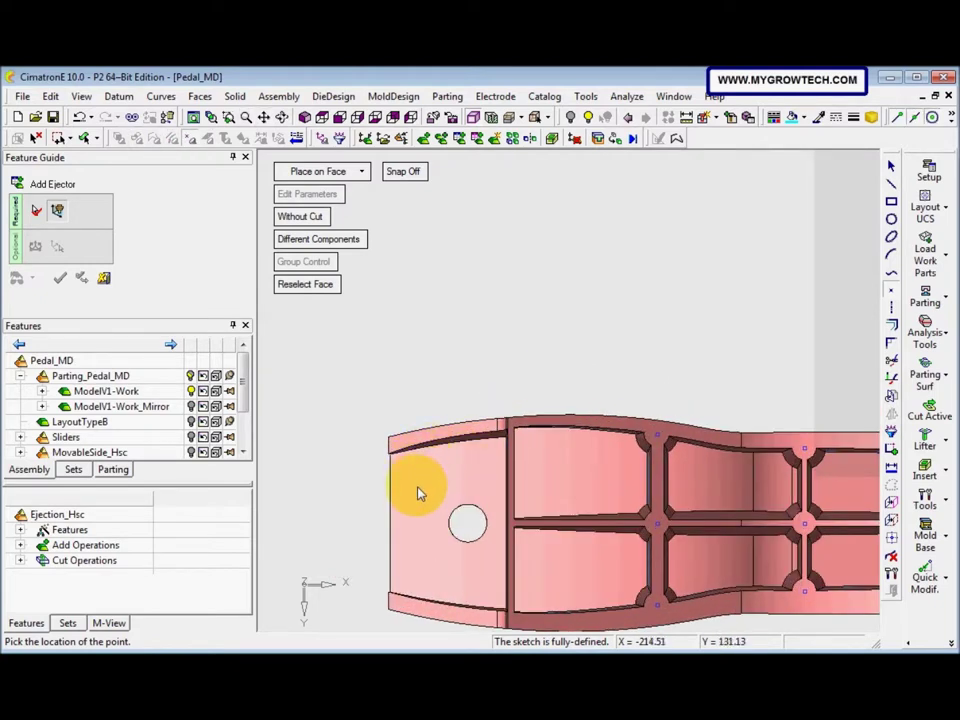
pyautogui.click(419, 492)
# Step: Place two more ejectors on the pedal's hook, one on each of its two arms
pyautogui.scroll(-2, 575, 383)
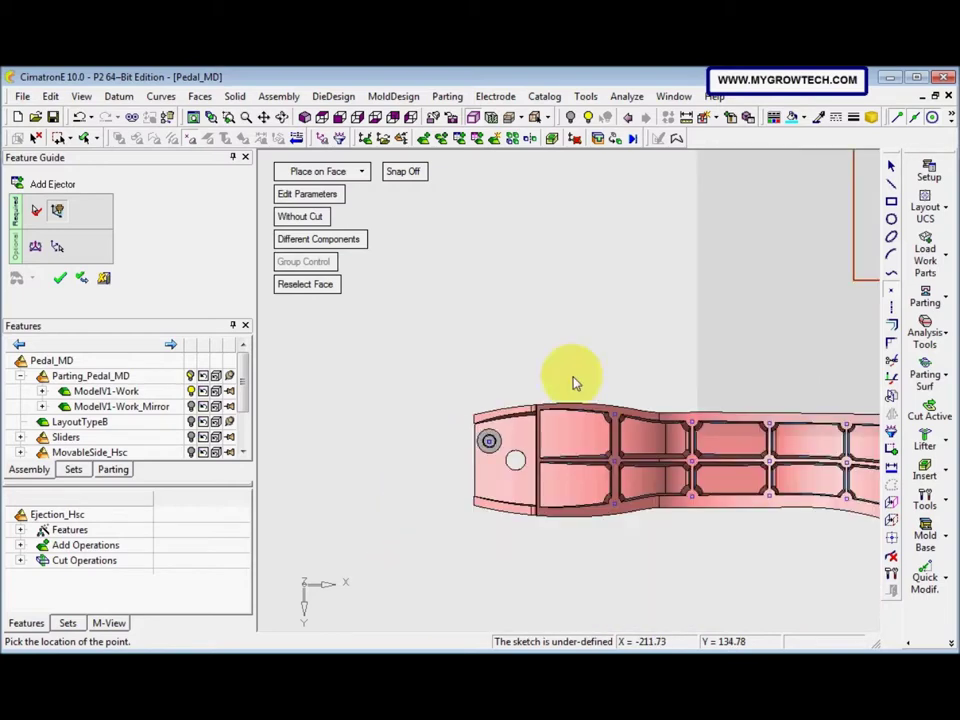
pyautogui.scroll(-4, 575, 383)
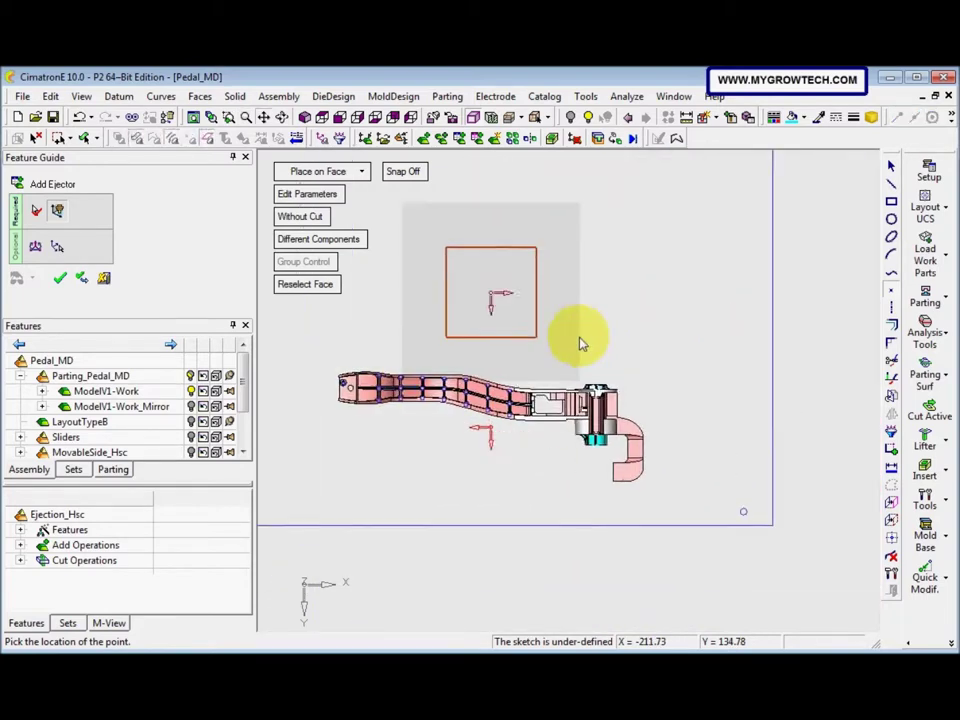
pyautogui.scroll(-2, 671, 369)
pyautogui.scroll(2, 613, 326)
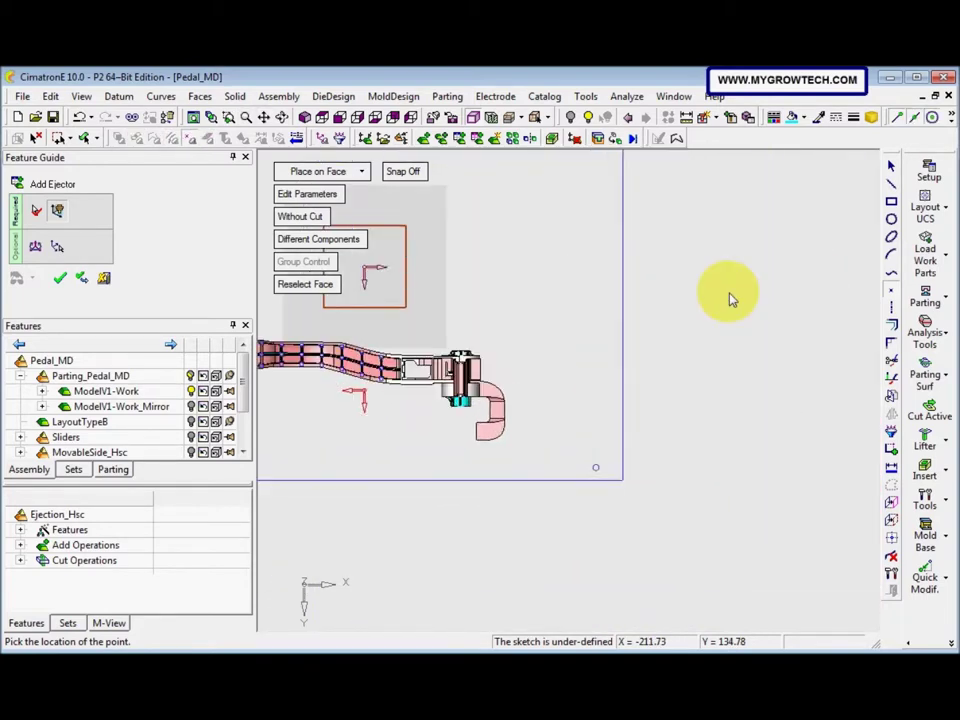
pyautogui.scroll(5, 730, 297)
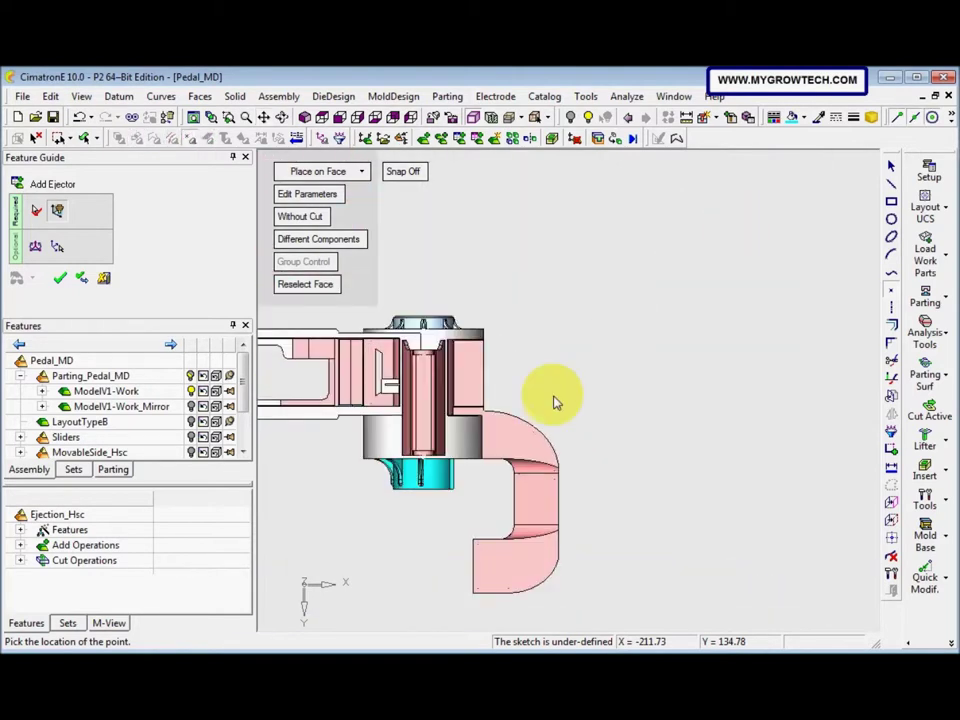
pyautogui.scroll(4, 557, 402)
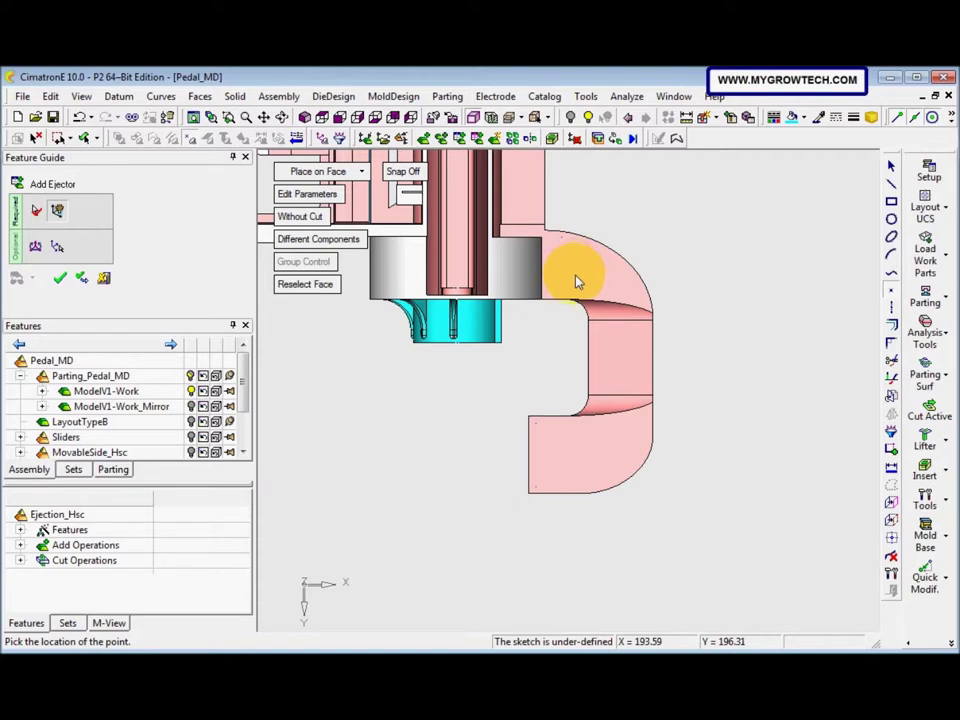
pyautogui.click(575, 270)
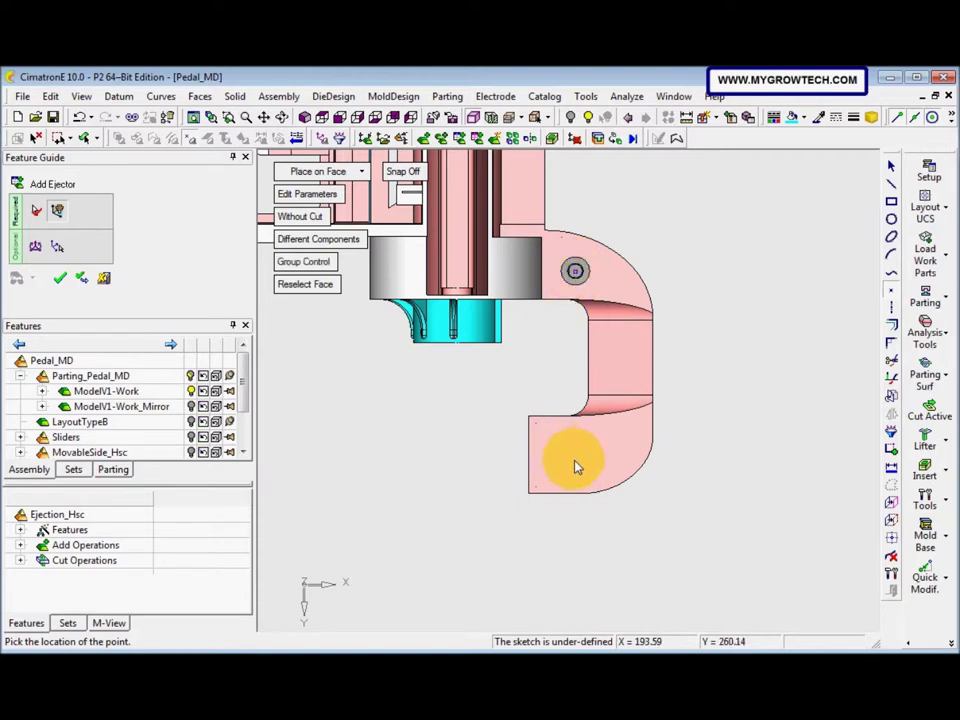
pyautogui.moveTo(574, 462)
pyautogui.mouseDown(button='middle')
pyautogui.moveTo(540, 468)
pyautogui.moveTo(658, 302)
pyautogui.mouseUp(button='middle')
# Step: Flip the direction of the placed ejectors so they point from the datum plane toward the pedal
pyautogui.scroll(-5, 514, 456)
pyautogui.moveTo(514, 456); pyautogui.dragTo(579, 304, button='middle')
pyautogui.moveTo(494, 428)
pyautogui.mouseDown(button='middle')
pyautogui.moveTo(563, 391)
pyautogui.moveTo(544, 403)
pyautogui.moveTo(574, 411)
pyautogui.moveTo(540, 414)
pyautogui.mouseUp(button='middle')
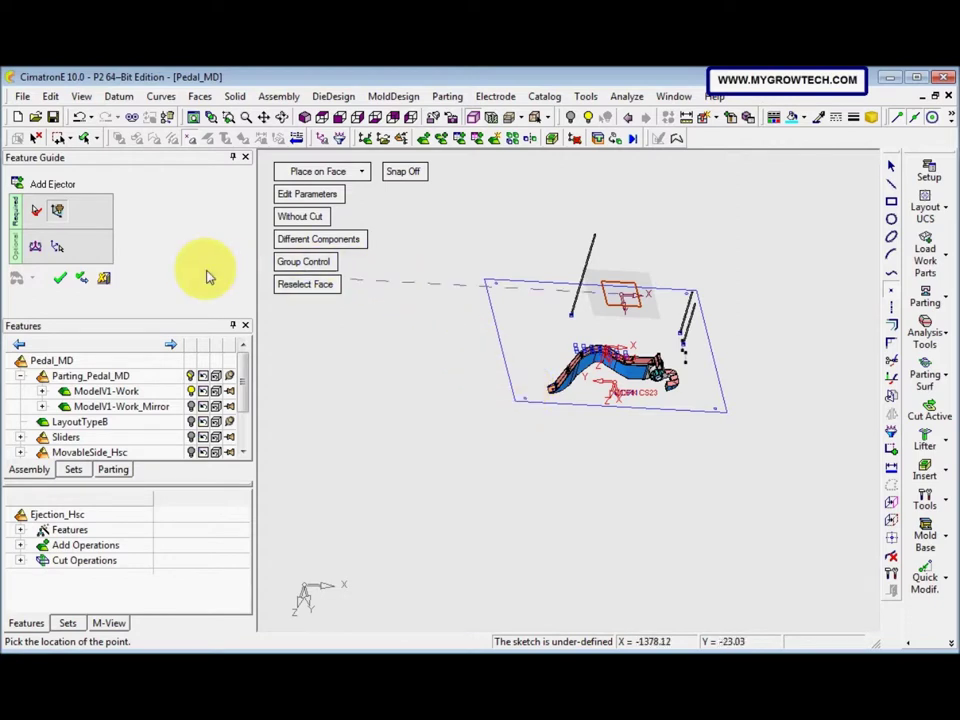
pyautogui.click(36, 248)
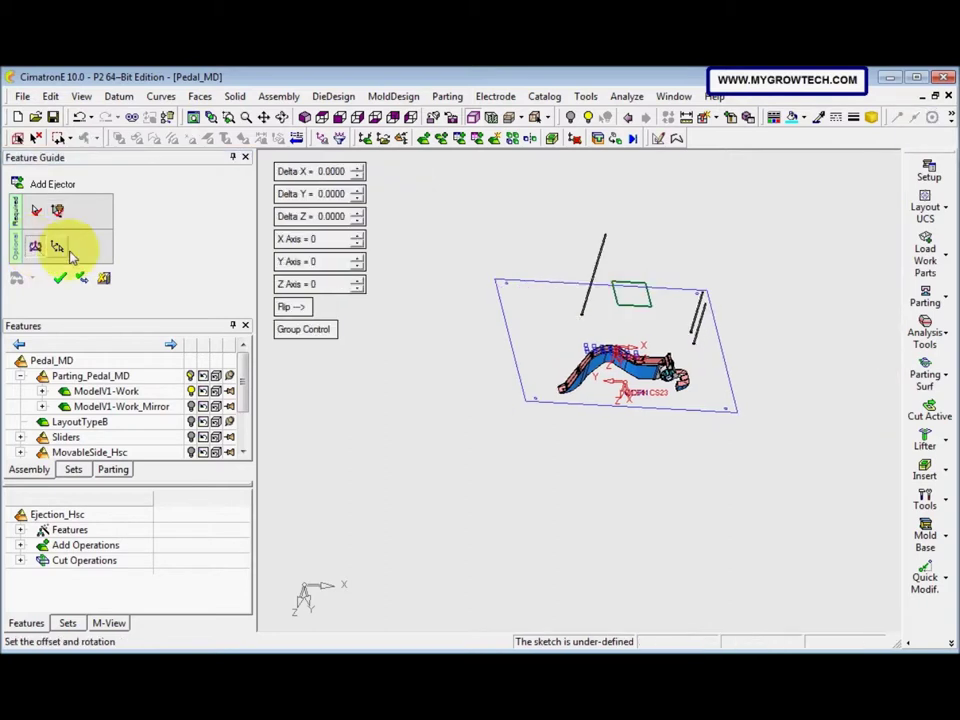
pyautogui.click(305, 309)
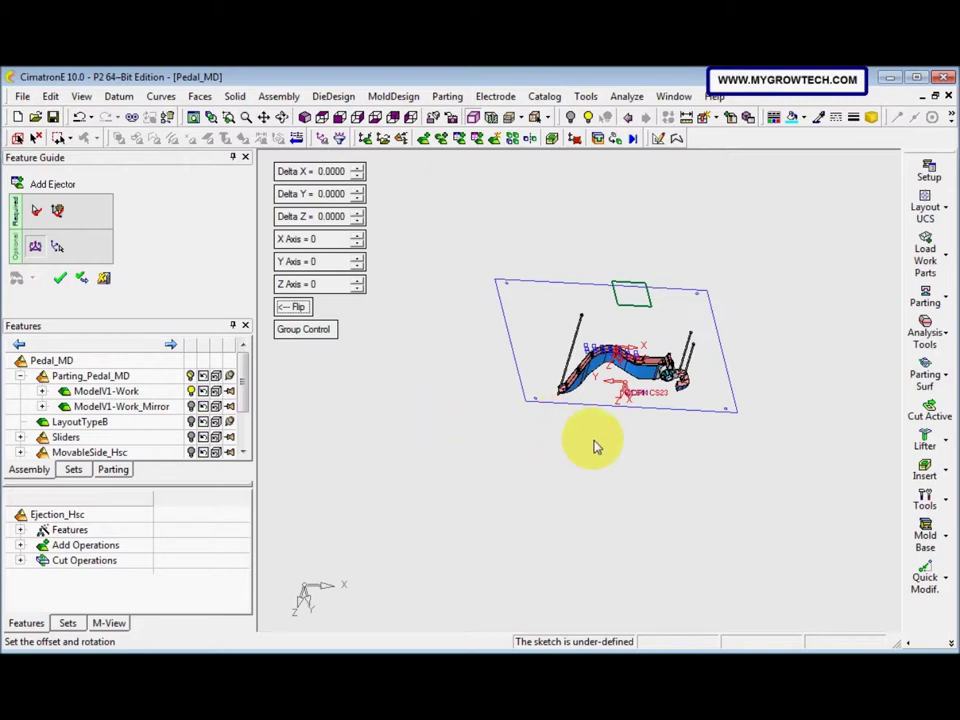
# Step: Return to the ejector placement sketch, start projecting geometry onto its plane, and toggle the end-point snap
pyautogui.rightClick(436, 448)
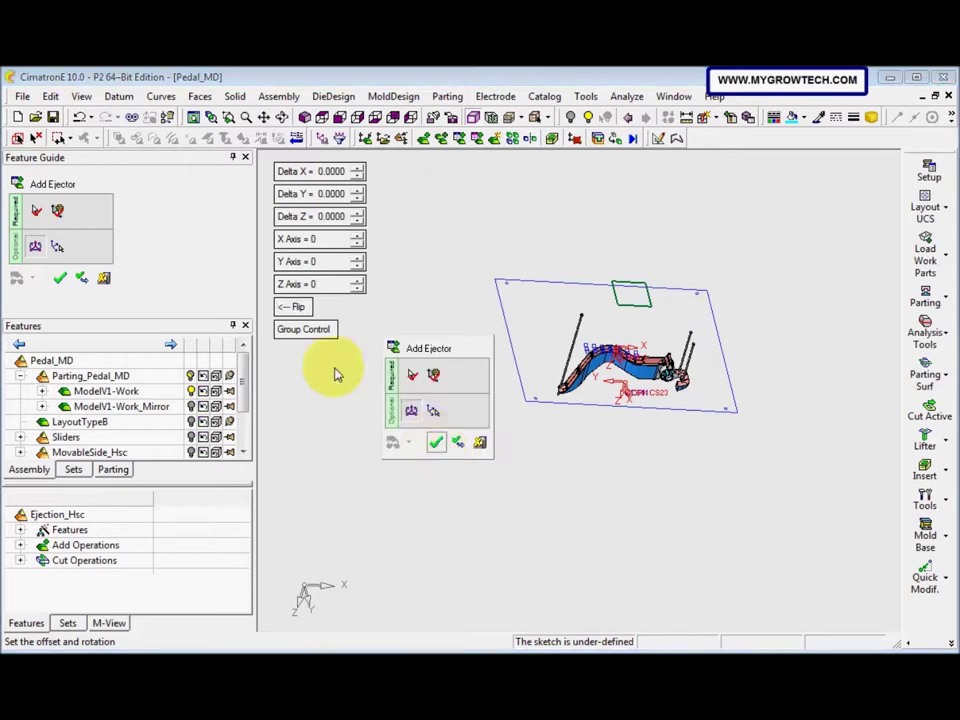
pyautogui.click(434, 377)
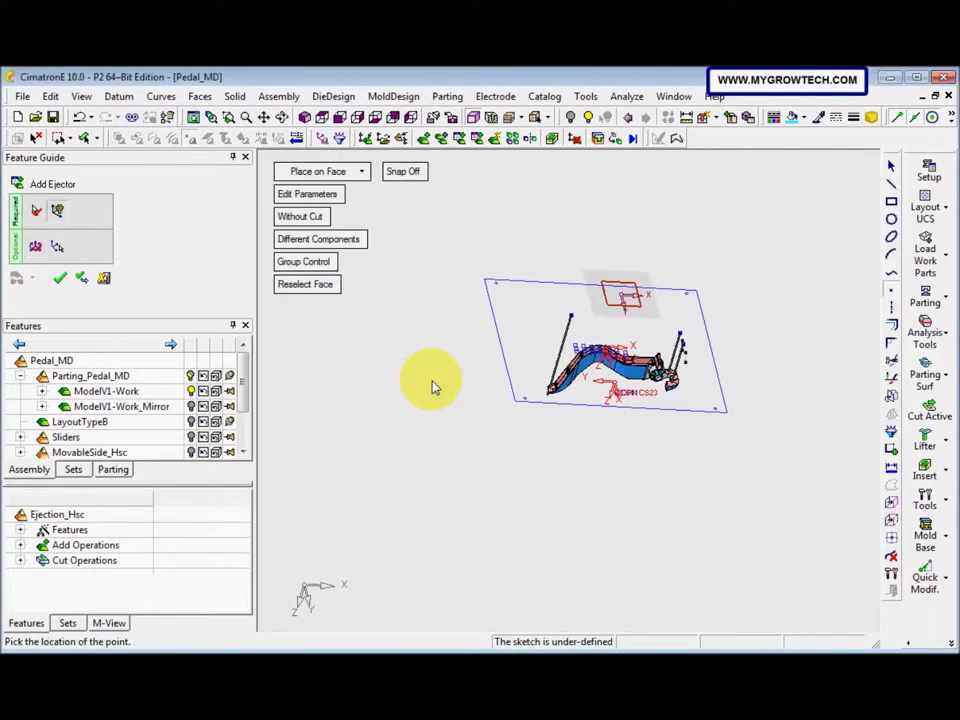
pyautogui.click(892, 505)
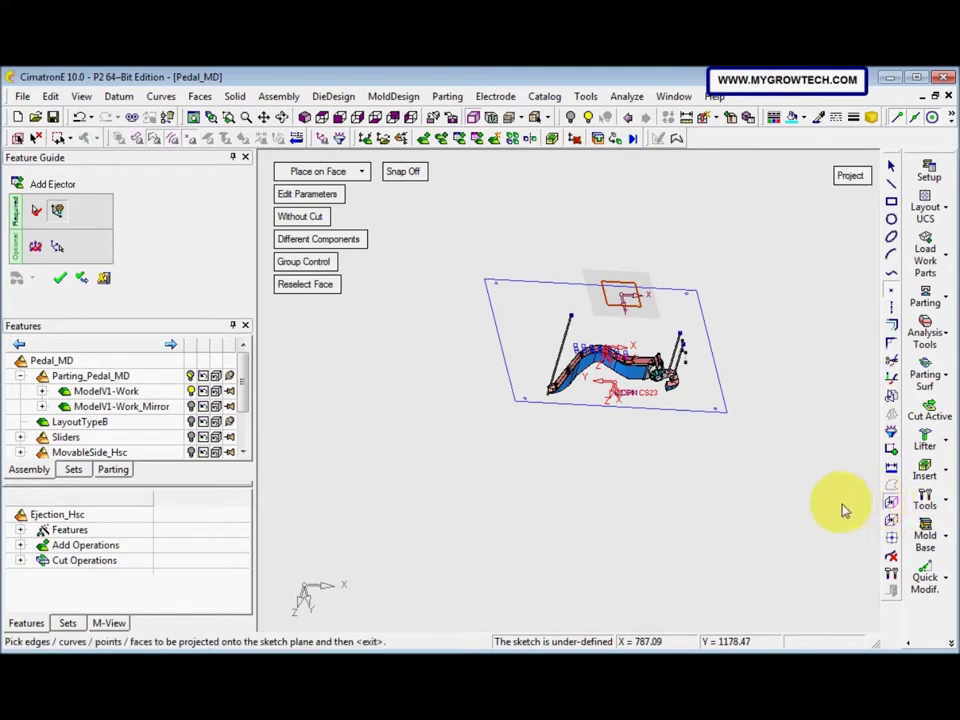
pyautogui.scroll(3, 627, 381)
pyautogui.moveTo(627, 381)
pyautogui.keyDown('ctrl'); pyautogui.mouseDown()
pyautogui.moveTo(575, 487)
pyautogui.moveTo(632, 476)
pyautogui.moveTo(621, 510)
pyautogui.moveTo(595, 485)
pyautogui.mouseUp(); pyautogui.keyUp('ctrl')
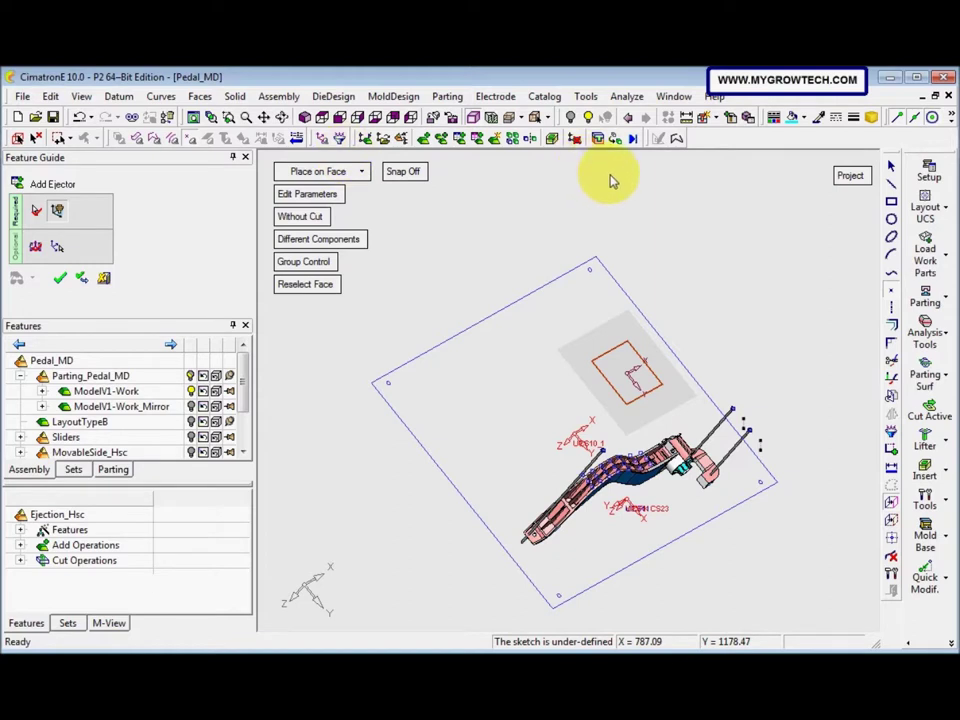
pyautogui.click(940, 118)
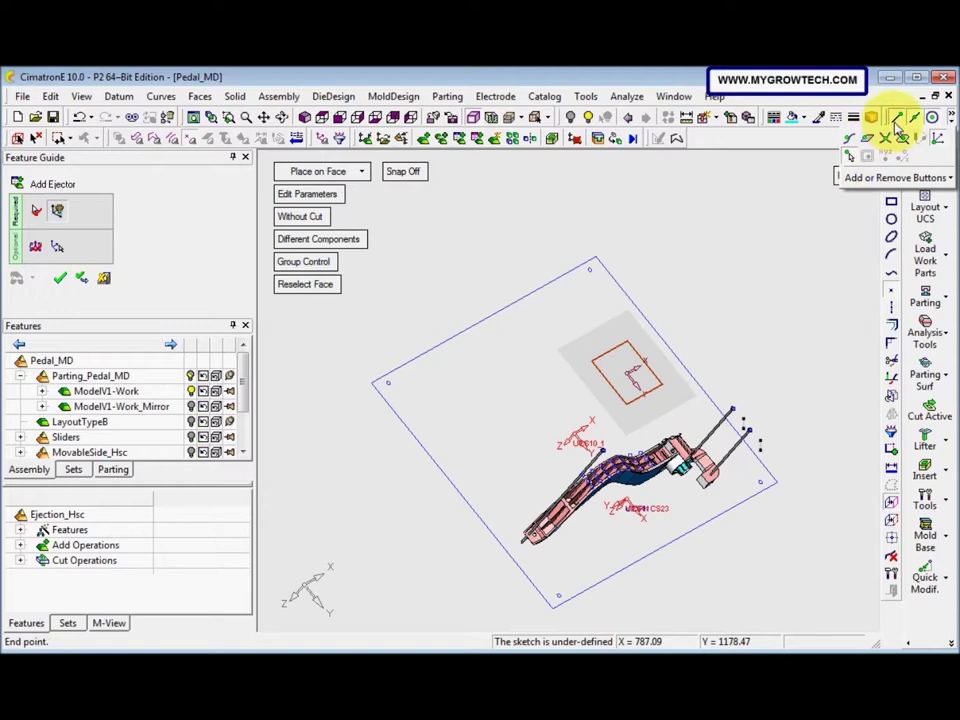
pyautogui.click(897, 119)
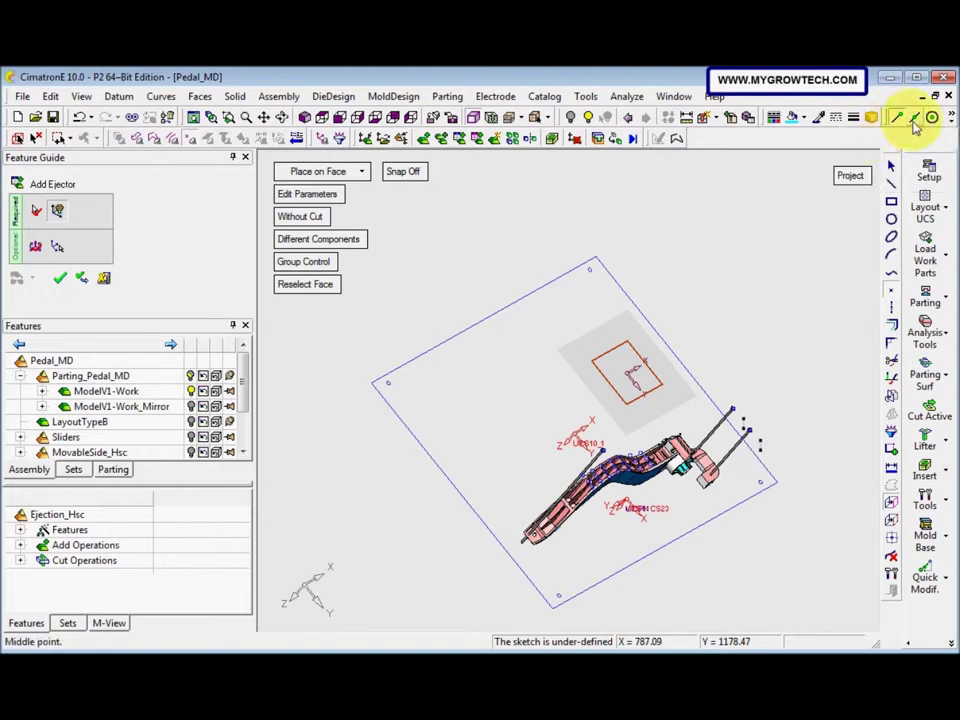